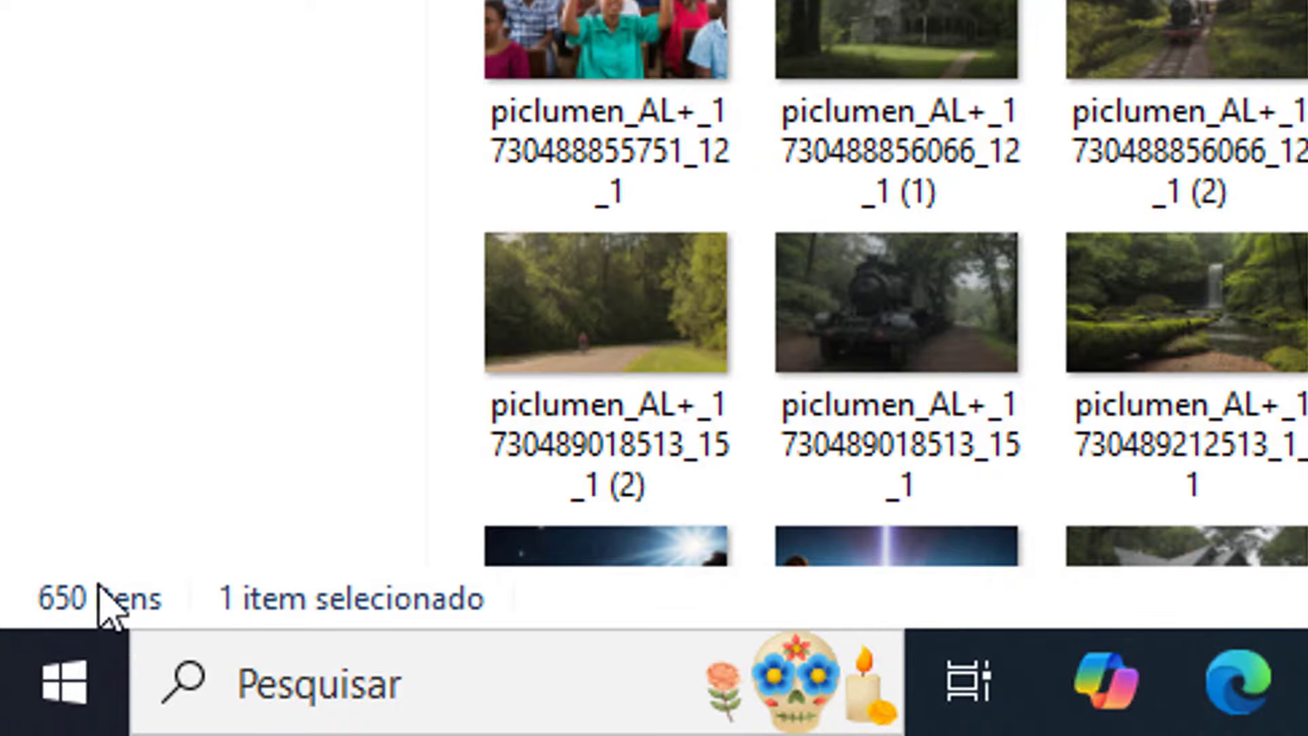
Scroll through the downloaded images, then open the Nova pasta folder
{"action": "scroll", "coordinate": [353, 570], "scroll_direction": "down", "scroll_amount": 10}
{"action": "scroll", "coordinate": [353, 571], "scroll_direction": "down", "scroll_amount": 10}
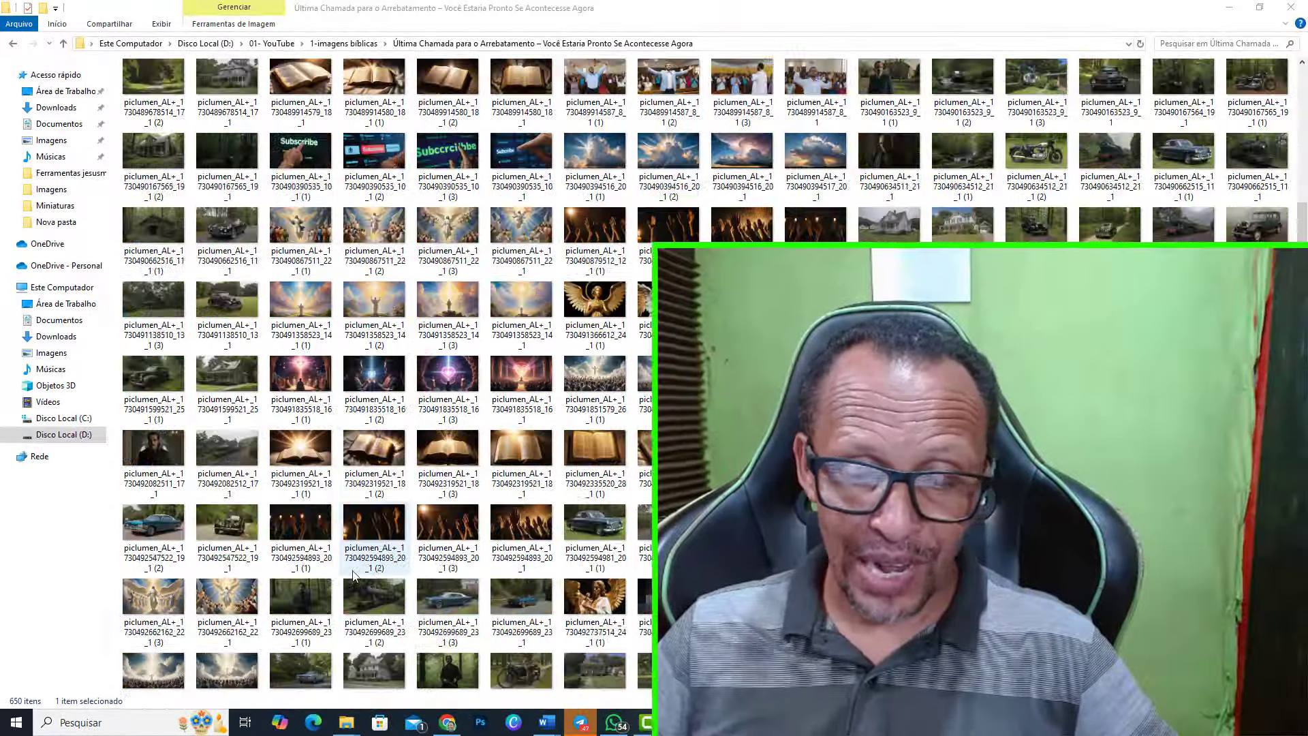
{"action": "scroll", "coordinate": [353, 570], "scroll_direction": "down", "scroll_amount": 10}
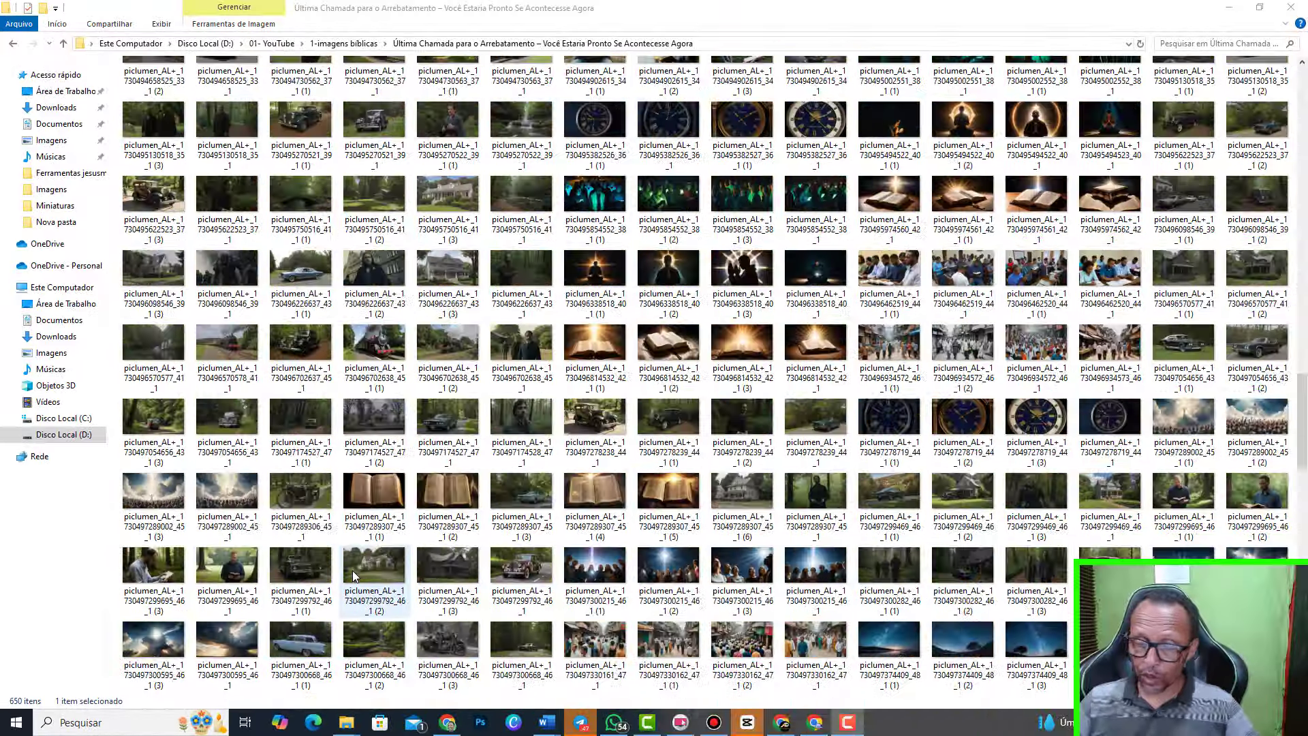
{"action": "scroll", "coordinate": [353, 570], "scroll_direction": "down", "scroll_amount": 5}
{"action": "scroll", "coordinate": [352, 570], "scroll_direction": "down", "scroll_amount": 5}
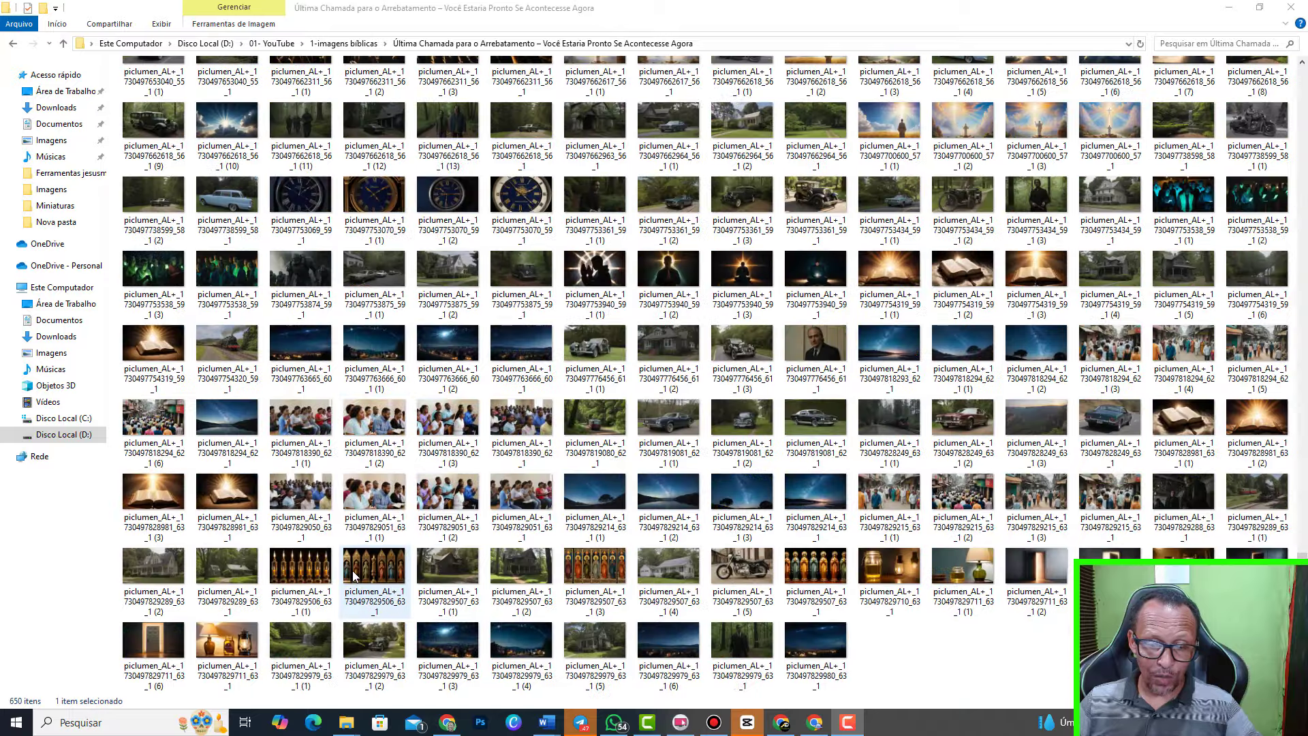
{"action": "scroll", "coordinate": [353, 574], "scroll_direction": "up", "scroll_amount": 10}
{"action": "scroll", "coordinate": [353, 575], "scroll_direction": "up", "scroll_amount": 10}
{"action": "scroll", "coordinate": [353, 574], "scroll_direction": "up", "scroll_amount": 10}
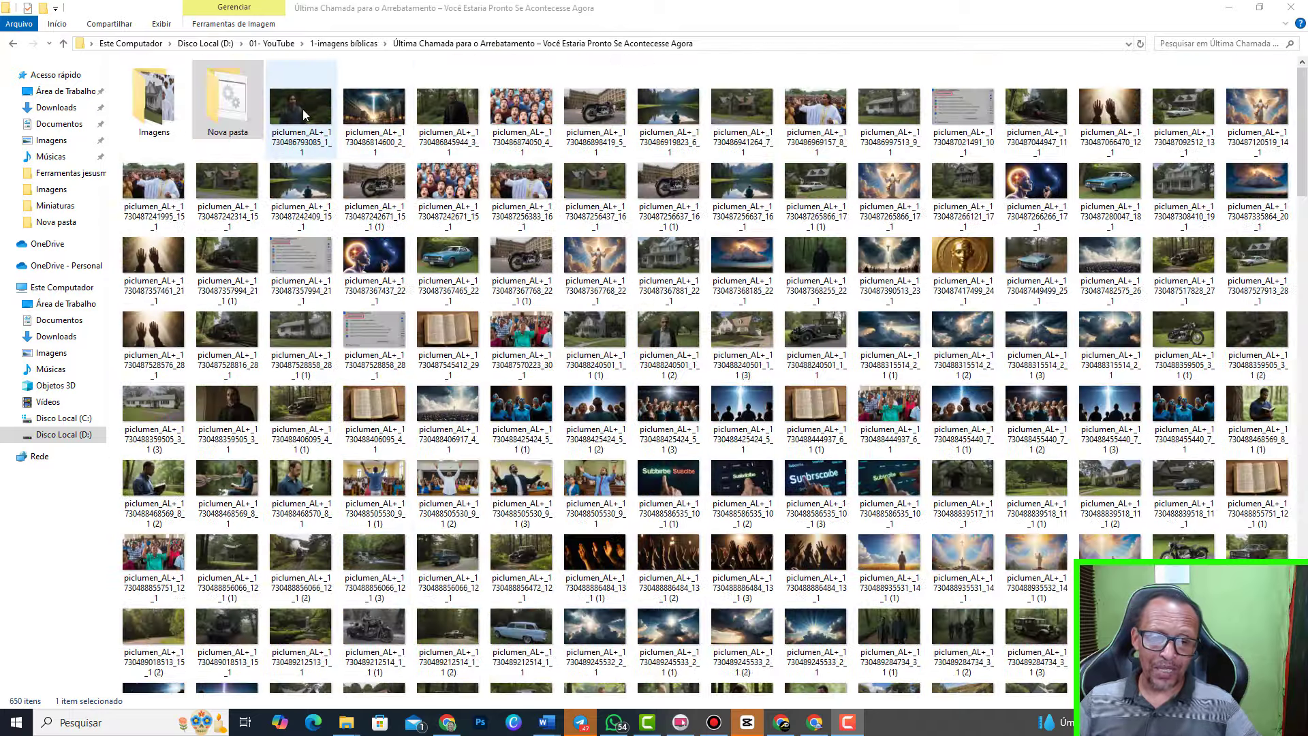
{"action": "scroll", "coordinate": [748, 423], "scroll_direction": "down", "scroll_amount": 8}
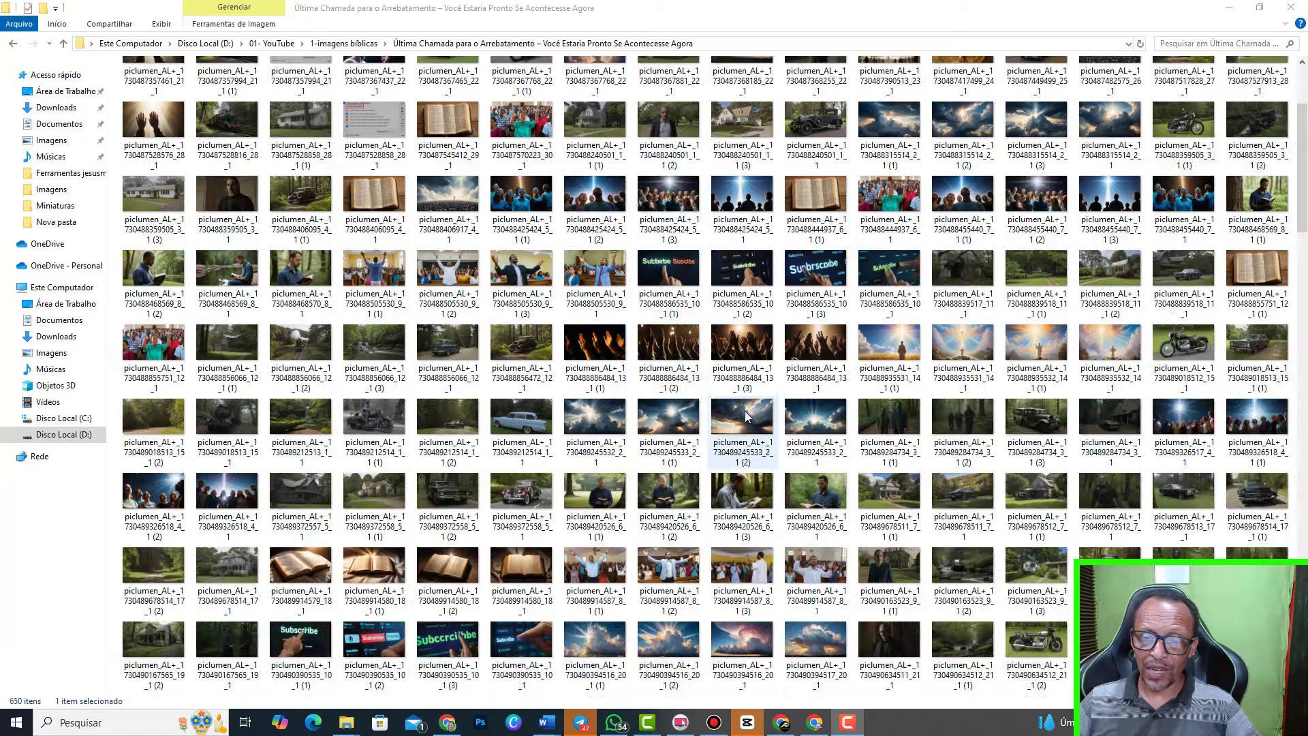
{"action": "scroll", "coordinate": [747, 423], "scroll_direction": "down", "scroll_amount": 8}
{"action": "scroll", "coordinate": [748, 423], "scroll_direction": "down", "scroll_amount": 8}
{"action": "scroll", "coordinate": [747, 423], "scroll_direction": "down", "scroll_amount": 10}
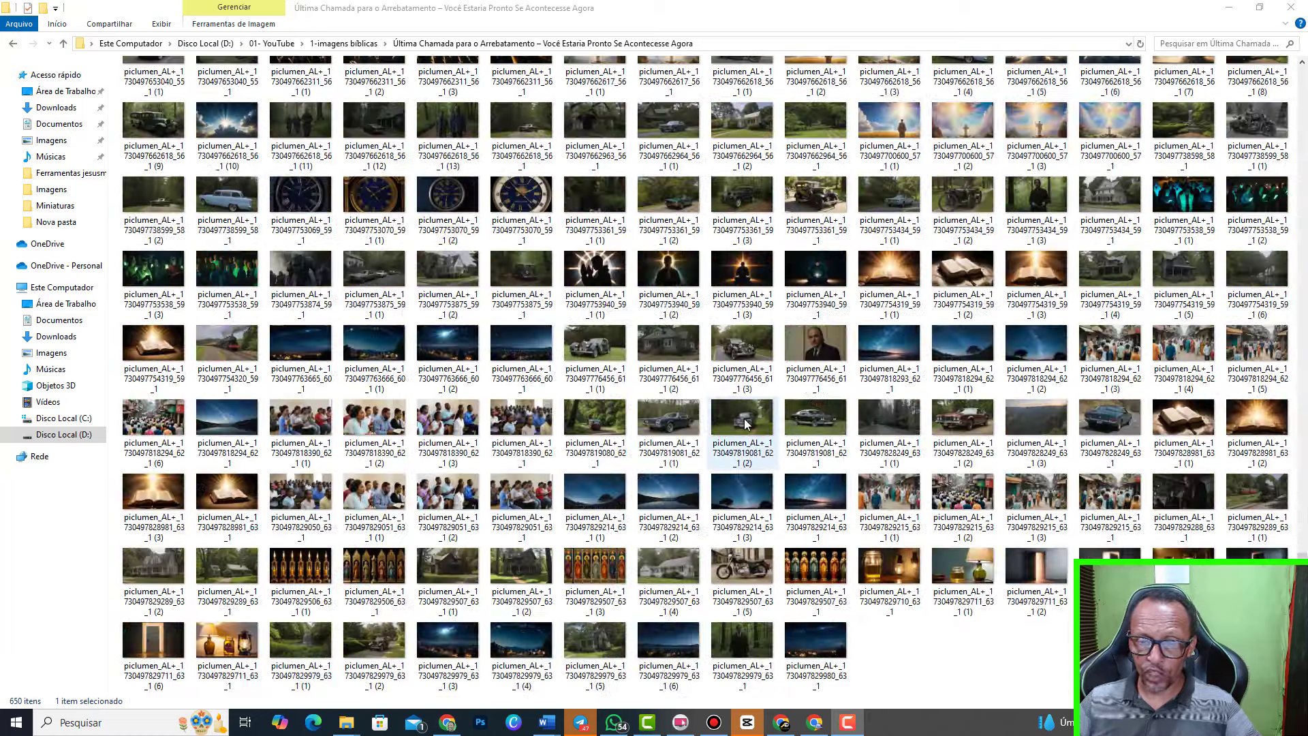
{"action": "scroll", "coordinate": [747, 423], "scroll_direction": "up", "scroll_amount": 10}
{"action": "scroll", "coordinate": [748, 423], "scroll_direction": "up", "scroll_amount": 10}
{"action": "scroll", "coordinate": [748, 423], "scroll_direction": "up", "scroll_amount": 10}
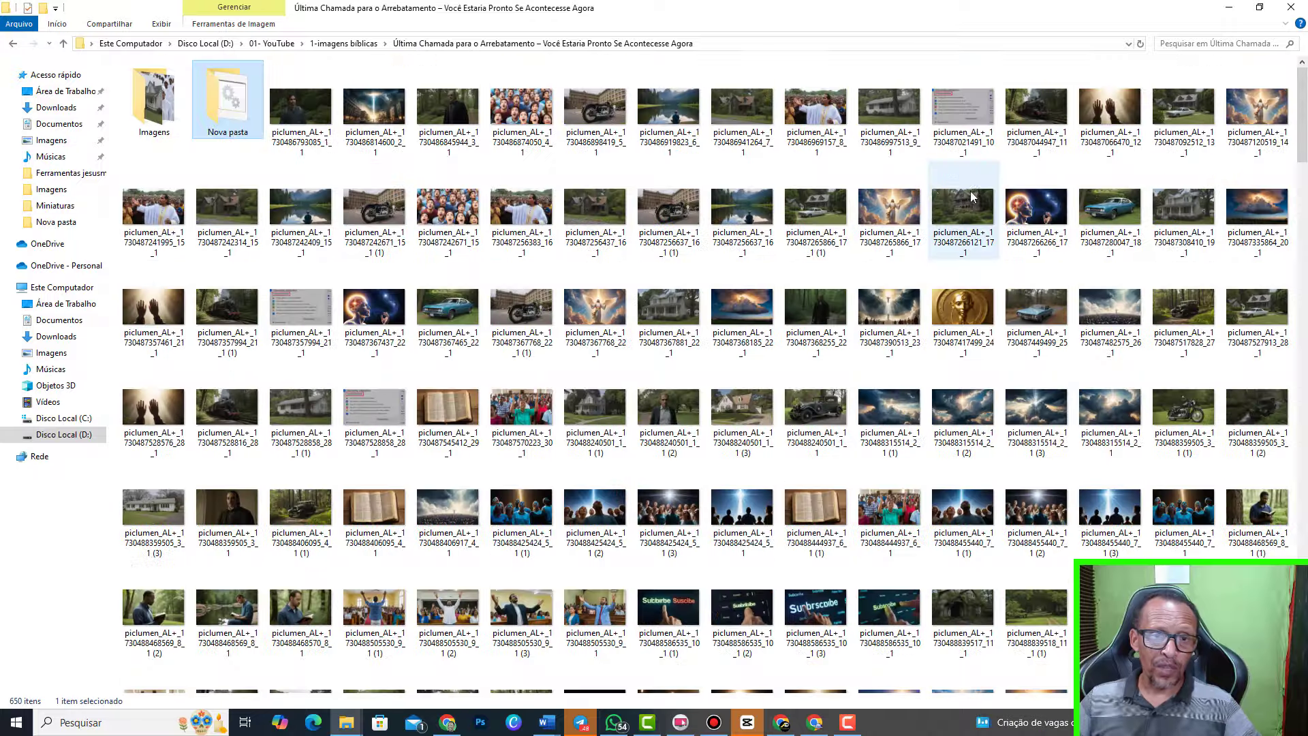
{"action": "double_click", "coordinate": [243, 117]}
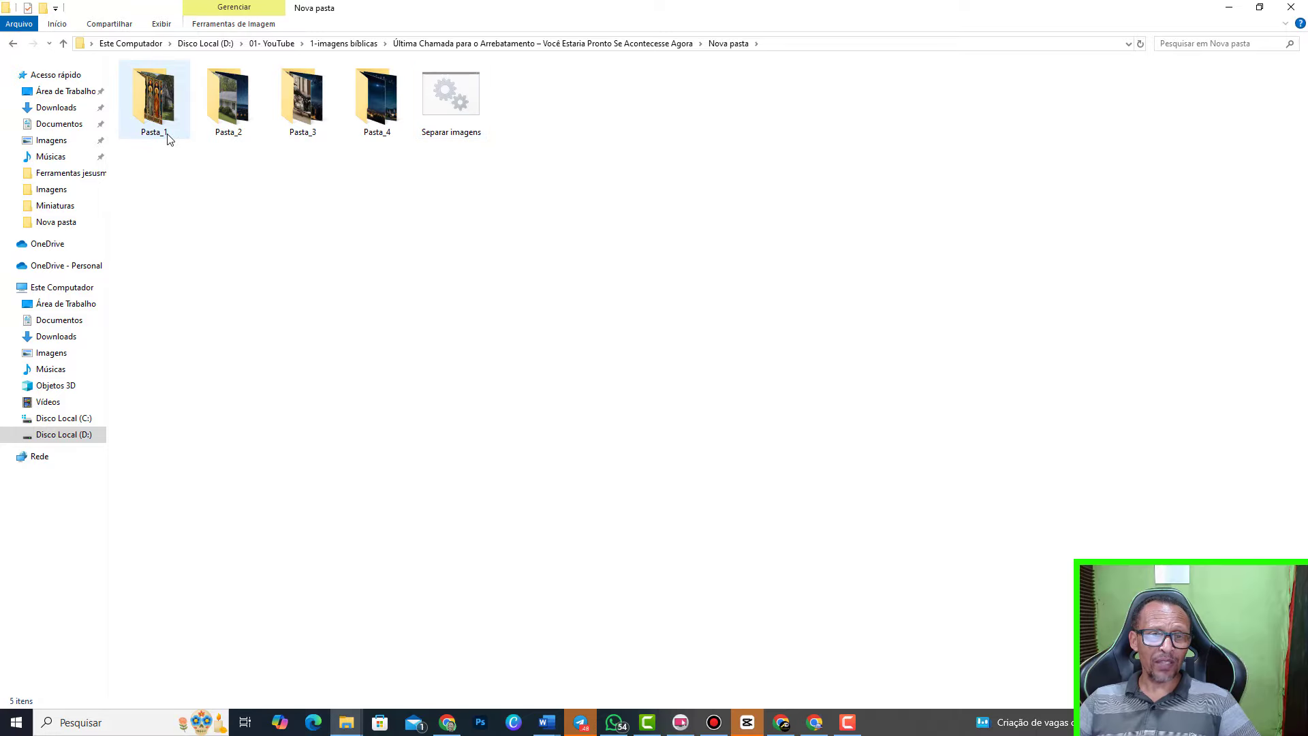
Go up to the 1-imagens bíblicas folder, then return to Nova pasta with its four batches
{"action": "left_click", "coordinate": [63, 44]}
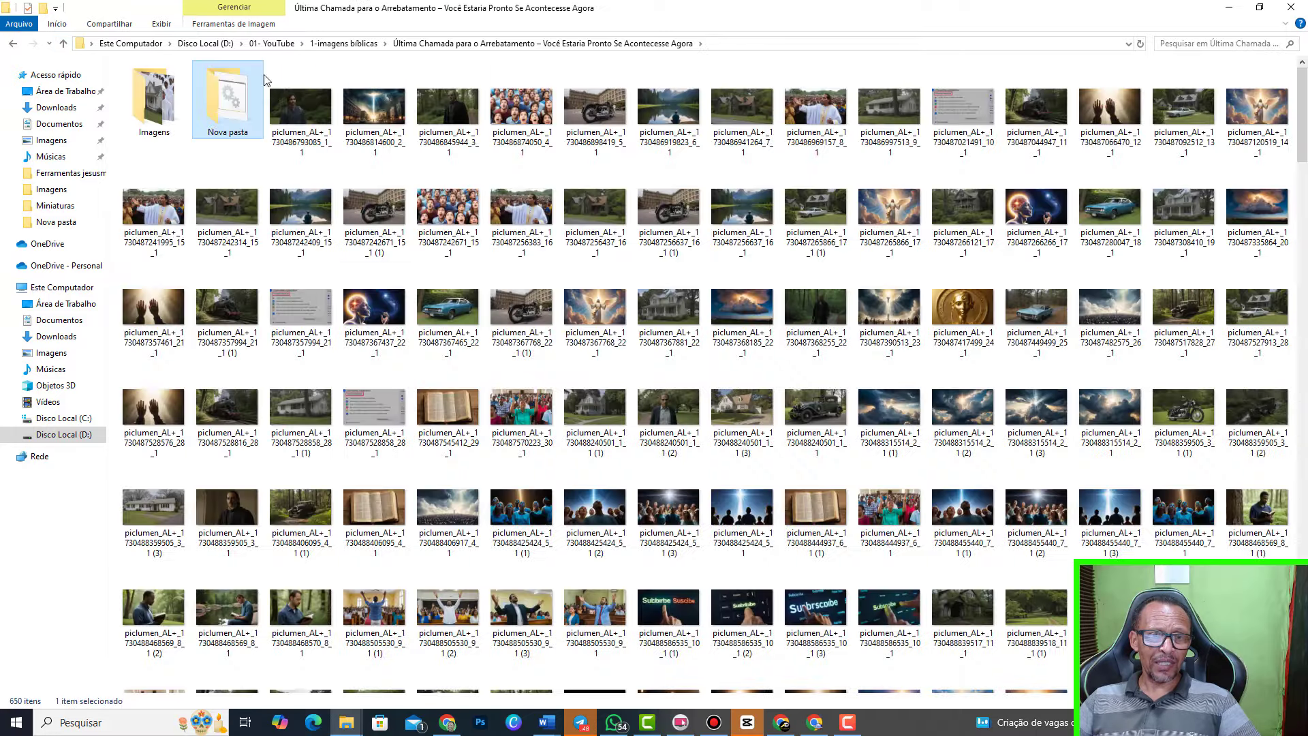
{"action": "scroll", "coordinate": [450, 518], "scroll_direction": "down", "scroll_amount": 5}
{"action": "scroll", "coordinate": [370, 550], "scroll_direction": "down", "scroll_amount": 10}
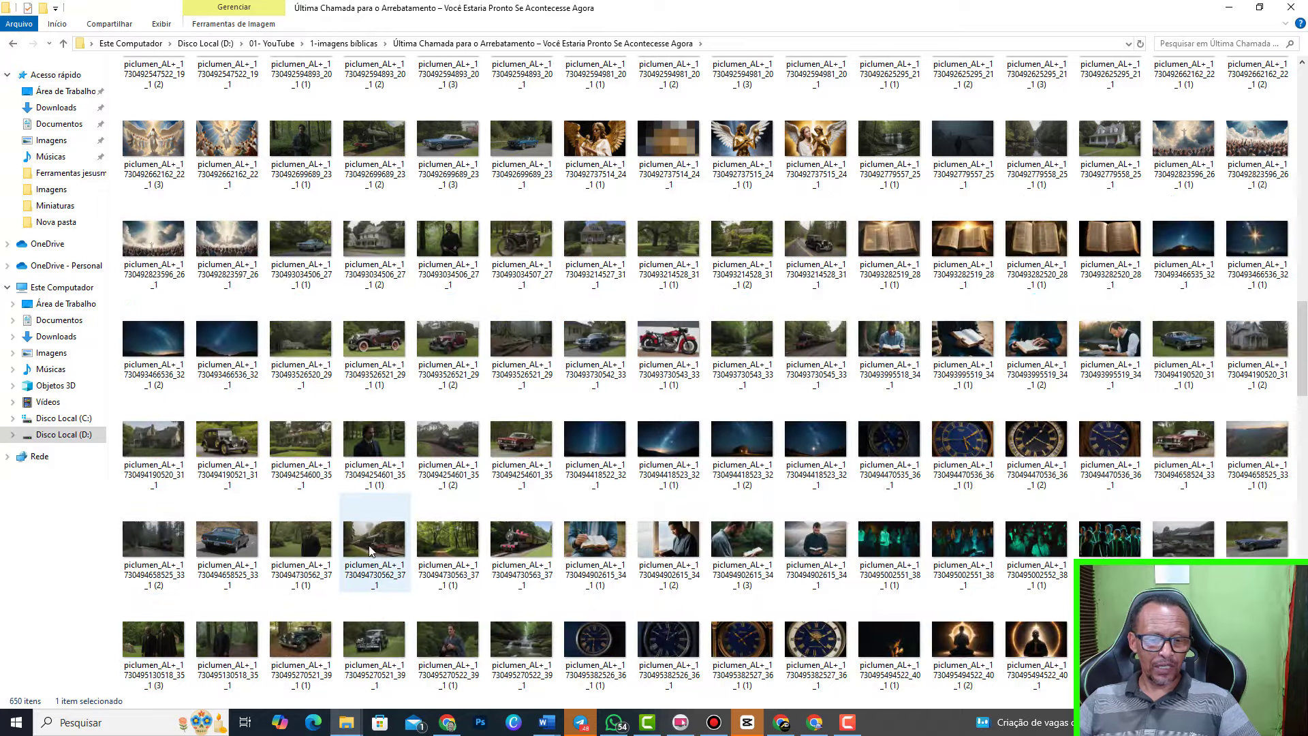
{"action": "scroll", "coordinate": [370, 550], "scroll_direction": "up", "scroll_amount": 10}
{"action": "scroll", "coordinate": [370, 550], "scroll_direction": "up", "scroll_amount": 5}
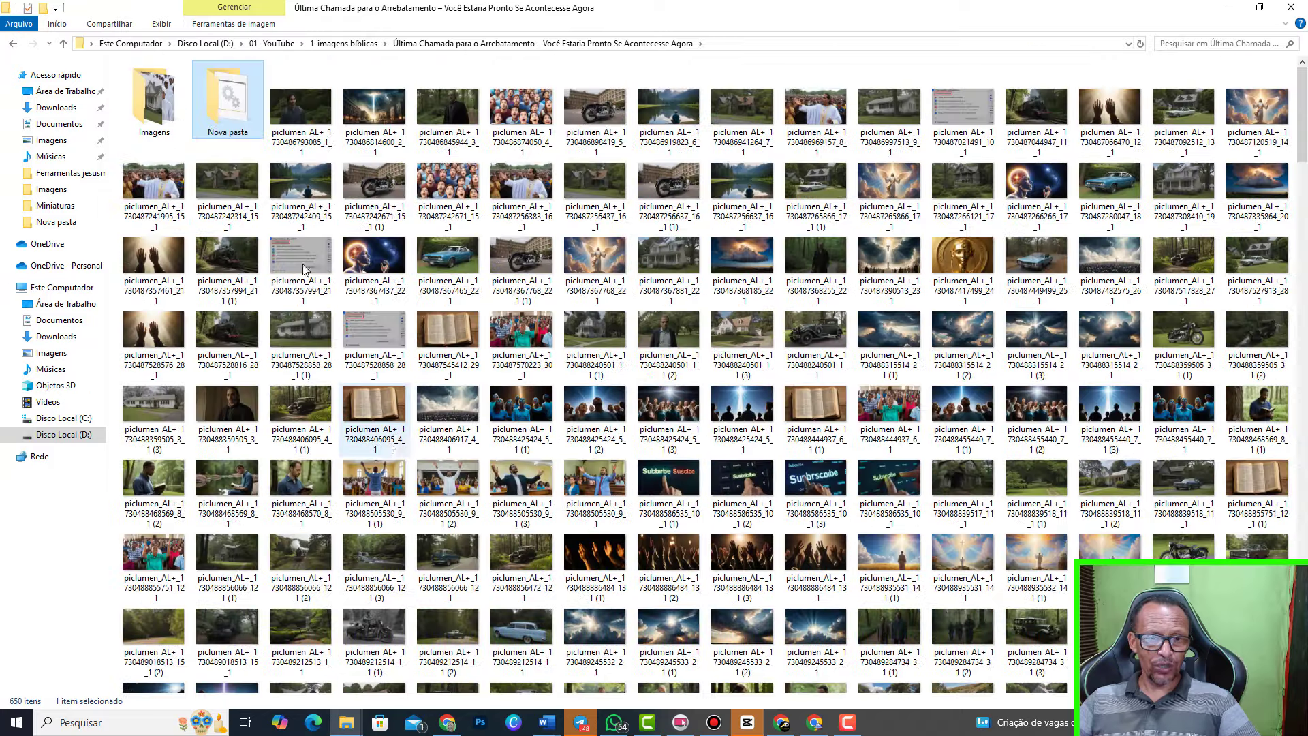
{"action": "left_click", "coordinate": [64, 43]}
{"action": "left_click", "coordinate": [11, 45]}
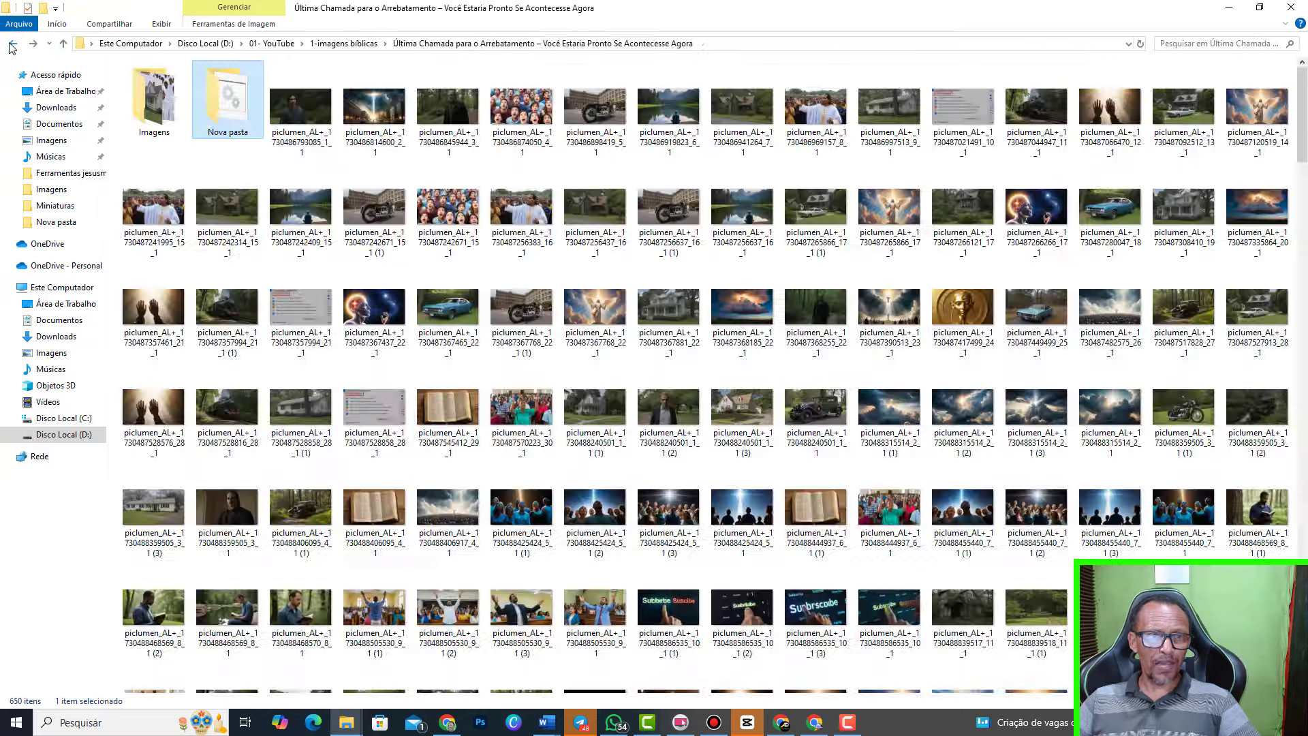
{"action": "left_click", "coordinate": [11, 45]}
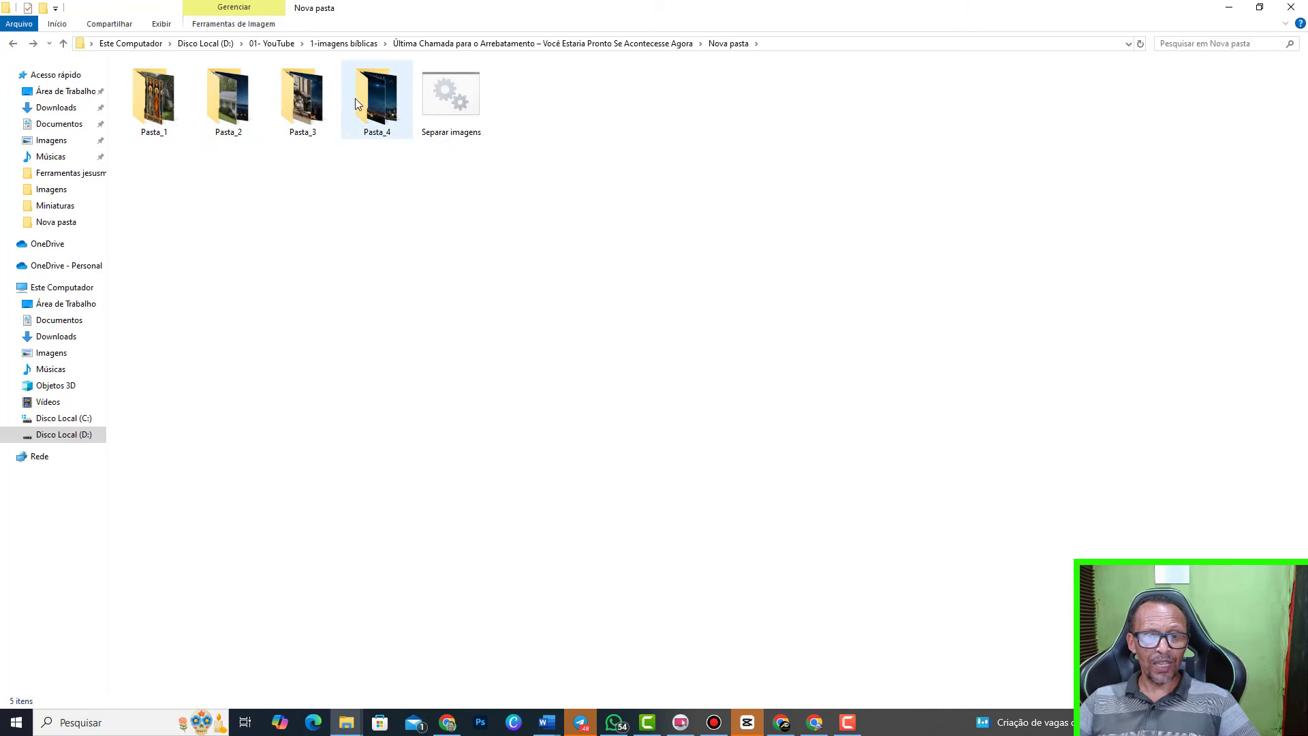
Check Pasta_1's numbered images, then return to Nova pasta and deselect Pasta_1
{"action": "double_click", "coordinate": [162, 113]}
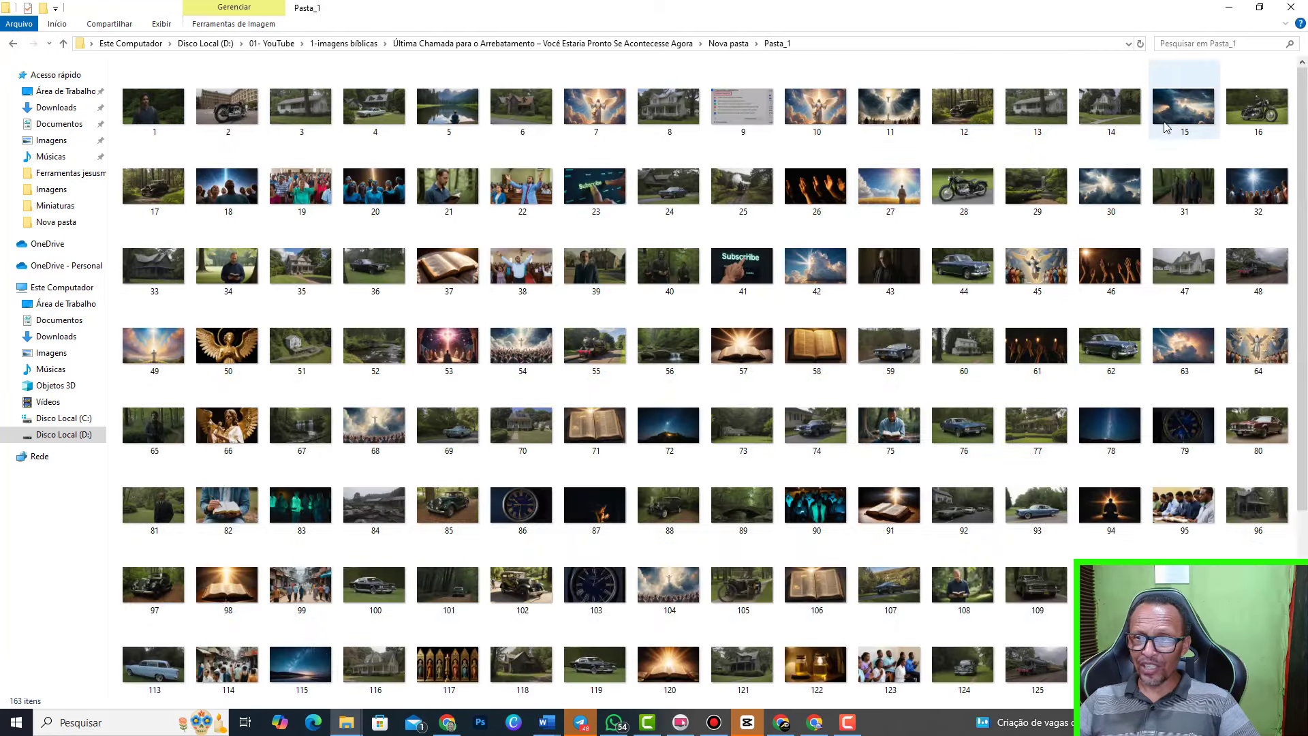
{"action": "left_click", "coordinate": [64, 44]}
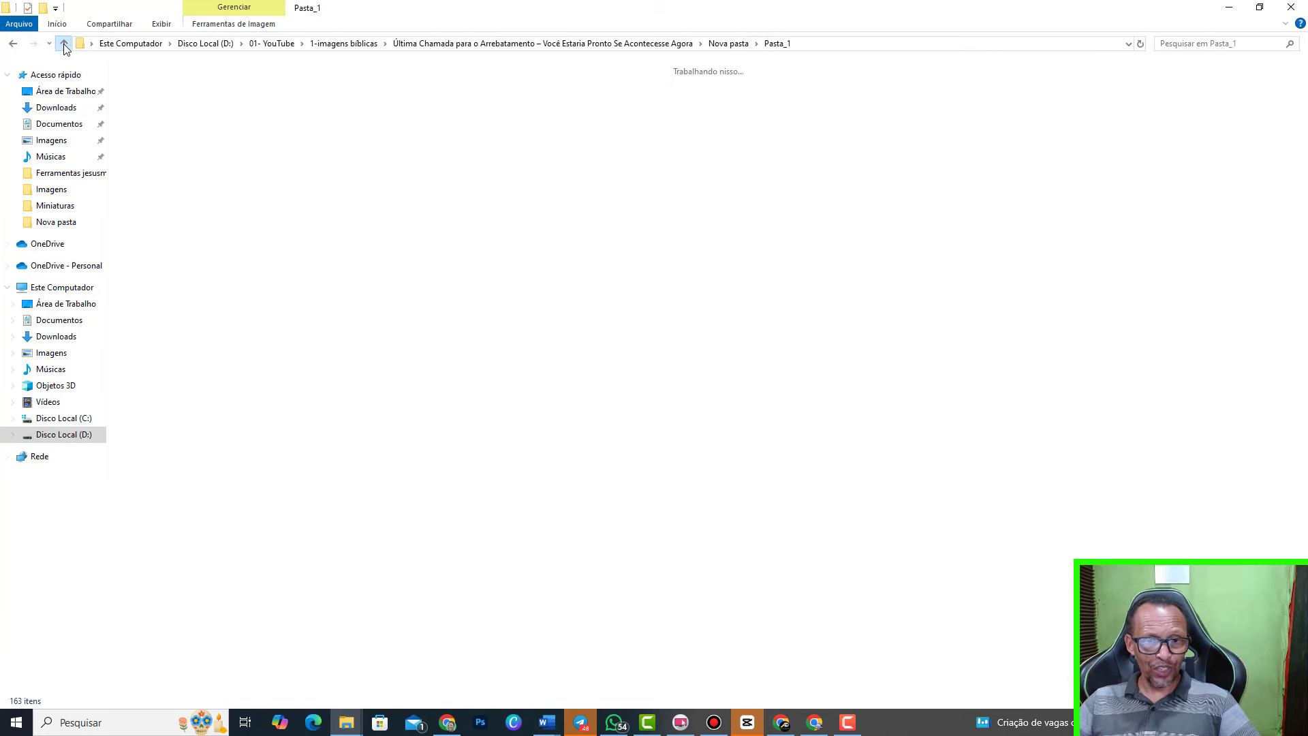
{"action": "left_click", "coordinate": [305, 306]}
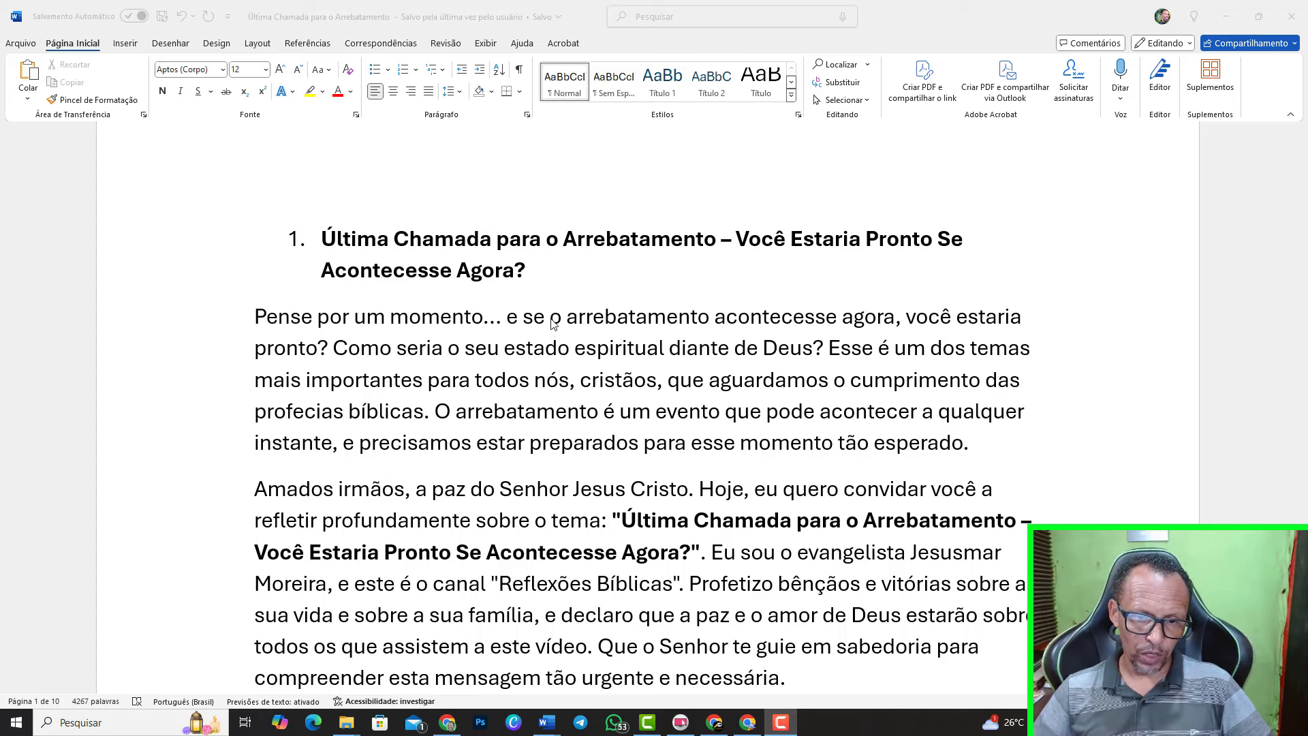
Save a copy of 'Última Chamada para o Arrebatamento' into Documentos > Roteiros on this PC
{"action": "key", "text": "alt+Tab"}
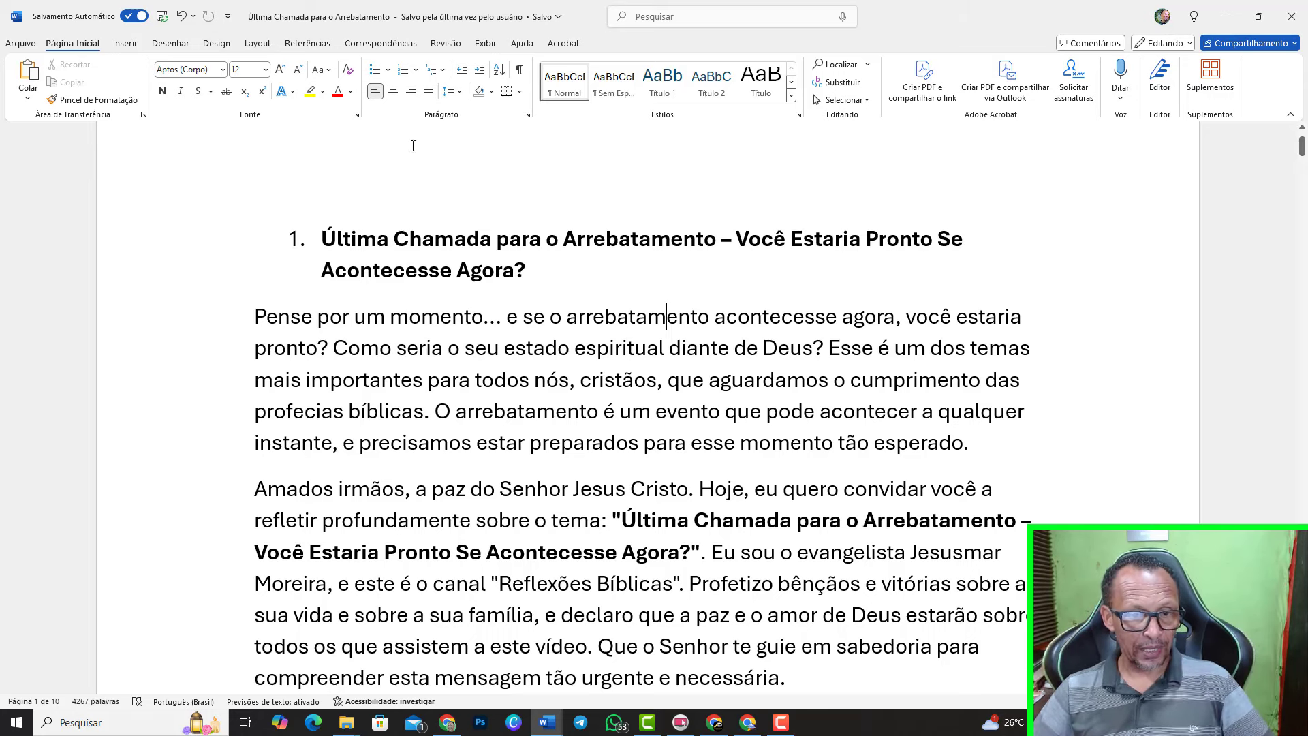
{"action": "left_click", "coordinate": [21, 44]}
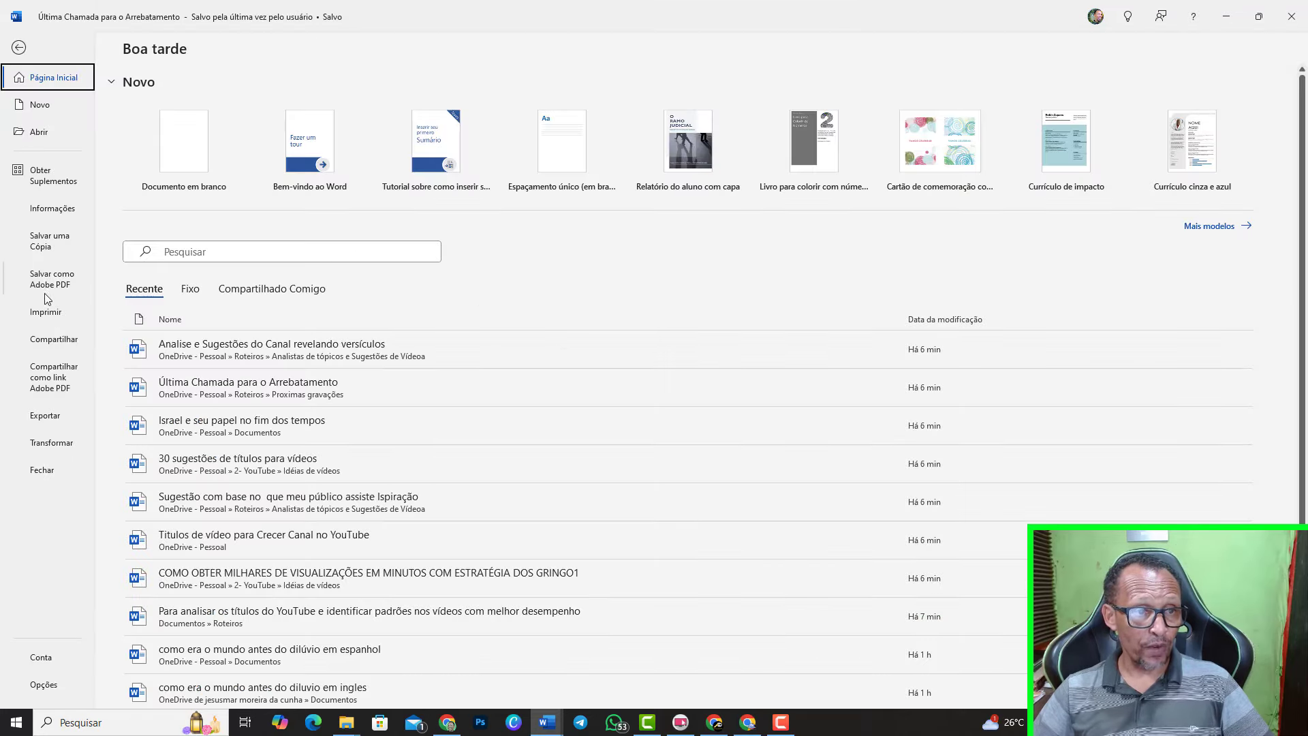
{"action": "left_click", "coordinate": [51, 241]}
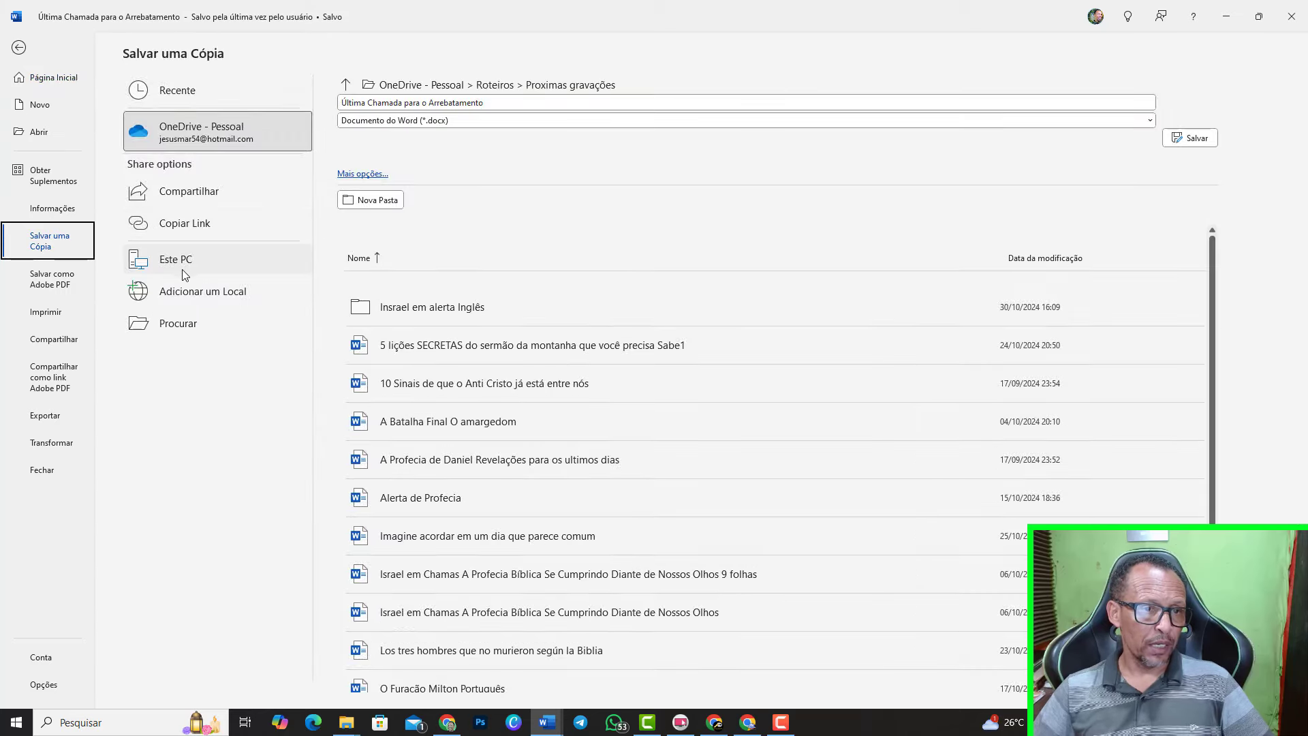
{"action": "double_click", "coordinate": [188, 273]}
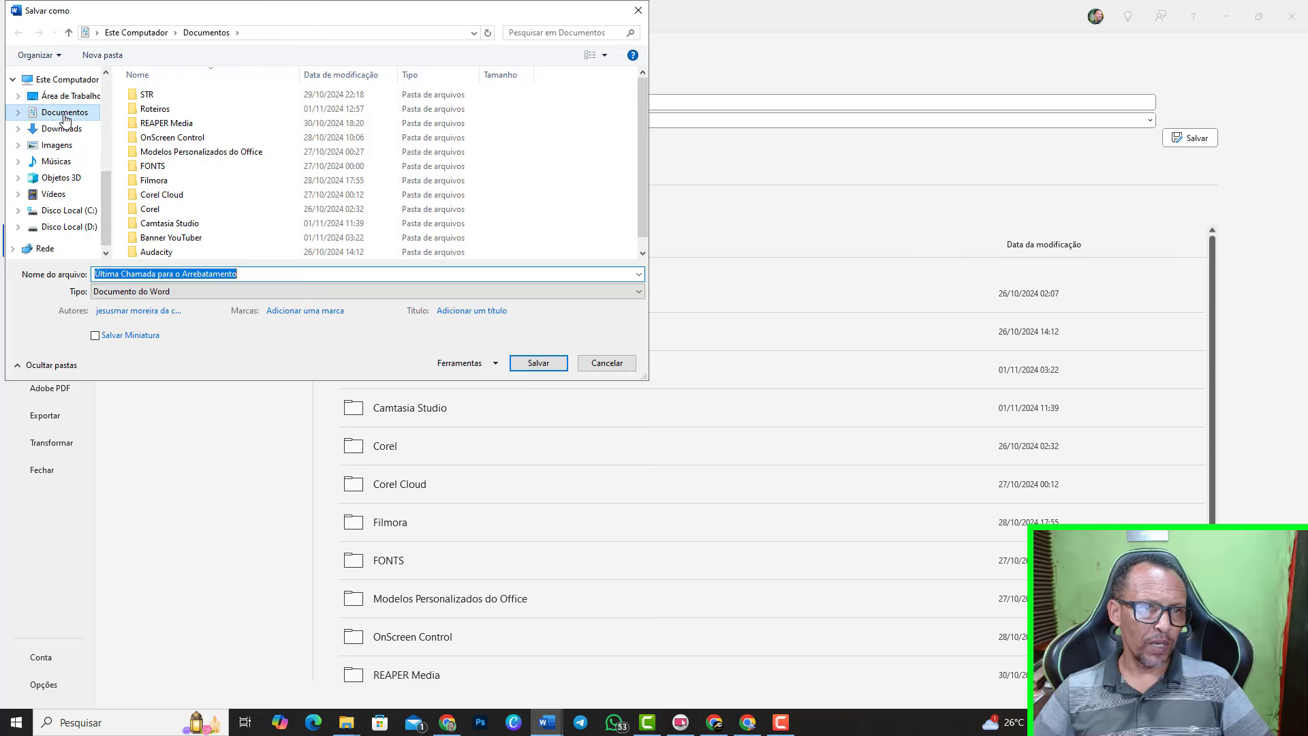
{"action": "left_click", "coordinate": [64, 114]}
{"action": "double_click", "coordinate": [150, 110]}
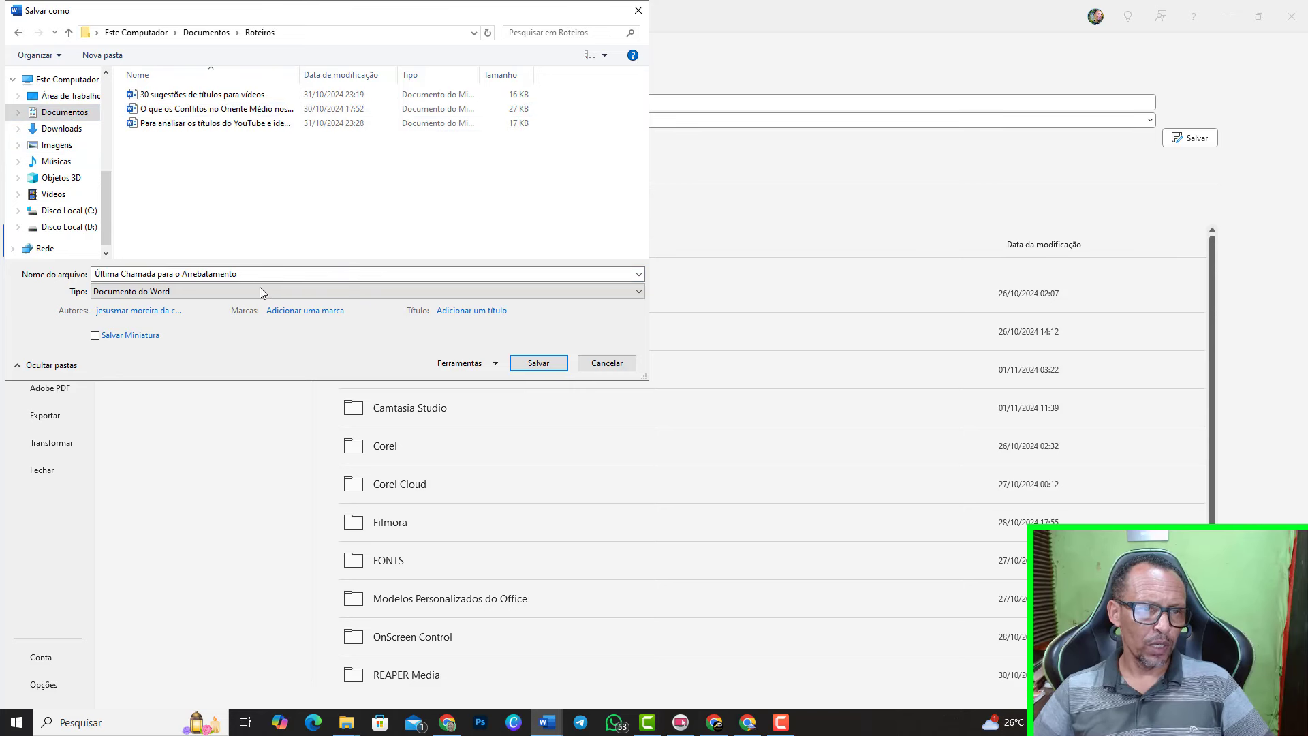
{"action": "left_click", "coordinate": [534, 363]}
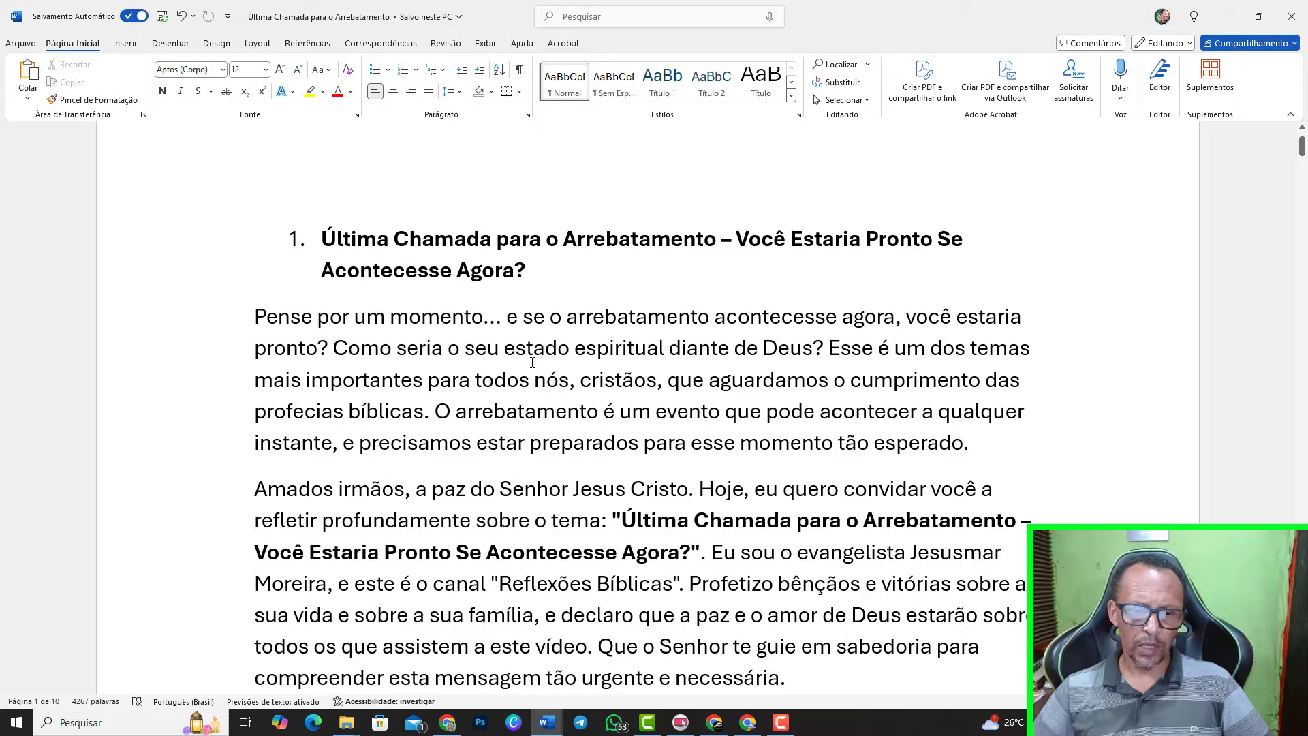
In ChatGPT, request 40 image-creation prompts following the script's order, prompts only, no images
{"action": "left_click", "coordinate": [447, 722]}
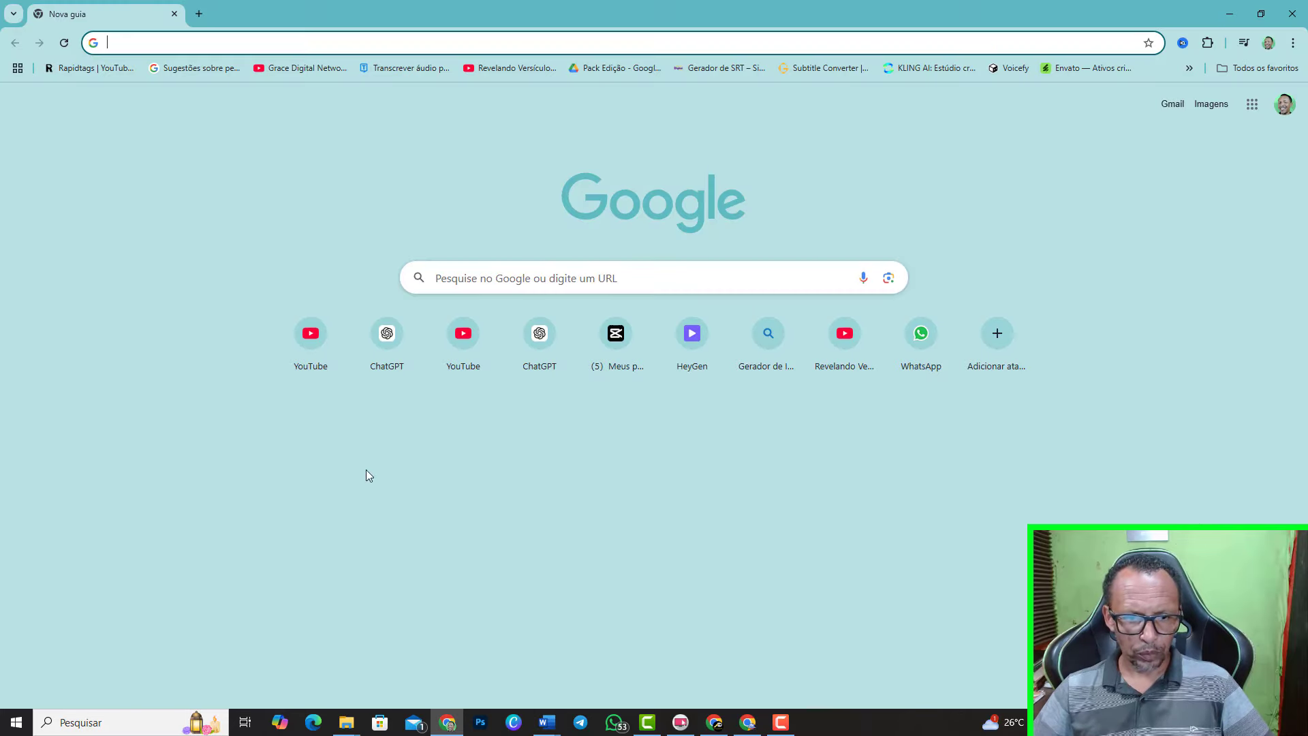
{"action": "left_click", "coordinate": [405, 351]}
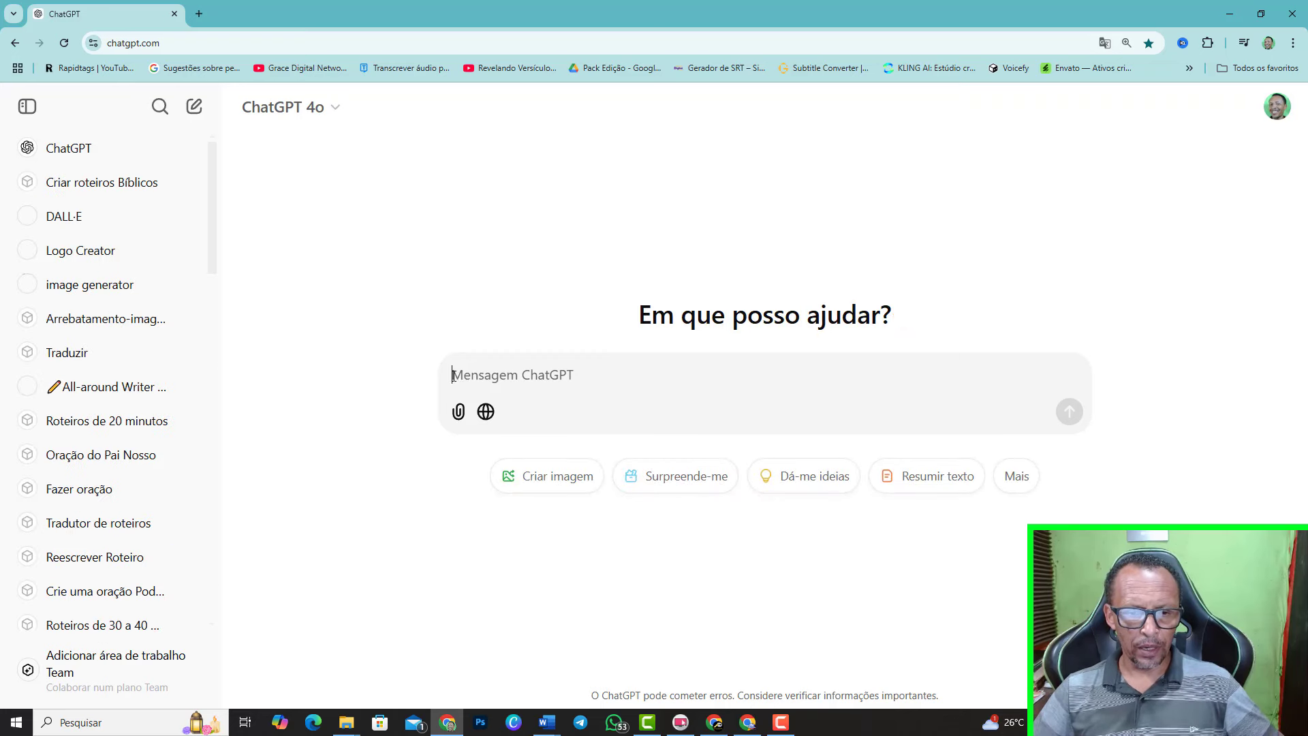
{"action": "type", "text": "Crie"}
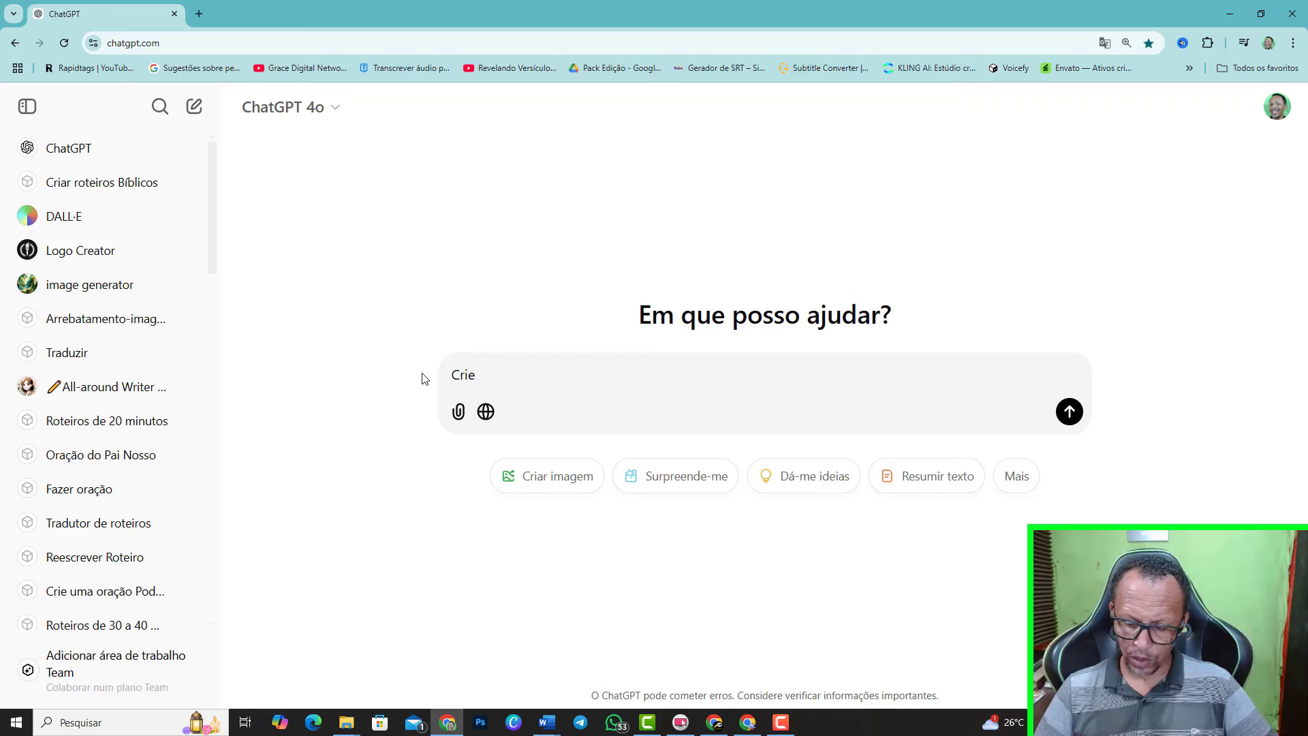
{"action": "type", "text": " 30"}
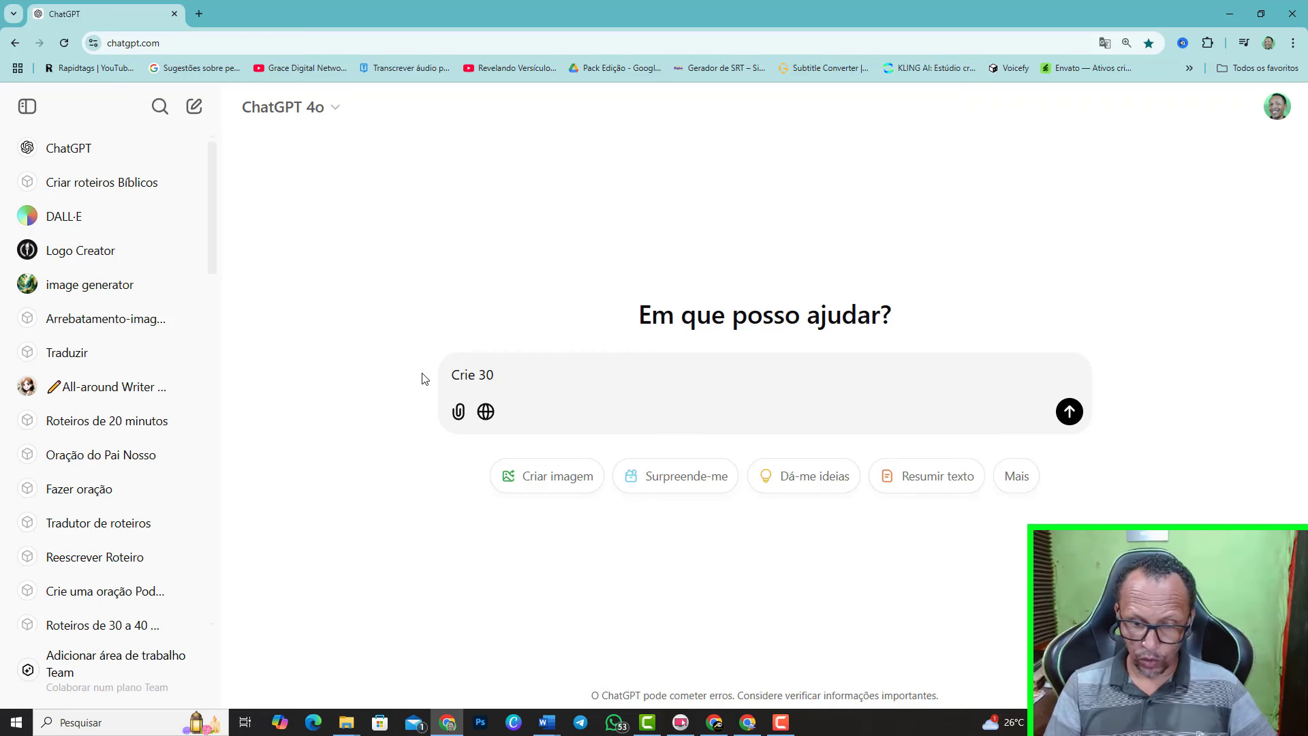
{"action": "type", "text": "40 prompsts para a"}
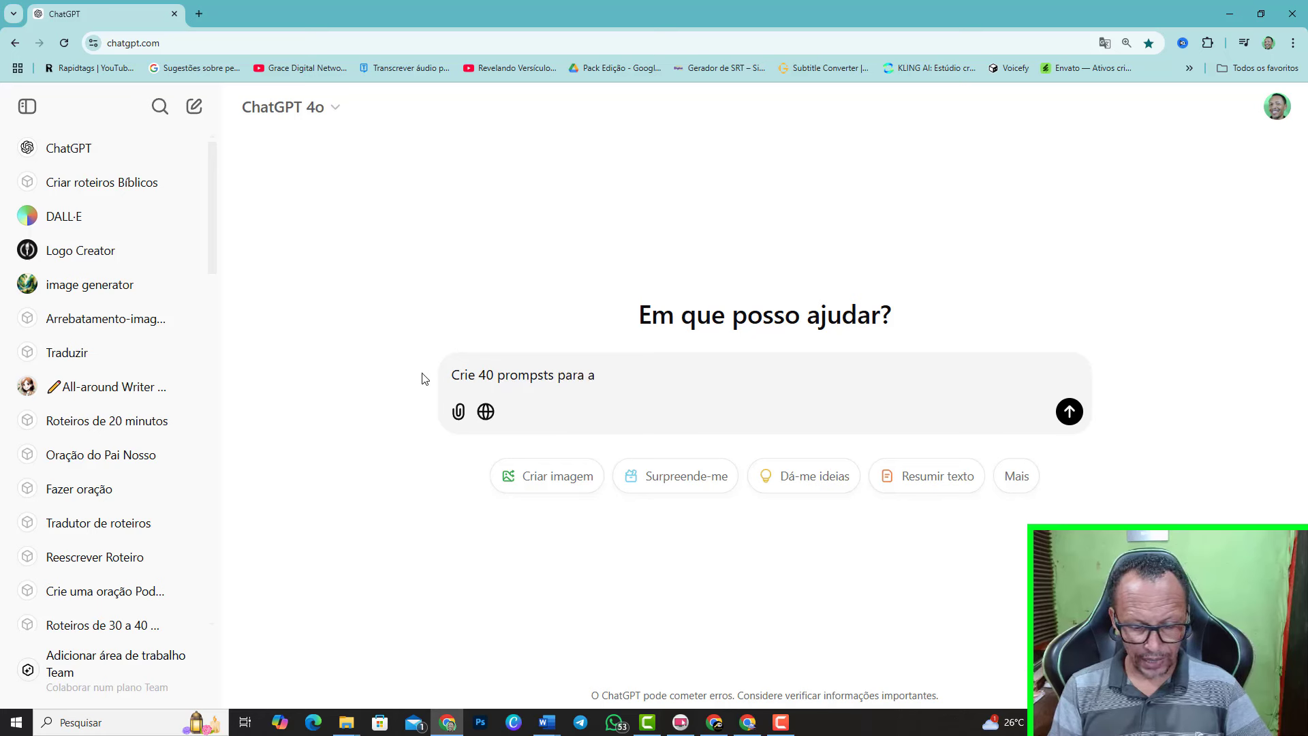
{"action": "type", "text": "criação de imagens que ilustre o roteiro que vou enviar"}
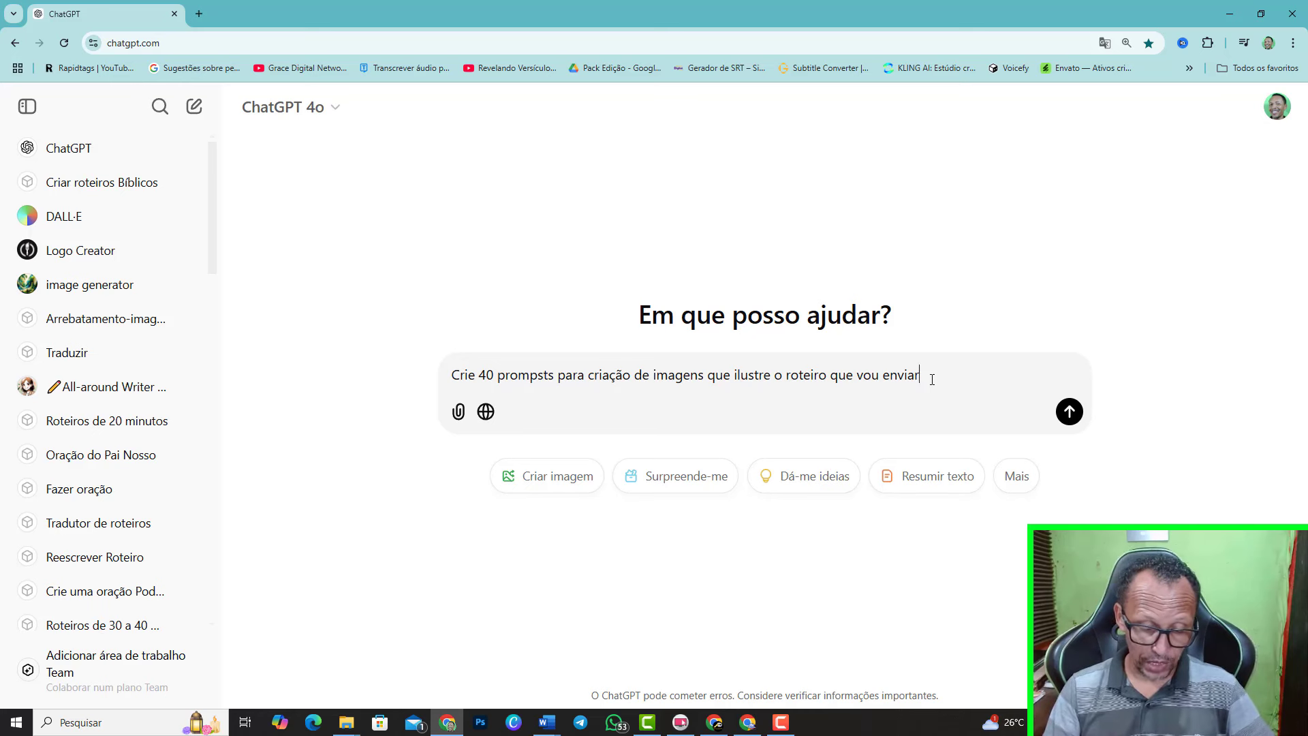
{"action": "type", "text": ", faça"}
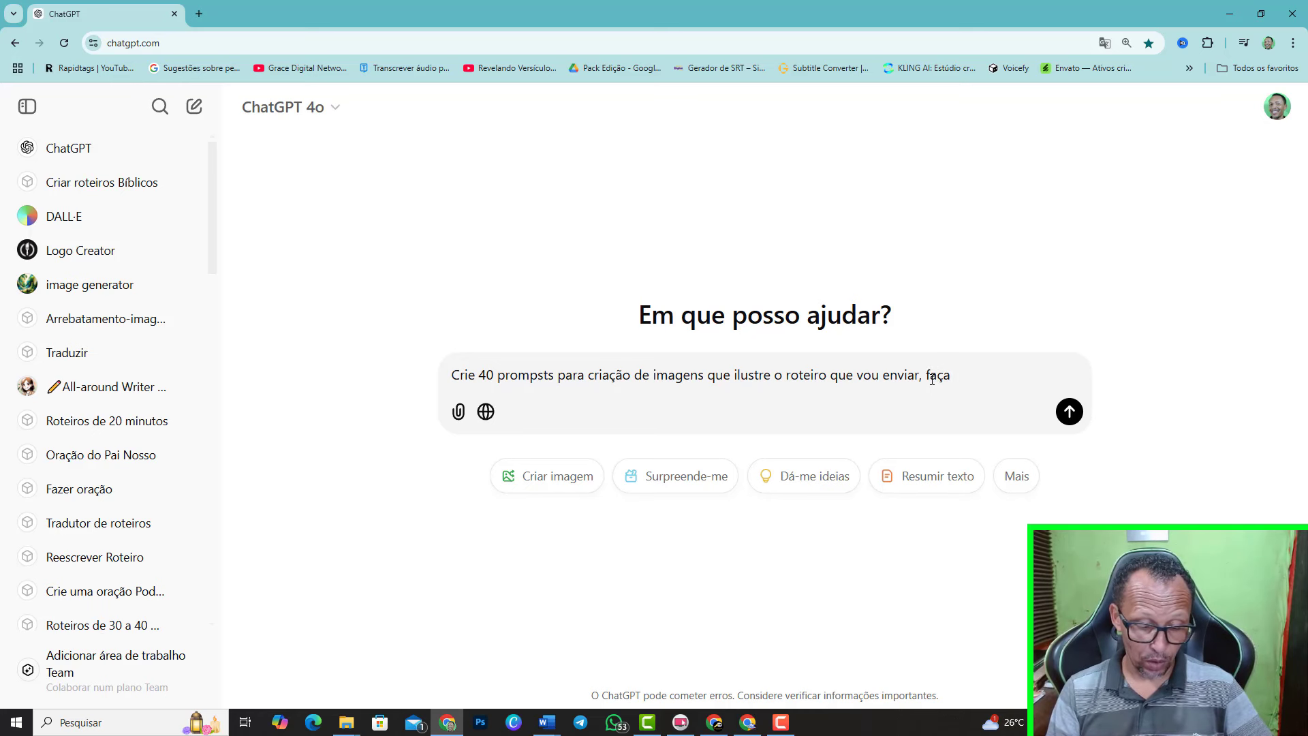
{"action": "type", "text": " na ordem sequência do roteiro. não faça as imagens apenas o rotiro."}
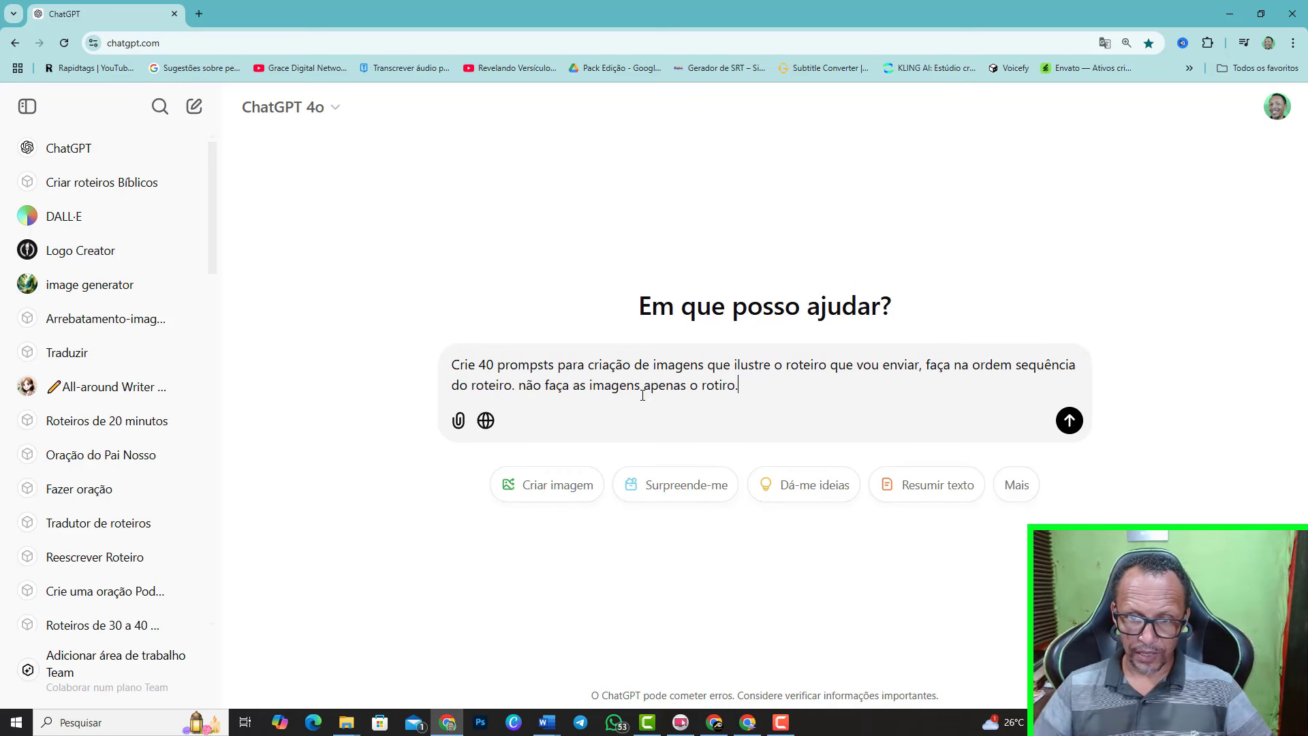
{"action": "key", "text": "BackSpace"}
{"action": "key", "text": "BackSpace"}
{"action": "key", "text": "BackSpace"}
{"action": "key", "text": "BackSpace"}
Fix the word 'roteiro' and attach 'Última Chamada para o Arrebatamento' from Documentos\Roteiros to send the request
{"action": "type", "text": "eiro"}
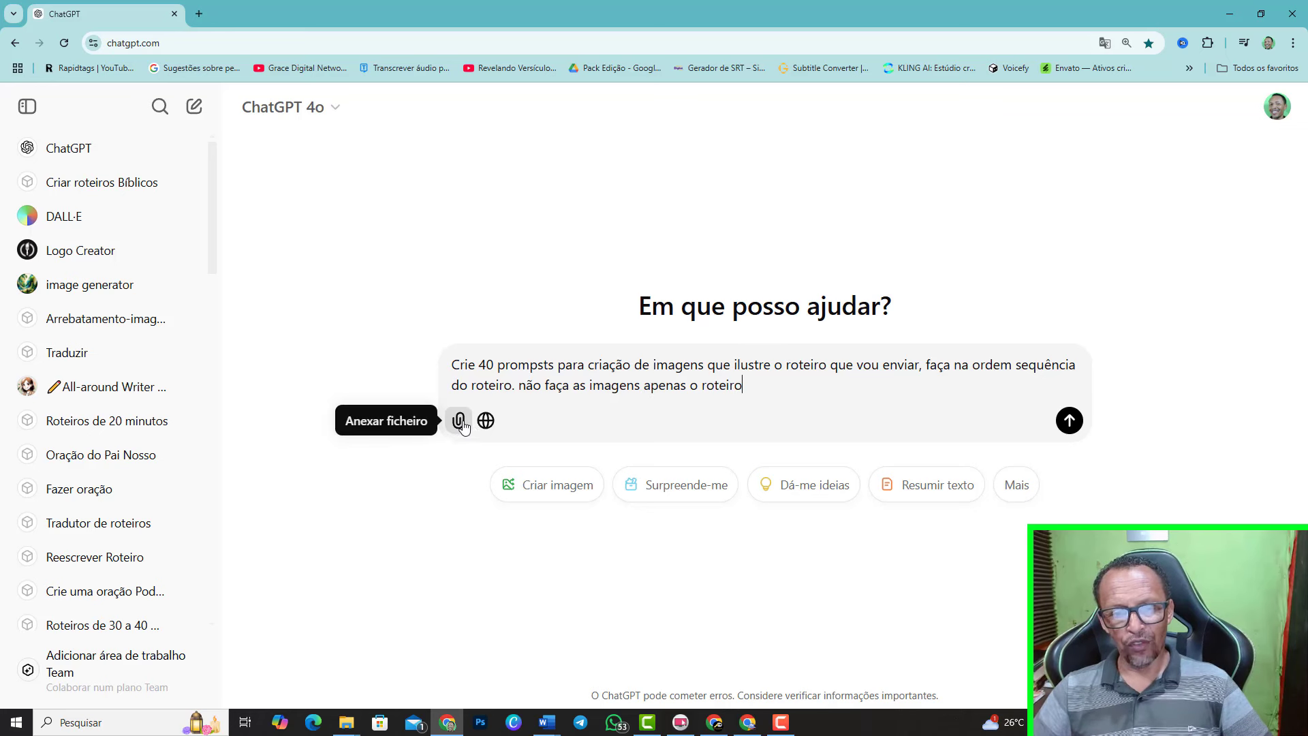
{"action": "left_click", "coordinate": [460, 422]}
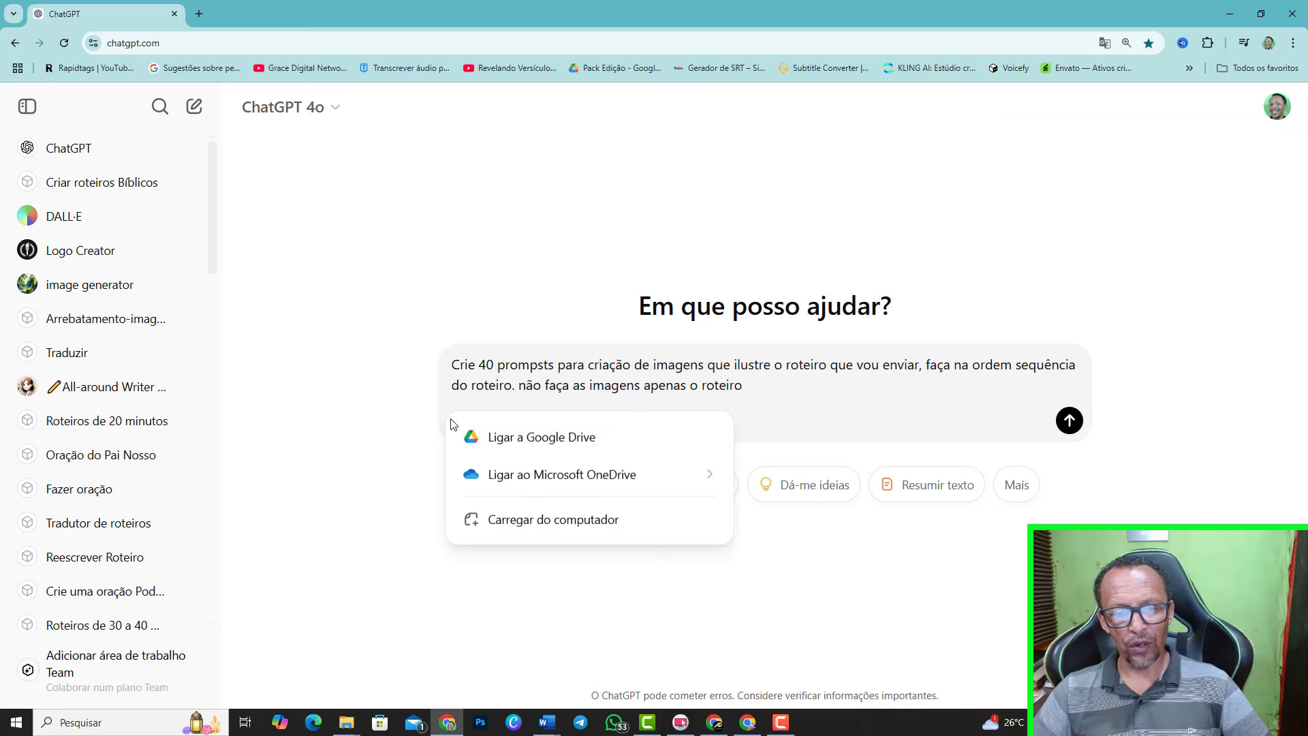
{"action": "left_click", "coordinate": [531, 525]}
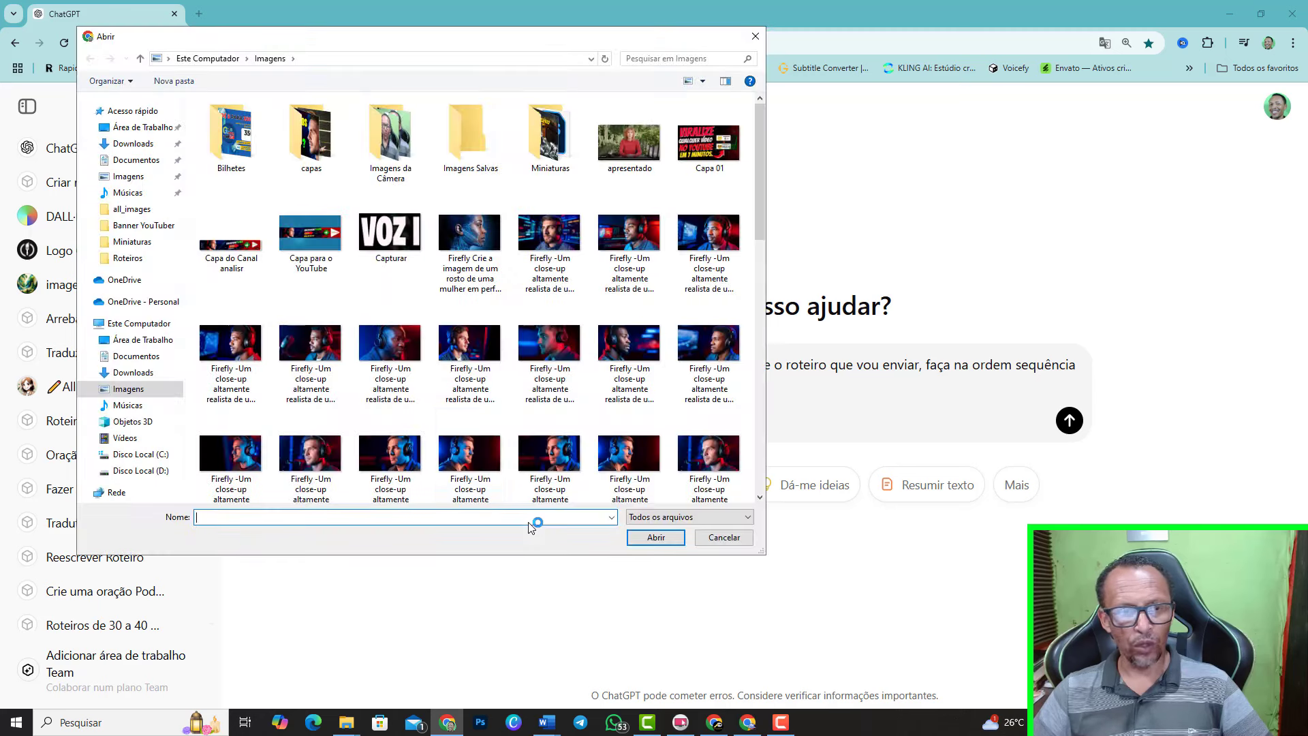
{"action": "left_click", "coordinate": [142, 162]}
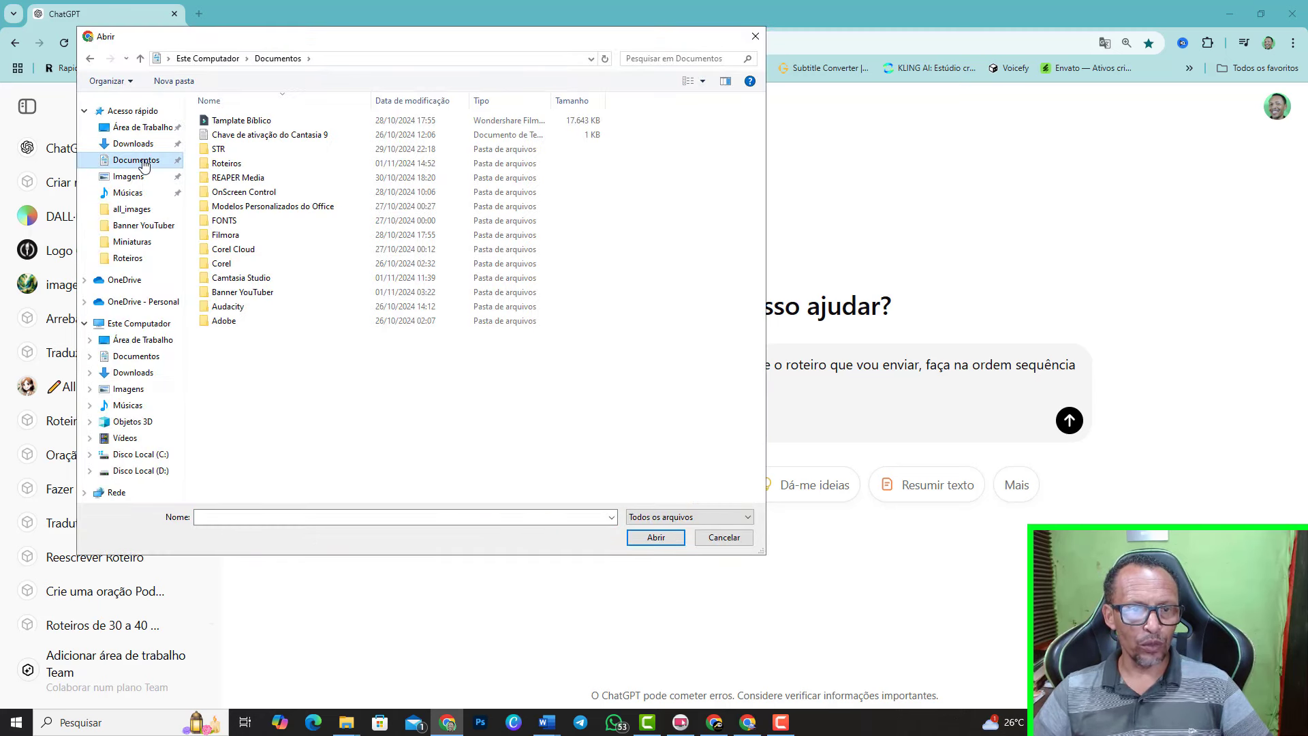
{"action": "double_click", "coordinate": [249, 164]}
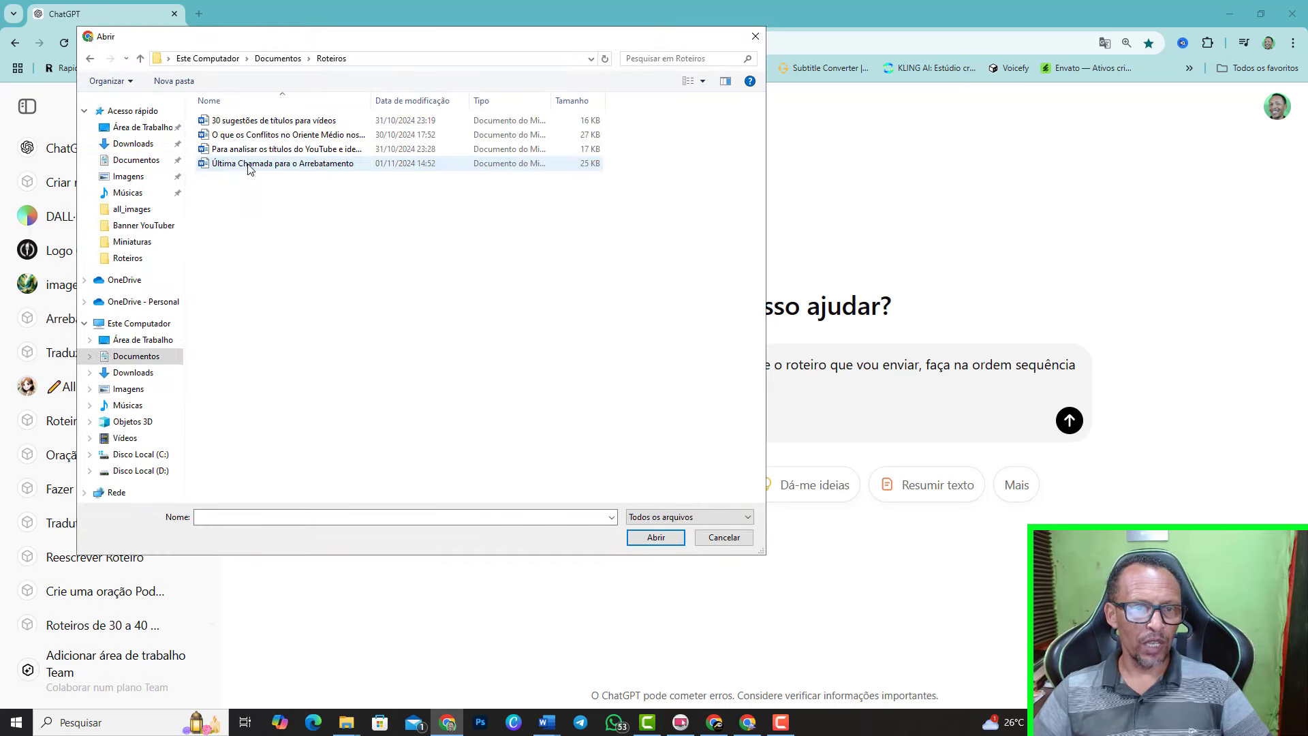
{"action": "left_click", "coordinate": [242, 165]}
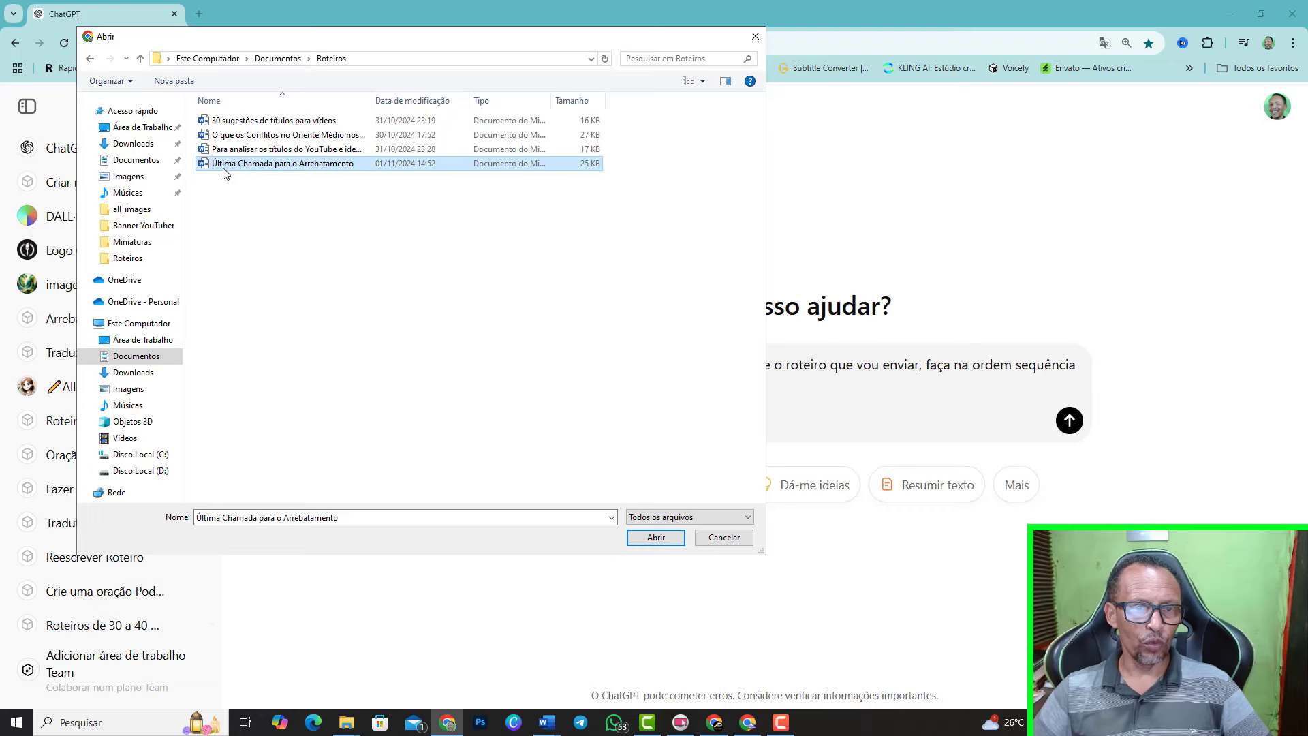
{"action": "left_click", "coordinate": [656, 537]}
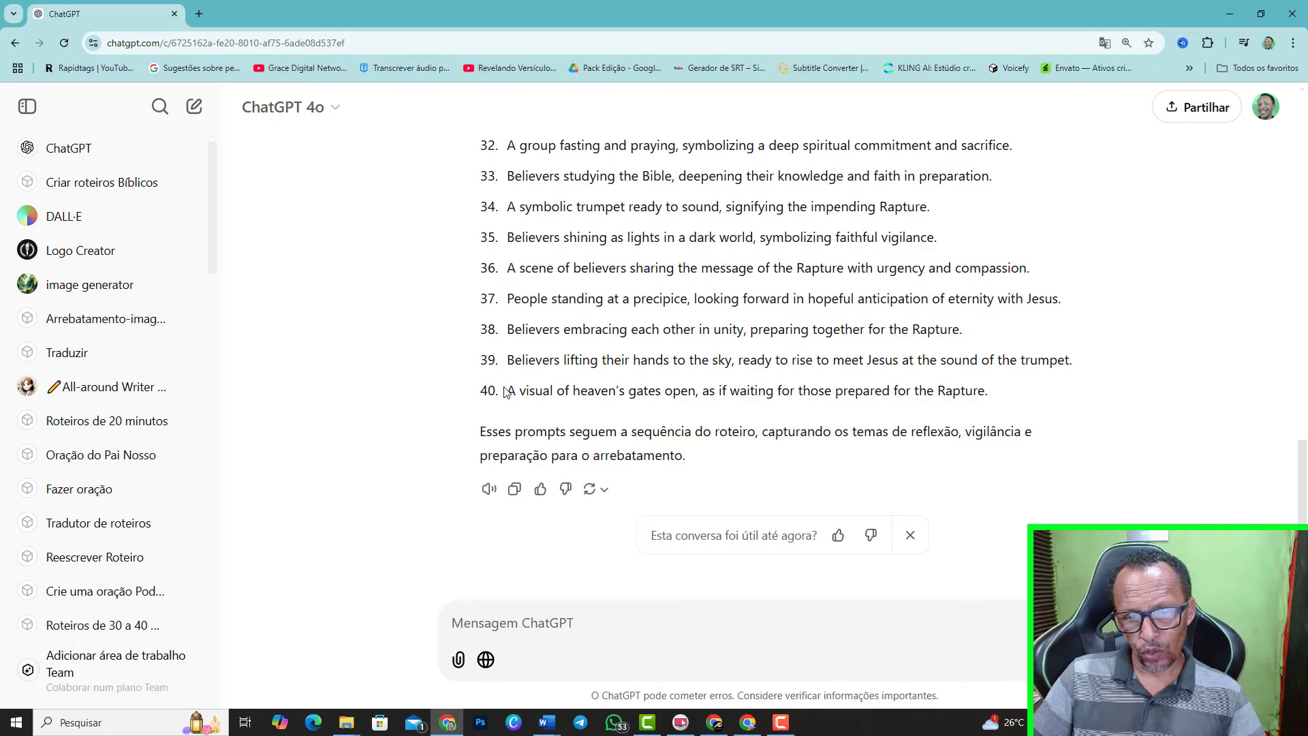
{"action": "scroll", "coordinate": [504, 393], "scroll_direction": "up", "scroll_amount": 4}
{"action": "scroll", "coordinate": [508, 390], "scroll_direction": "up", "scroll_amount": 10}
{"action": "scroll", "coordinate": [512, 385], "scroll_direction": "up", "scroll_amount": 4}
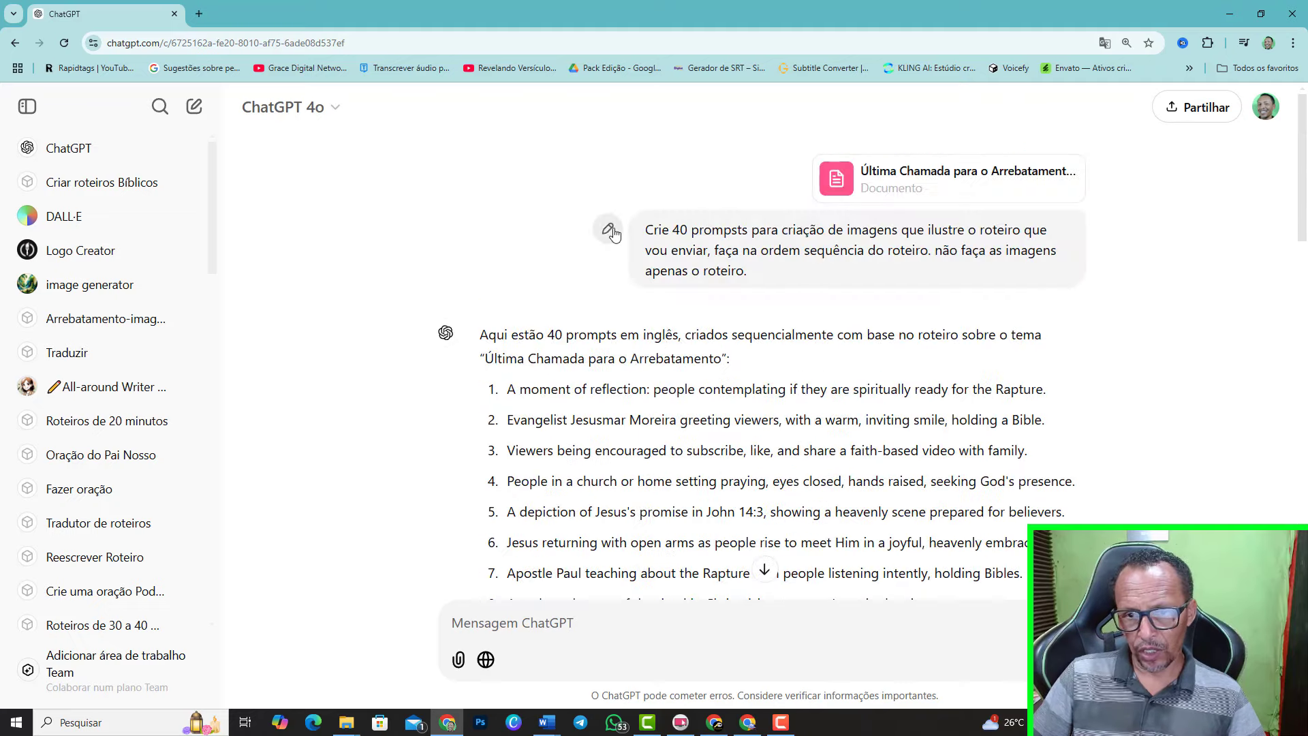
Edit the sent request to ask for 50 prompts instead of 40 and resubmit it
{"action": "left_click", "coordinate": [606, 228]}
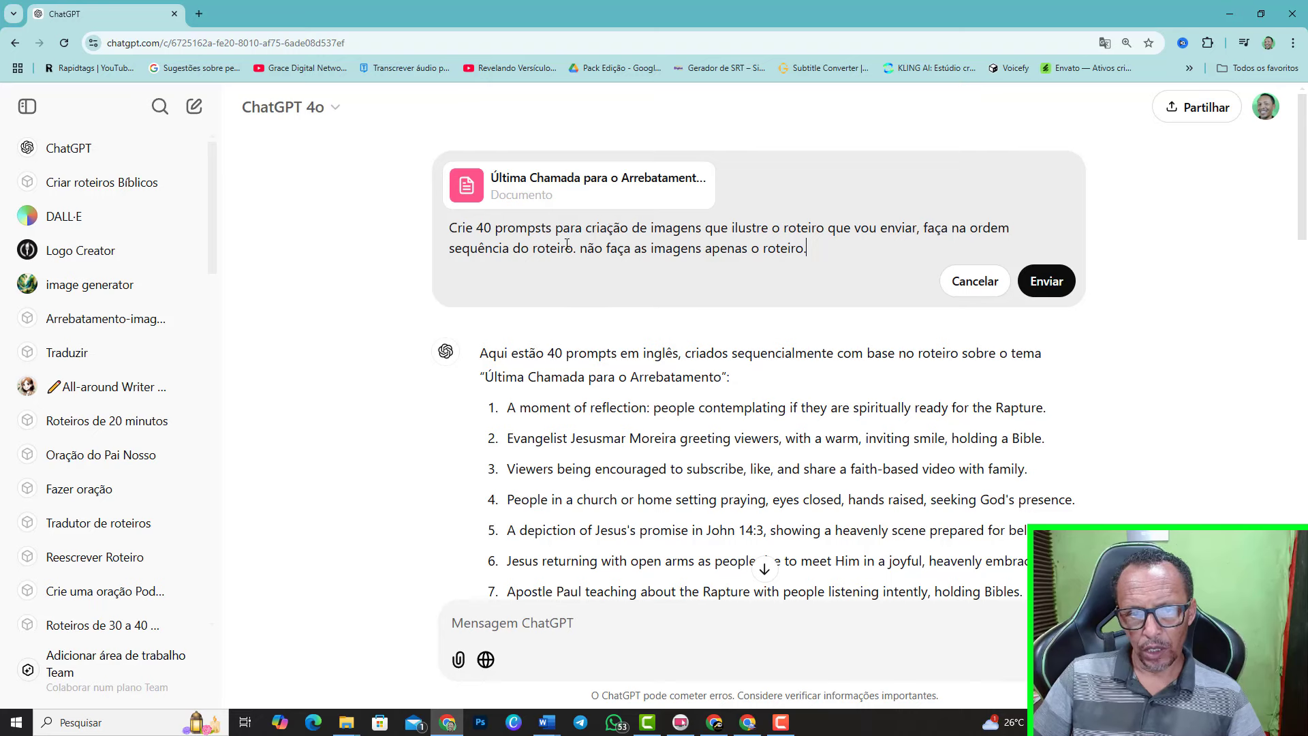
{"action": "left_click", "coordinate": [481, 227]}
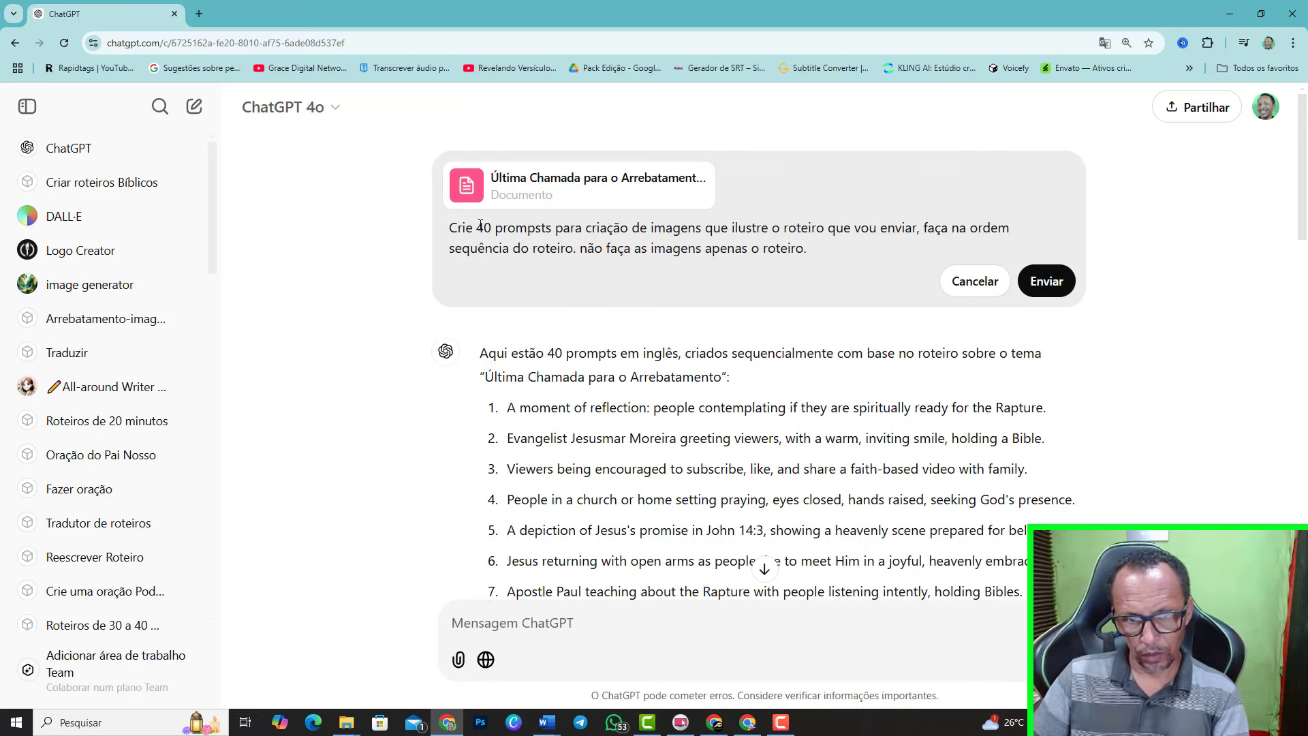
{"action": "key", "text": "BackSpace"}
{"action": "type", "text": "5"}
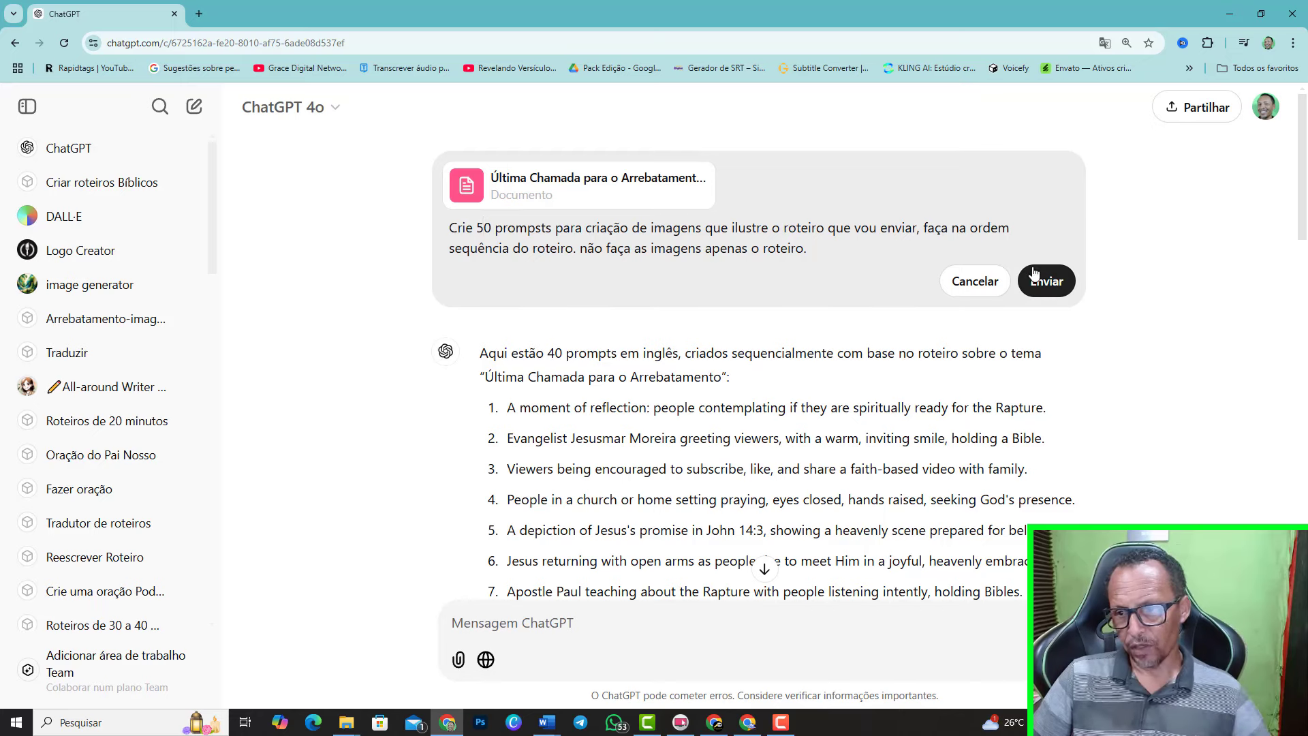
{"action": "left_click", "coordinate": [1057, 288]}
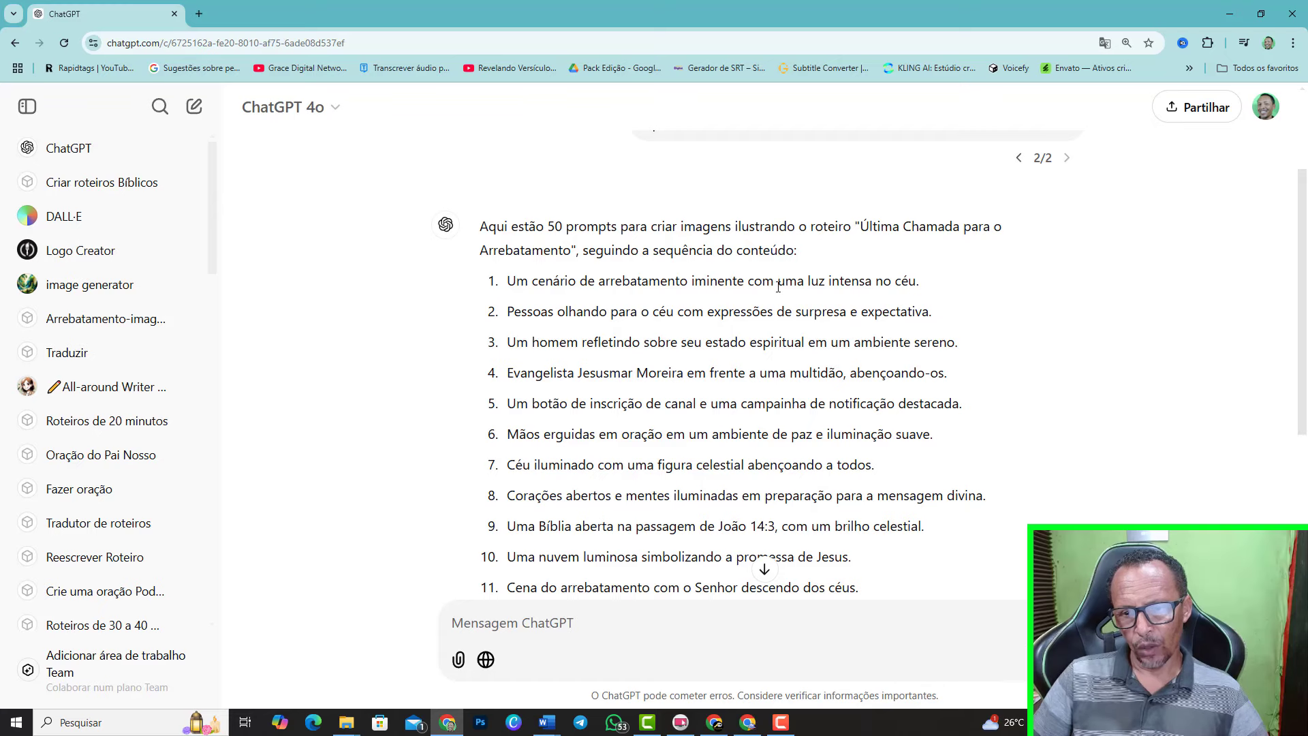
Ask ChatGPT 'Taduza para o inglês' and copy the translated English prompt list
{"action": "scroll", "coordinate": [859, 294], "scroll_direction": "down", "scroll_amount": 2}
{"action": "scroll", "coordinate": [879, 340], "scroll_direction": "down", "scroll_amount": 4}
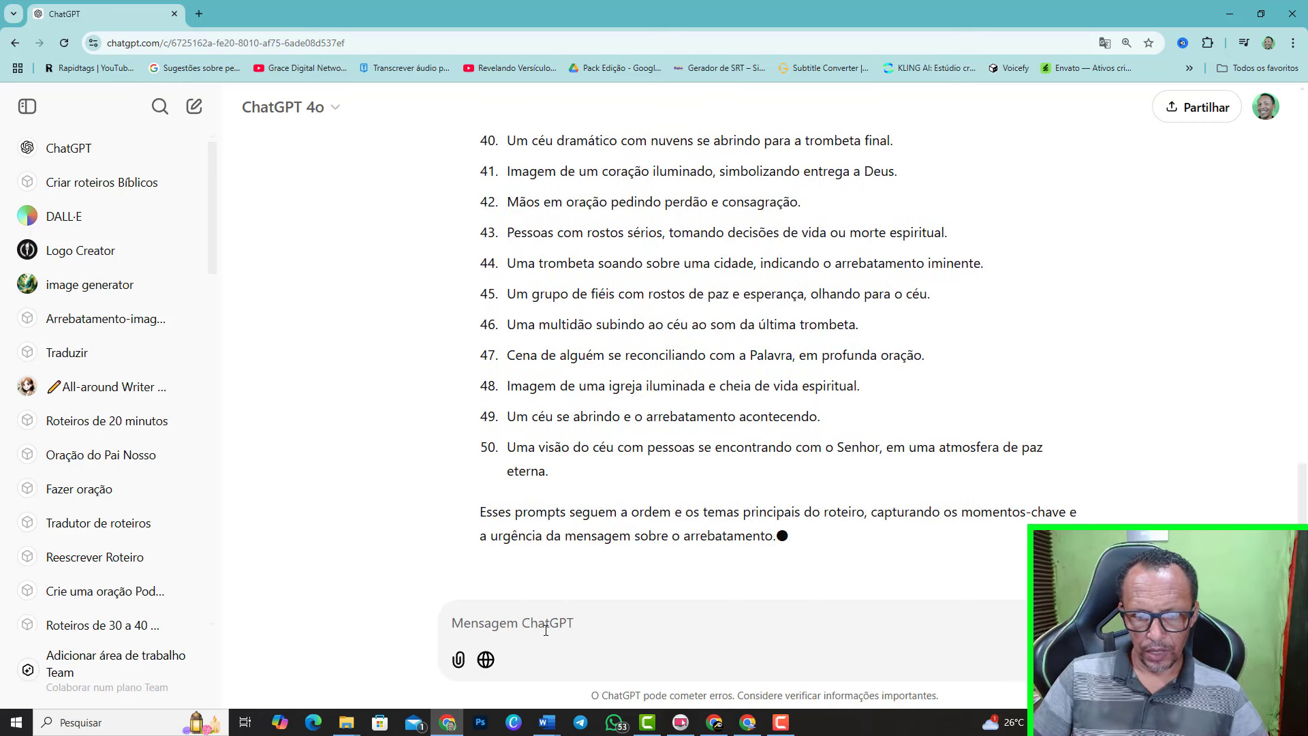
{"action": "type", "text": "T"}
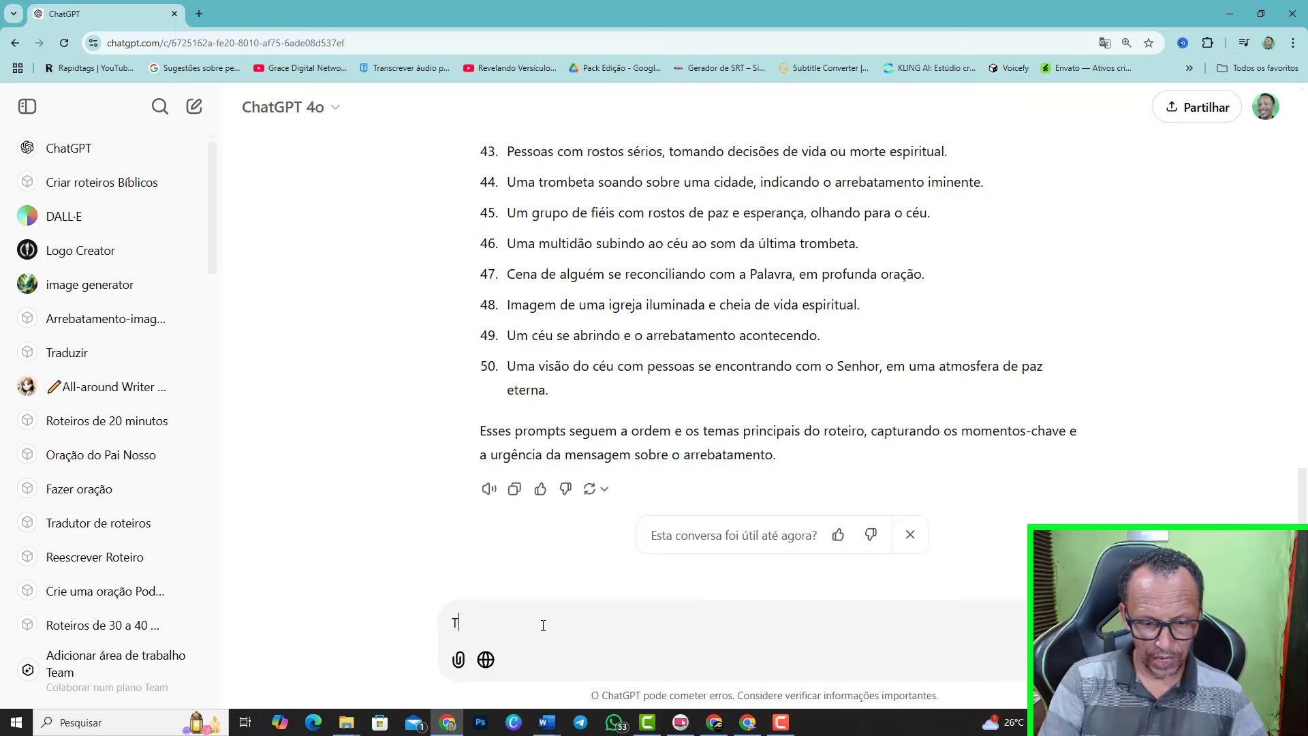
{"action": "type", "text": "aduza para o inglês"}
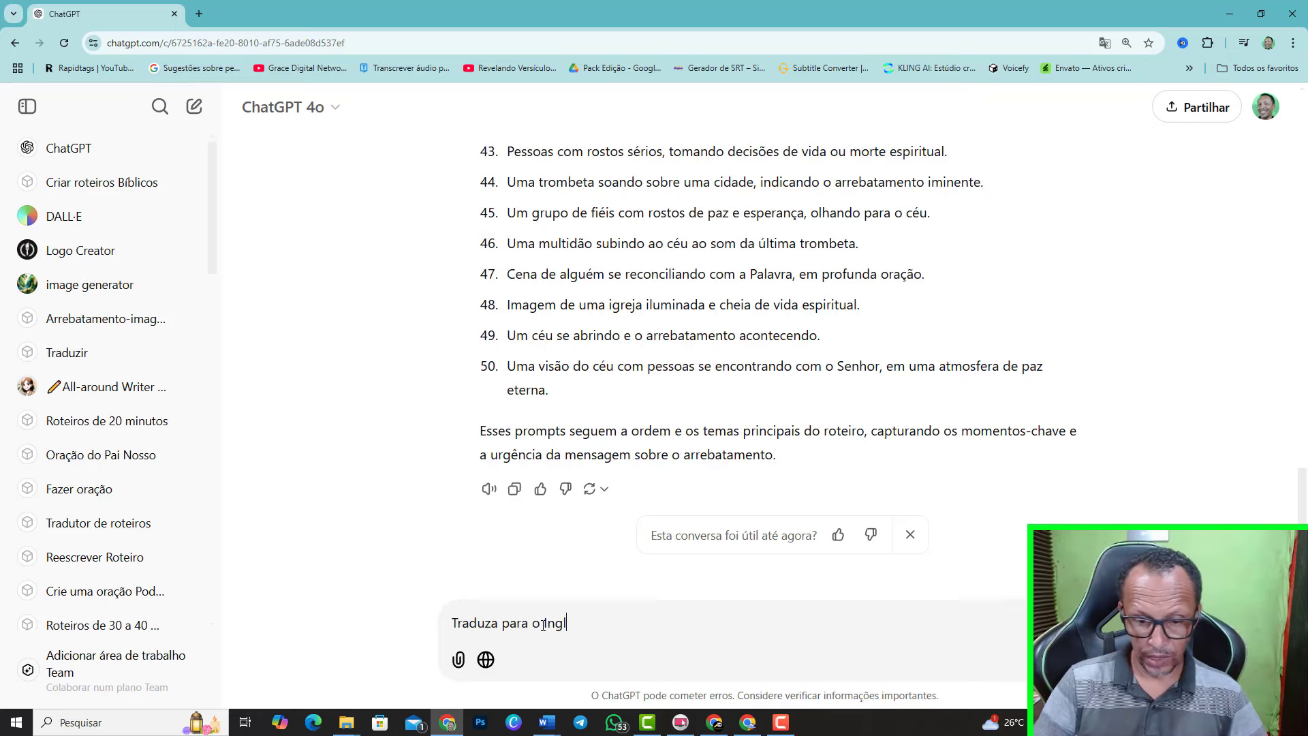
{"action": "key", "text": "Return"}
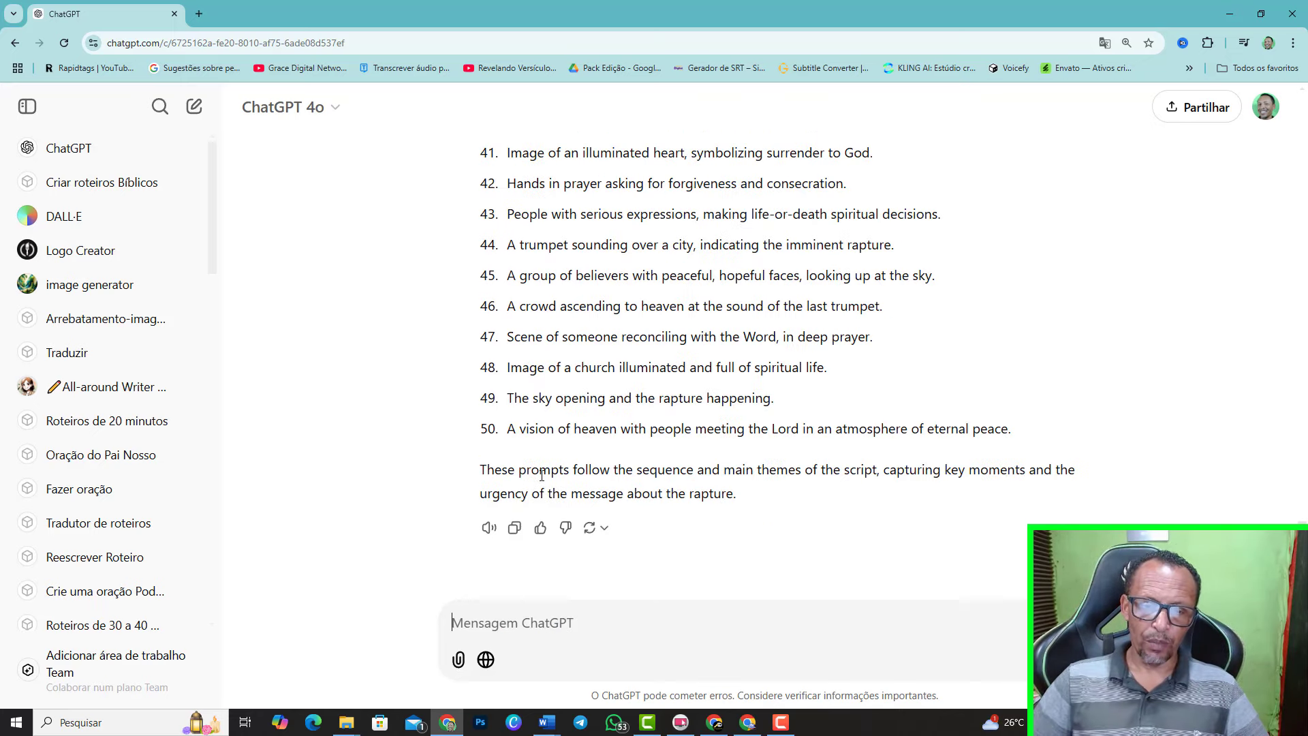
{"action": "left_click", "coordinate": [514, 528]}
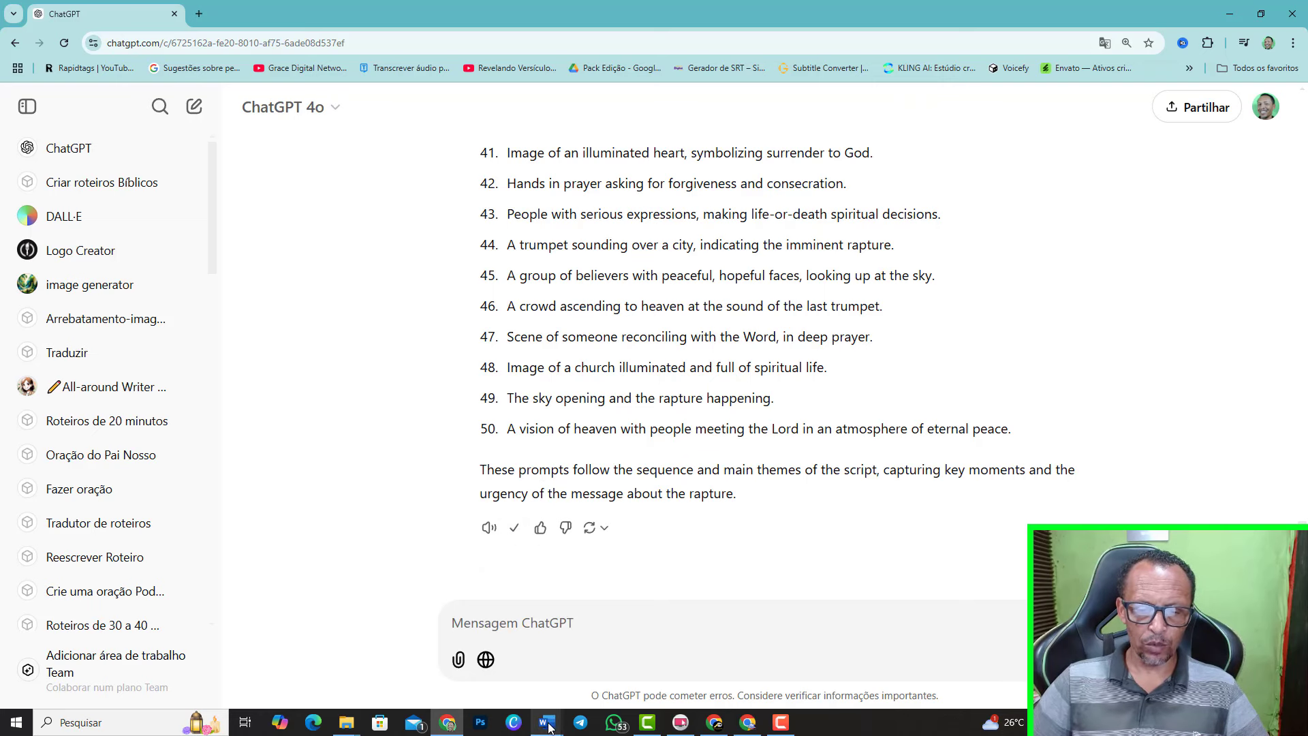
Paste the English prompt list into a new blank Word document and save it under the suggested name
{"action": "mouse_move", "coordinate": [545, 722]}
{"action": "left_click", "coordinate": [365, 673]}
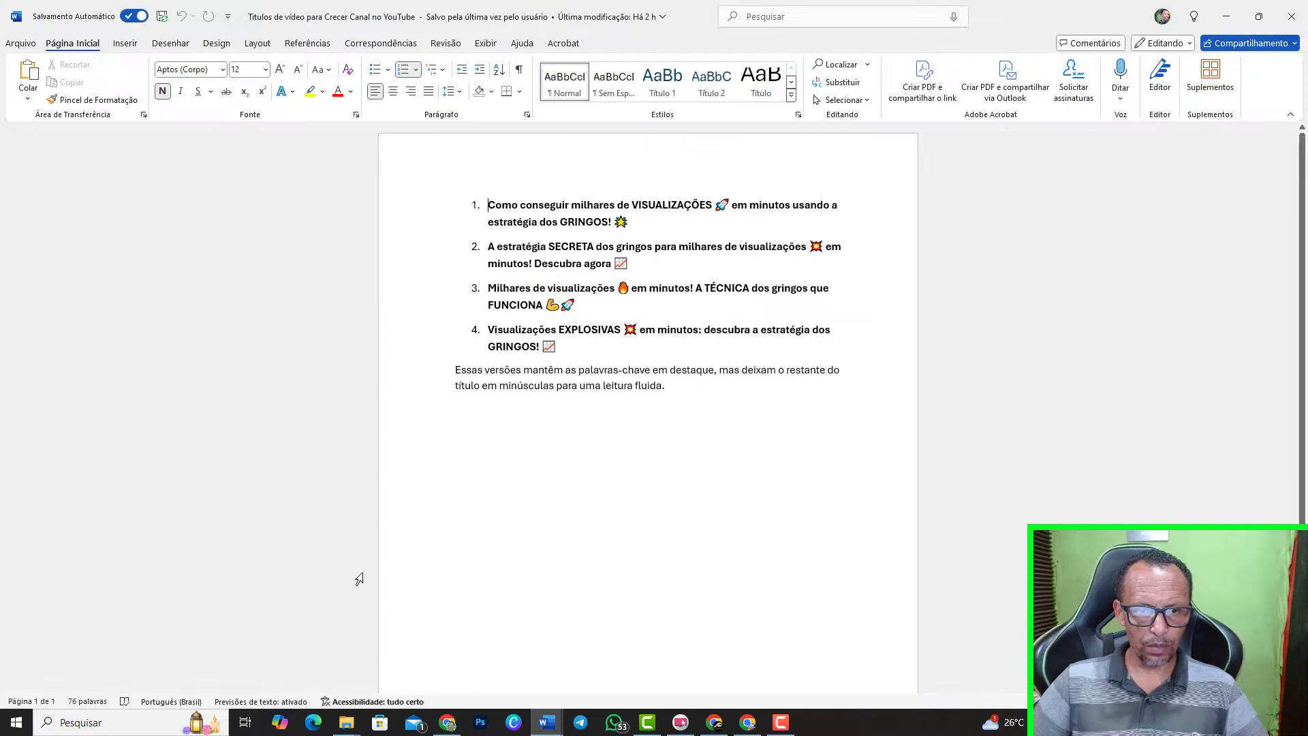
{"action": "key", "text": "ctrl+n"}
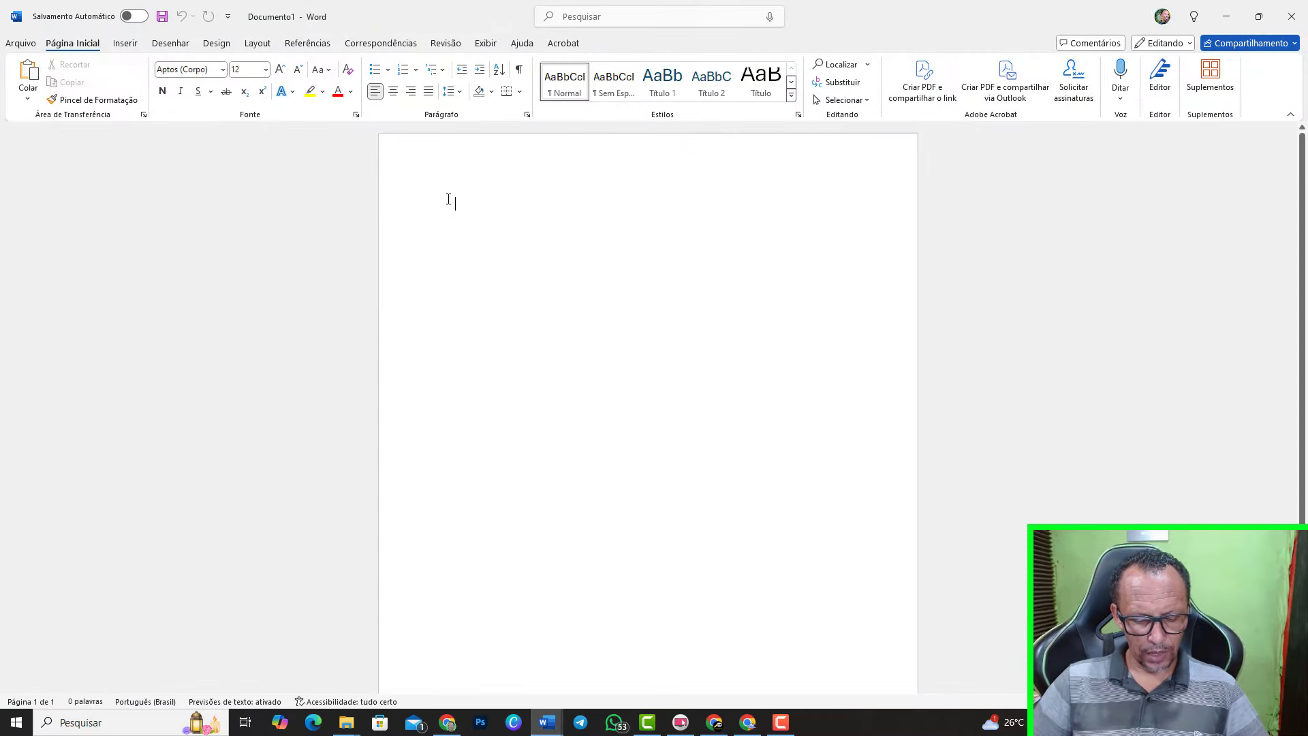
{"action": "key", "text": "ctrl+v"}
{"action": "scroll", "coordinate": [656, 325], "scroll_direction": "up", "scroll_amount": 5}
{"action": "scroll", "coordinate": [655, 325], "scroll_direction": "up", "scroll_amount": 5}
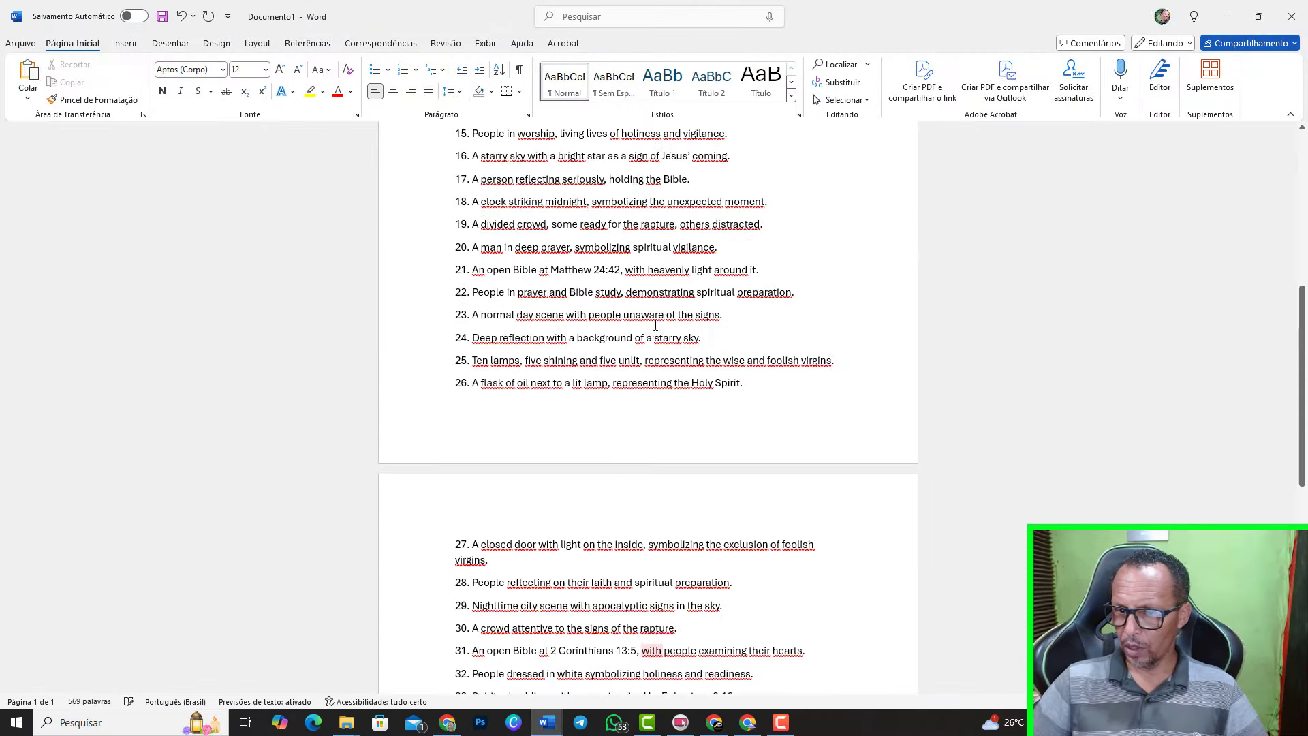
{"action": "scroll", "coordinate": [655, 325], "scroll_direction": "up", "scroll_amount": 5}
{"action": "scroll", "coordinate": [665, 324], "scroll_direction": "up", "scroll_amount": 3}
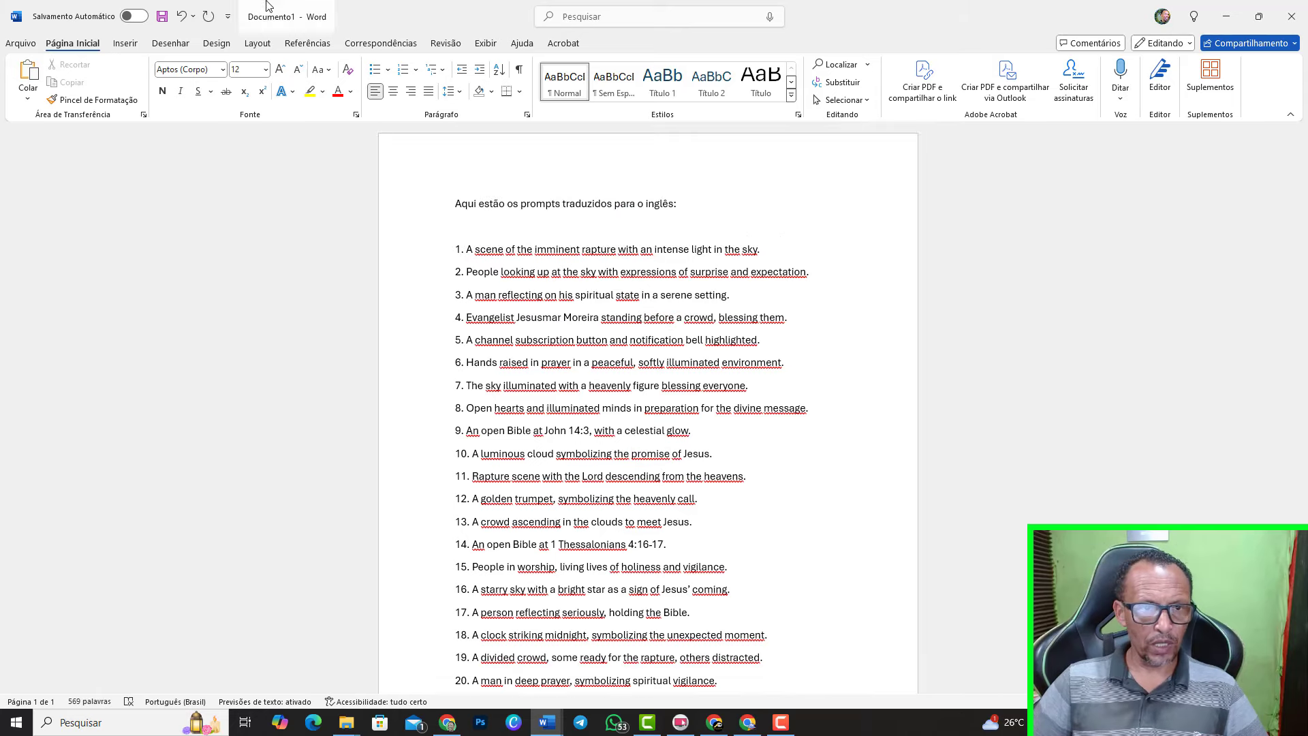
{"action": "left_click", "coordinate": [162, 17]}
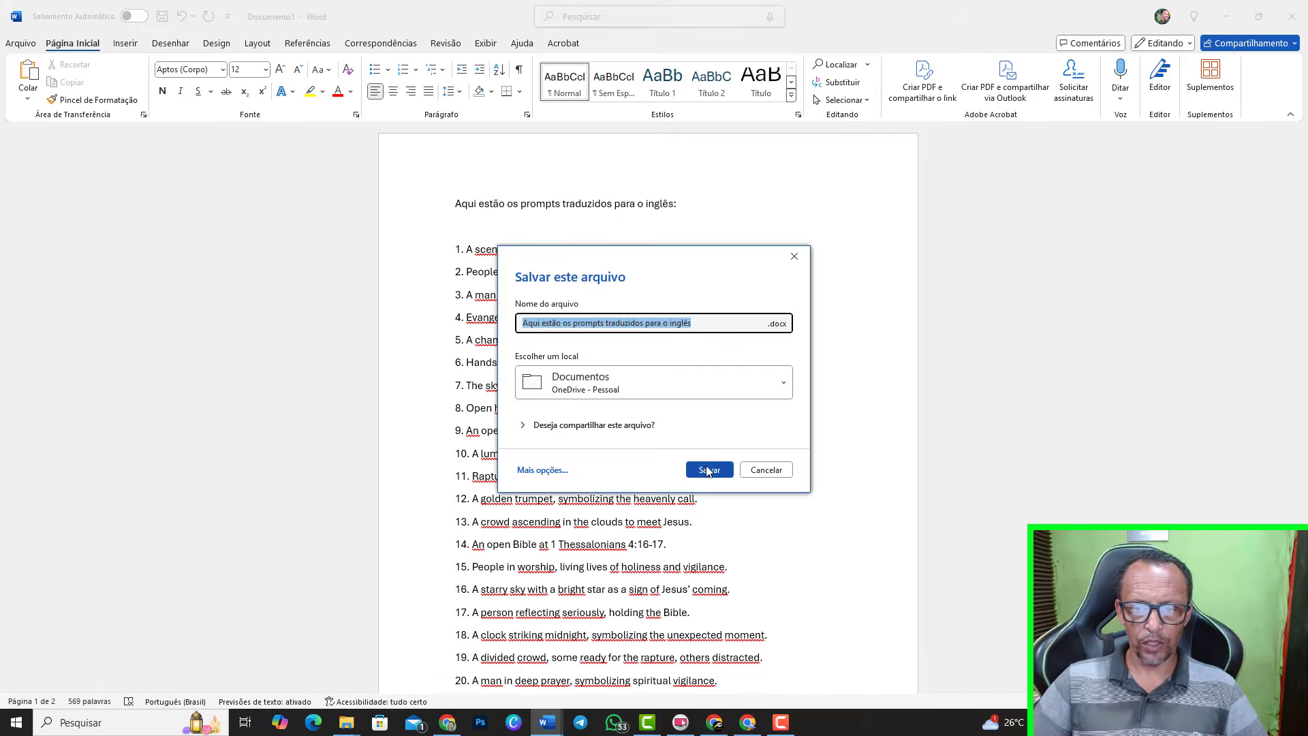
{"action": "left_click", "coordinate": [709, 470]}
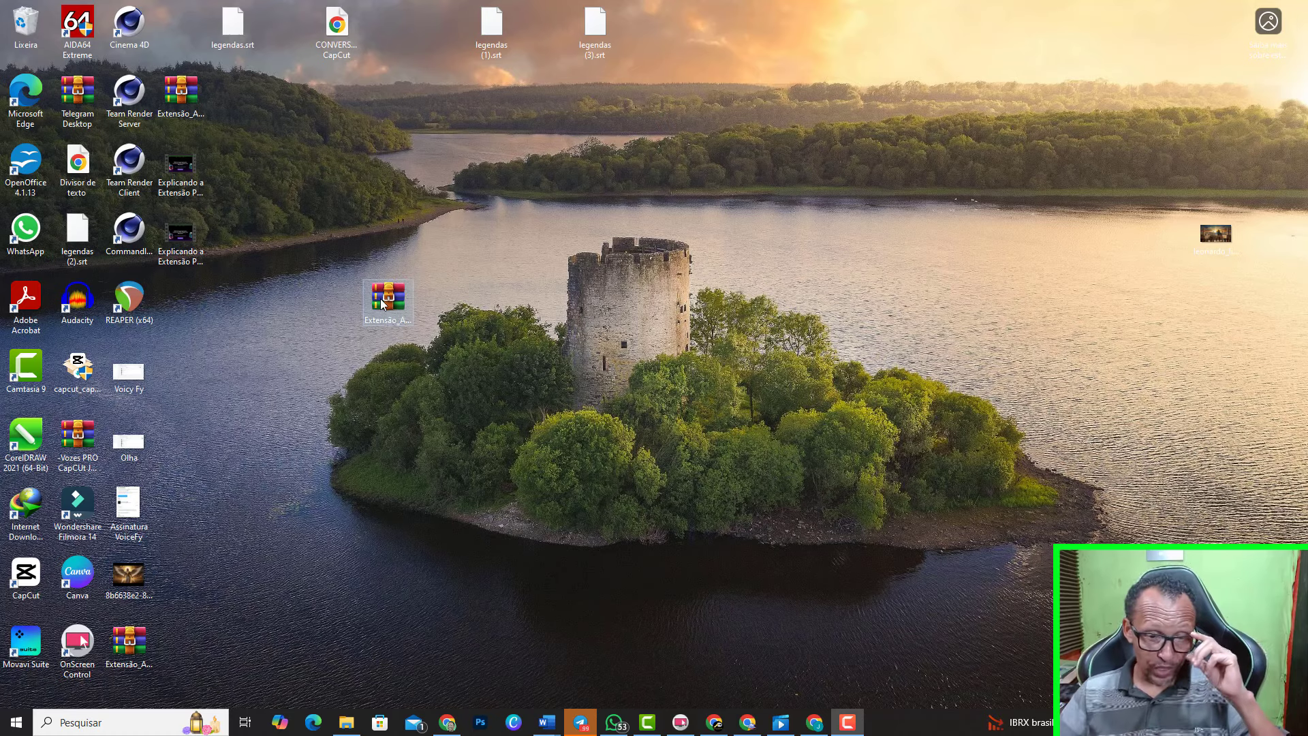
Move the Extensão_AutoPiclumen ZIP to the top of the desktop and extract it into its own folder
{"action": "left_click_drag", "start_coordinate": [385, 303], "coordinate": [485, 109]}
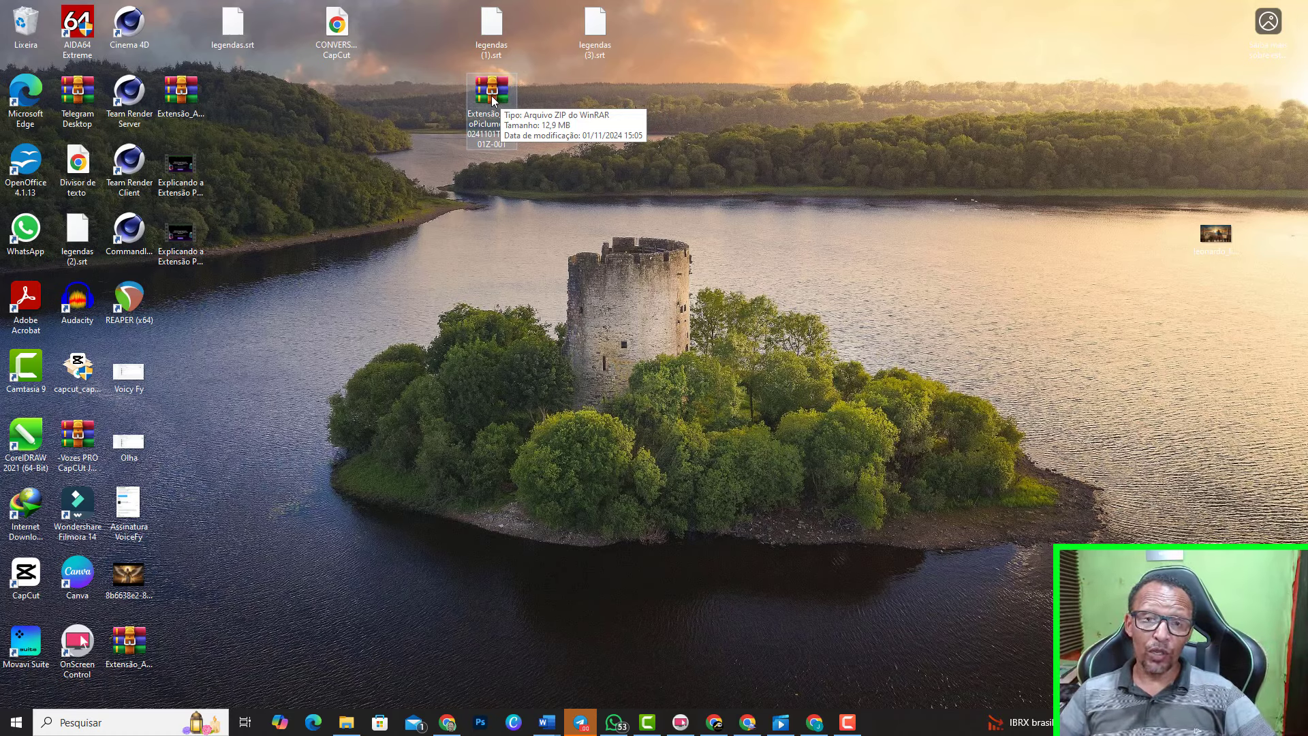
{"action": "right_click", "coordinate": [492, 95]}
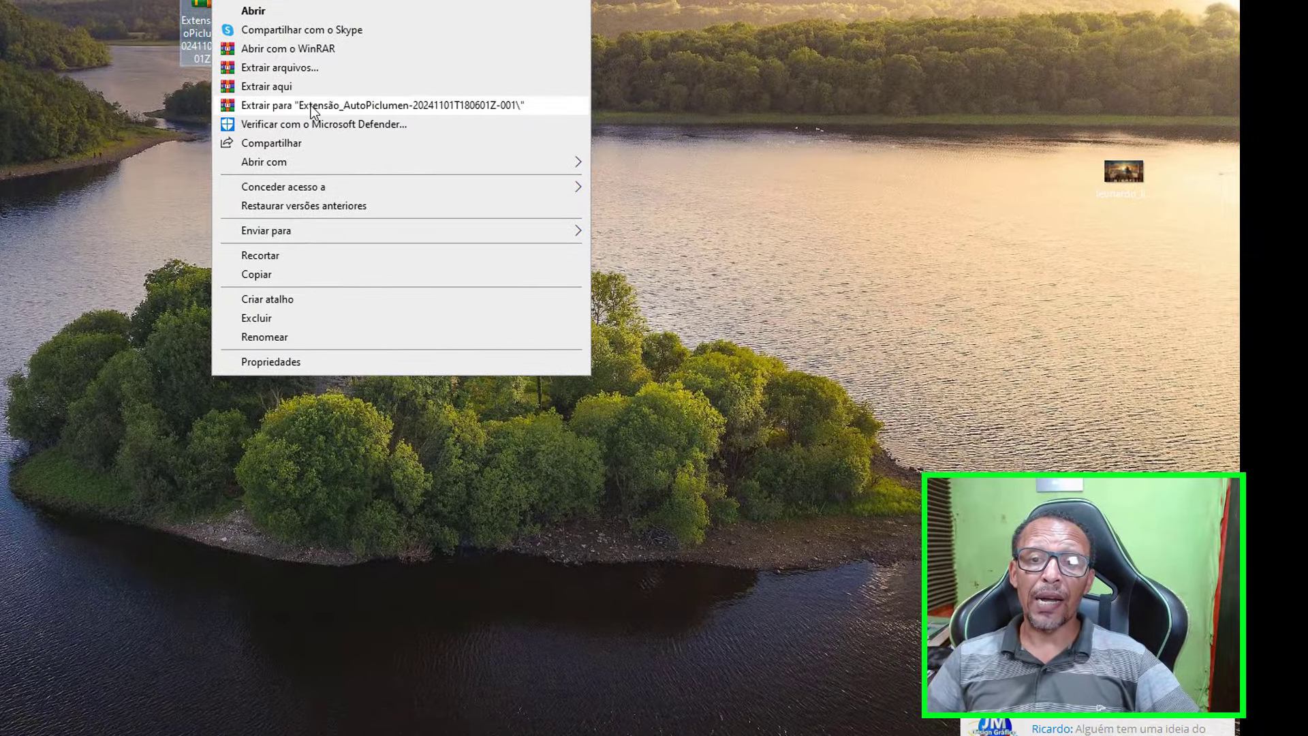
{"action": "left_click", "coordinate": [311, 107]}
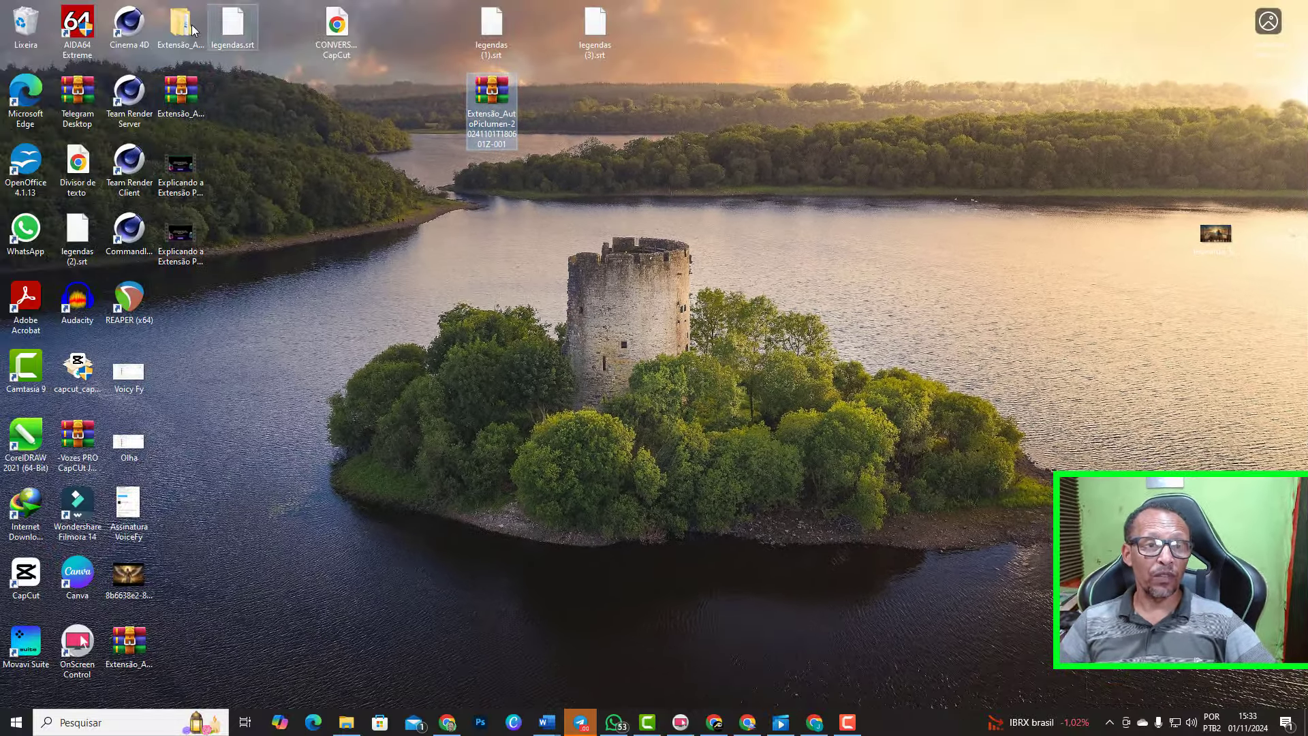
Browse the extracted folder to Extensão_AutoPiclumen_V.2.3, then return and select that folder
{"action": "double_click", "coordinate": [186, 27]}
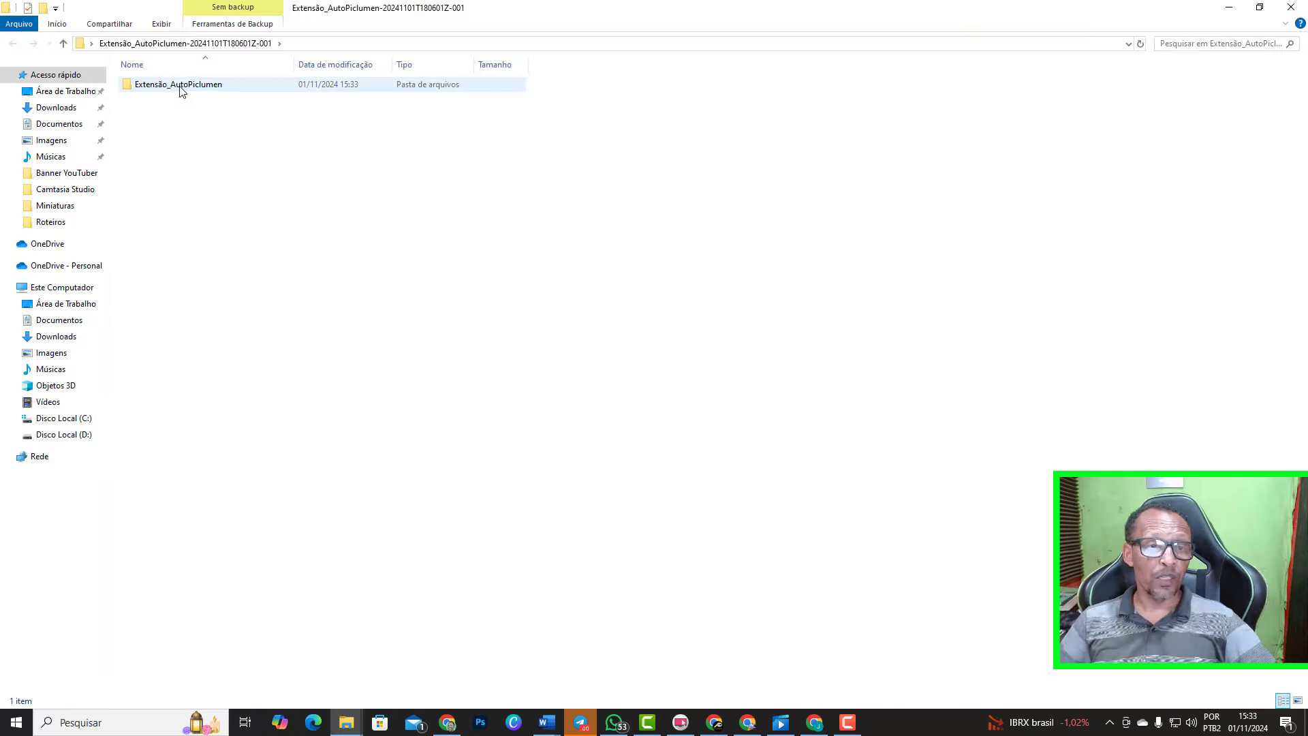
{"action": "double_click", "coordinate": [180, 88]}
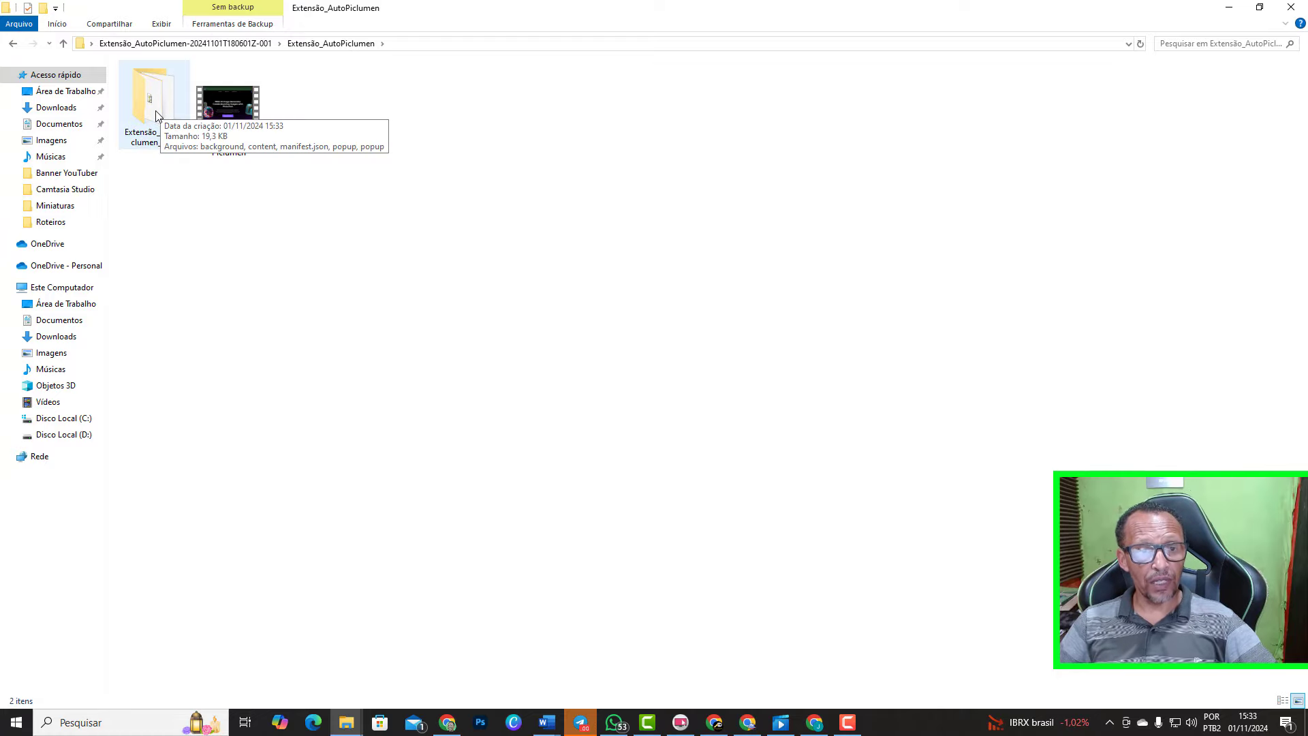
{"action": "double_click", "coordinate": [164, 114]}
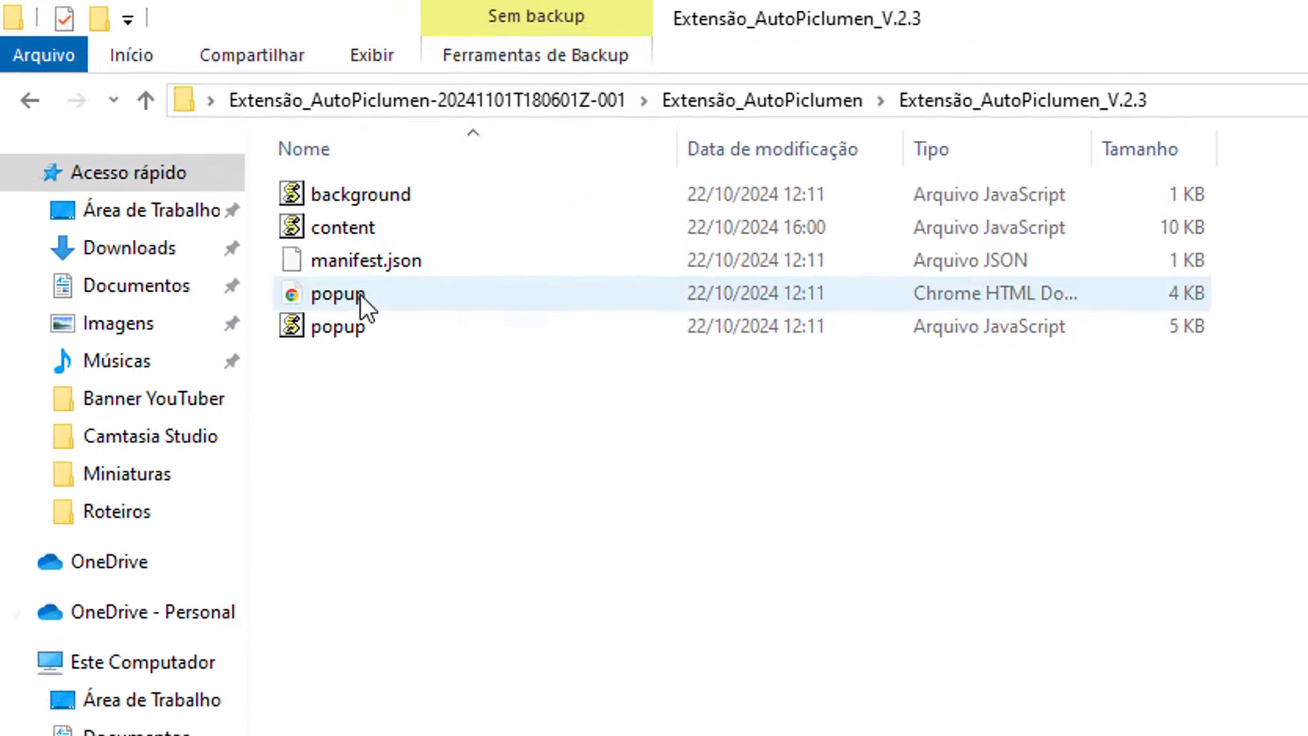
{"action": "left_click", "coordinate": [145, 97]}
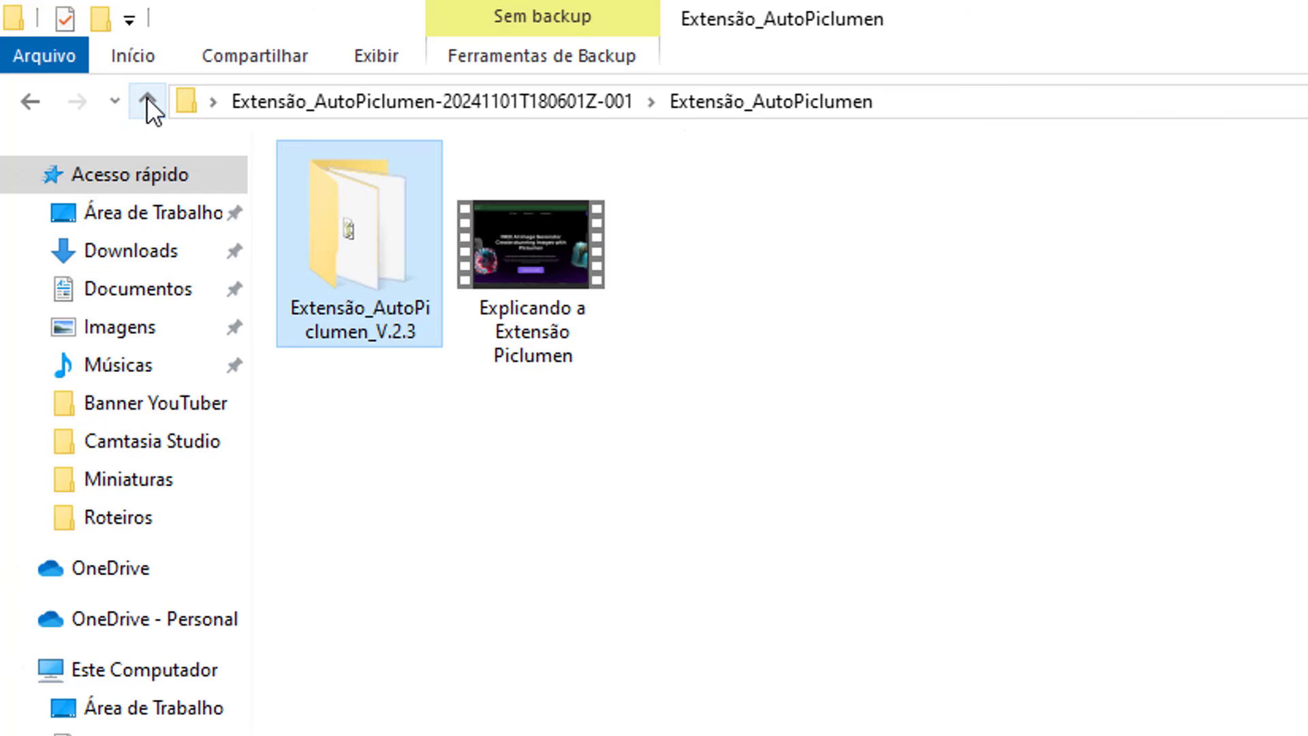
{"action": "left_click", "coordinate": [264, 242]}
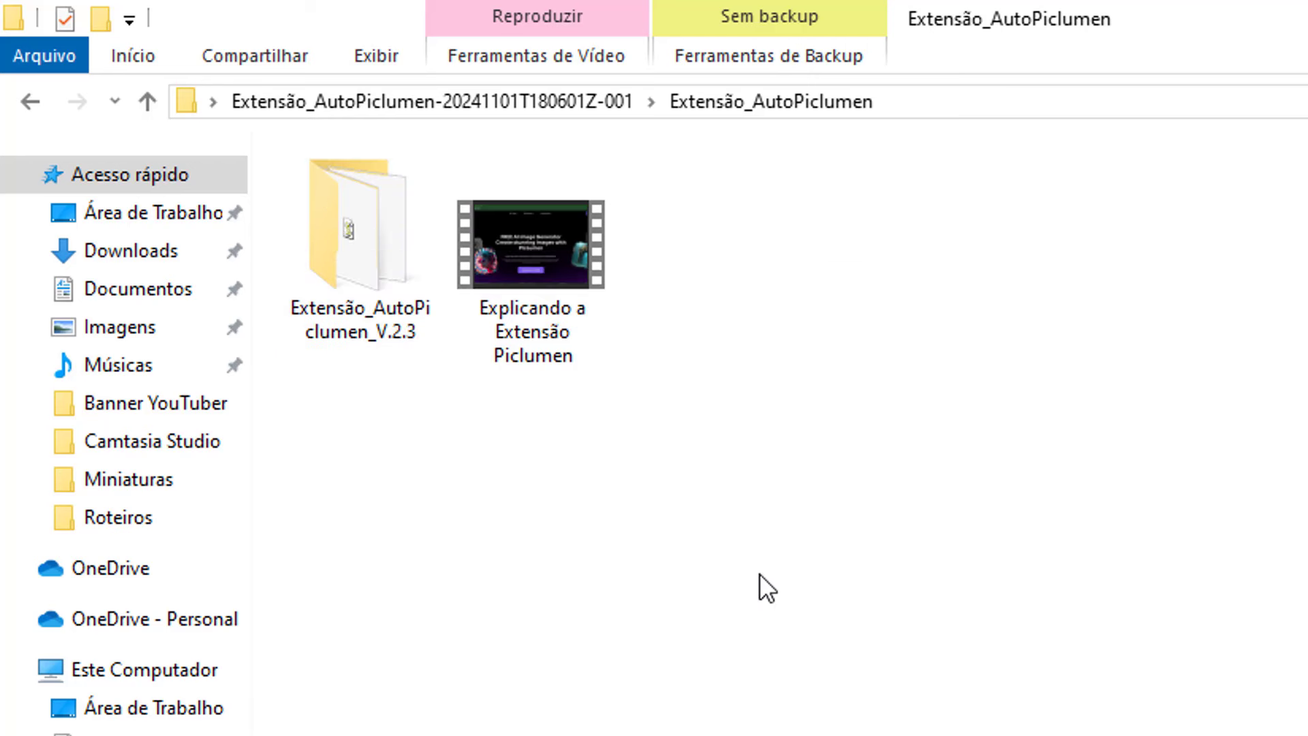
{"action": "left_click", "coordinate": [374, 234]}
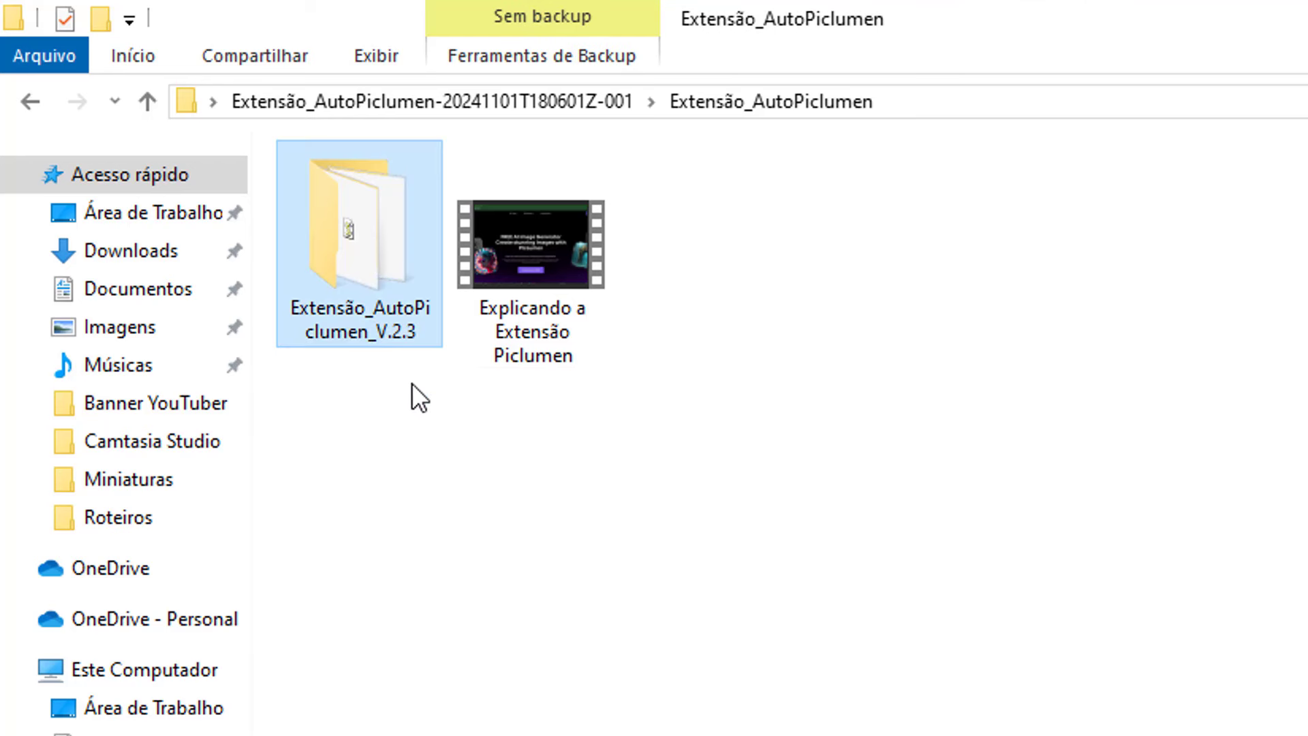
Copy the Extensão_AutoPiclumen_V.2.3 folder into Documentos and view it as extra-large icons
{"action": "right_click", "coordinate": [358, 215]}
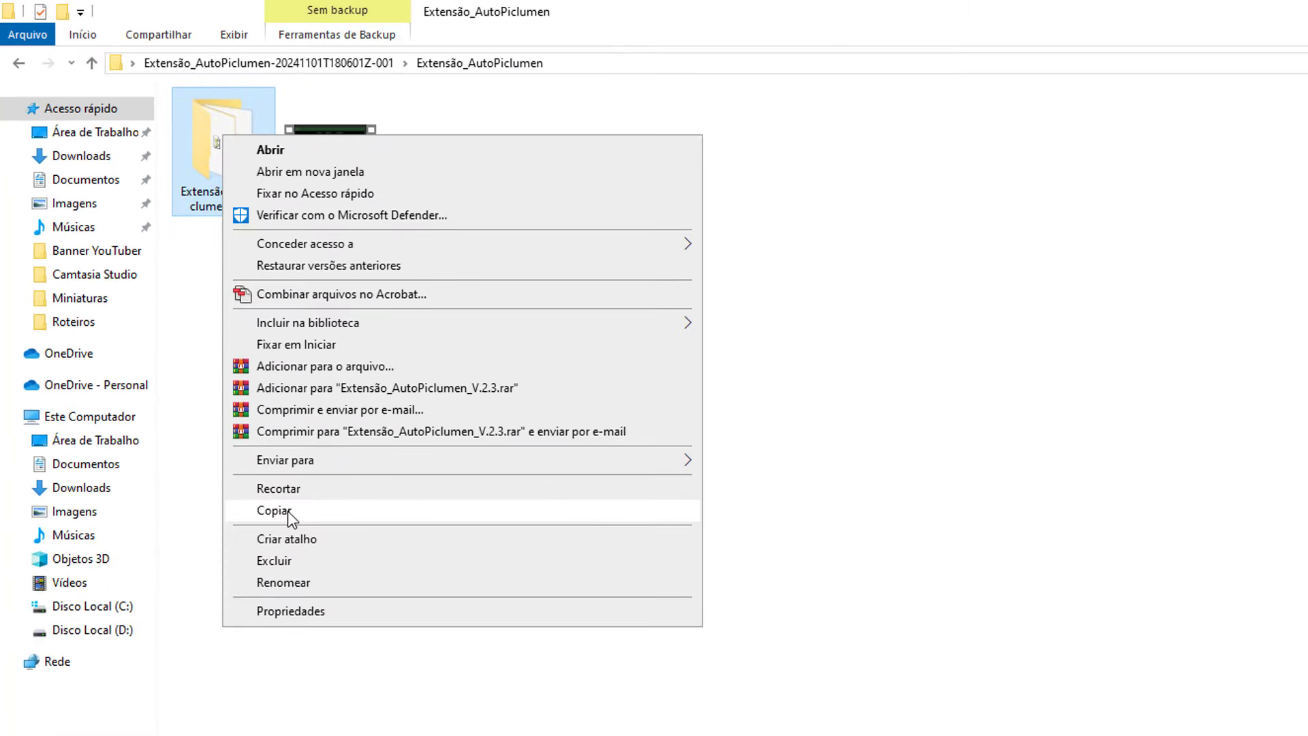
{"action": "left_click", "coordinate": [275, 511]}
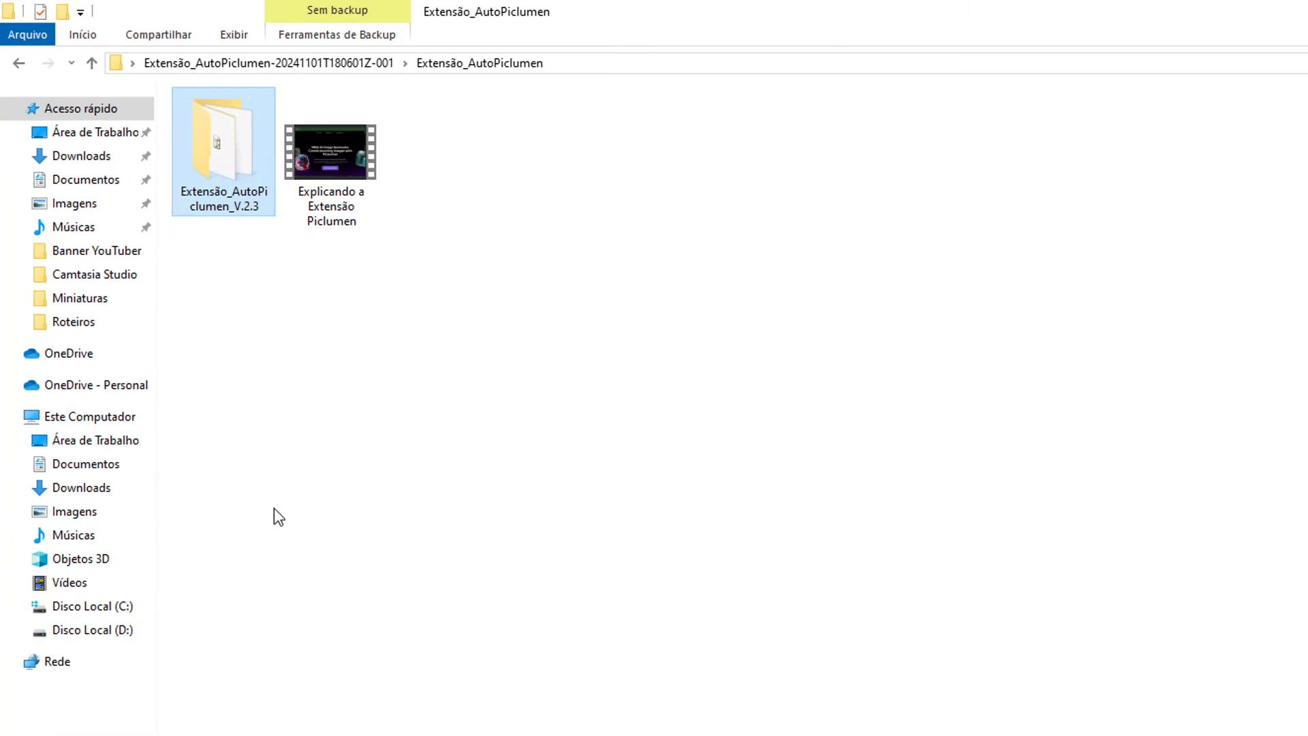
{"action": "left_click", "coordinate": [104, 466]}
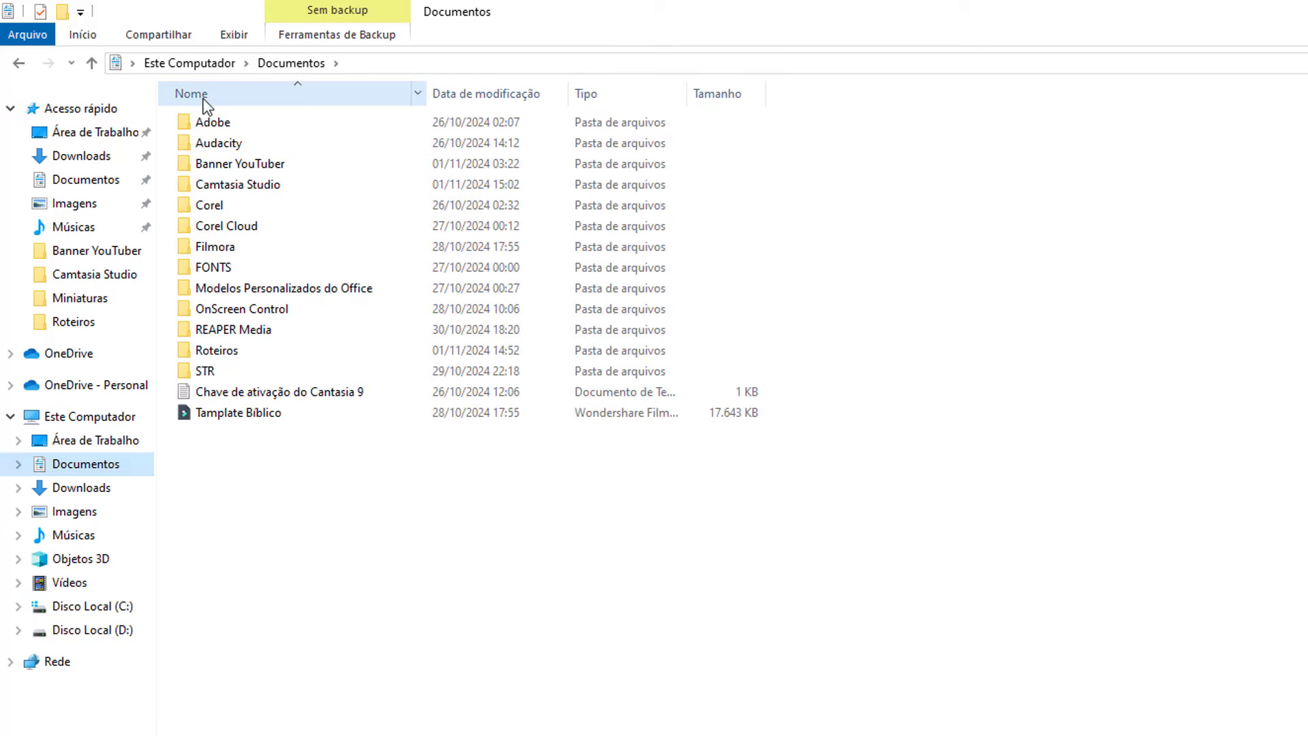
{"action": "left_click", "coordinate": [464, 730]}
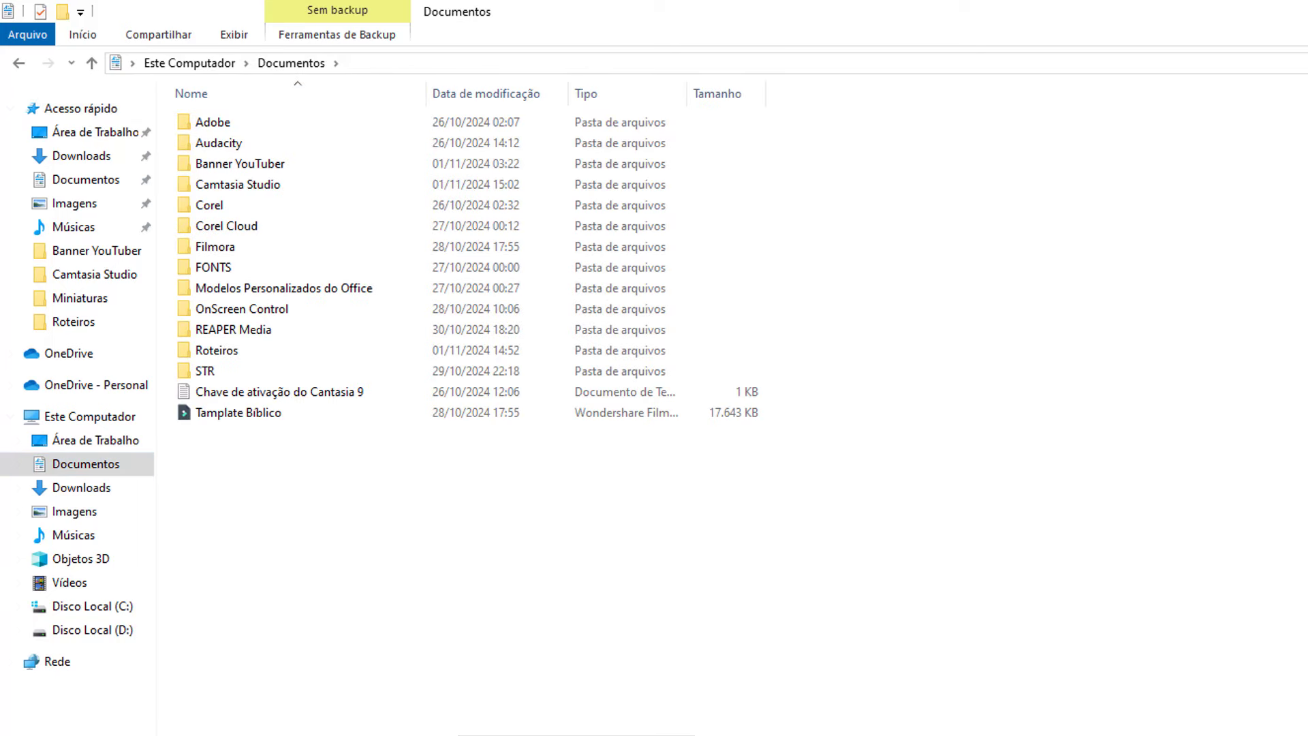
{"action": "key", "text": "ctrl+v"}
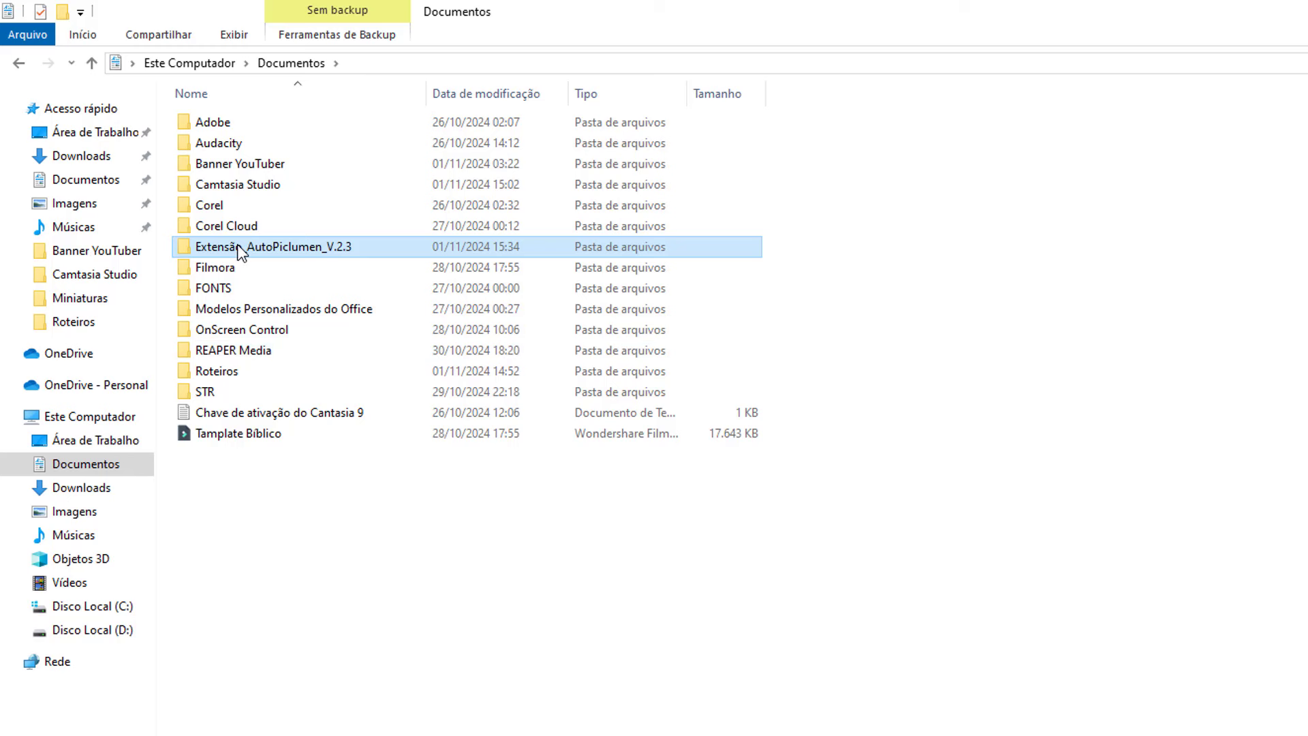
{"action": "mouse_move", "coordinate": [273, 247]}
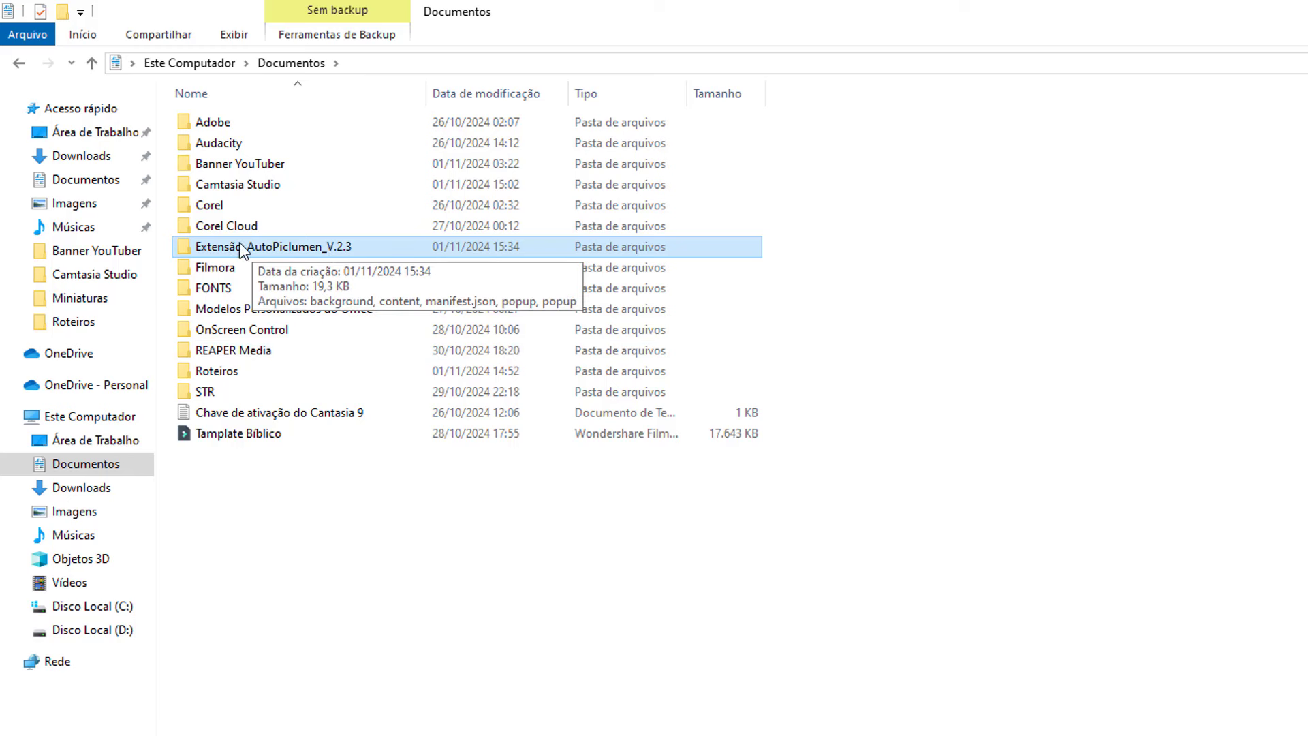
{"action": "left_click", "coordinate": [227, 36]}
{"action": "left_click", "coordinate": [301, 62]}
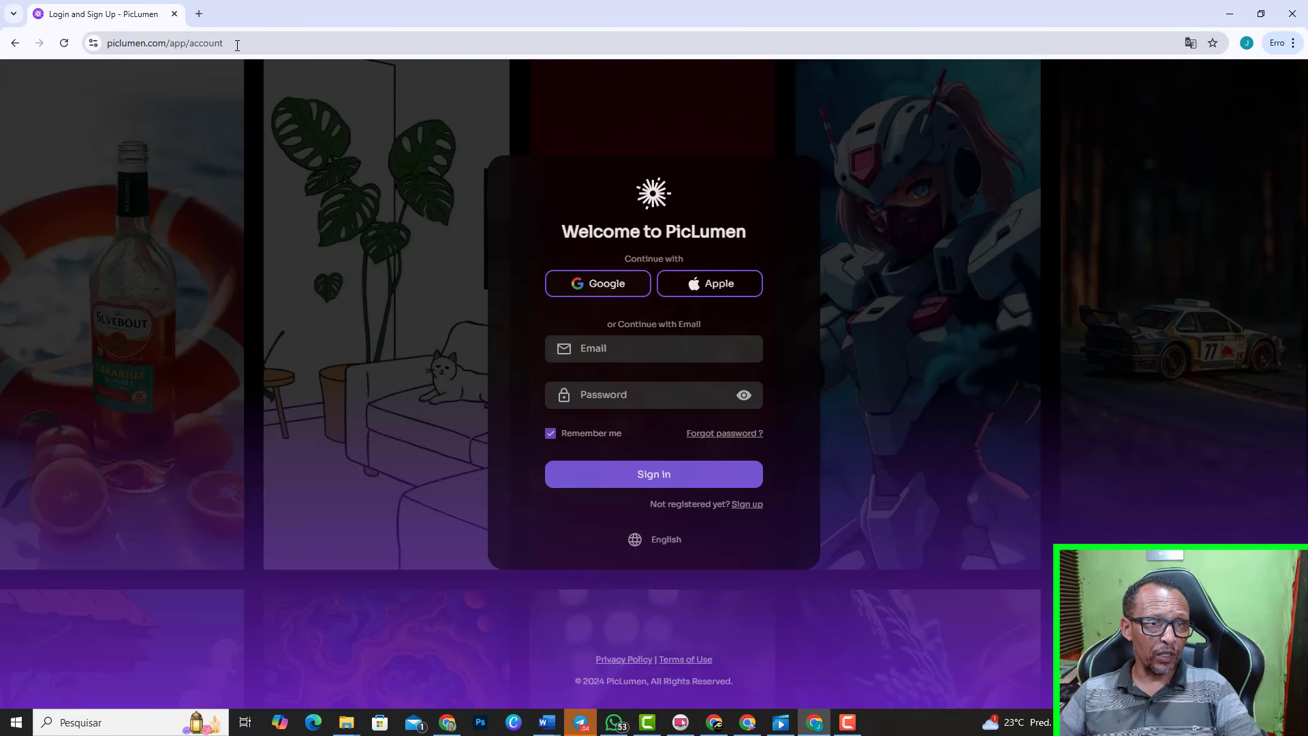
Open Chrome's Extensions page in a new tab via Extensões > Gerenciar extensões
{"action": "left_click", "coordinate": [110, 44]}
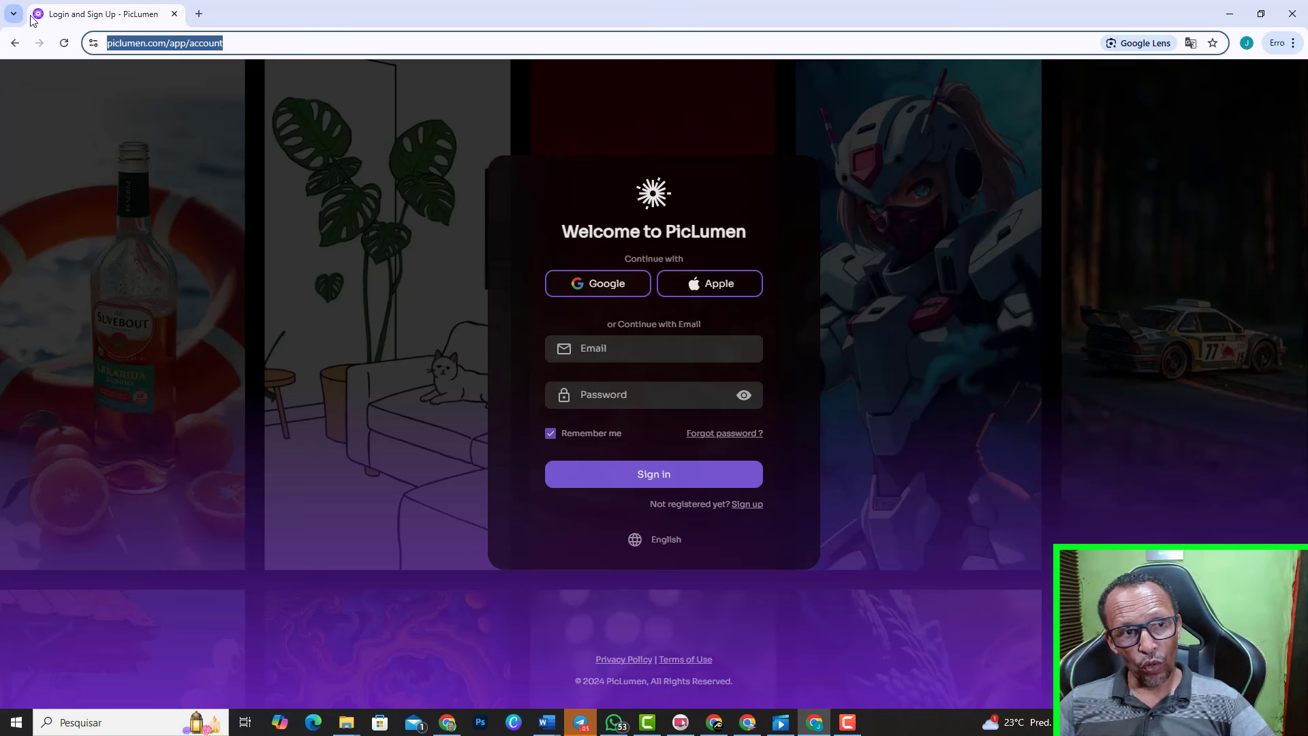
{"action": "left_click", "coordinate": [1293, 45]}
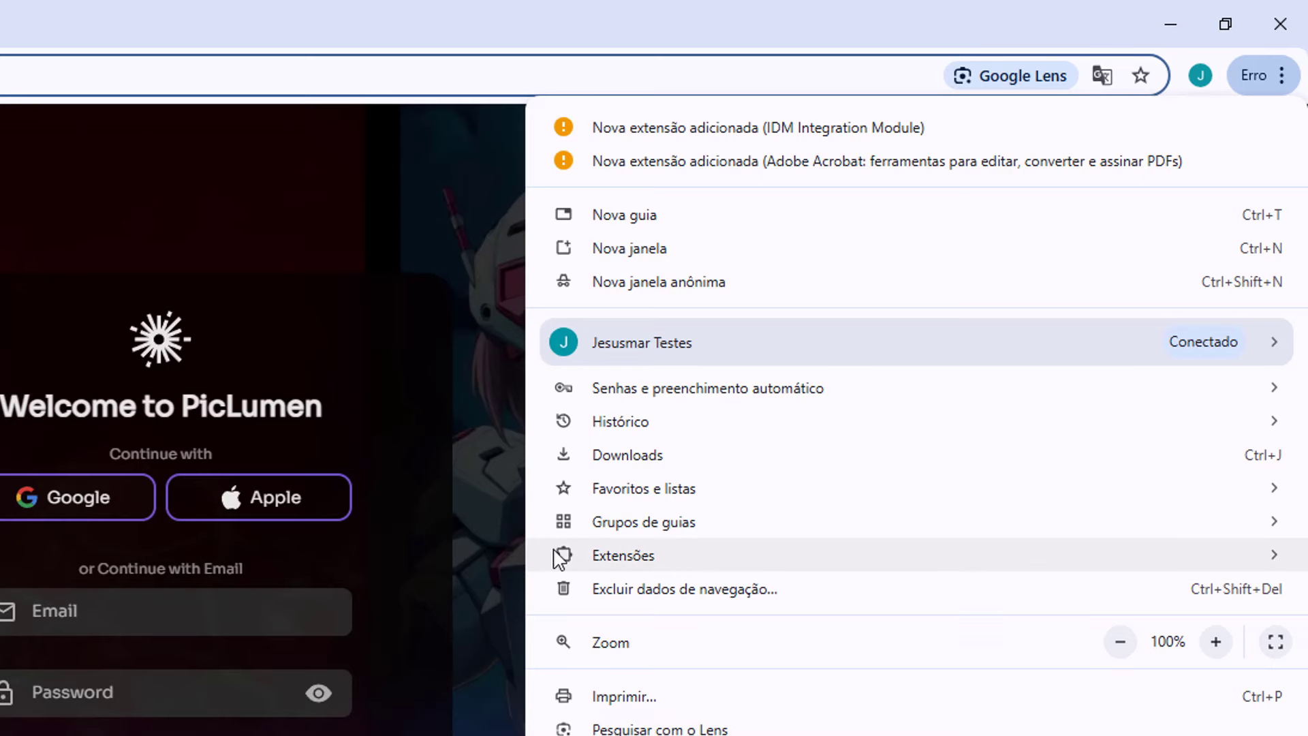
{"action": "mouse_move", "coordinate": [623, 555]}
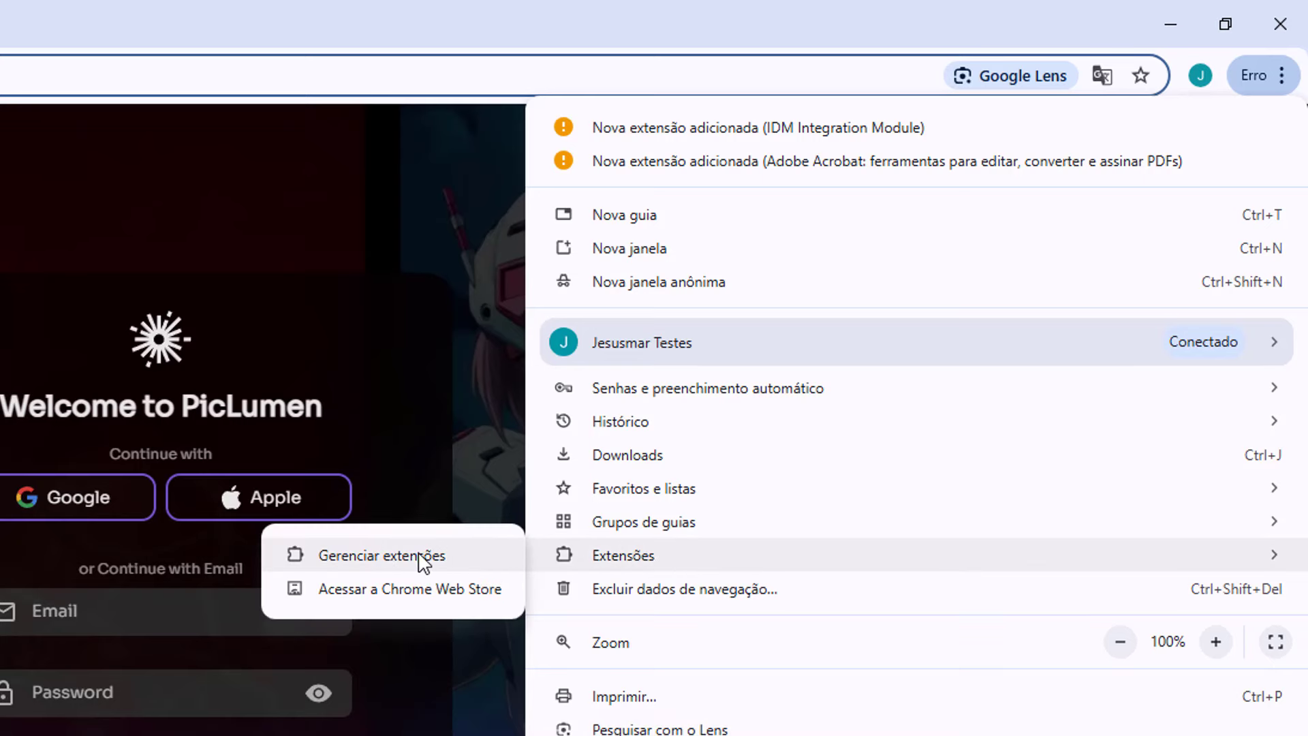
{"action": "left_click", "coordinate": [415, 559]}
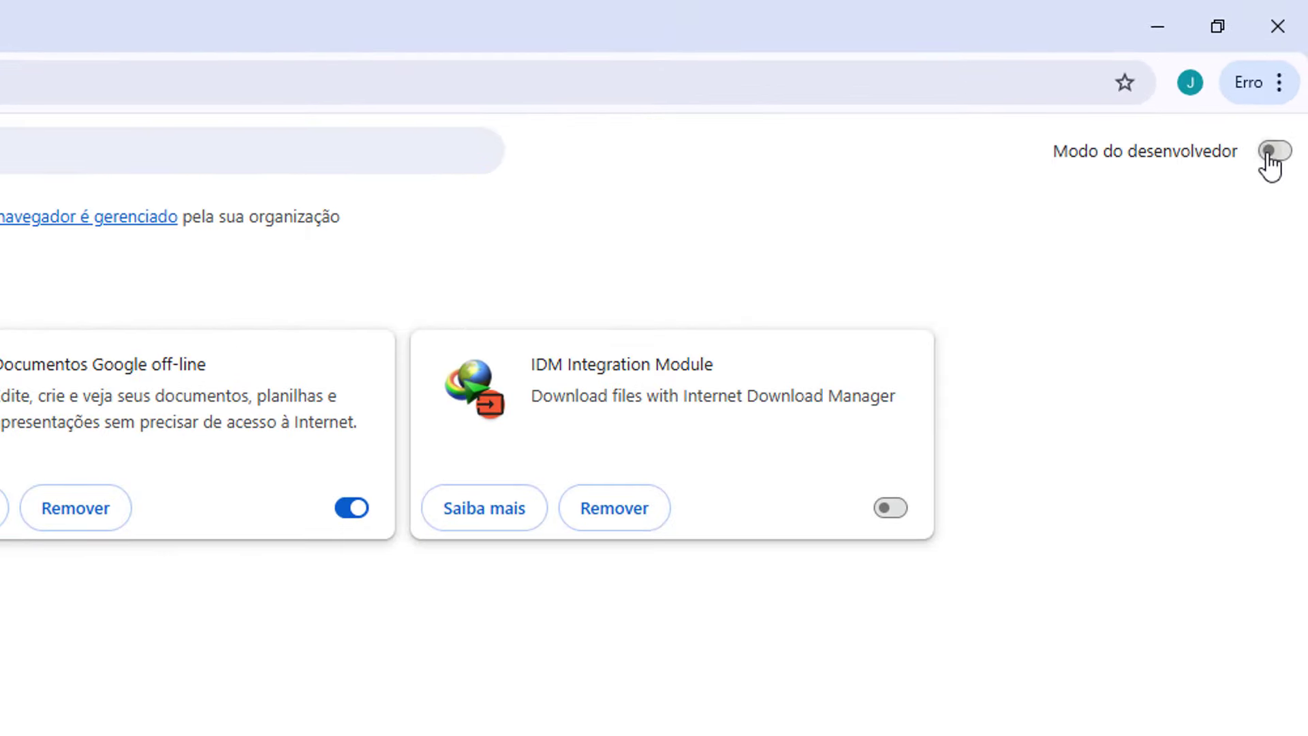
Turn on developer mode and load the unpacked Documentos > Extensão_AutoPiclumen_V.2.3 folder
{"action": "left_click", "coordinate": [1268, 151]}
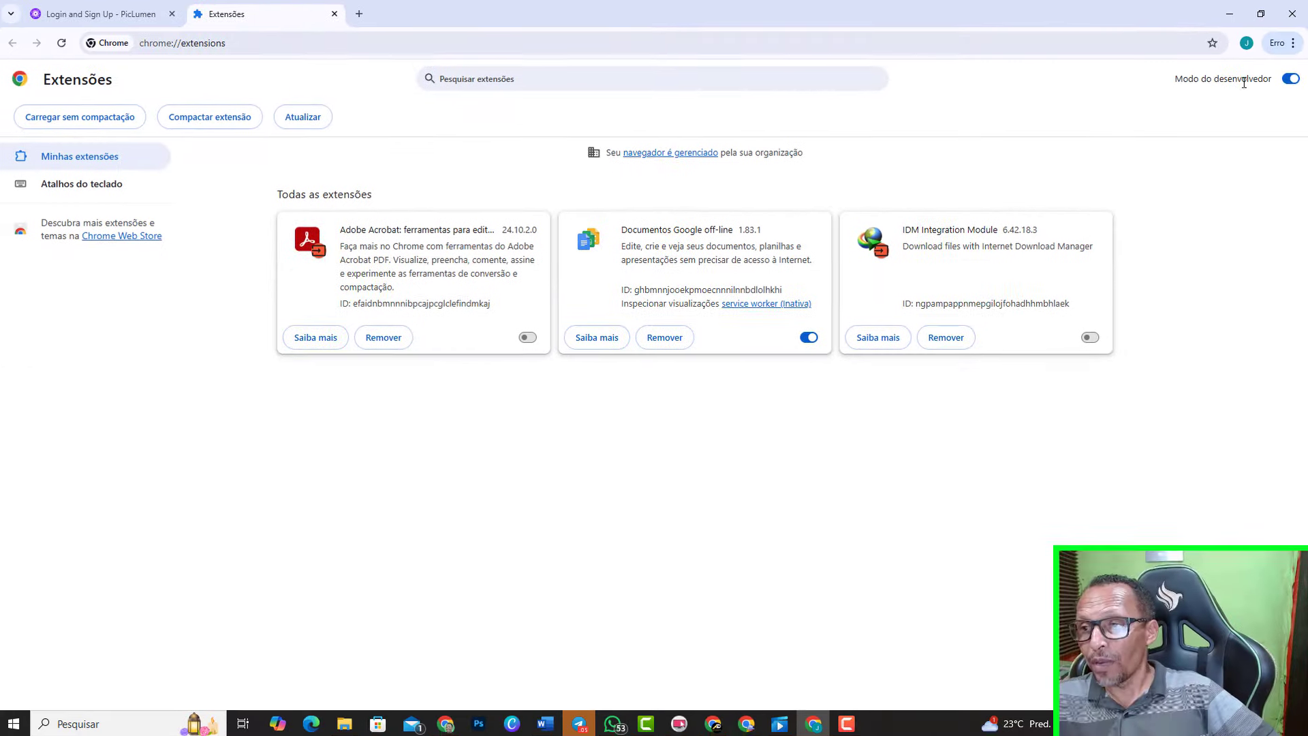
{"action": "left_click", "coordinate": [1290, 79]}
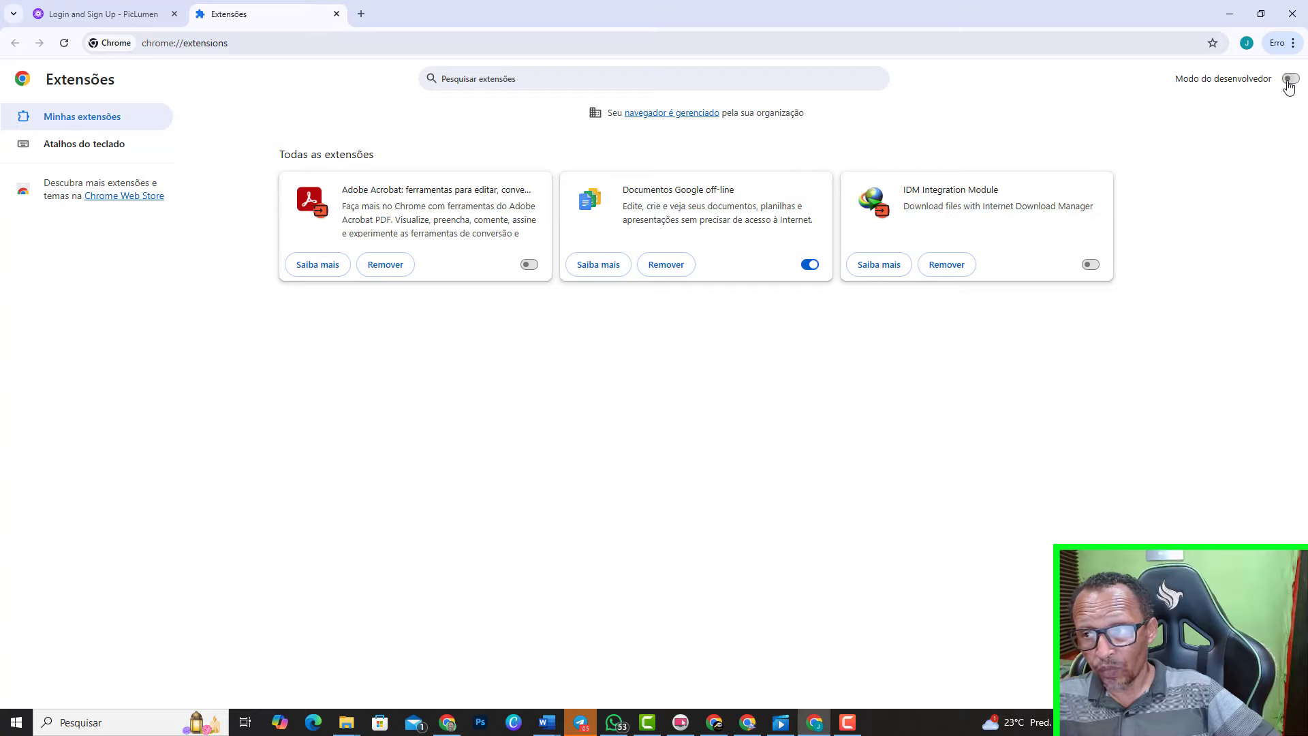
{"action": "left_click", "coordinate": [1289, 80]}
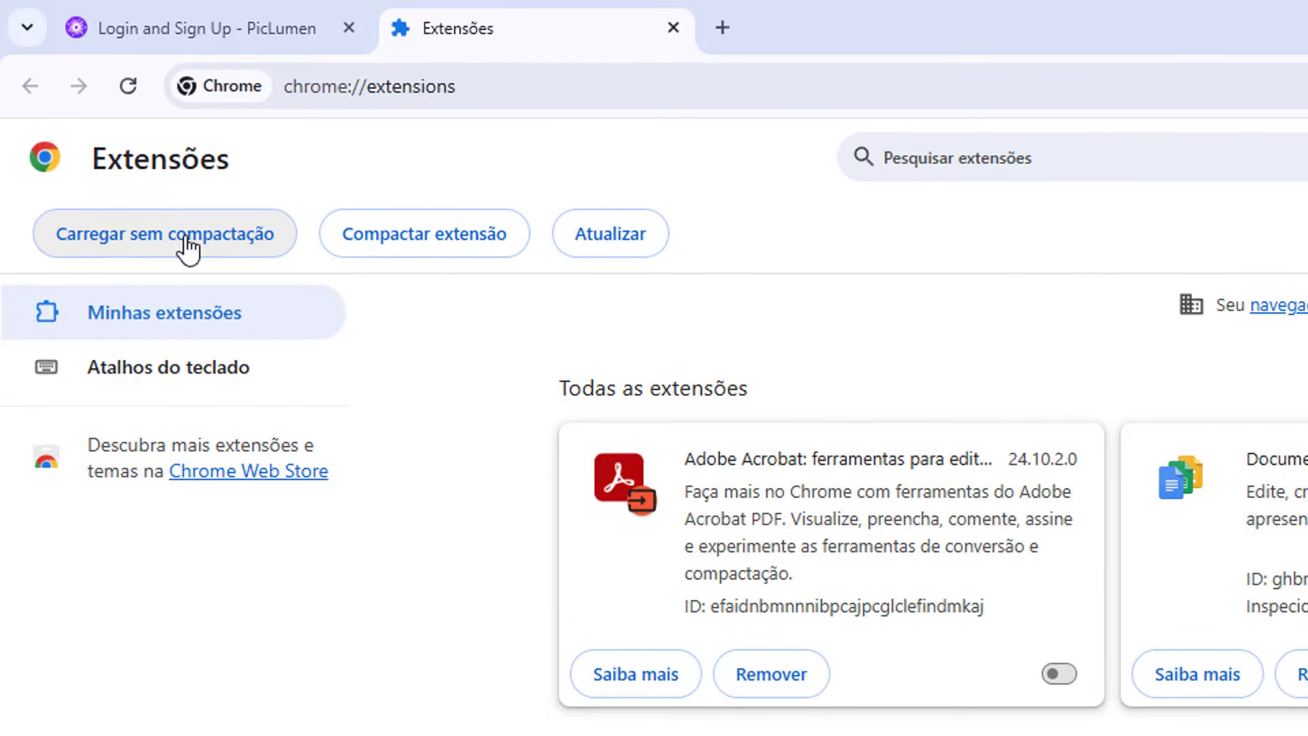
{"action": "left_click", "coordinate": [184, 248]}
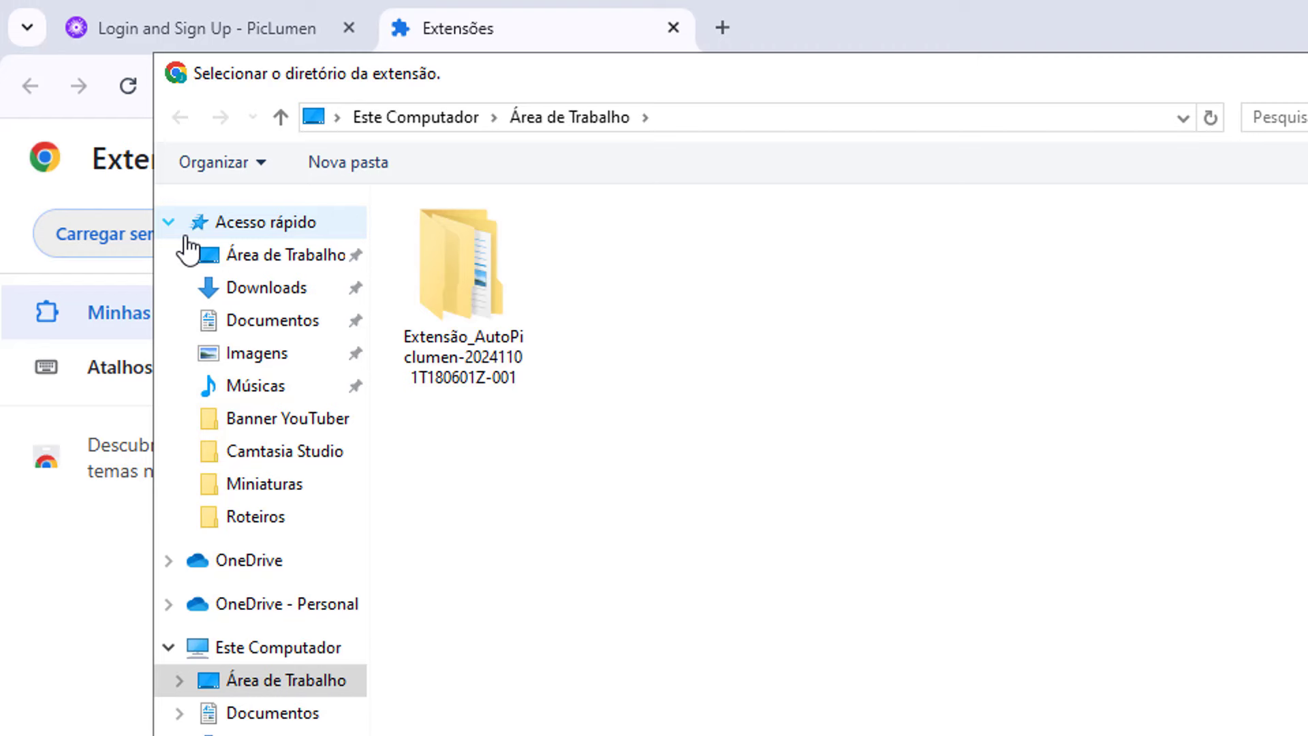
{"action": "left_click", "coordinate": [289, 715]}
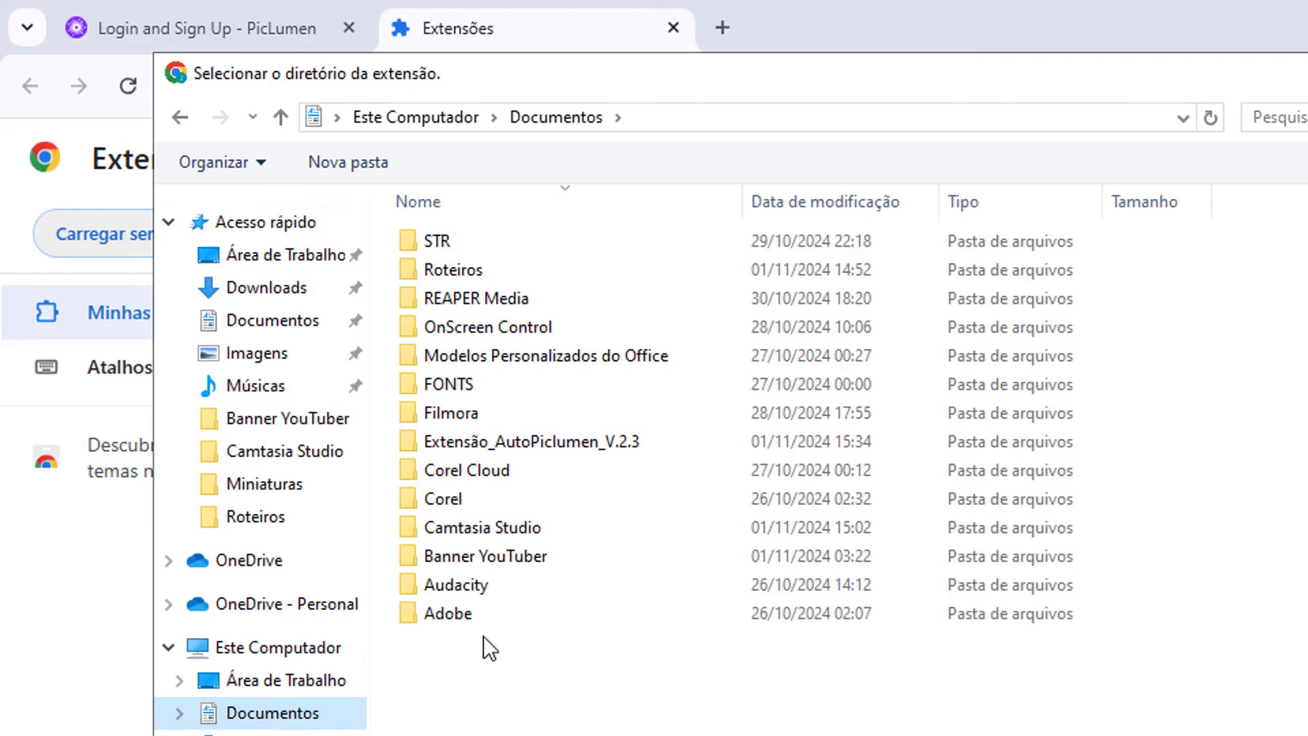
{"action": "left_click", "coordinate": [583, 442]}
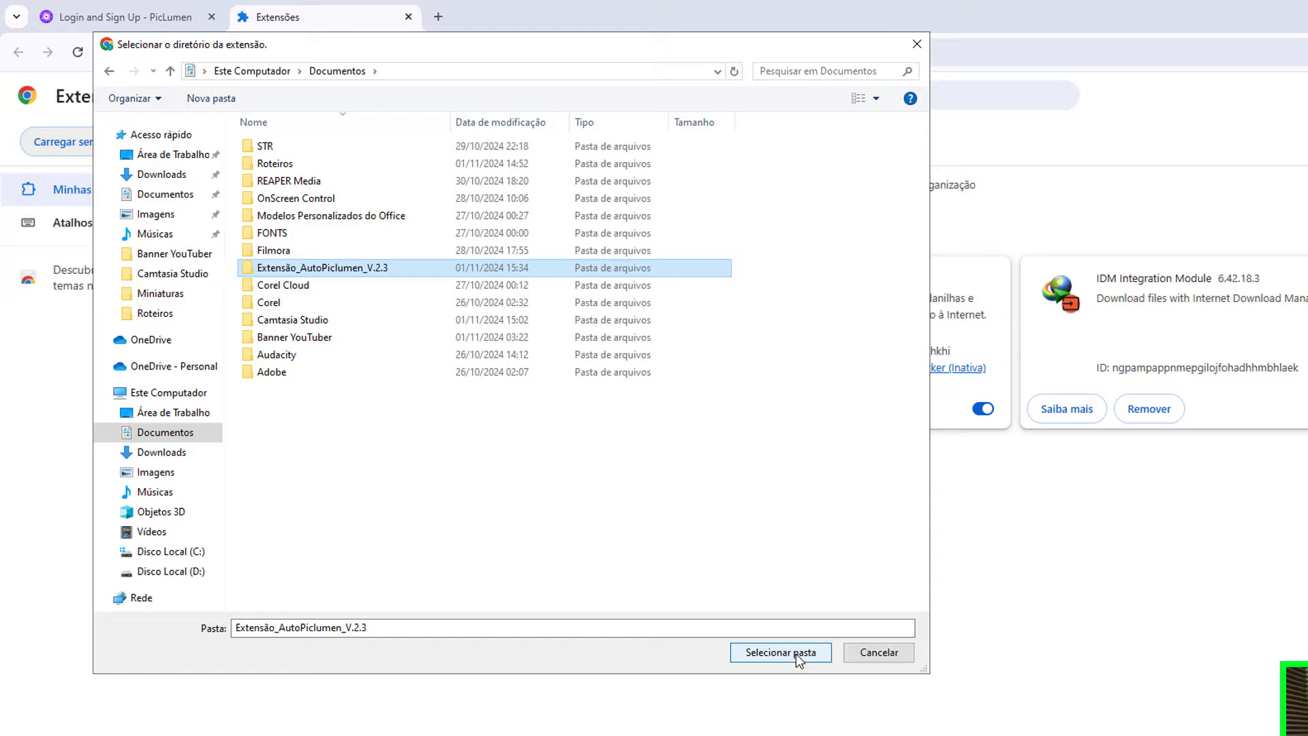
{"action": "left_click", "coordinate": [796, 652]}
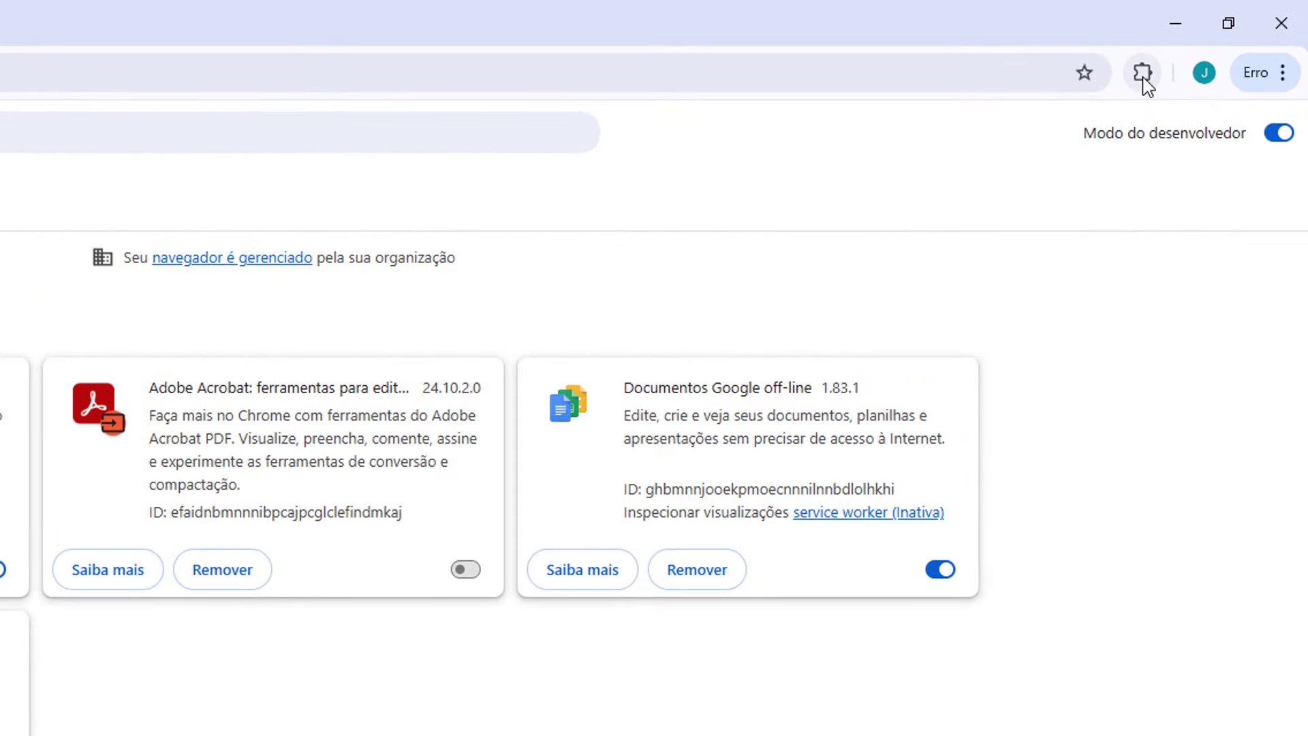
Pin Auto Piclumen to the toolbar from the extensions list
{"action": "left_click", "coordinate": [1143, 74]}
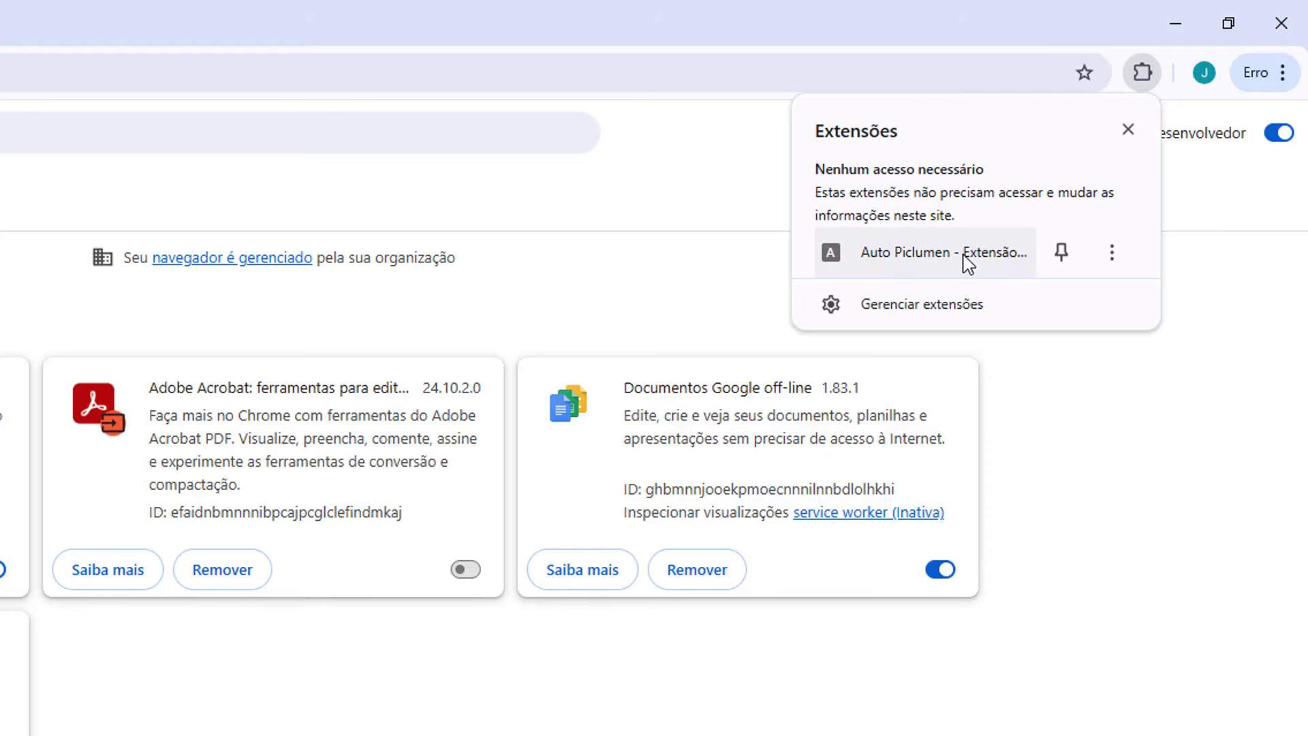
{"action": "left_click", "coordinate": [1062, 254]}
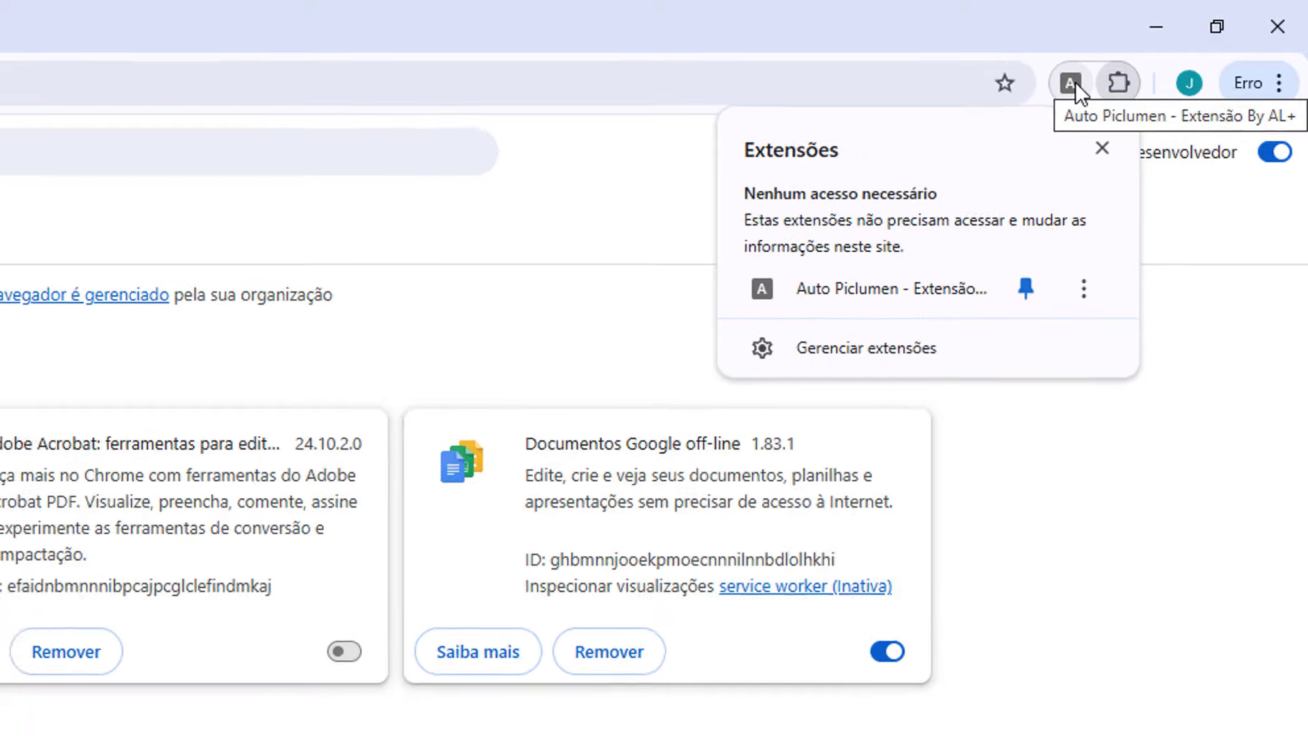
{"action": "left_click", "coordinate": [1171, 348]}
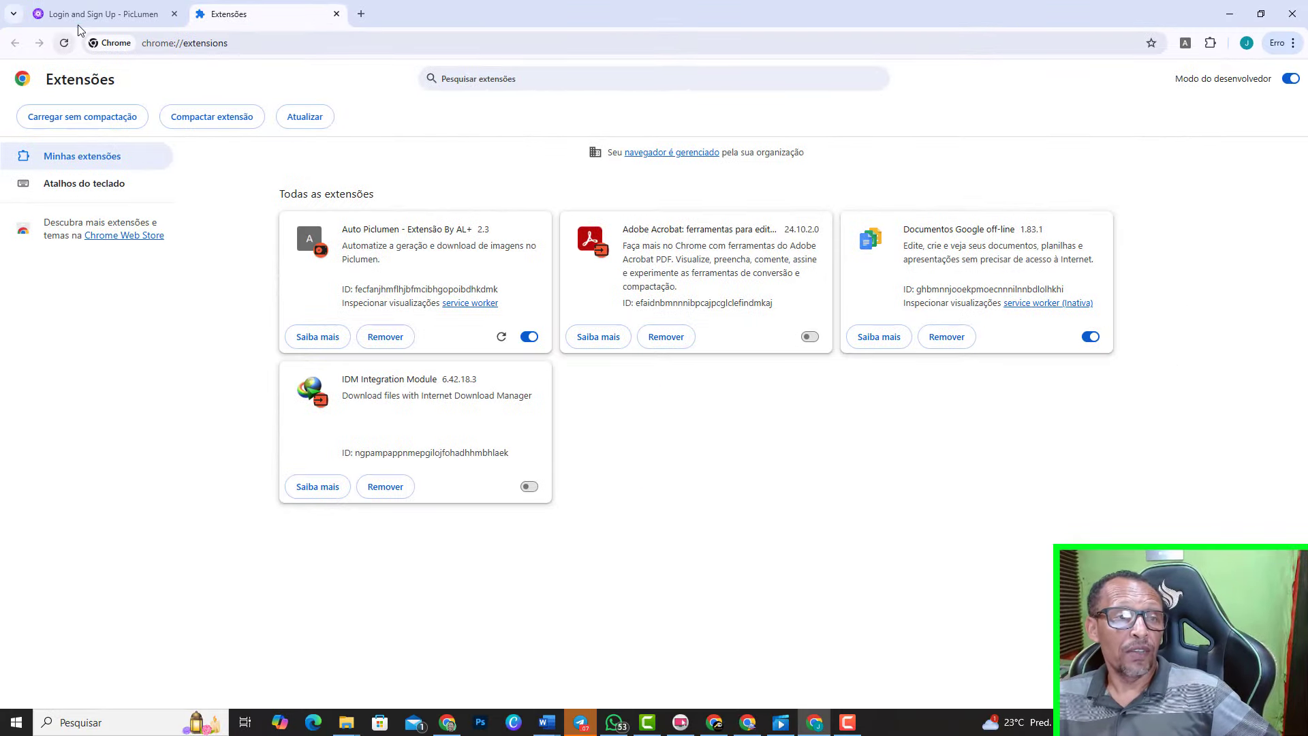
On the PicLumen login tab, sign in with Google, picking the account and confirming with Continuar
{"action": "left_click", "coordinate": [99, 15]}
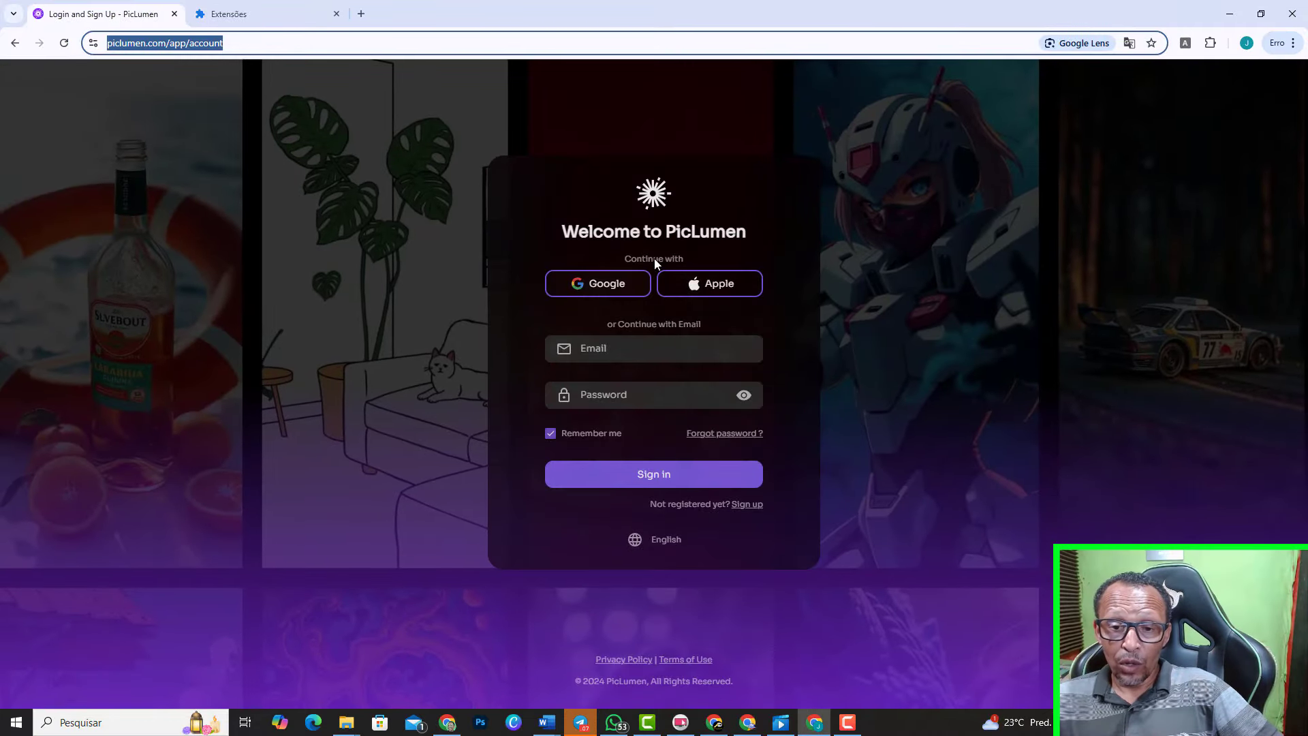
{"action": "left_click", "coordinate": [613, 286]}
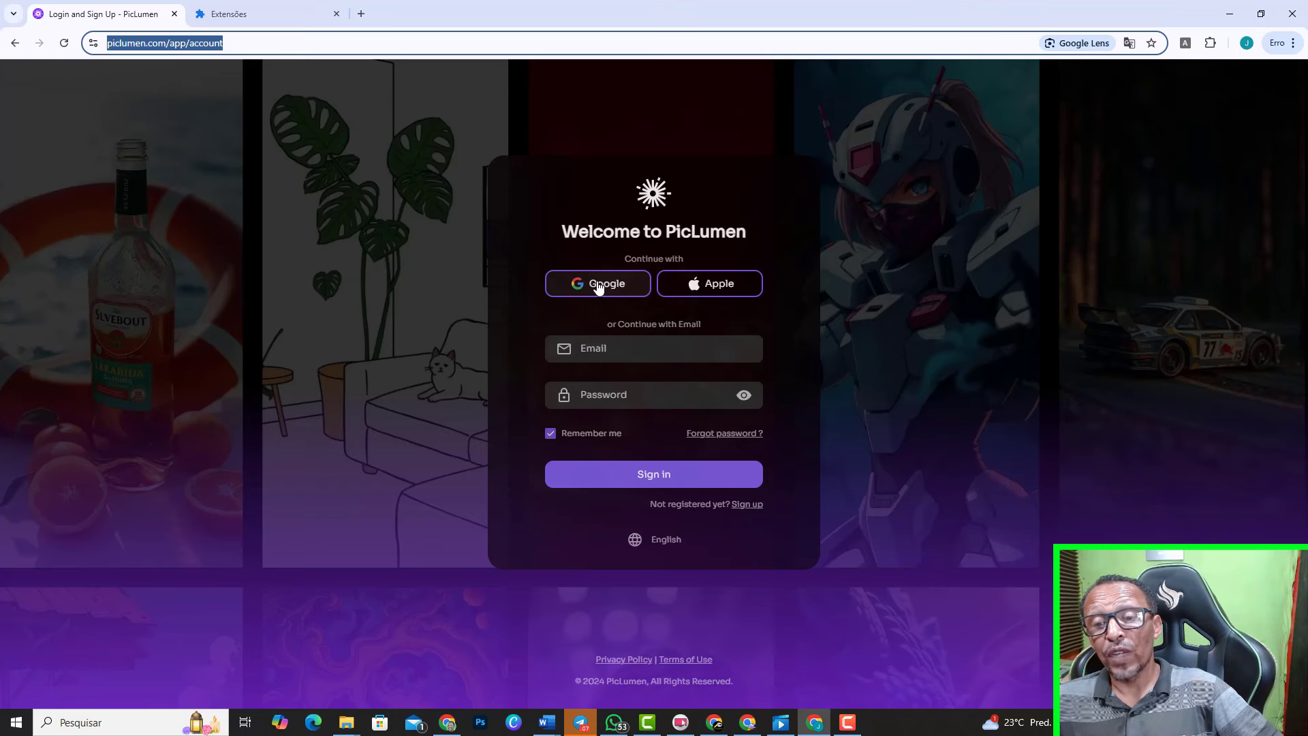
{"action": "left_click", "coordinate": [592, 287]}
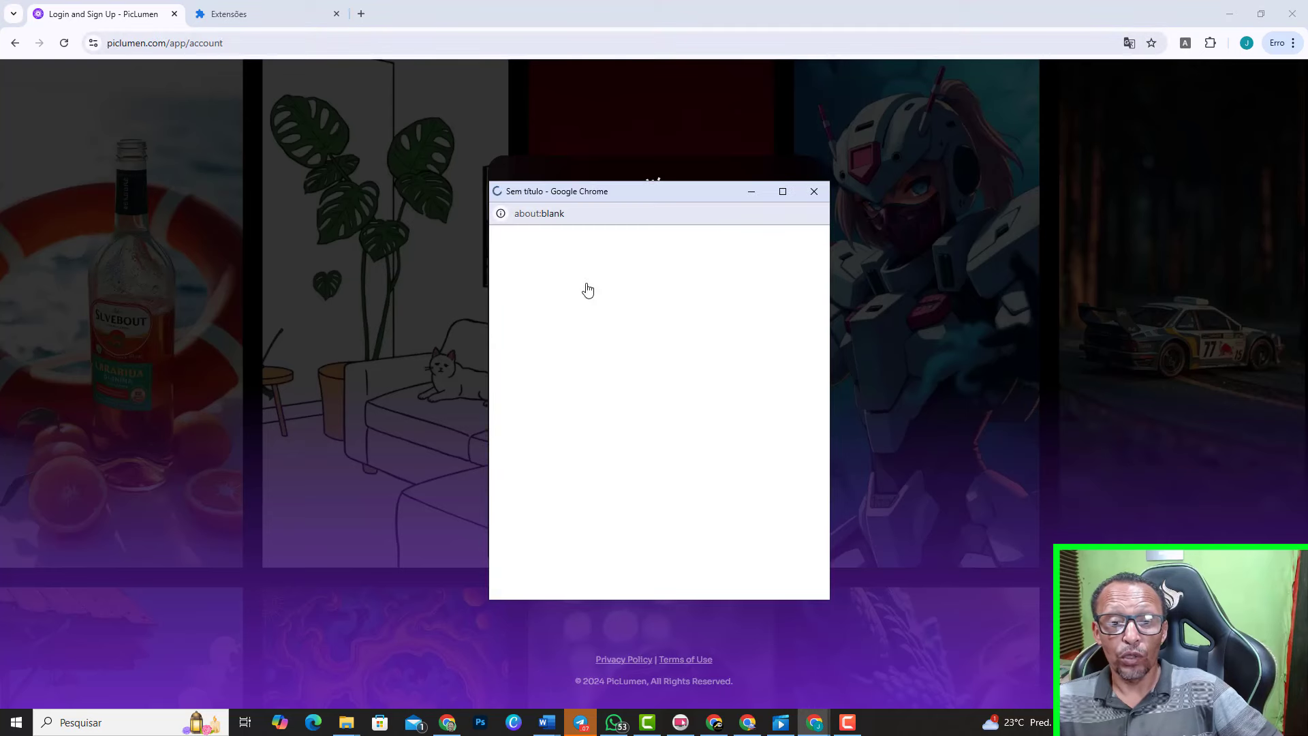
{"action": "left_click", "coordinate": [556, 391]}
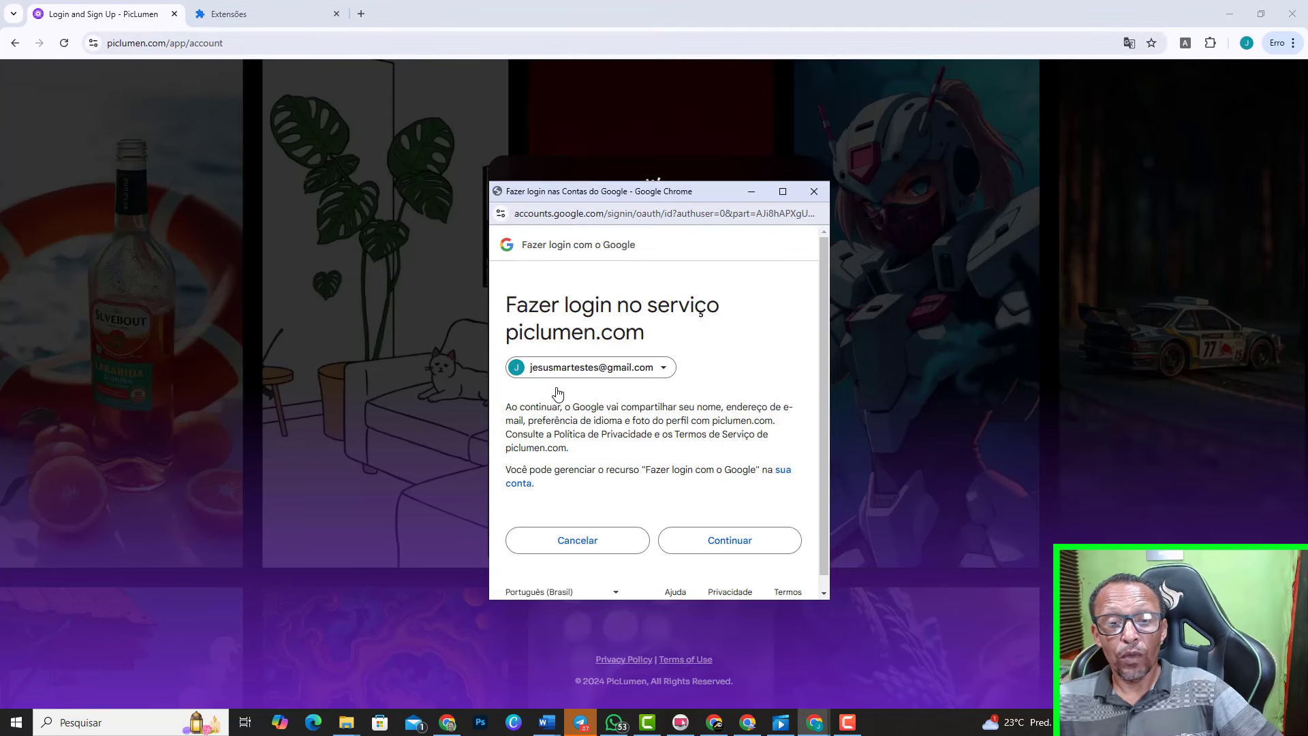
{"action": "left_click", "coordinate": [716, 544]}
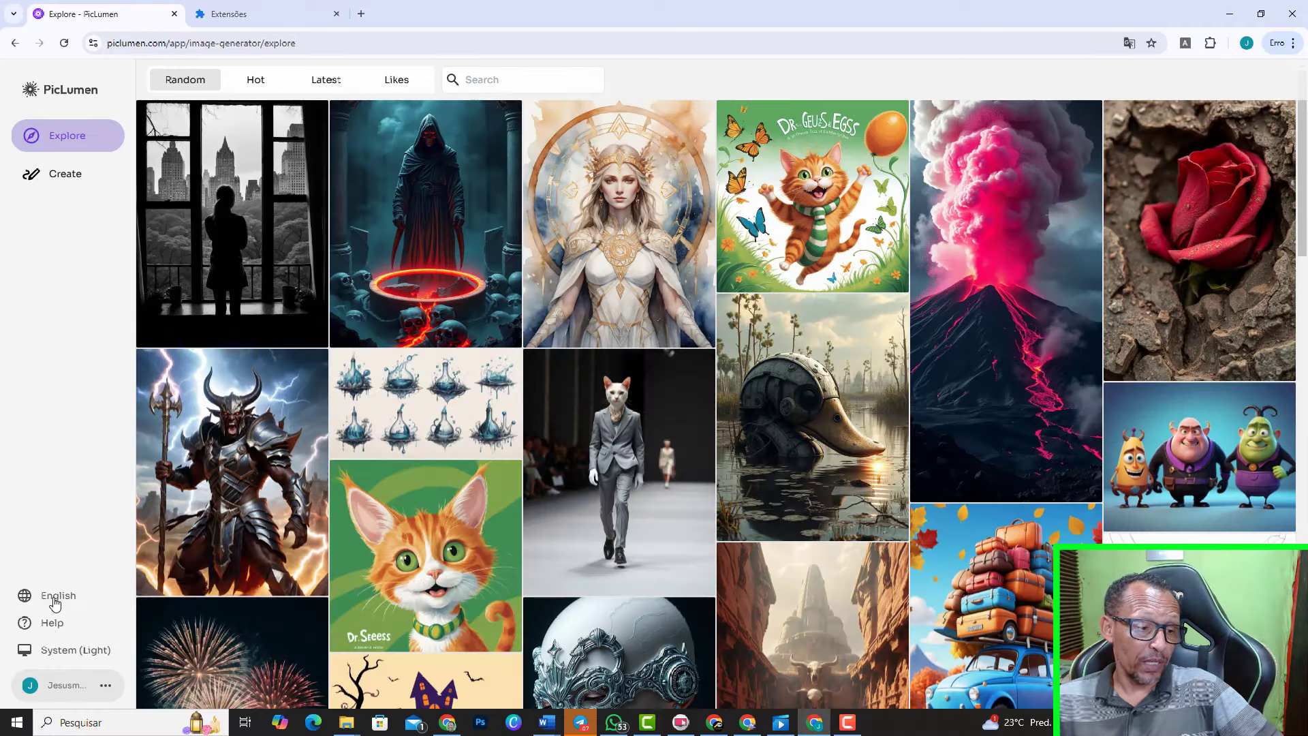
Go to Create, set the aspect ratio to 16:9 (1344 x 768), and show the Auto Piclumen panel
{"action": "left_click", "coordinate": [56, 598]}
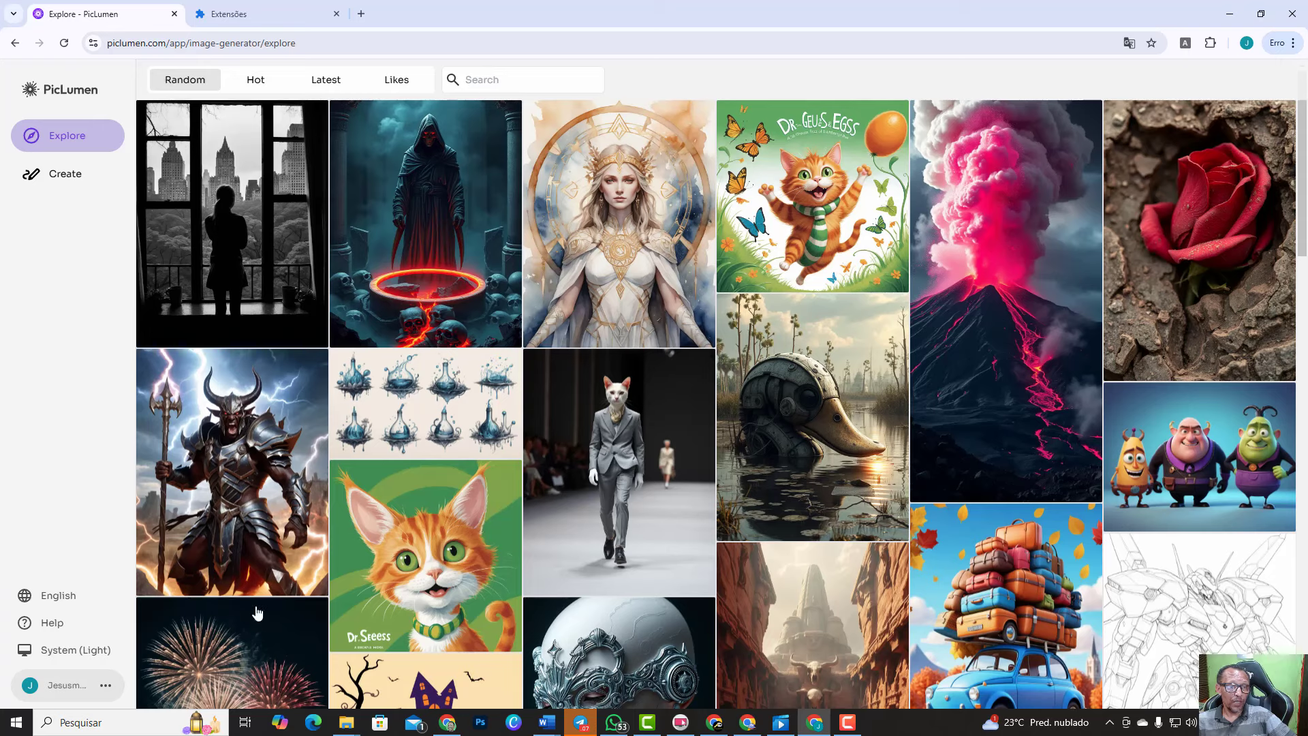
{"action": "left_click", "coordinate": [68, 177]}
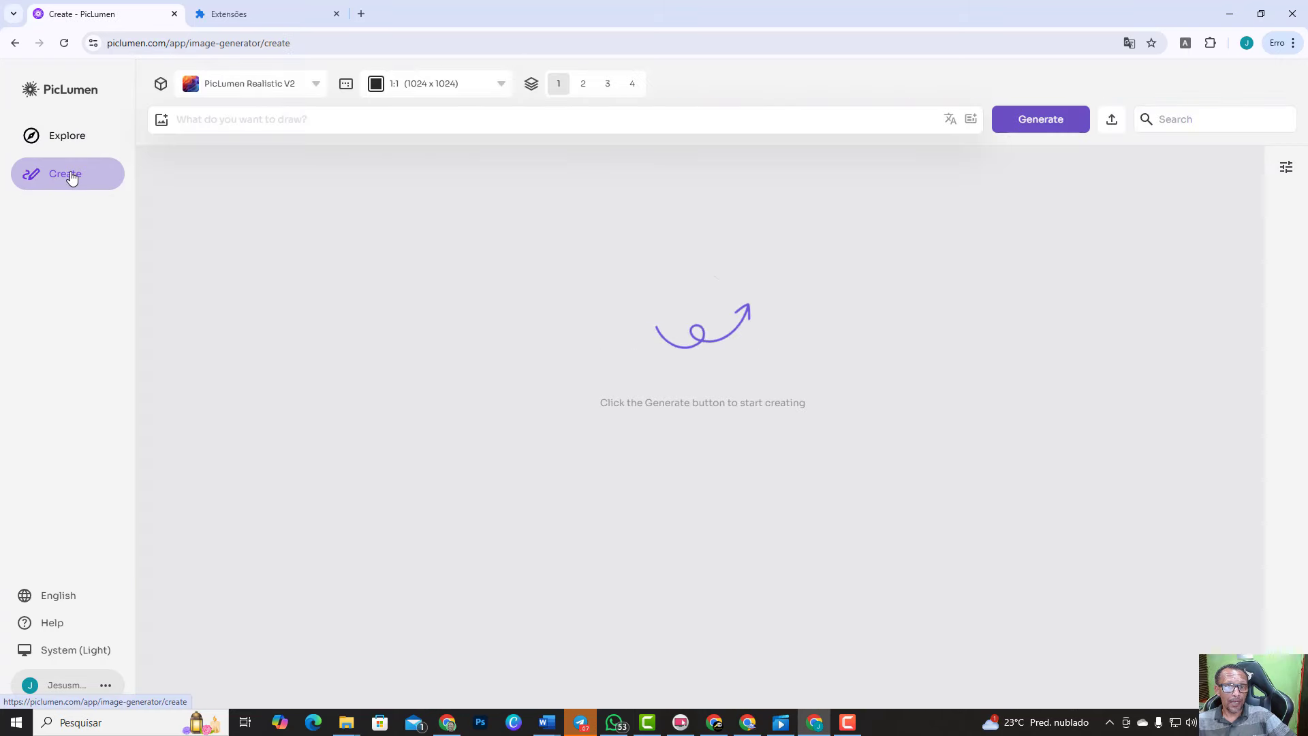
{"action": "left_click", "coordinate": [497, 90]}
{"action": "left_click", "coordinate": [538, 196]}
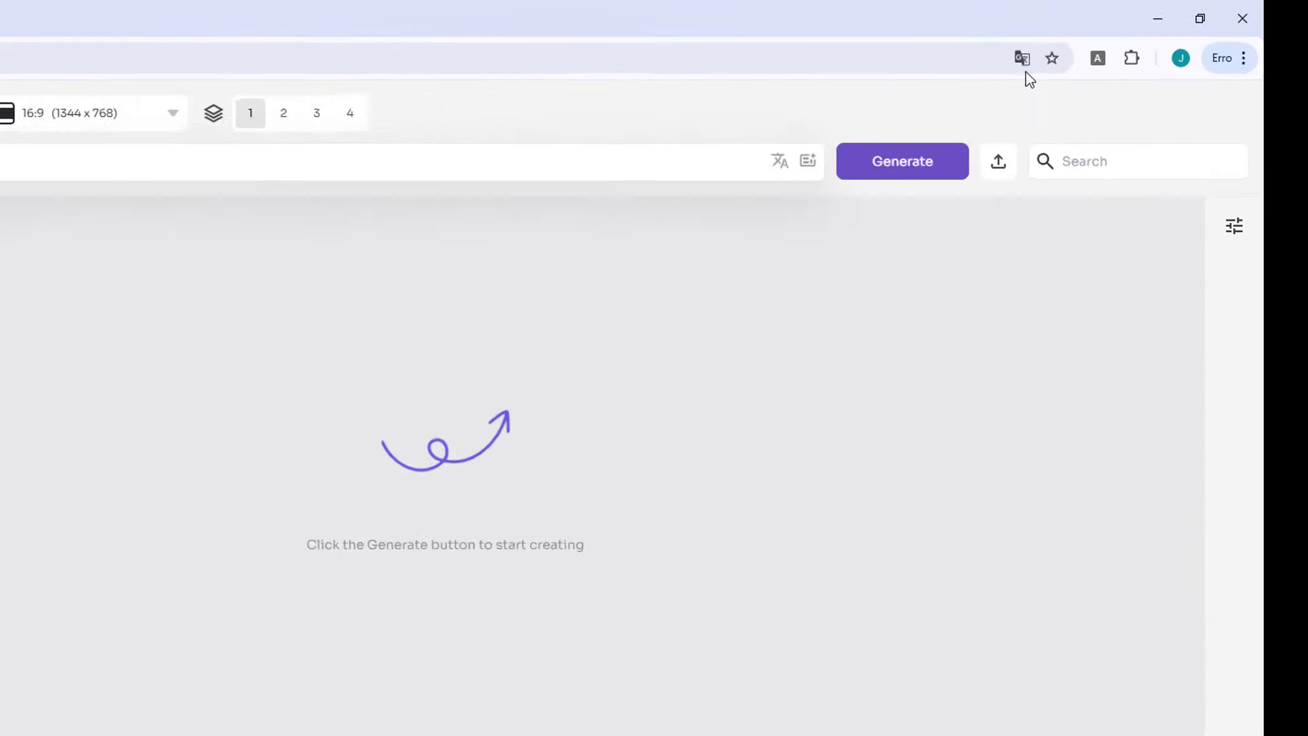
{"action": "left_click", "coordinate": [984, 100]}
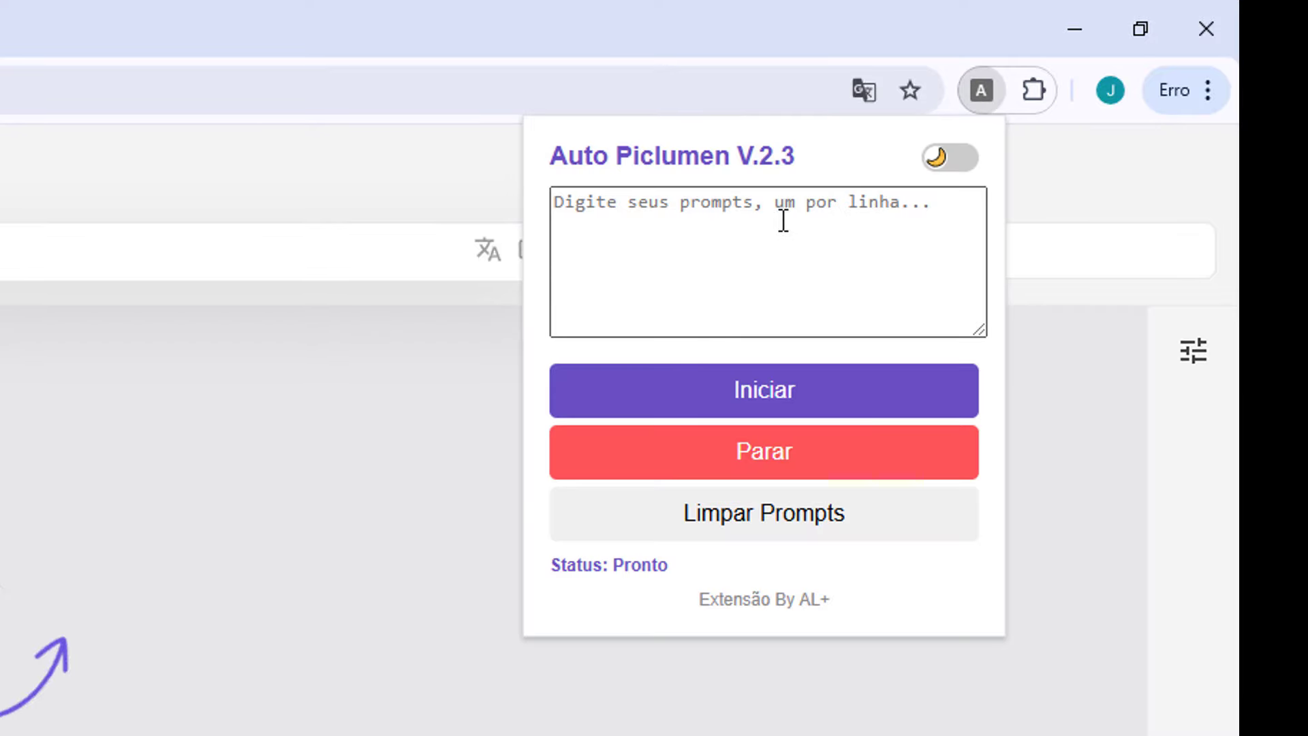
{"action": "mouse_move", "coordinate": [546, 722]}
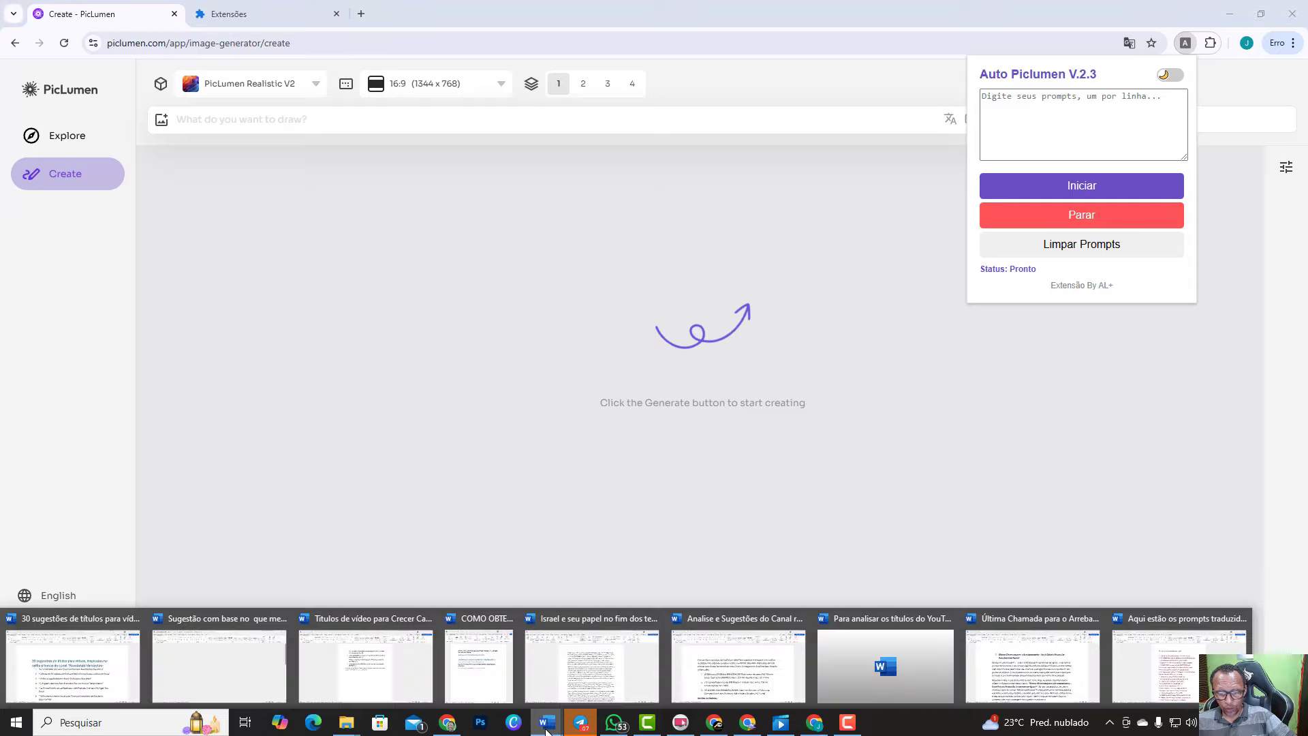
Bring up the translated prompts Word document and scroll through the numbered list
{"action": "left_click", "coordinate": [1185, 678]}
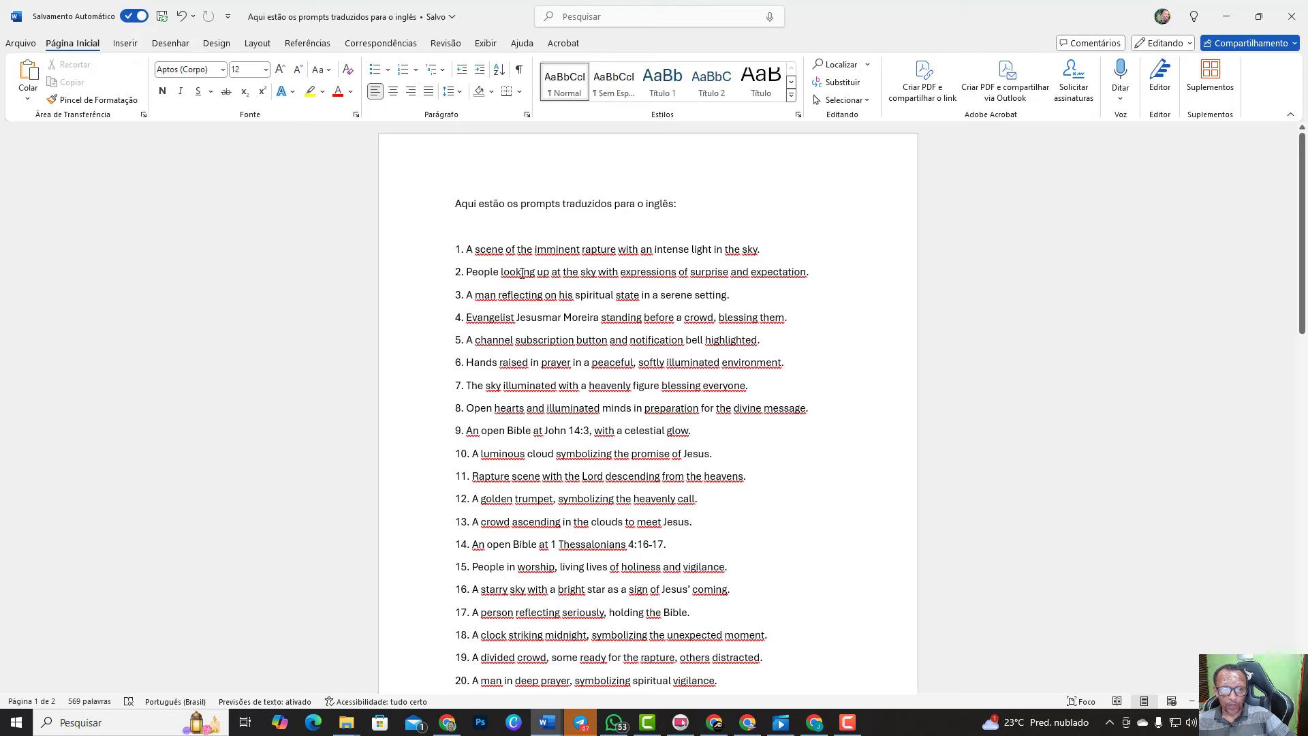
{"action": "scroll", "coordinate": [520, 283], "scroll_direction": "down", "scroll_amount": 2}
{"action": "scroll", "coordinate": [520, 283], "scroll_direction": "down", "scroll_amount": 2}
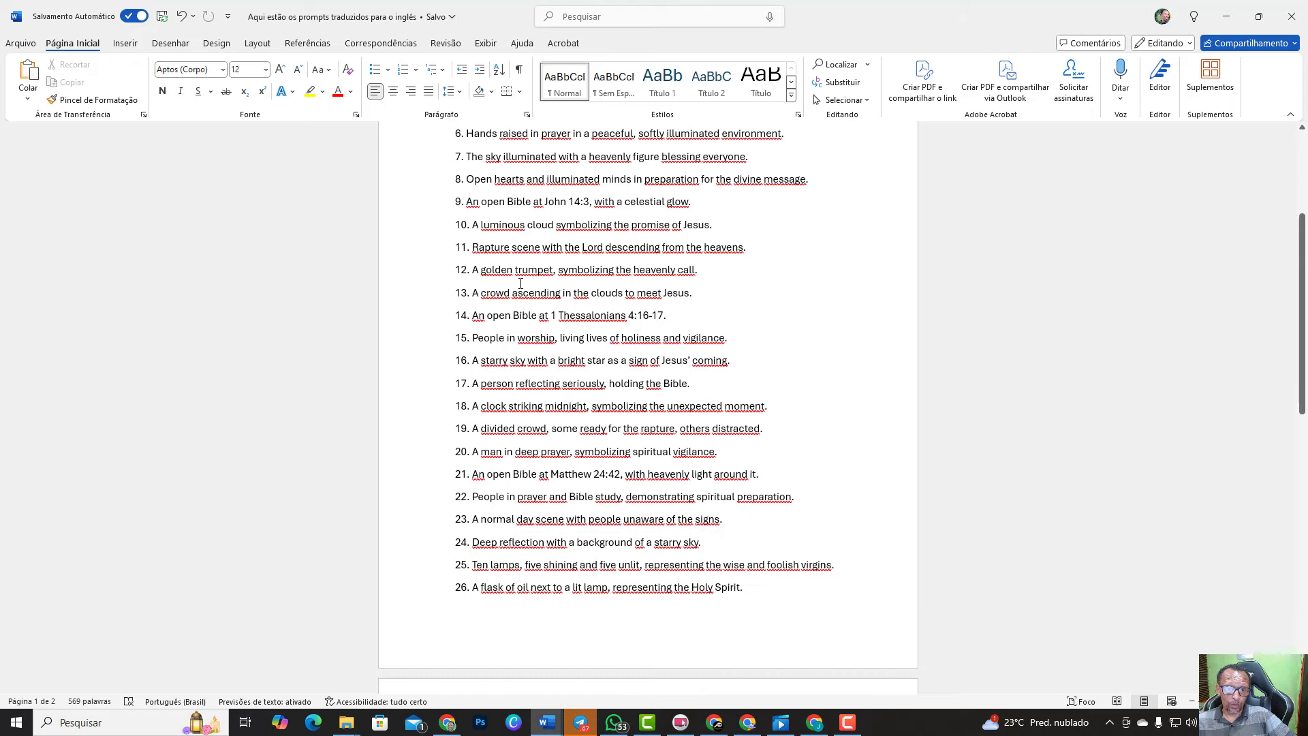
{"action": "scroll", "coordinate": [520, 282], "scroll_direction": "down", "scroll_amount": 2}
{"action": "scroll", "coordinate": [520, 282], "scroll_direction": "down", "scroll_amount": 4}
{"action": "scroll", "coordinate": [520, 283], "scroll_direction": "up", "scroll_amount": 3}
{"action": "scroll", "coordinate": [522, 295], "scroll_direction": "up", "scroll_amount": 6}
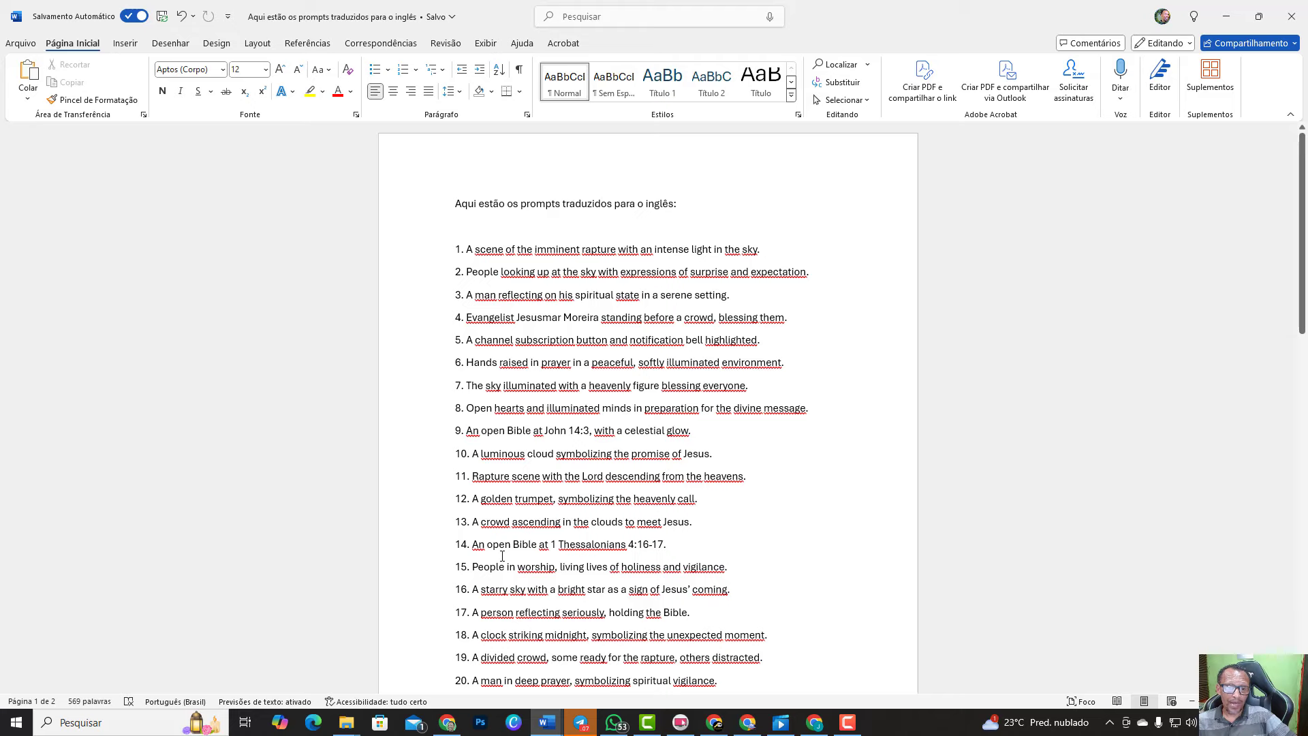
{"action": "scroll", "coordinate": [502, 556], "scroll_direction": "down", "scroll_amount": 1}
{"action": "scroll", "coordinate": [502, 555], "scroll_direction": "down", "scroll_amount": 3}
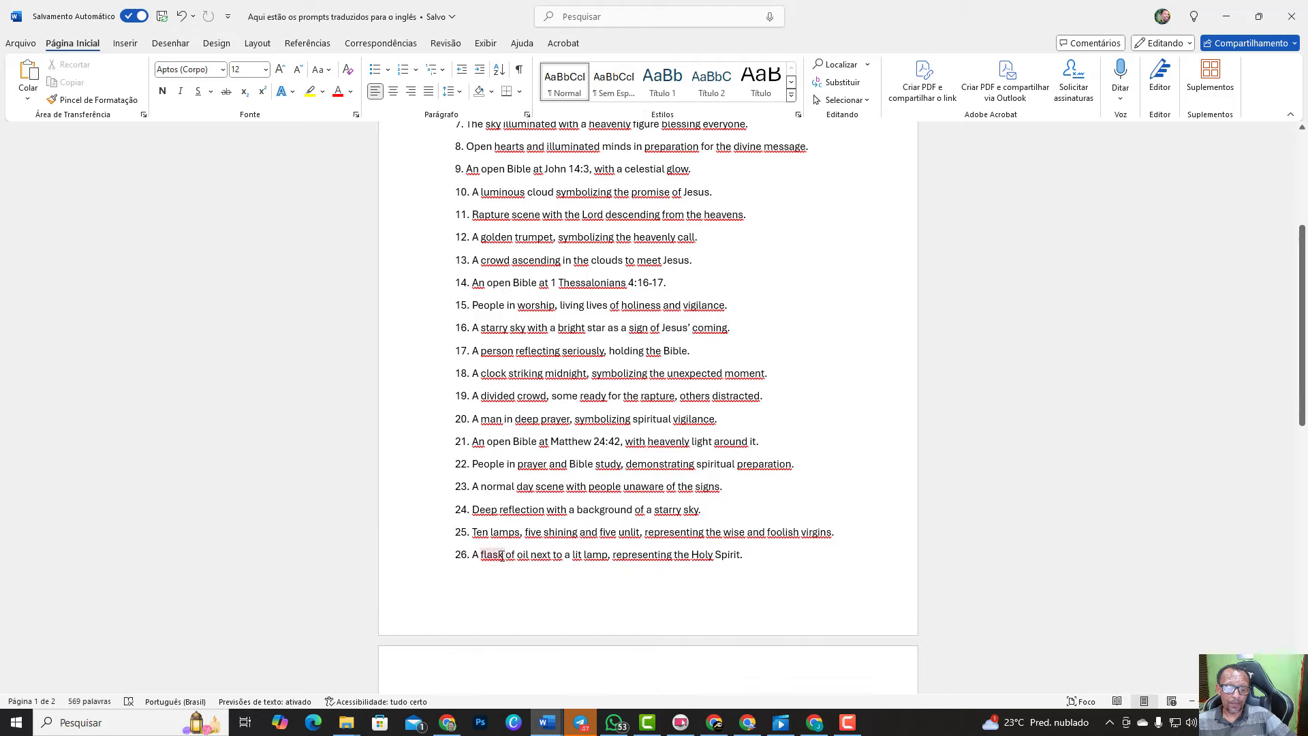
{"action": "scroll", "coordinate": [502, 556], "scroll_direction": "down", "scroll_amount": 4}
{"action": "scroll", "coordinate": [502, 555], "scroll_direction": "down", "scroll_amount": 4}
{"action": "scroll", "coordinate": [502, 555], "scroll_direction": "down", "scroll_amount": 3}
{"action": "scroll", "coordinate": [518, 565], "scroll_direction": "up", "scroll_amount": 2}
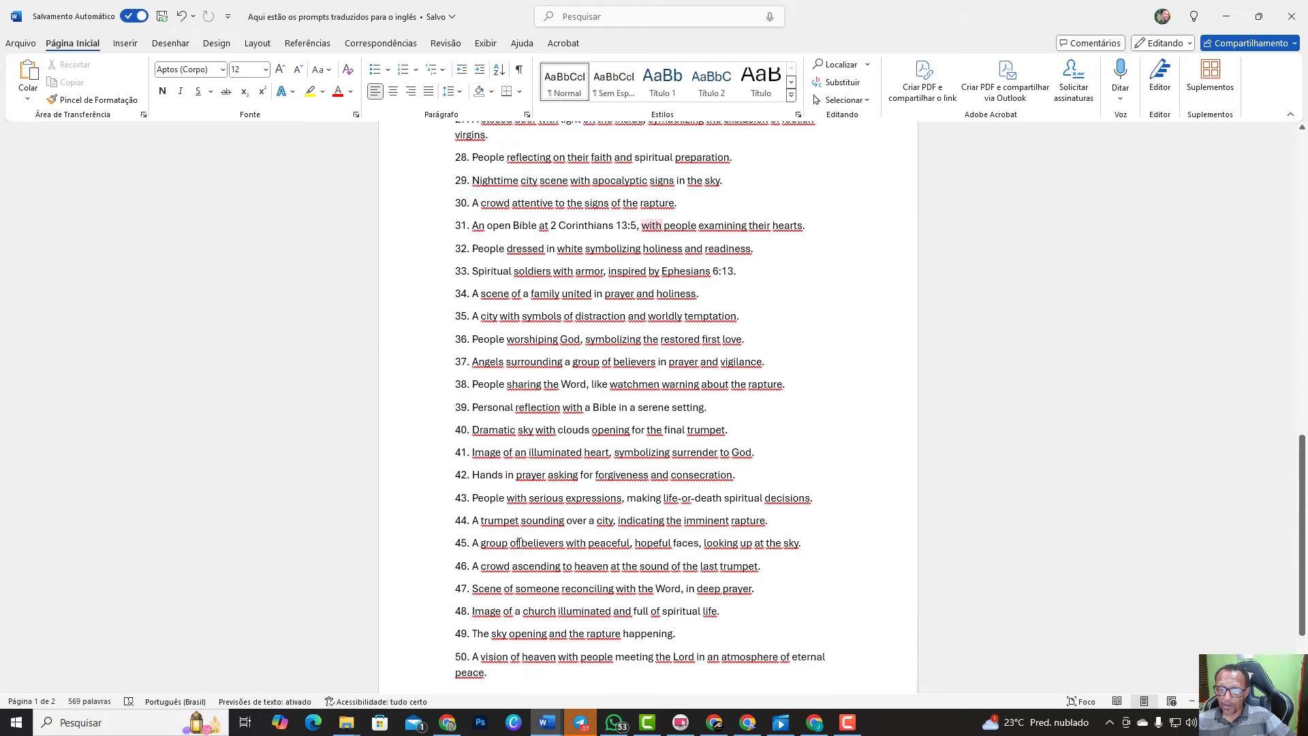
{"action": "scroll", "coordinate": [538, 572], "scroll_direction": "up", "scroll_amount": 5}
{"action": "scroll", "coordinate": [560, 581], "scroll_direction": "up", "scroll_amount": 6}
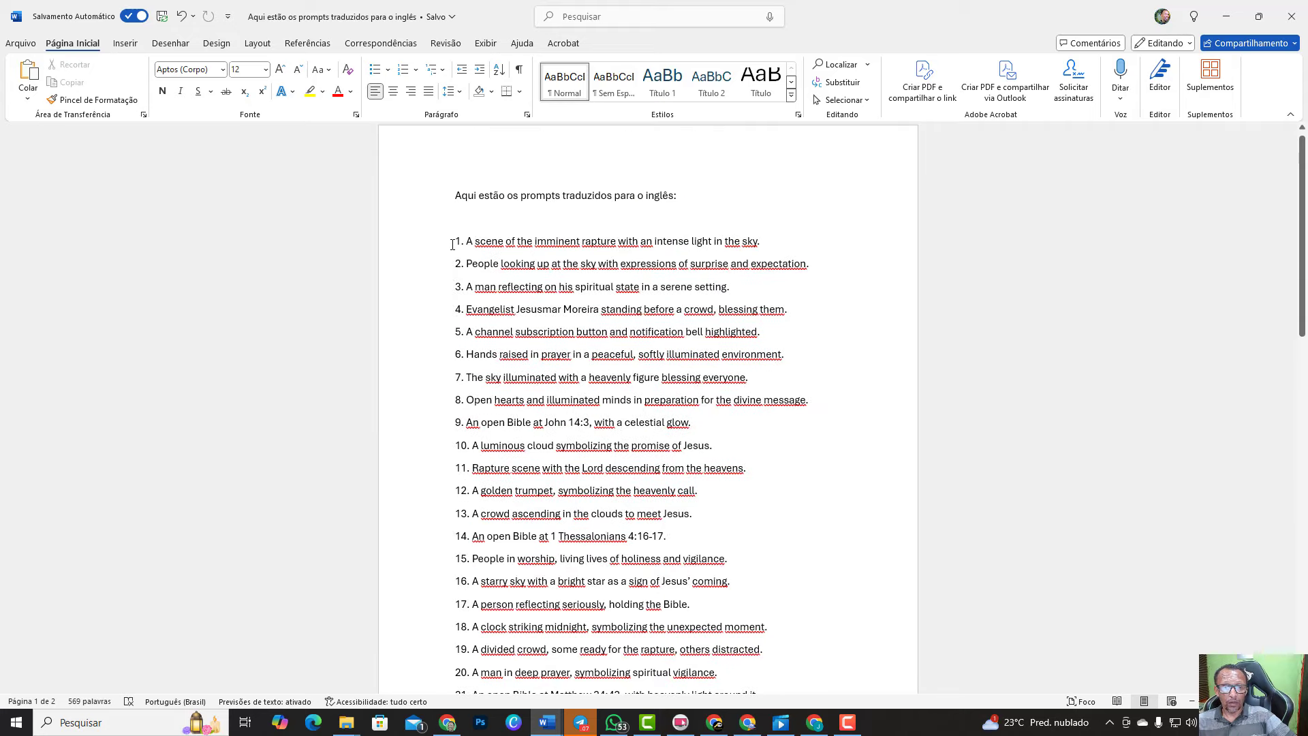
Select and copy prompts 1–50 with Copiar, then return to the Auto Piclumen panel
{"action": "mouse_move", "coordinate": [452, 241]}
{"action": "left_mouse_down"}
{"action": "mouse_move", "coordinate": [652, 689]}
{"action": "mouse_move", "coordinate": [651, 602]}
{"action": "mouse_move", "coordinate": [682, 557]}
{"action": "left_mouse_up"}
{"action": "scroll", "coordinate": [703, 580], "scroll_direction": "up", "scroll_amount": 15}
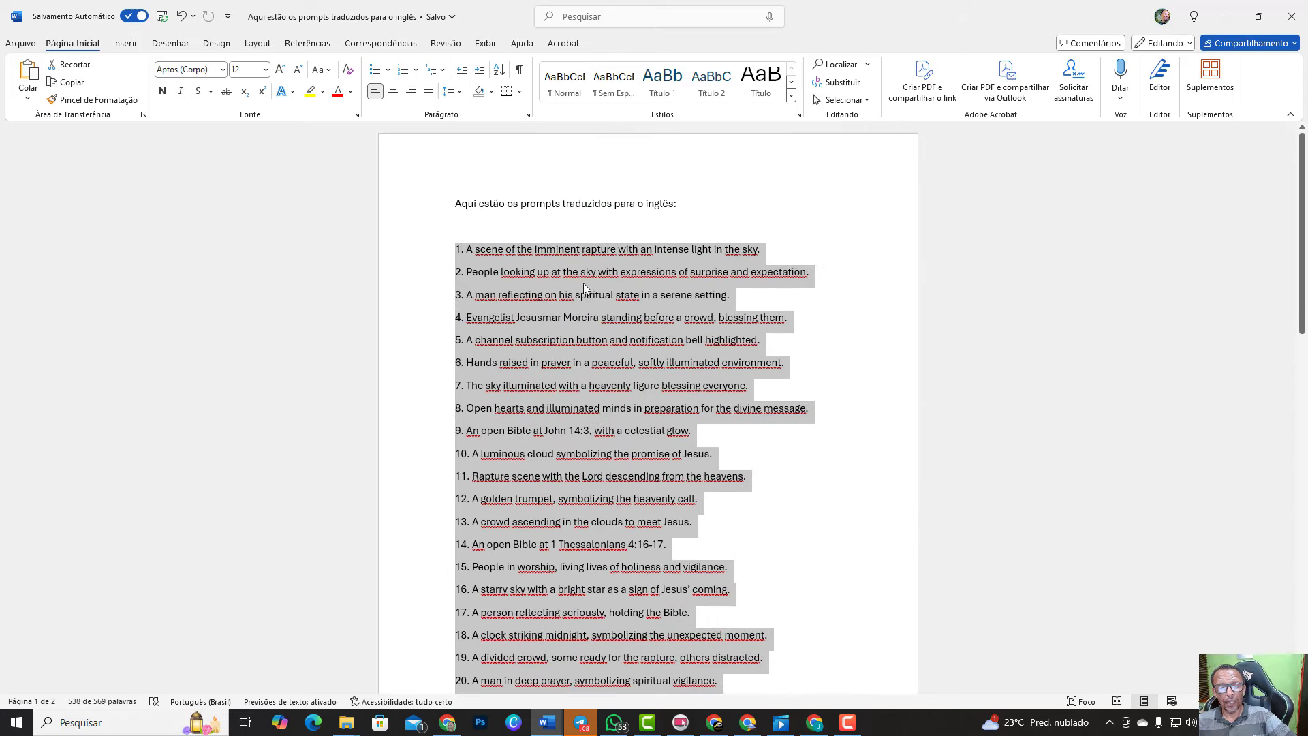
{"action": "right_click", "coordinate": [583, 284]}
{"action": "left_click", "coordinate": [631, 346]}
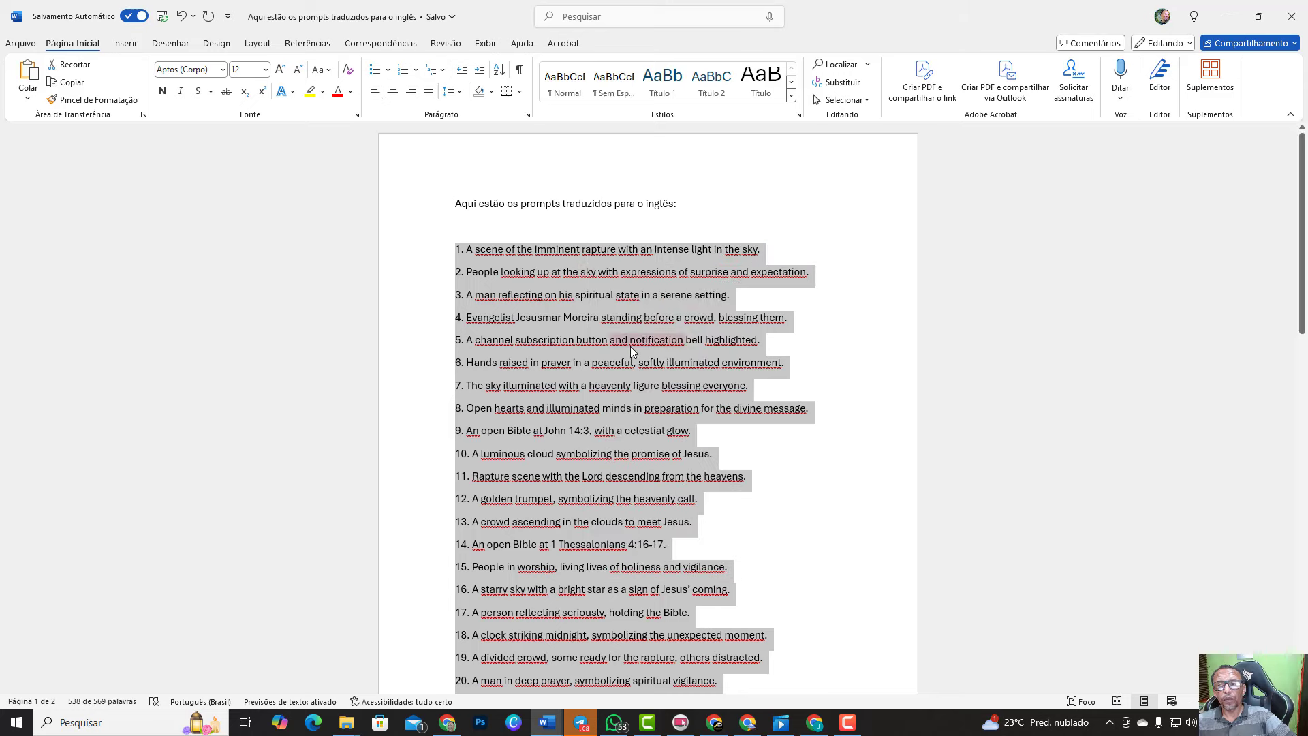
{"action": "left_click", "coordinate": [815, 722]}
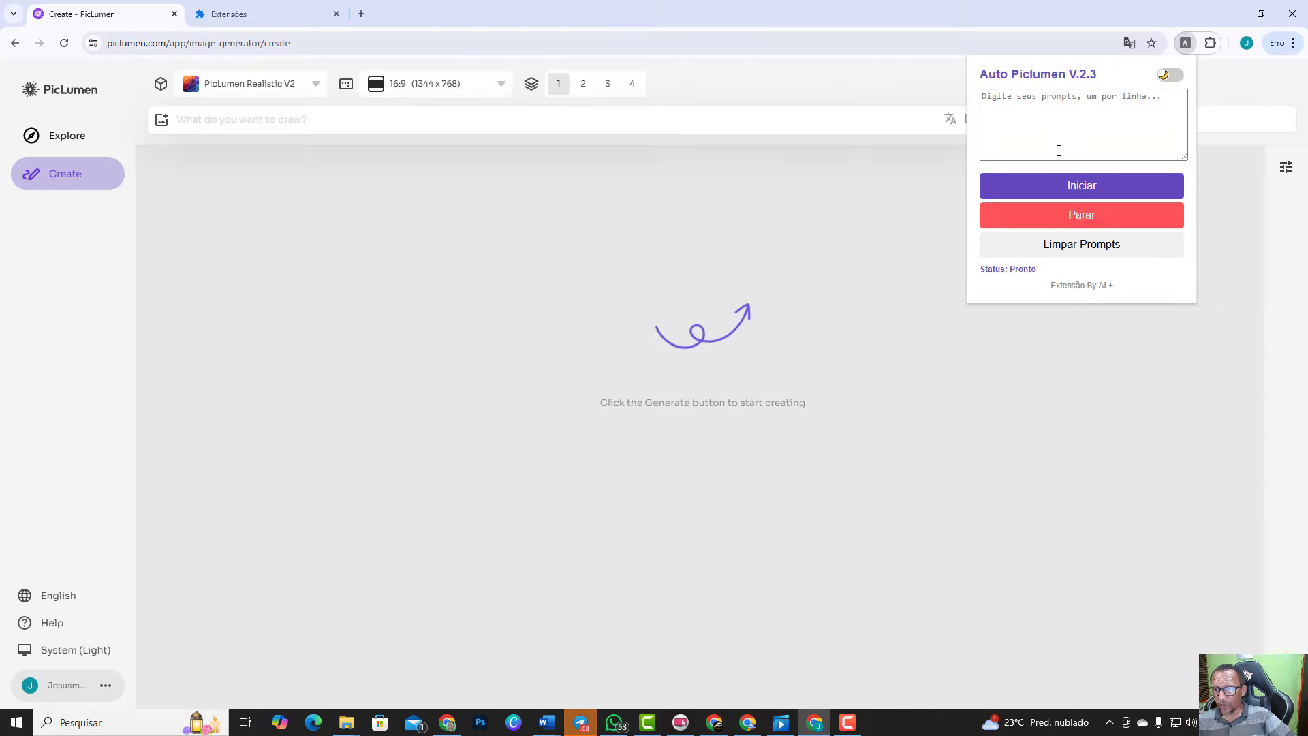
Paste the 50 copied prompts into the Auto Piclumen box and press Iniciar
{"action": "left_click", "coordinate": [983, 98]}
{"action": "left_click", "coordinate": [983, 97]}
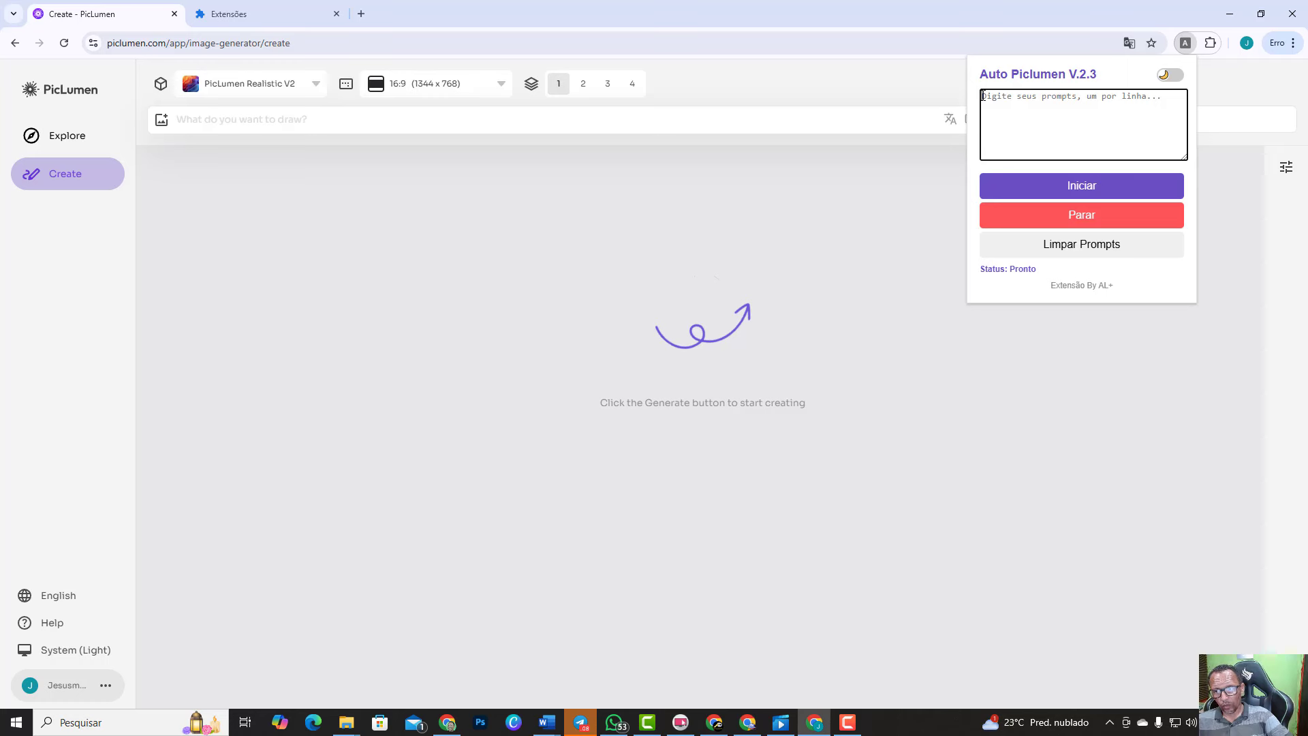
{"action": "key", "text": "ctrl+v"}
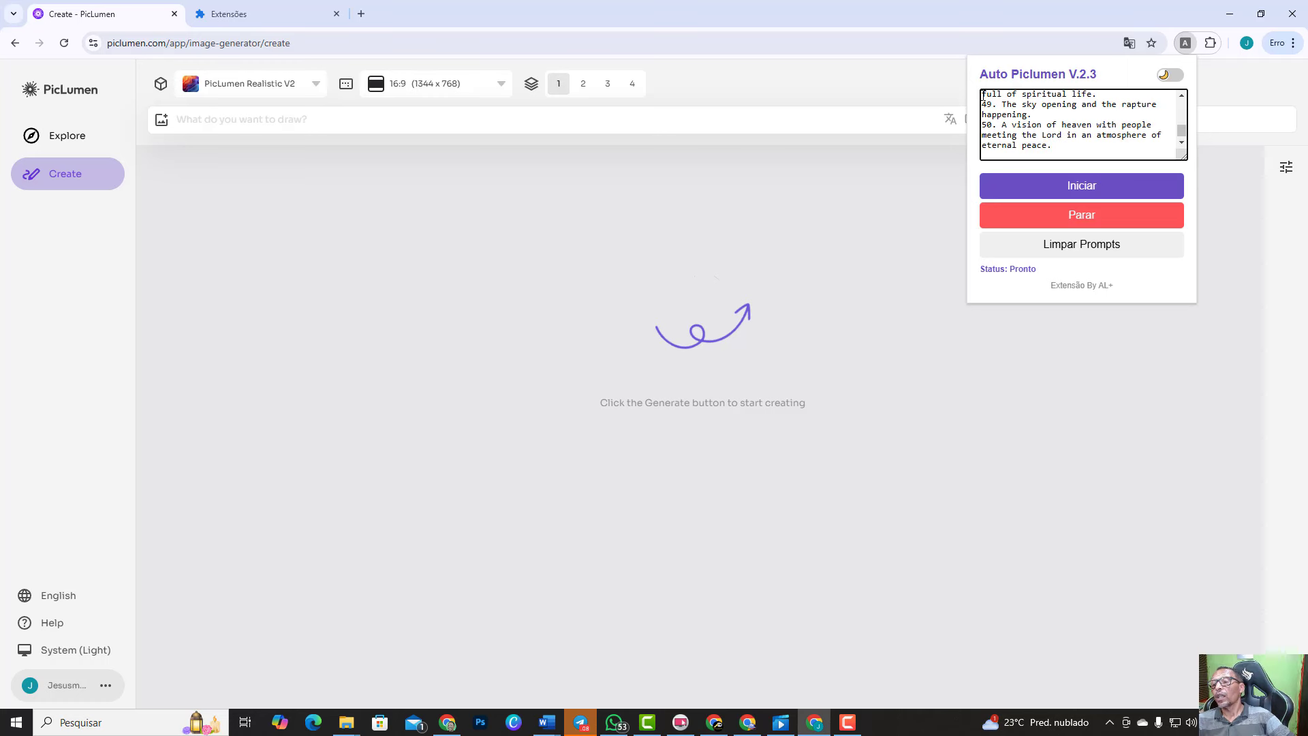
{"action": "left_click", "coordinate": [1083, 187]}
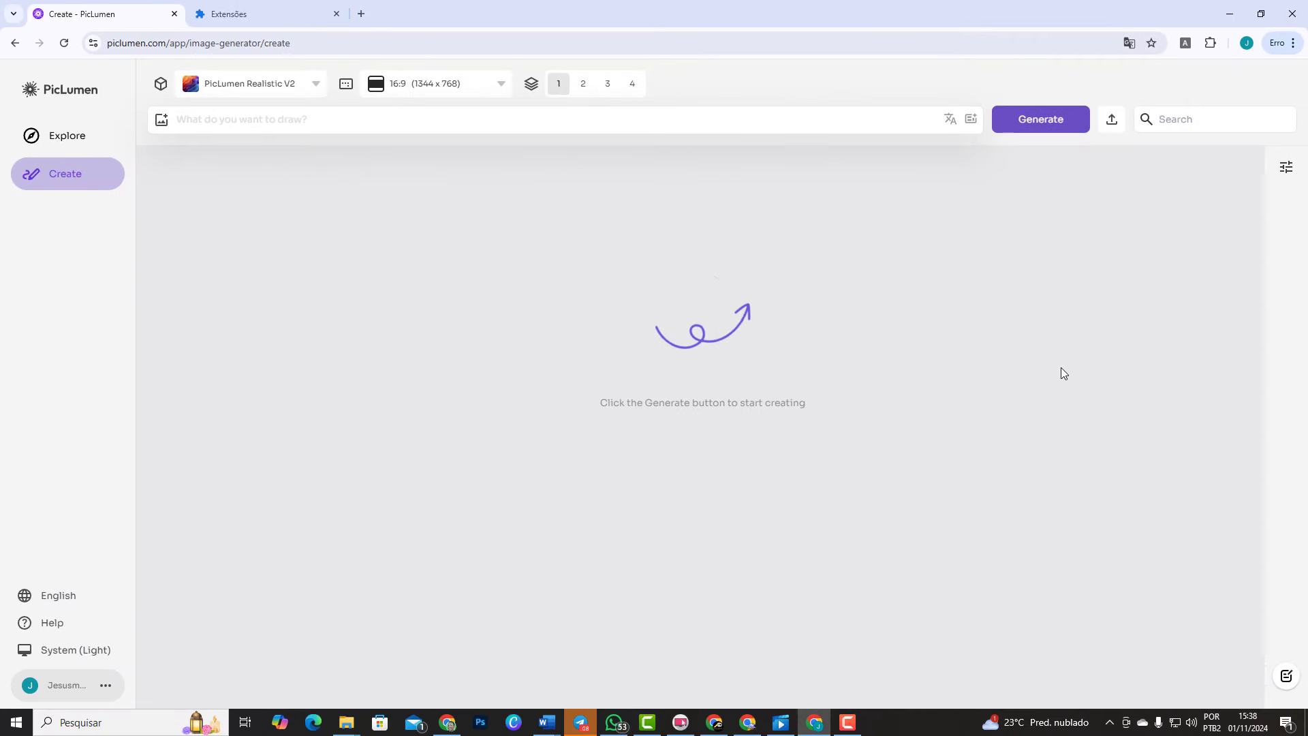
Retry Iniciar in Auto Piclumen, enable its dark theme, then switch to the ChatGPT conversation
{"action": "left_click", "coordinate": [1185, 43]}
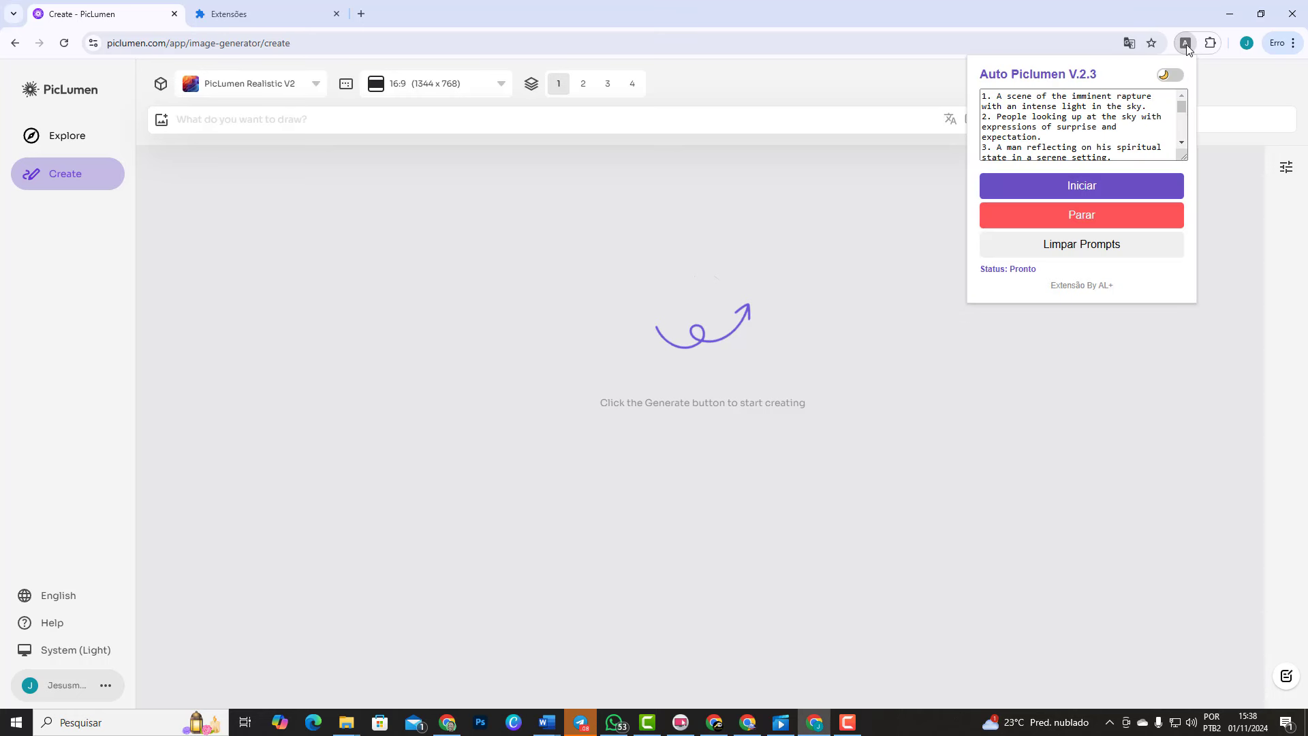
{"action": "left_click", "coordinate": [1088, 188]}
{"action": "left_click", "coordinate": [1166, 75]}
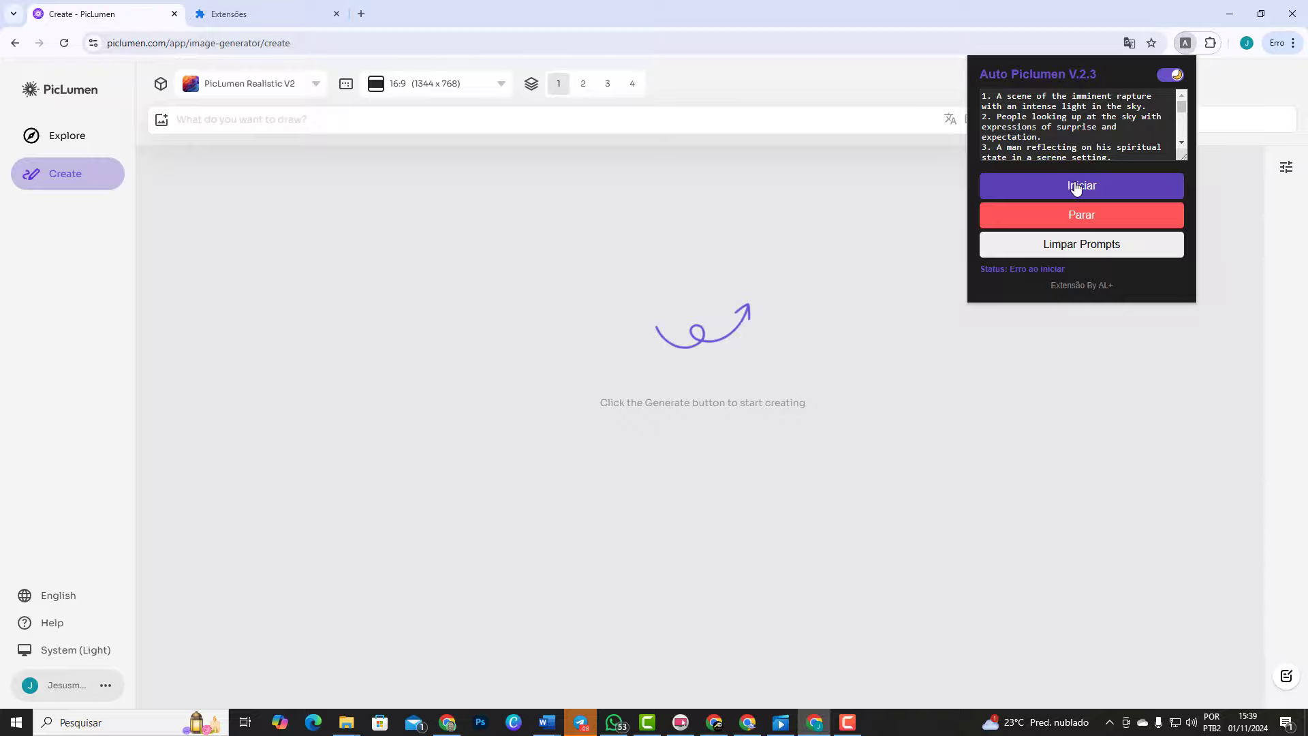
{"action": "key", "text": "alt+Tab"}
{"action": "scroll", "coordinate": [484, 141], "scroll_direction": "up", "scroll_amount": 4}
{"action": "scroll", "coordinate": [484, 141], "scroll_direction": "up", "scroll_amount": 3}
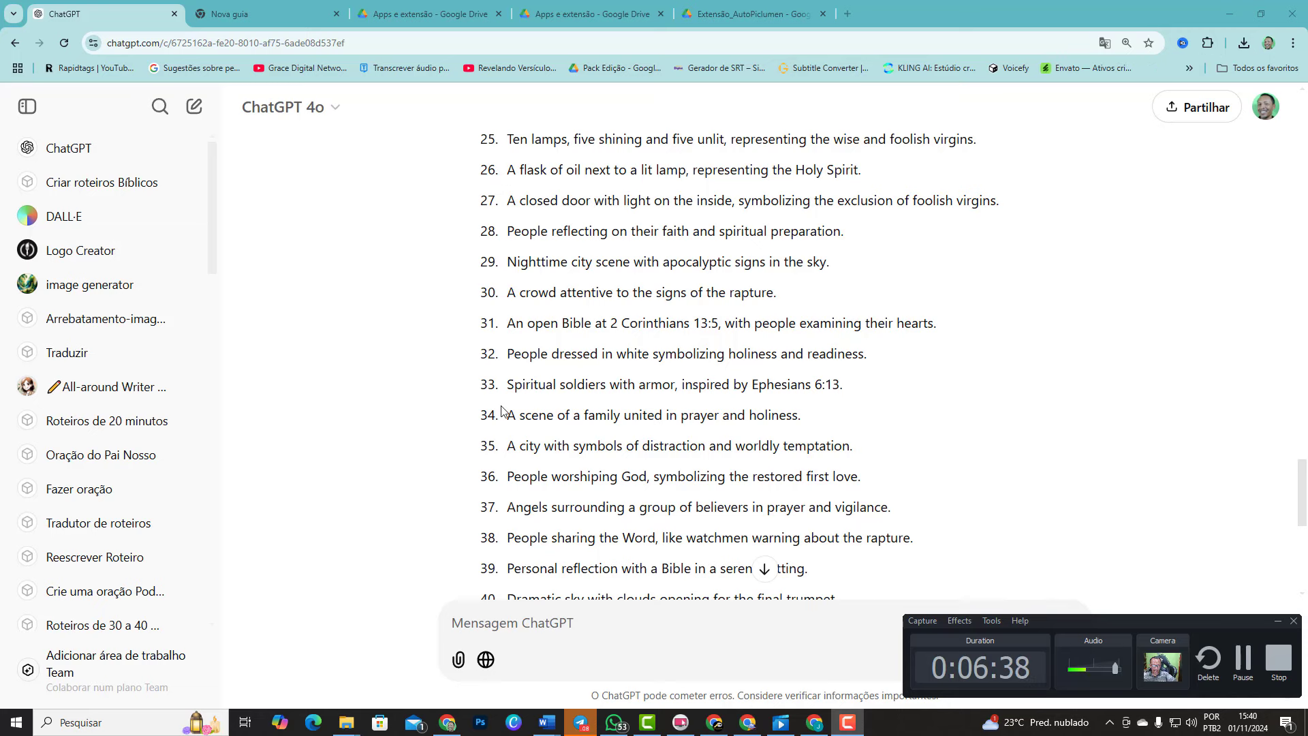
Send ChatGPT 'Numere os prompts entre parentese e remova os pontos' and scroll through the reply
{"action": "left_click", "coordinate": [569, 628]}
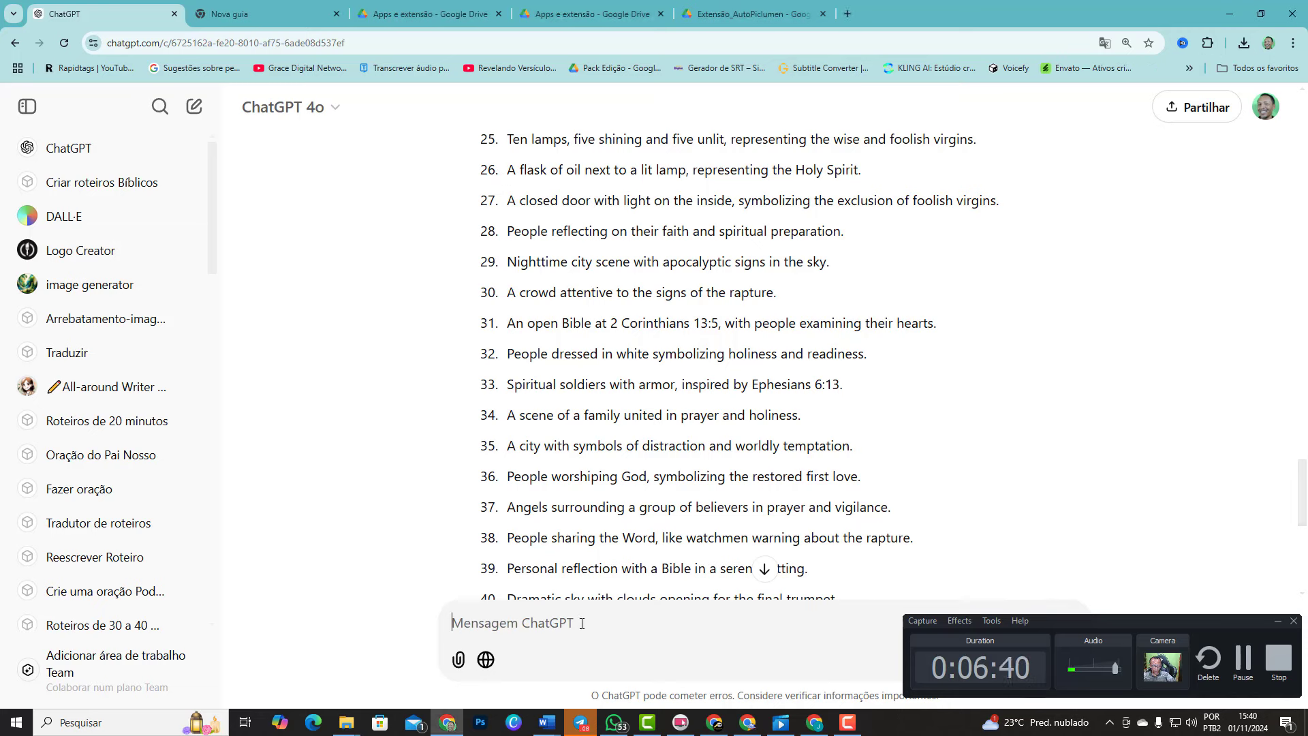
{"action": "type", "text": "Numere os prompts entre parentese e remova os pontos"}
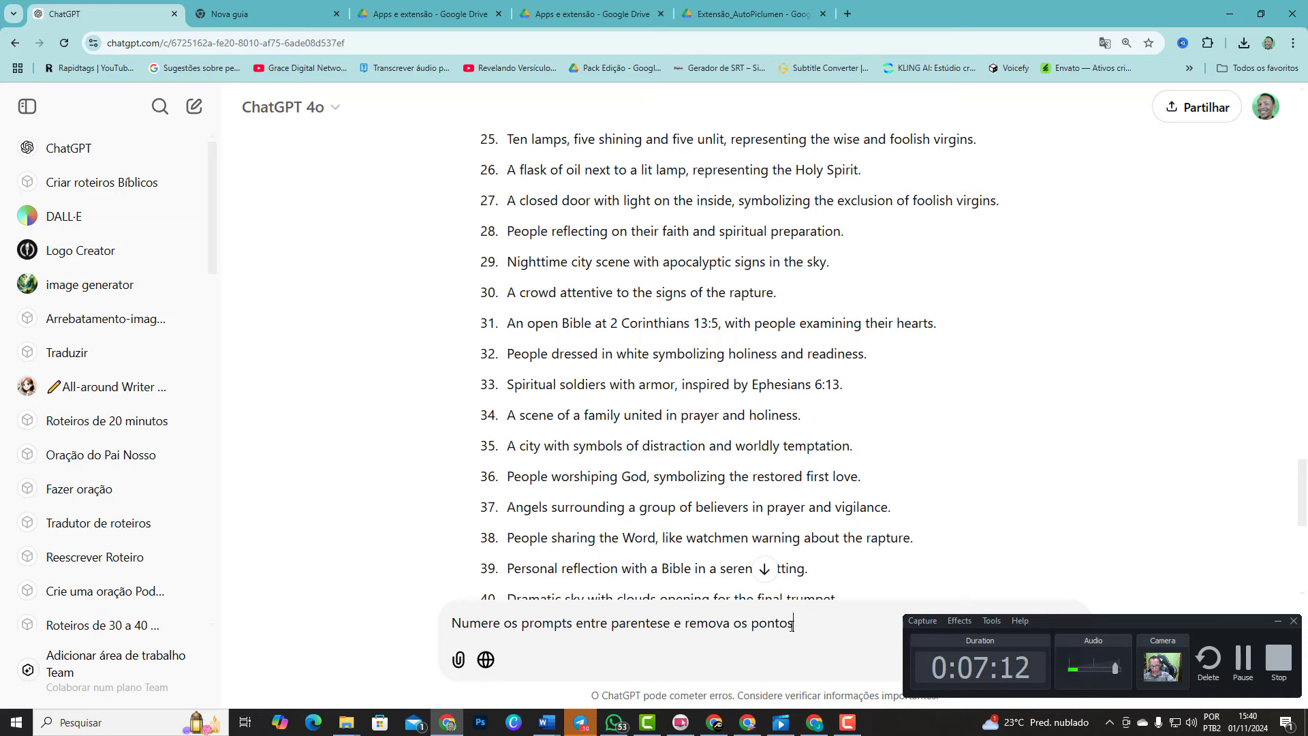
{"action": "key", "text": "Return"}
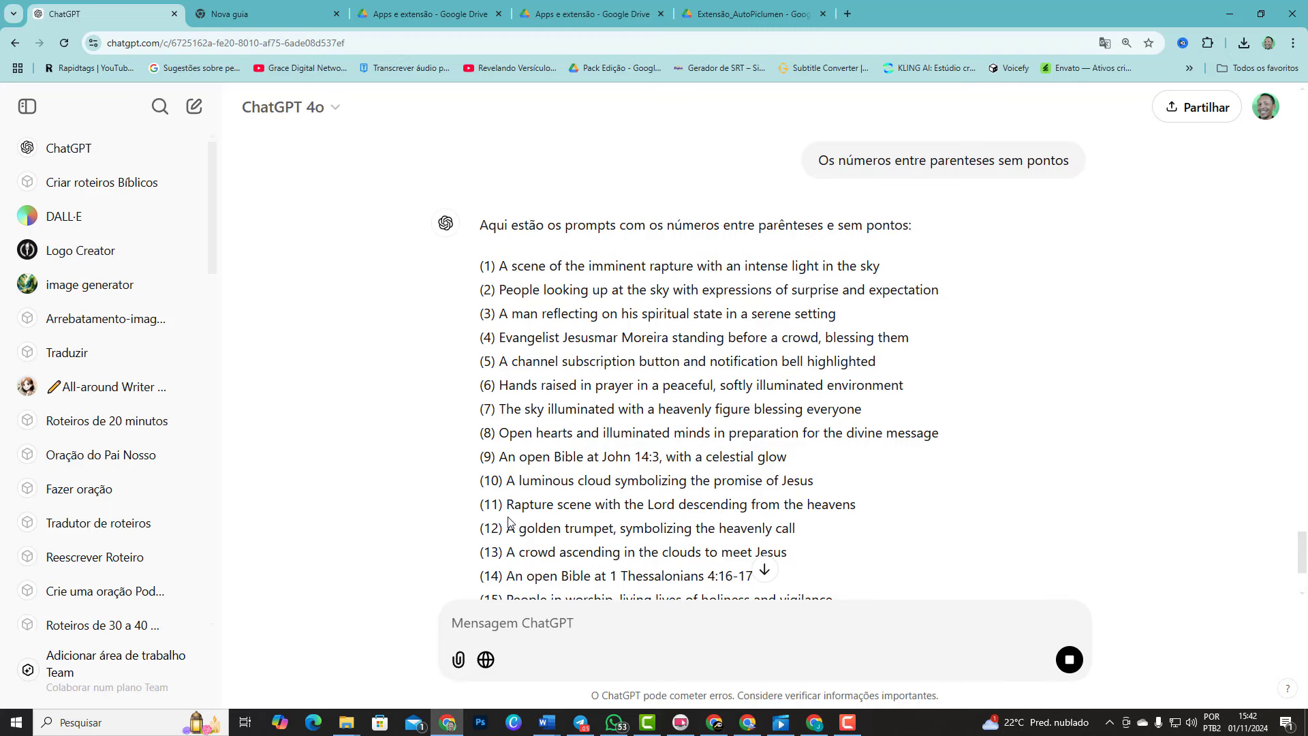
{"action": "scroll", "coordinate": [509, 522], "scroll_direction": "down", "scroll_amount": 2}
{"action": "scroll", "coordinate": [509, 521], "scroll_direction": "down", "scroll_amount": 1}
{"action": "scroll", "coordinate": [508, 520], "scroll_direction": "down", "scroll_amount": 1}
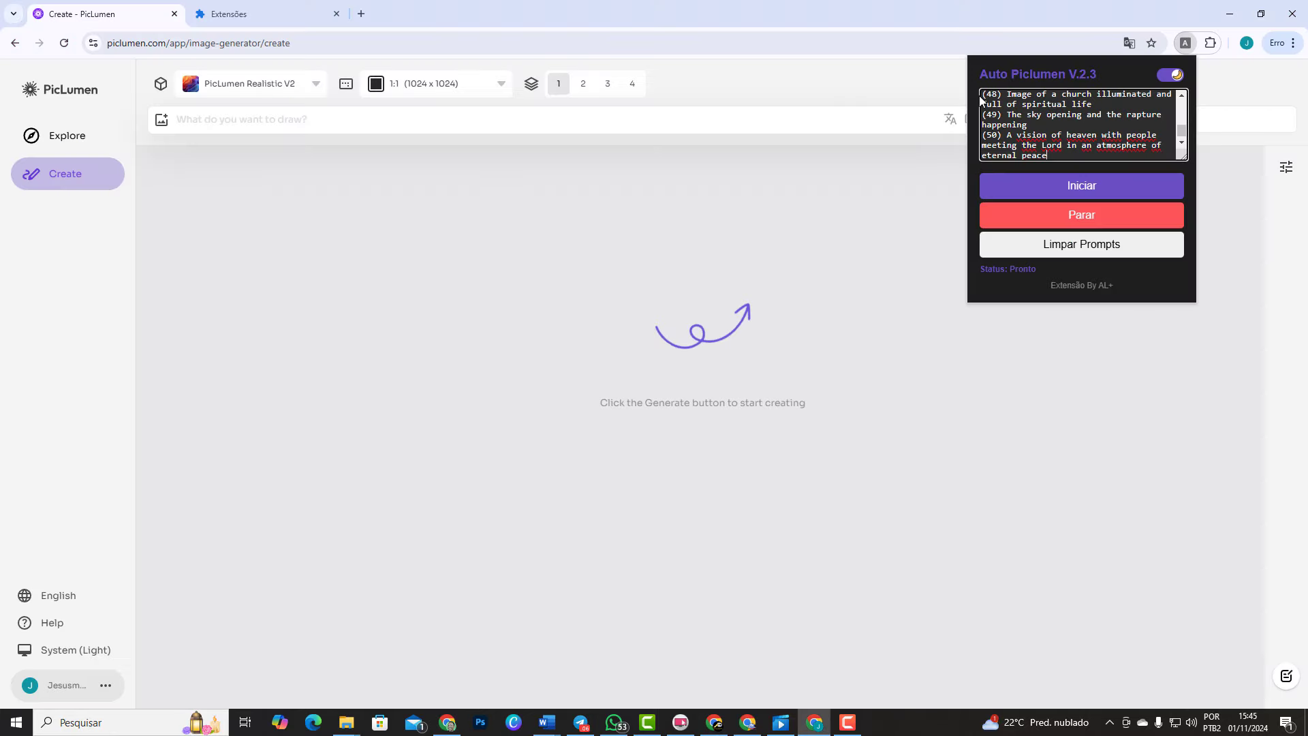
Close the Auto Piclumen panel and select ChatGPT's revised prompts from (1) to (46)
{"action": "left_click", "coordinate": [1216, 246]}
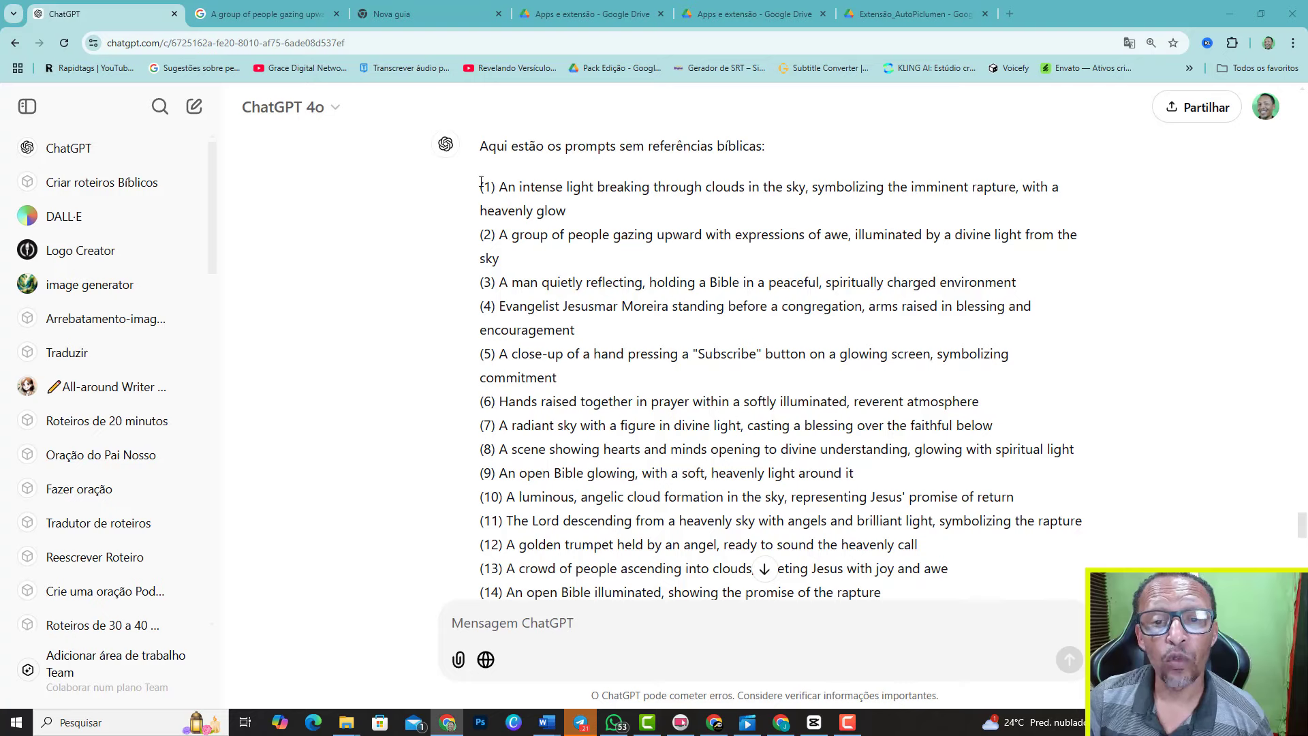
{"action": "left_click_drag", "start_coordinate": [481, 182], "coordinate": [935, 552]}
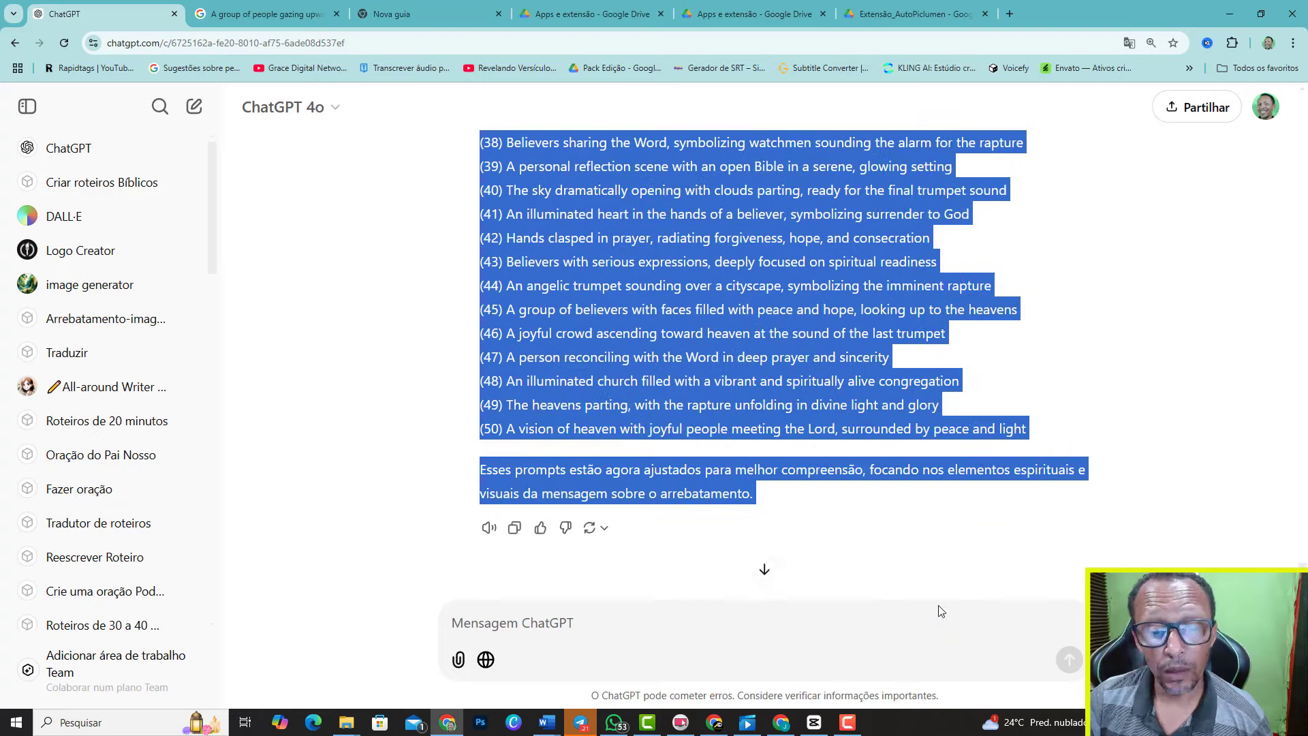
Extend the selection to prompt (50) and copy the revised list
{"action": "left_click_drag", "start_coordinate": [935, 552], "coordinate": [1049, 434]}
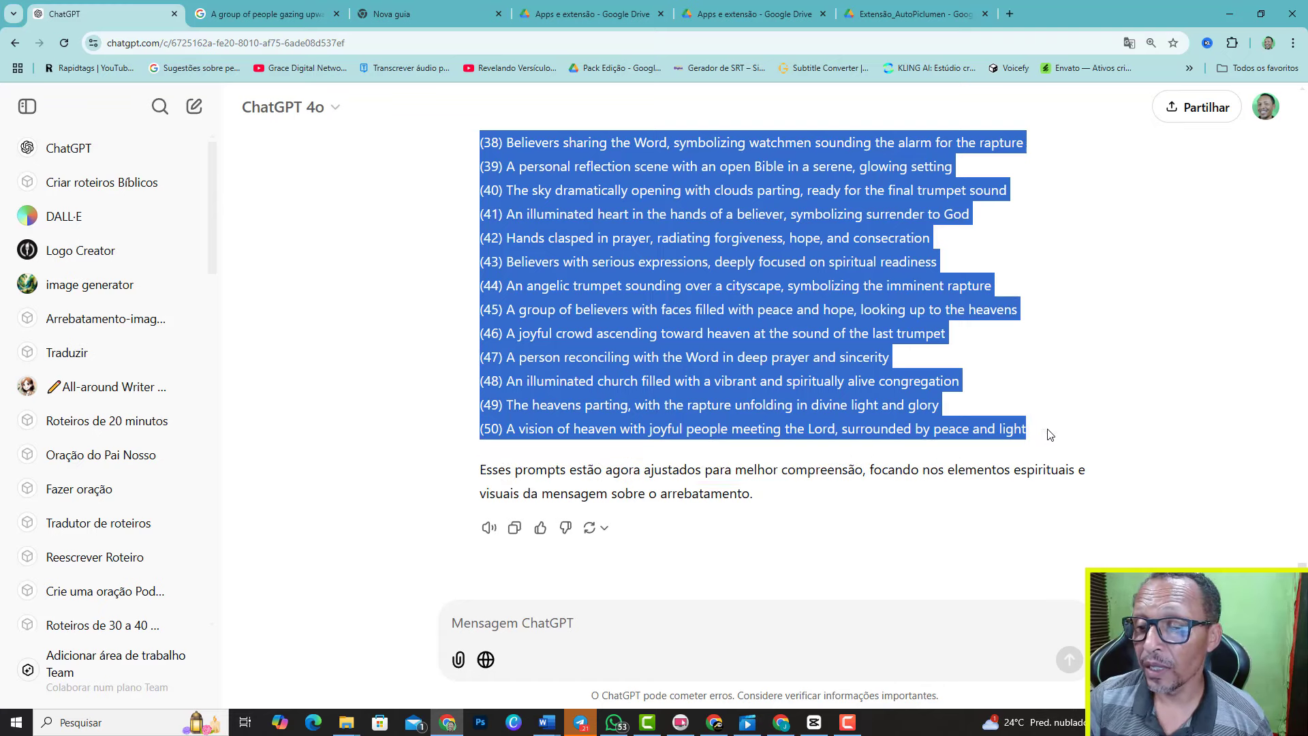
{"action": "right_click", "coordinate": [848, 317]}
{"action": "left_click", "coordinate": [877, 336]}
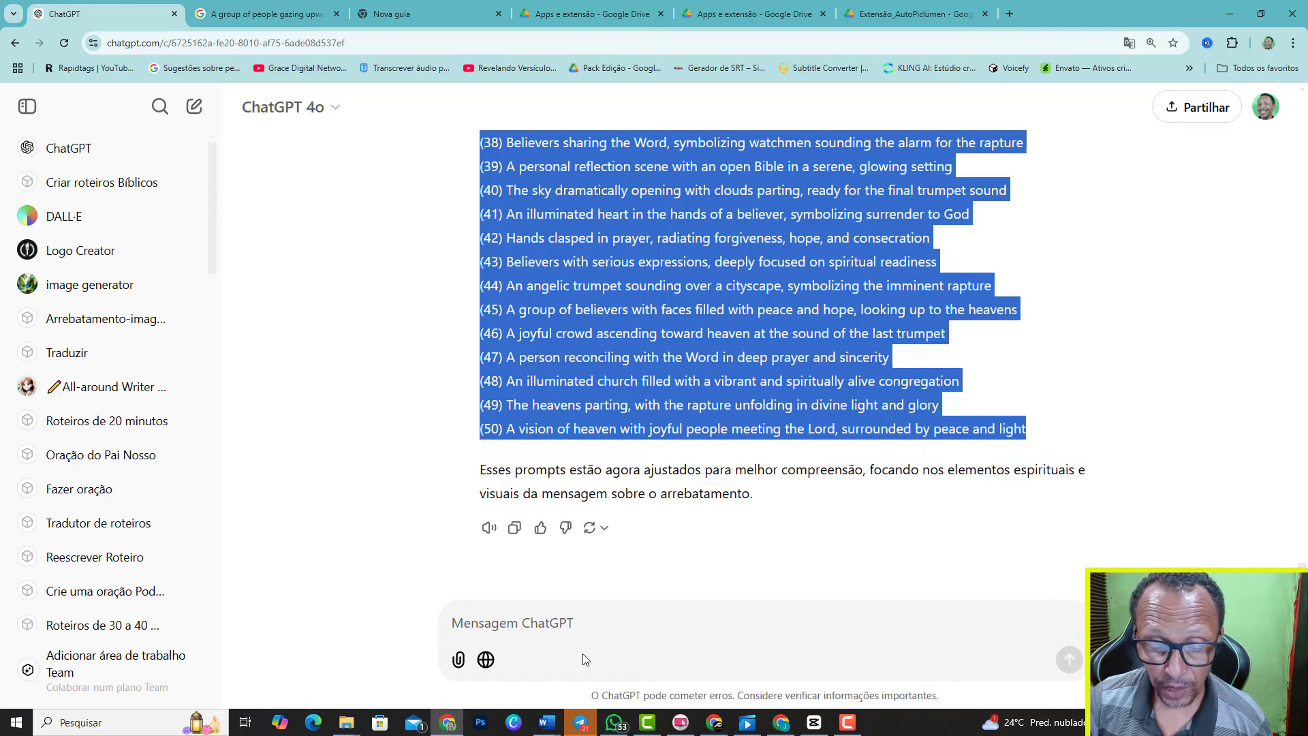
Put the revised prompts in Word's Documento2, then return to PicLumen in Chrome
{"action": "left_click", "coordinate": [547, 722]}
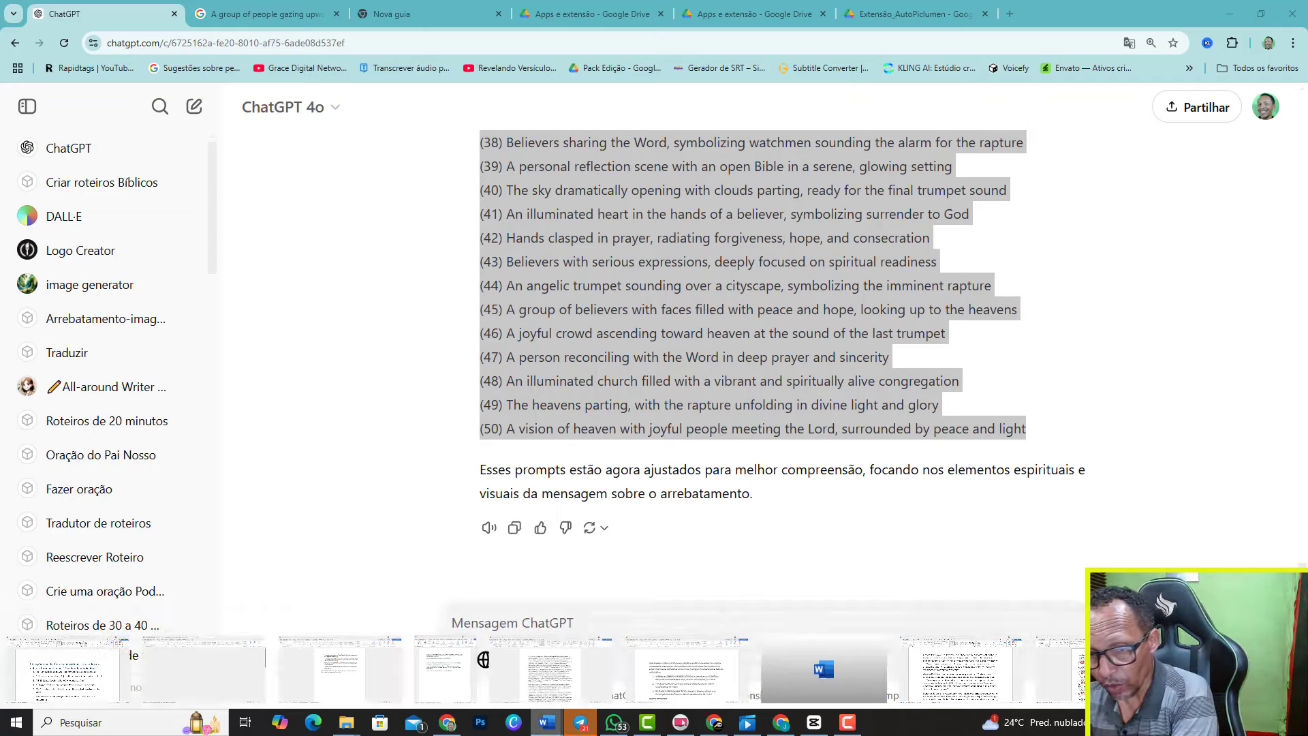
{"action": "left_click", "coordinate": [532, 668]}
{"action": "left_click", "coordinate": [565, 205]}
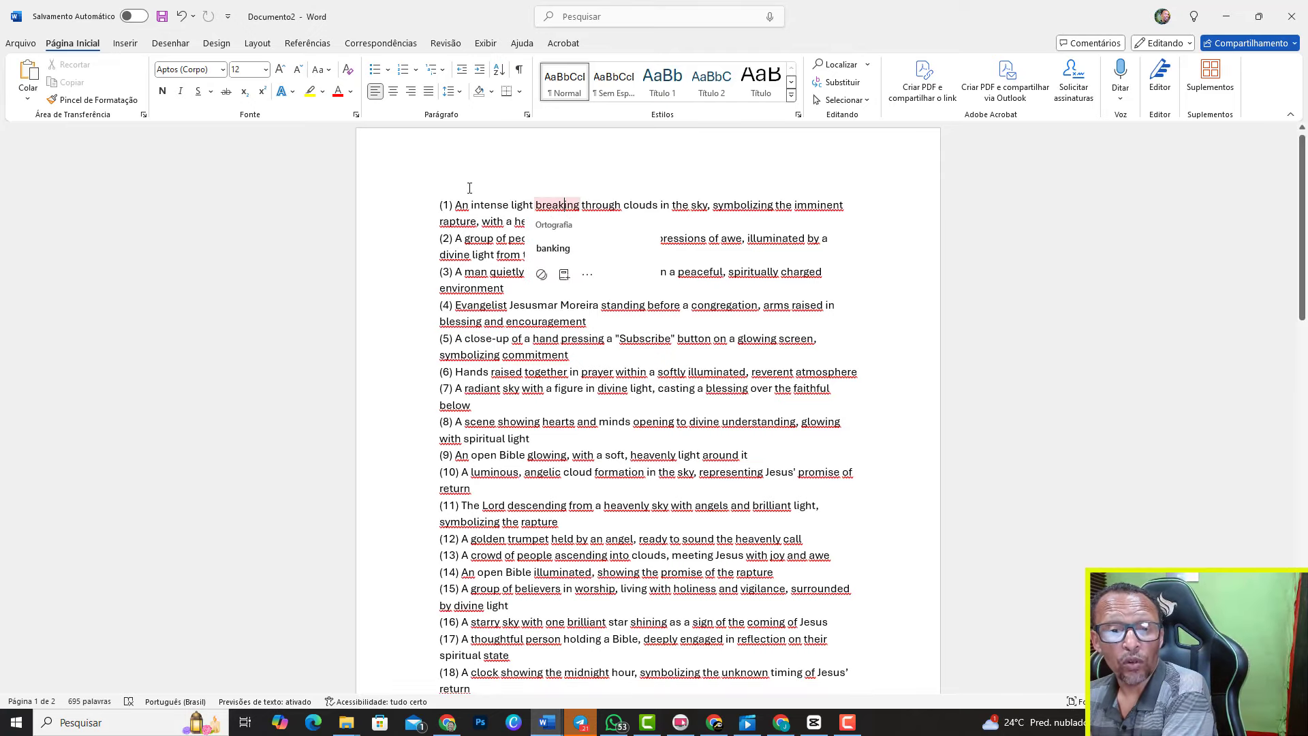
{"action": "left_click", "coordinate": [440, 184]}
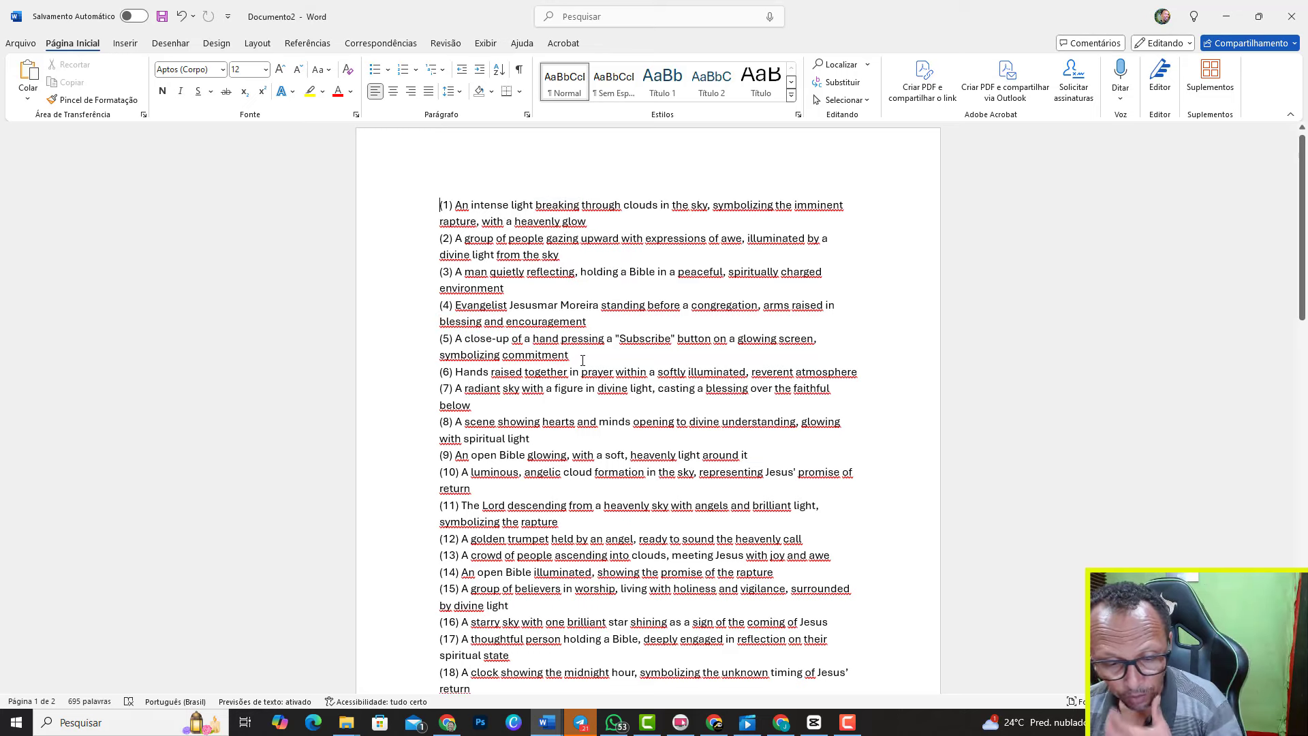
{"action": "left_click", "coordinate": [781, 722]}
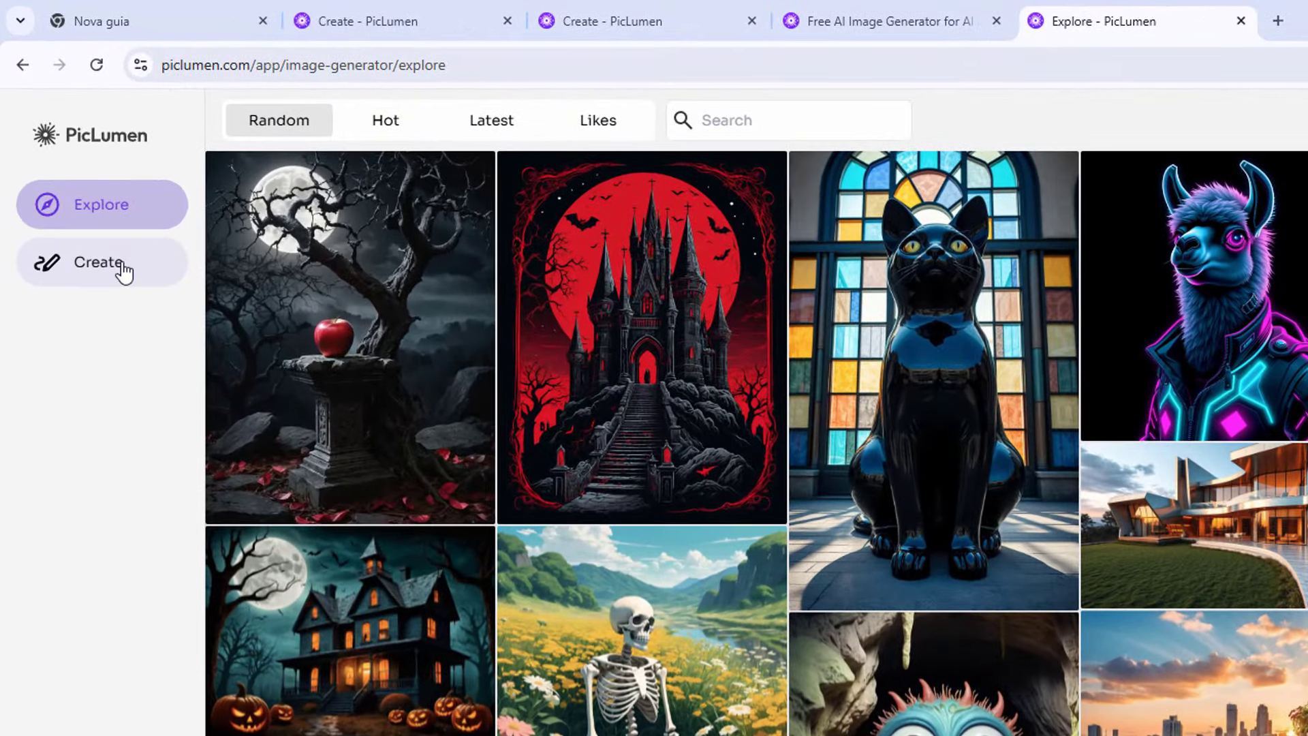
On the Create page, clear Auto Piclumen's old prompts and paste in the numbered prompt list through (50)
{"action": "left_click", "coordinate": [100, 265]}
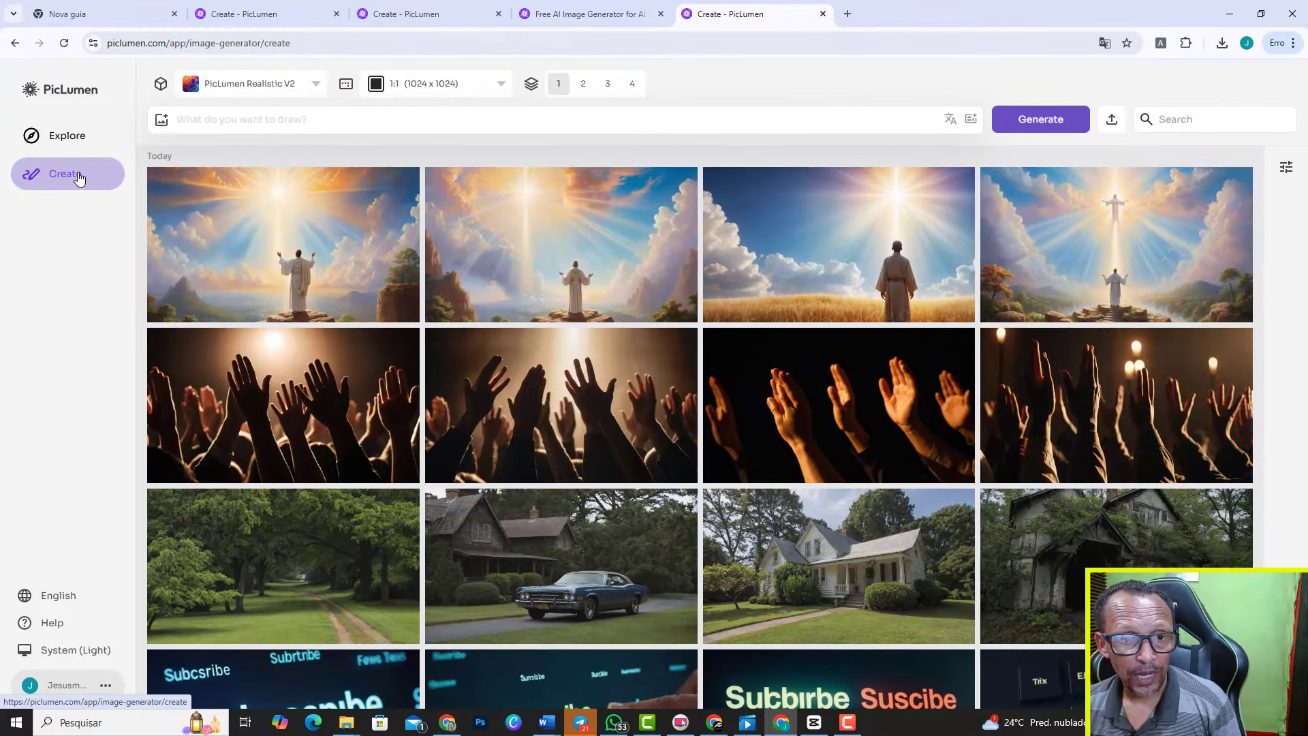
{"action": "left_click", "coordinate": [1160, 44]}
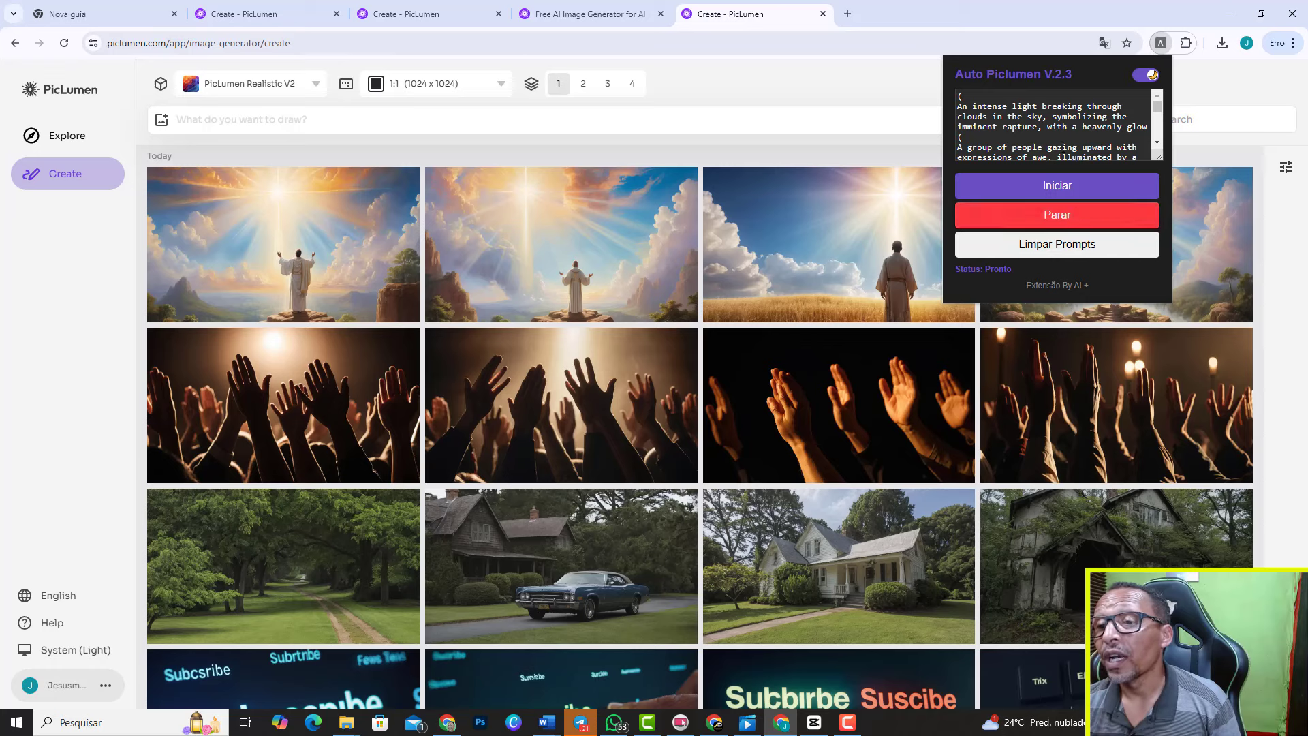
{"action": "left_click", "coordinate": [1044, 253]}
{"action": "left_click", "coordinate": [962, 100]}
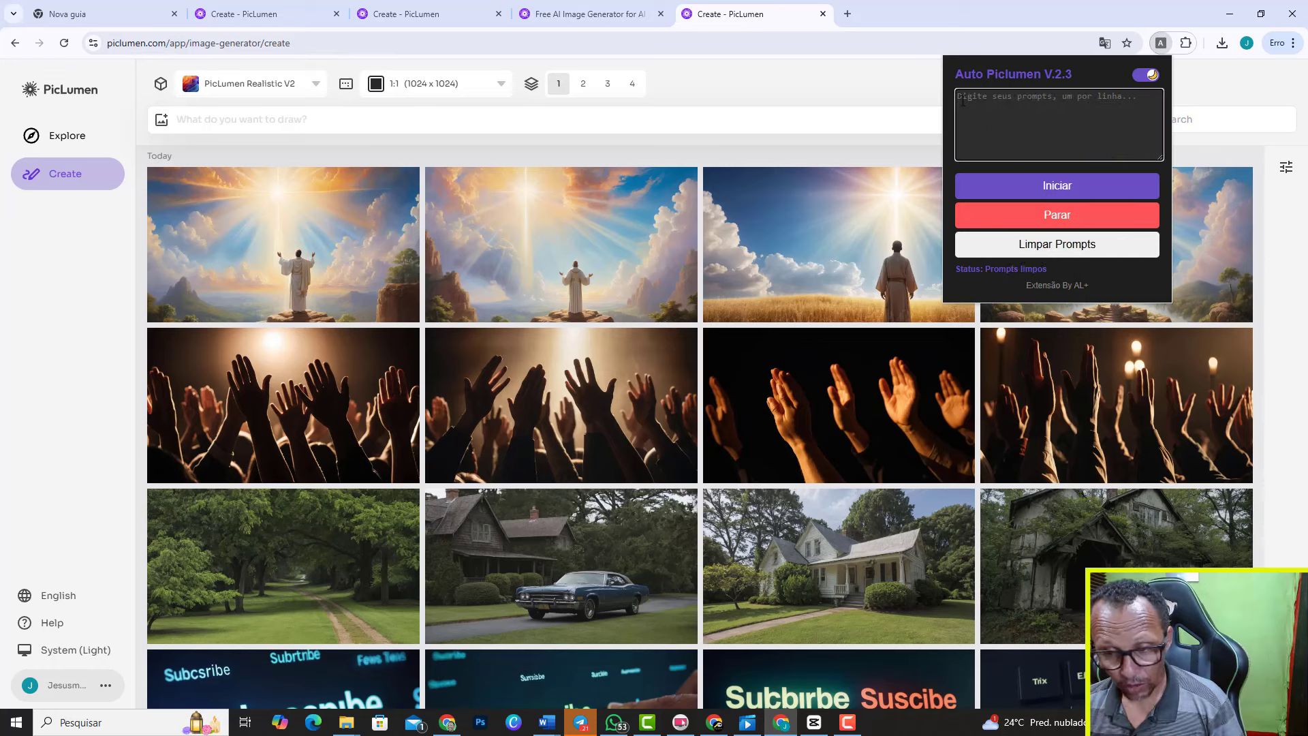
{"action": "key", "text": "ctrl+v"}
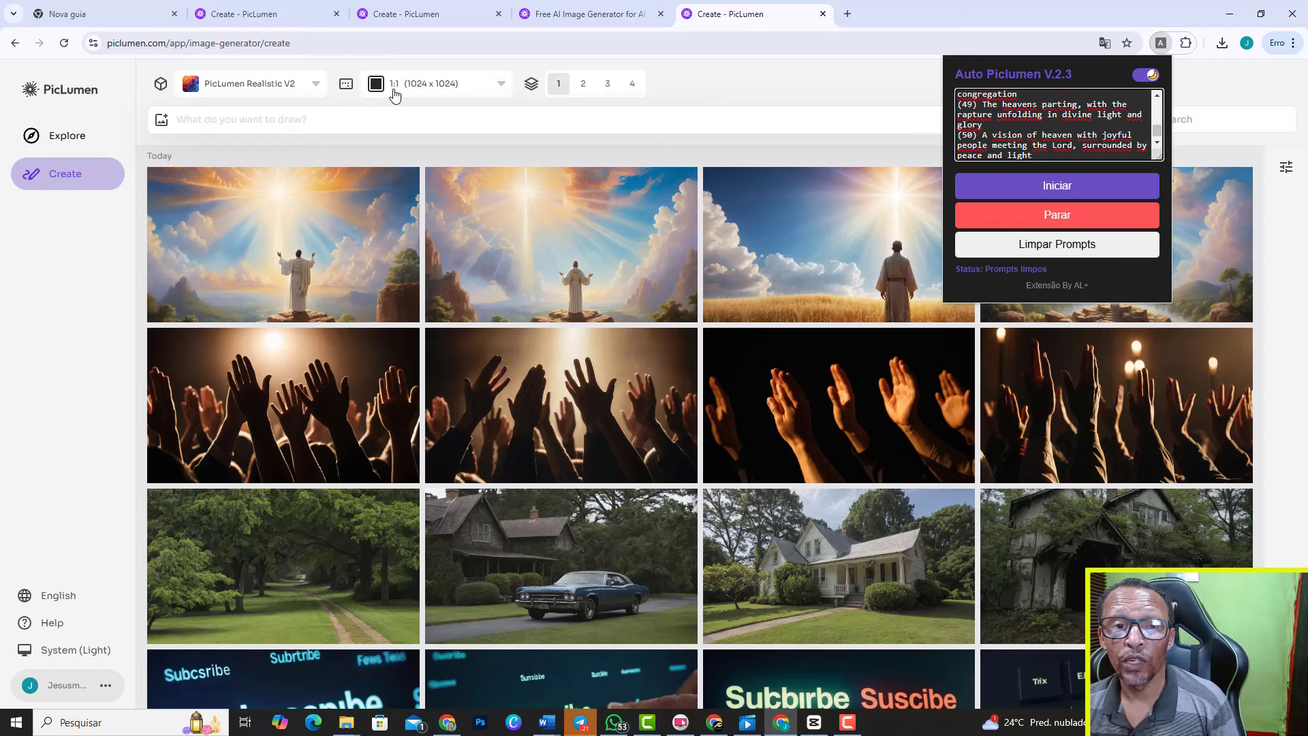
Set the image size to 16:9 (1344 x 768) with 4 images per prompt, then reopen Auto Piclumen
{"action": "left_click", "coordinate": [503, 89]}
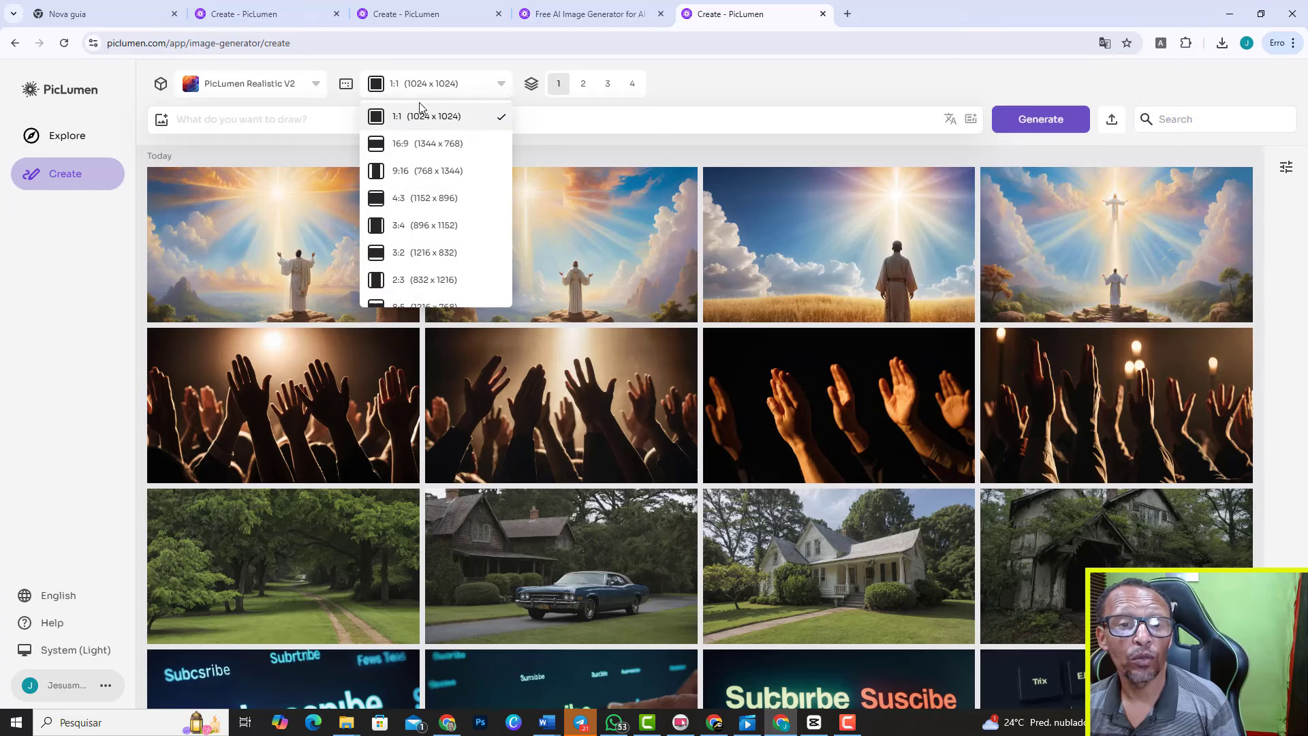
{"action": "left_click", "coordinate": [402, 145]}
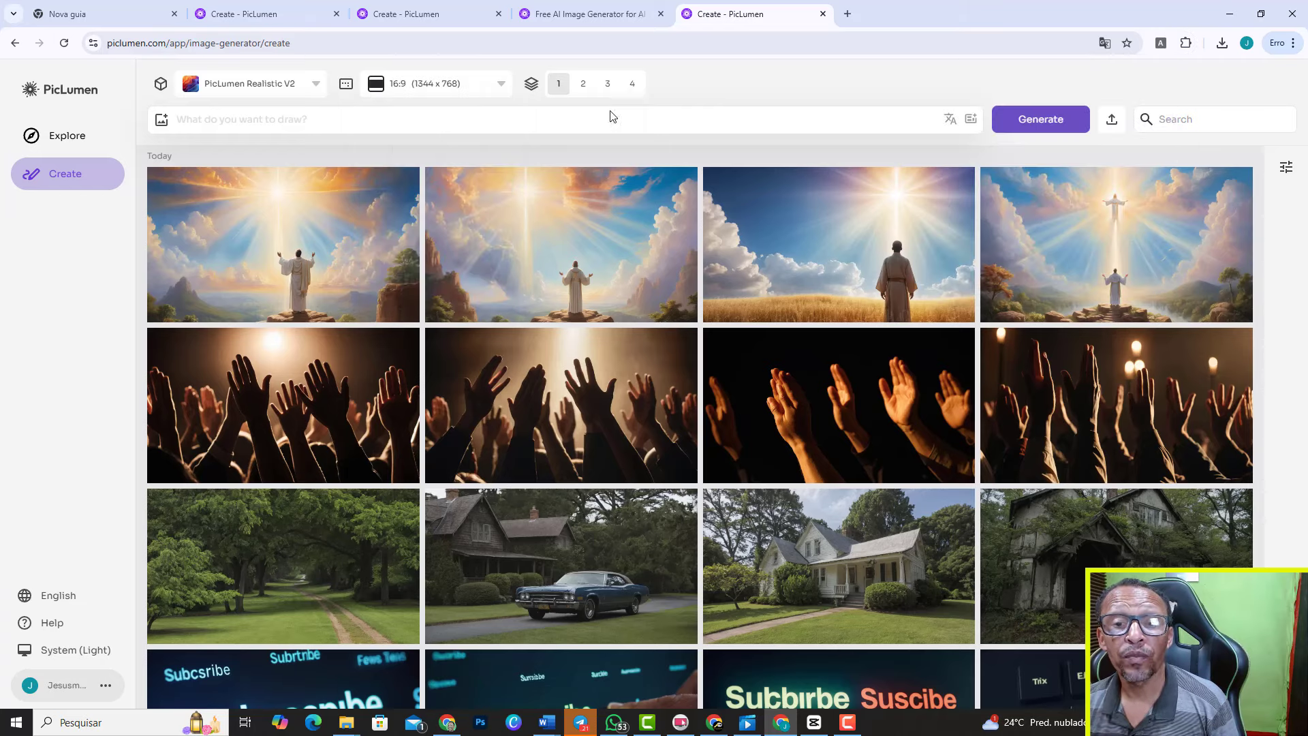
{"action": "left_click", "coordinate": [632, 85]}
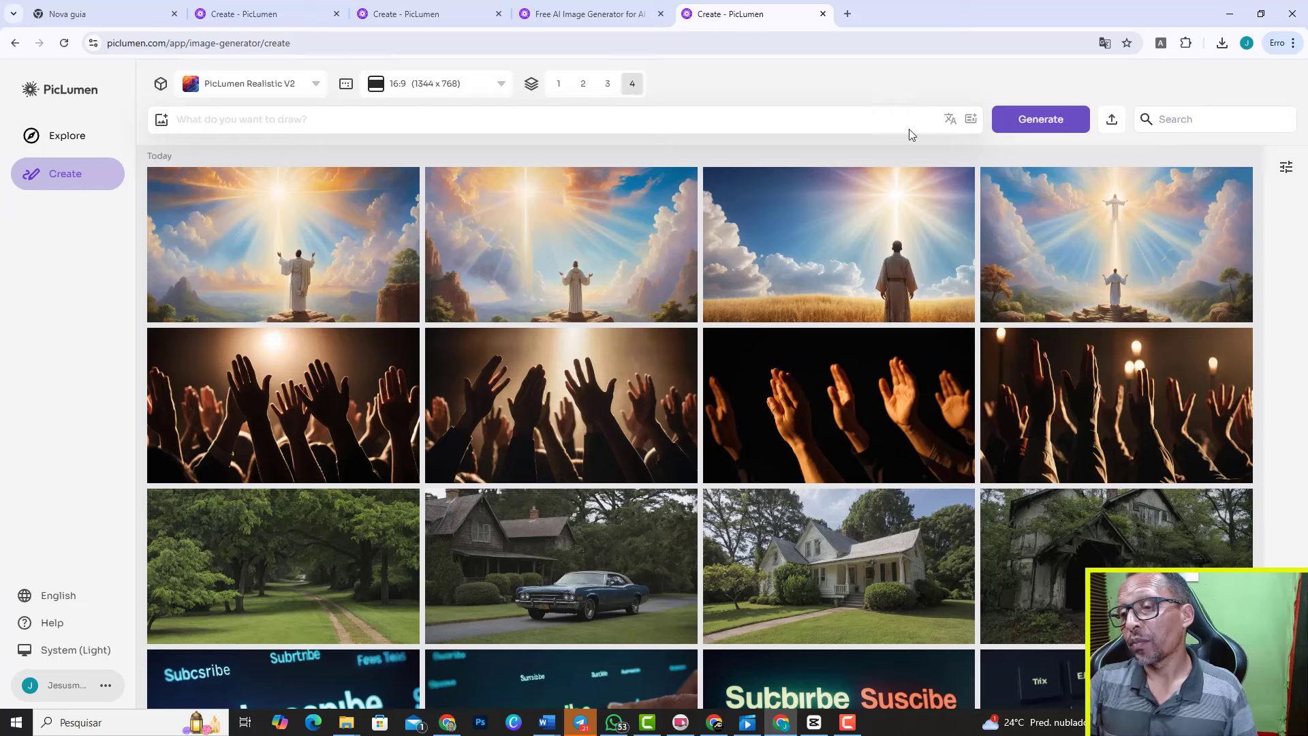
{"action": "left_click", "coordinate": [1160, 45]}
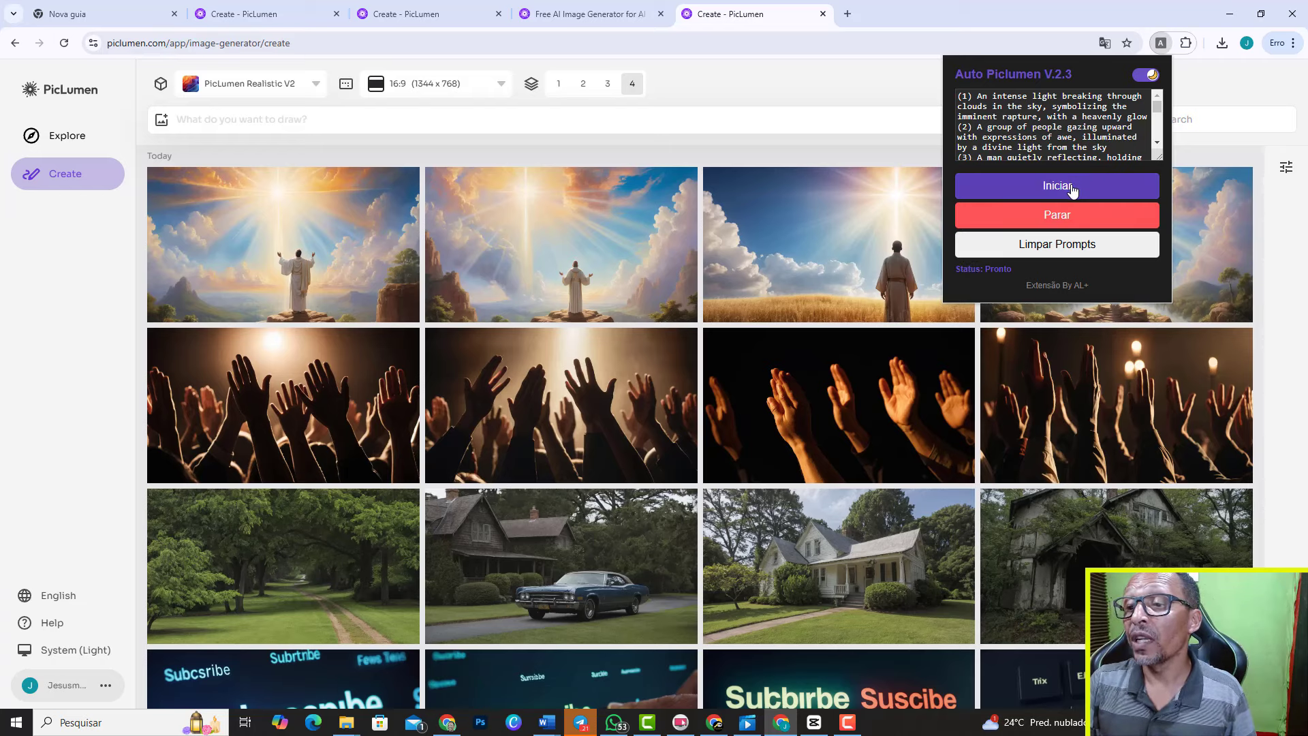
Start Auto Piclumen's automatic run of the prompts and open the latest download's folder
{"action": "left_click", "coordinate": [1050, 187]}
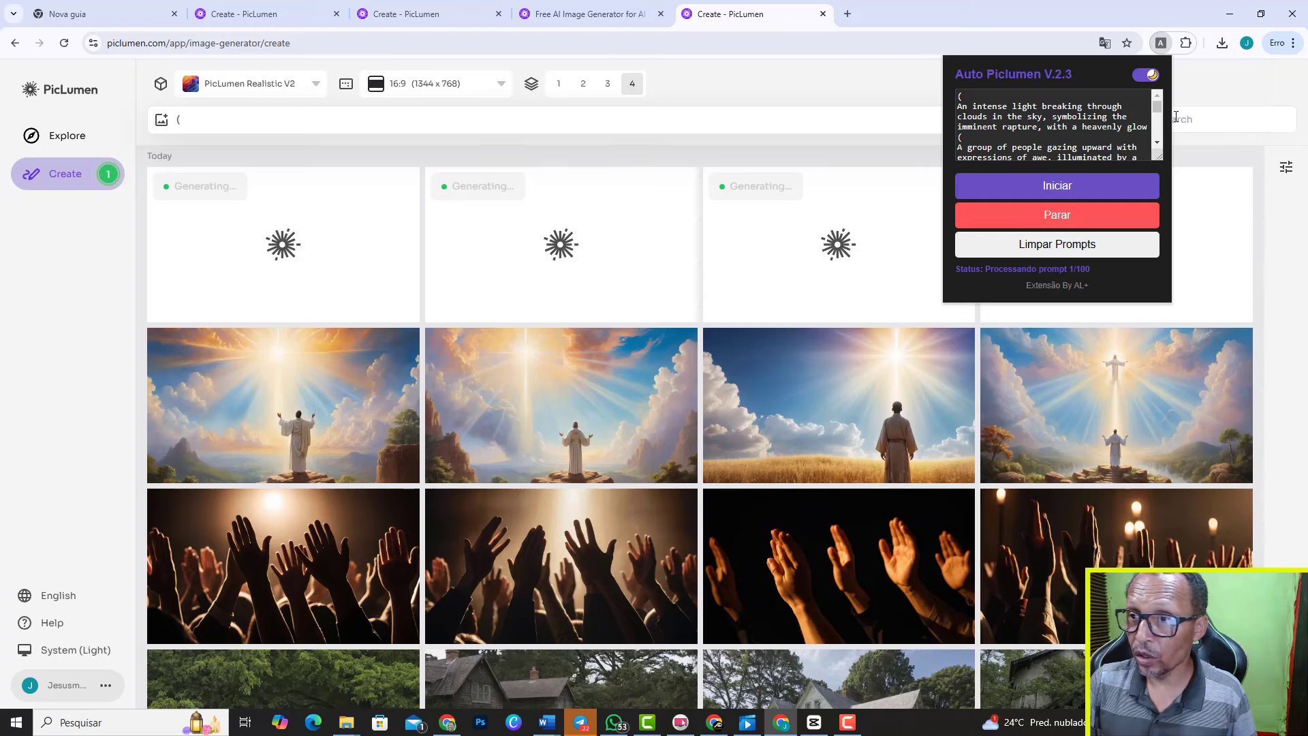
{"action": "left_click", "coordinate": [1223, 46]}
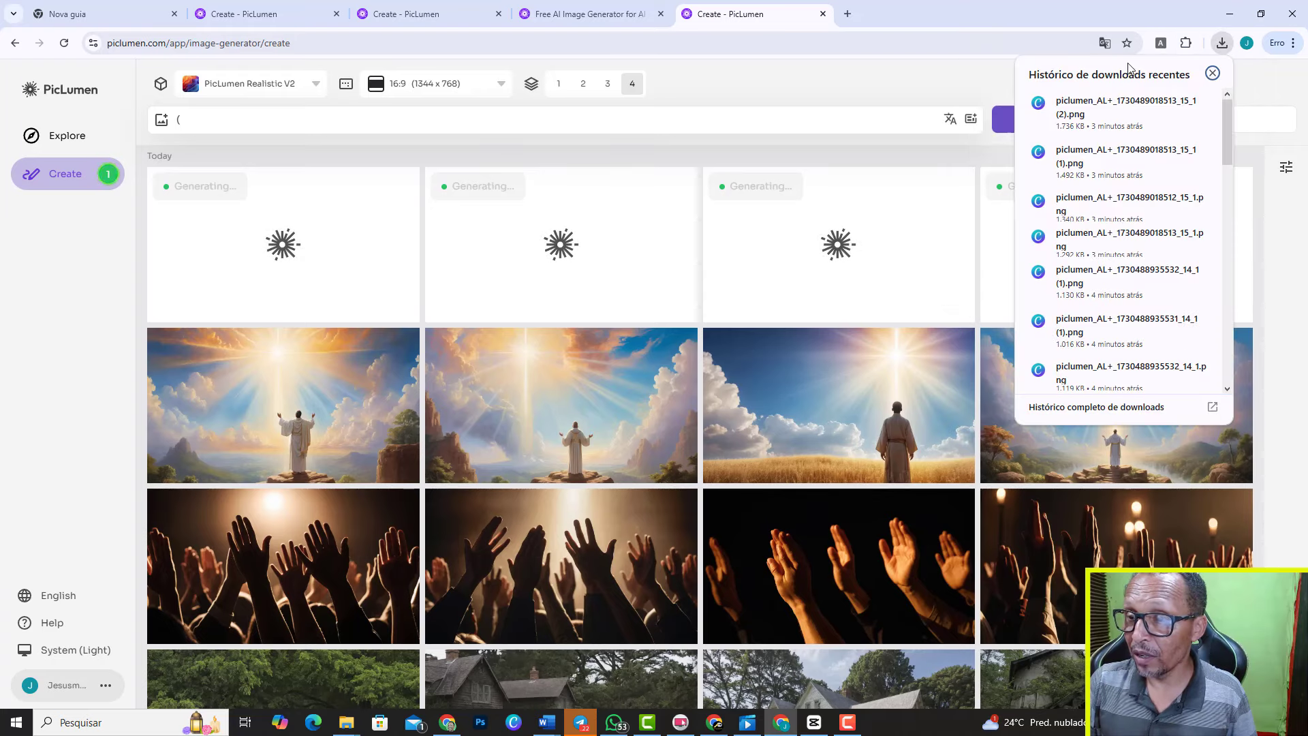
{"action": "scroll", "coordinate": [1072, 164], "scroll_direction": "down", "scroll_amount": 3}
{"action": "scroll", "coordinate": [1072, 205], "scroll_direction": "down", "scroll_amount": 3}
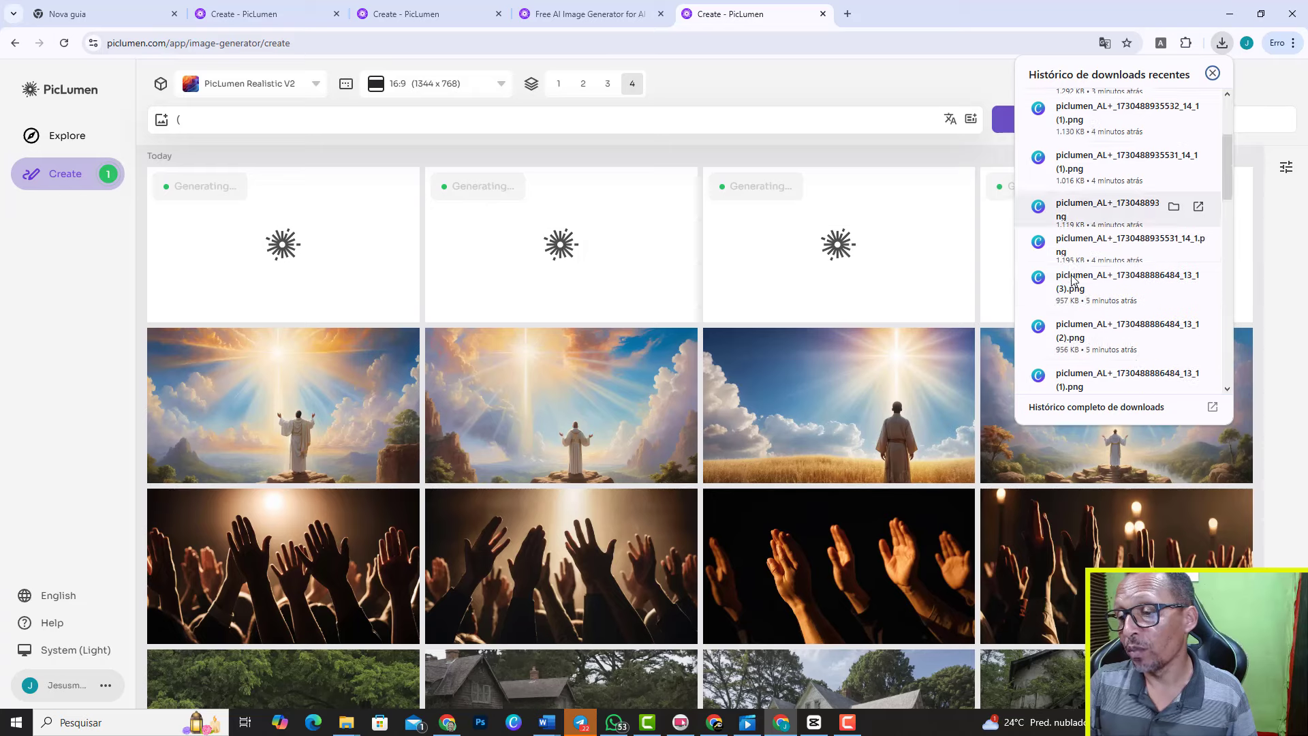
{"action": "scroll", "coordinate": [1071, 239], "scroll_direction": "down", "scroll_amount": 2}
{"action": "scroll", "coordinate": [1071, 272], "scroll_direction": "down", "scroll_amount": 2}
{"action": "scroll", "coordinate": [1071, 279], "scroll_direction": "up", "scroll_amount": 2}
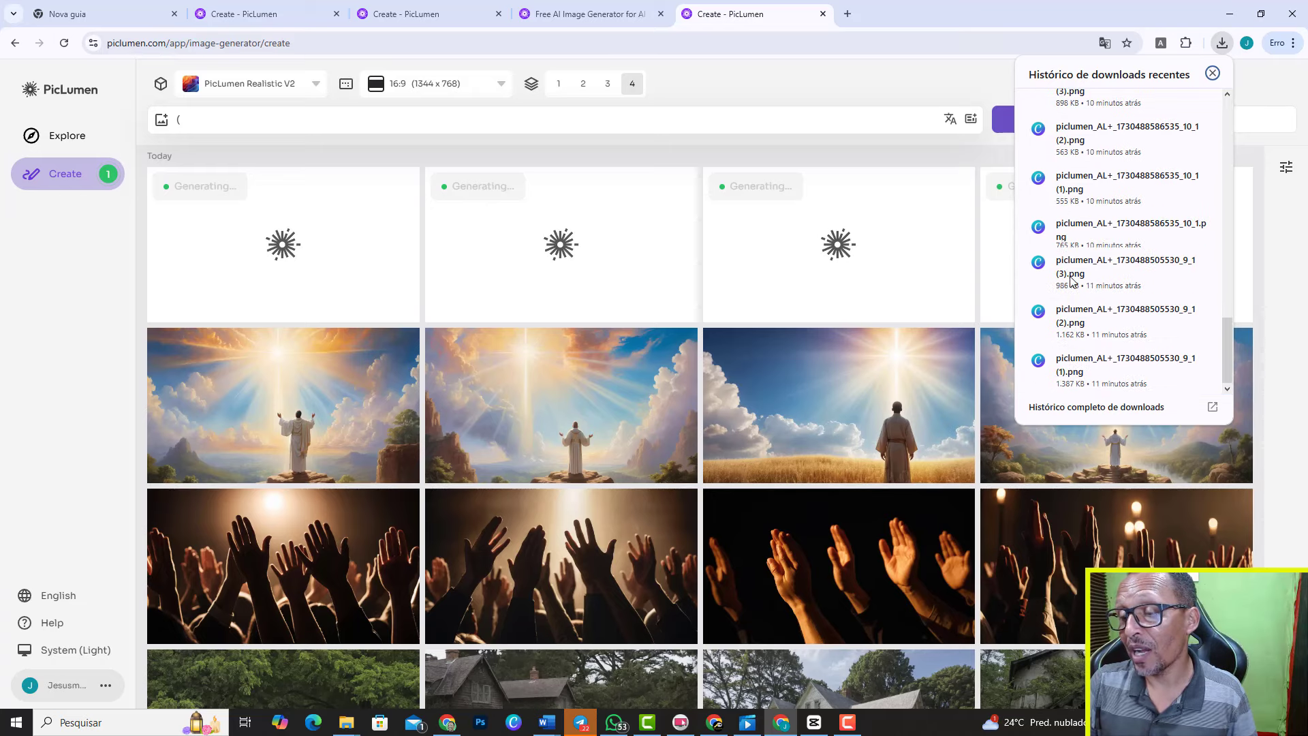
{"action": "scroll", "coordinate": [1070, 278], "scroll_direction": "up", "scroll_amount": 5}
{"action": "scroll", "coordinate": [1069, 278], "scroll_direction": "up", "scroll_amount": 3}
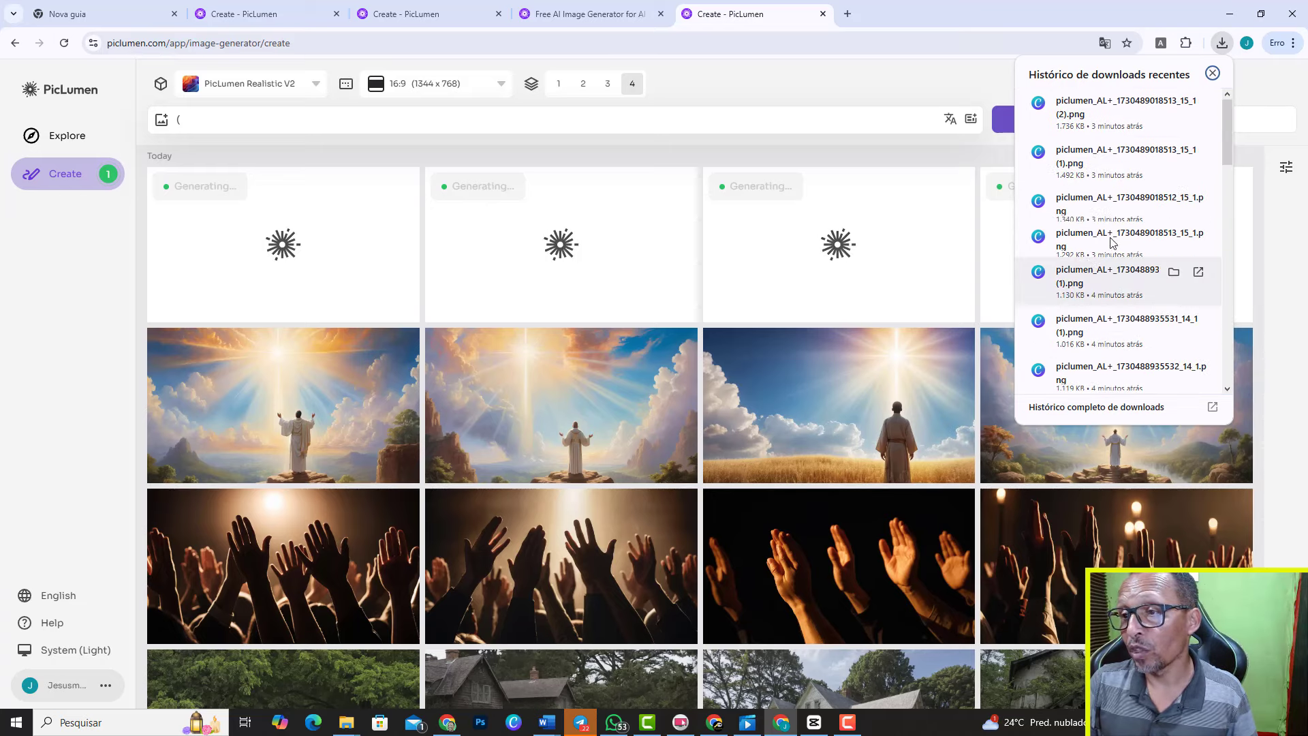
{"action": "left_click", "coordinate": [1174, 104]}
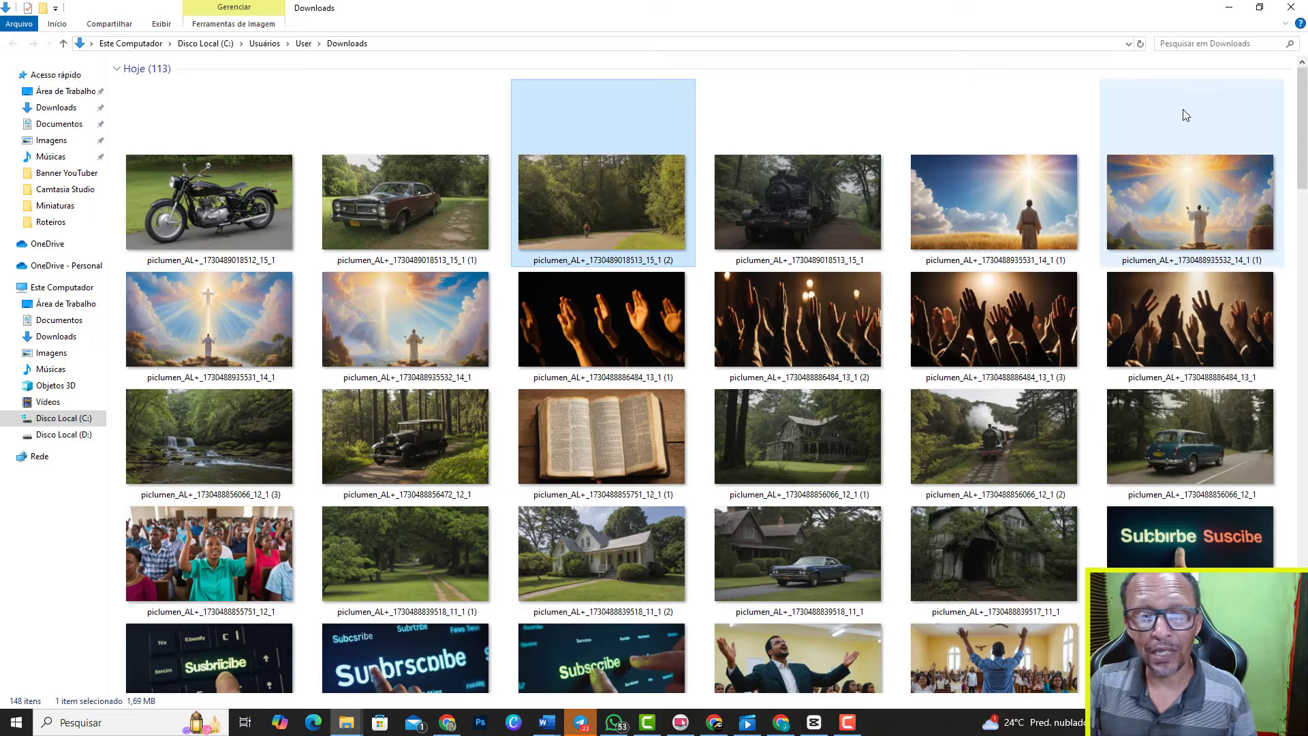
Browse the 152-item Downloads folder with the four new piclumen PNGs, then return to PicLumen
{"action": "scroll", "coordinate": [1185, 173], "scroll_direction": "down", "scroll_amount": 3}
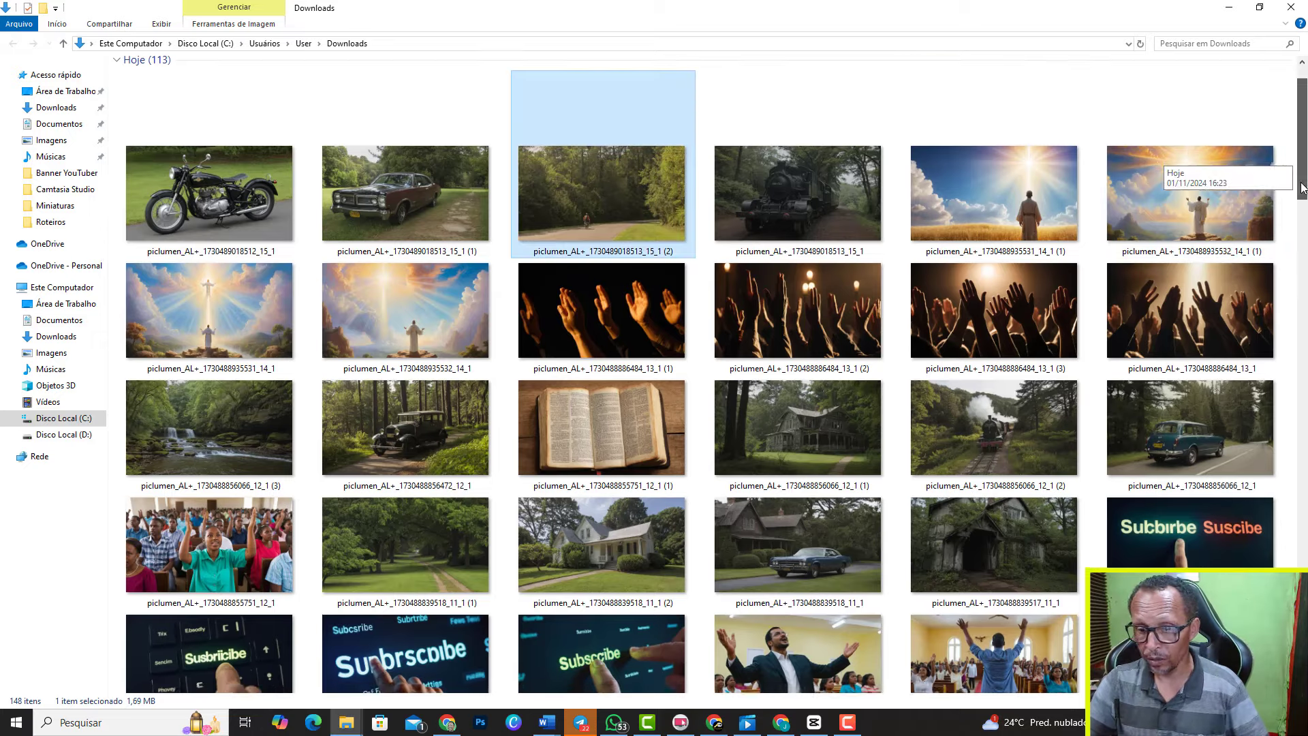
{"action": "left_click_drag", "start_coordinate": [1298, 221], "coordinate": [1287, 281]}
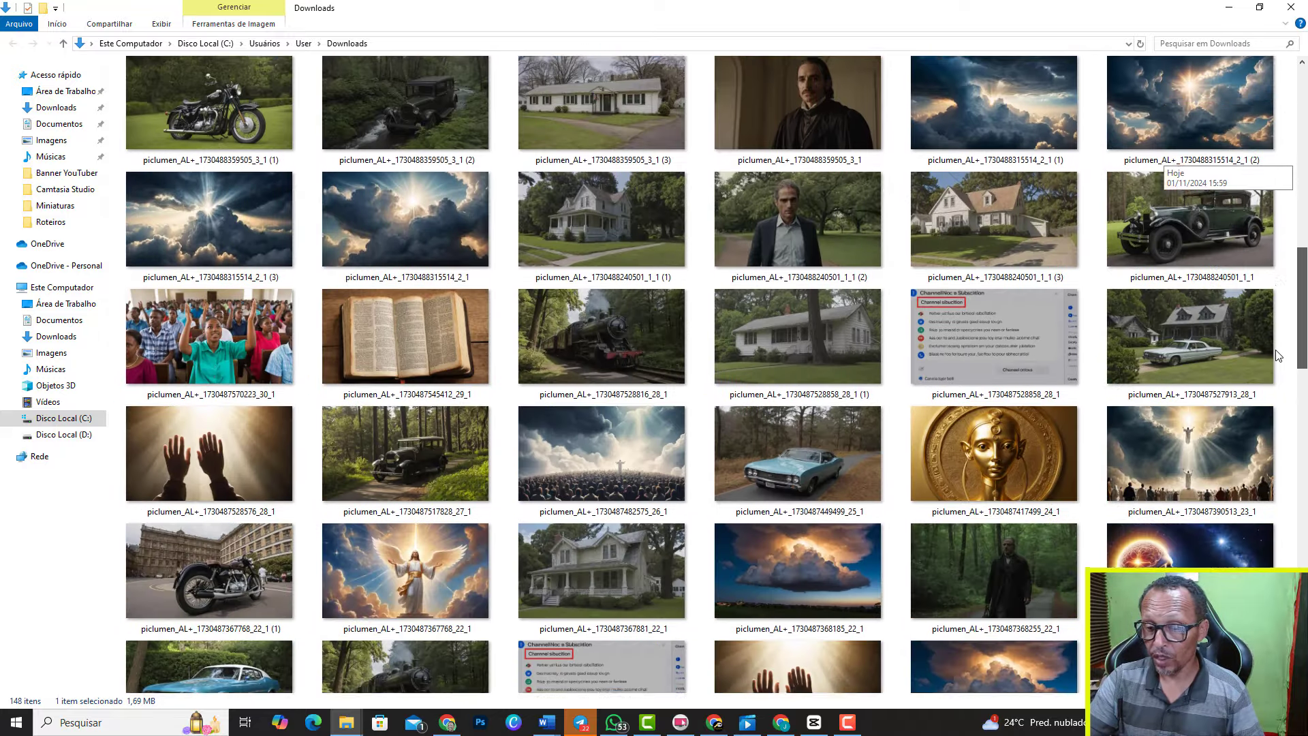
{"action": "mouse_move", "coordinate": [1287, 281]}
{"action": "left_mouse_down"}
{"action": "mouse_move", "coordinate": [1278, 467]}
{"action": "mouse_move", "coordinate": [1303, 159]}
{"action": "left_mouse_up"}
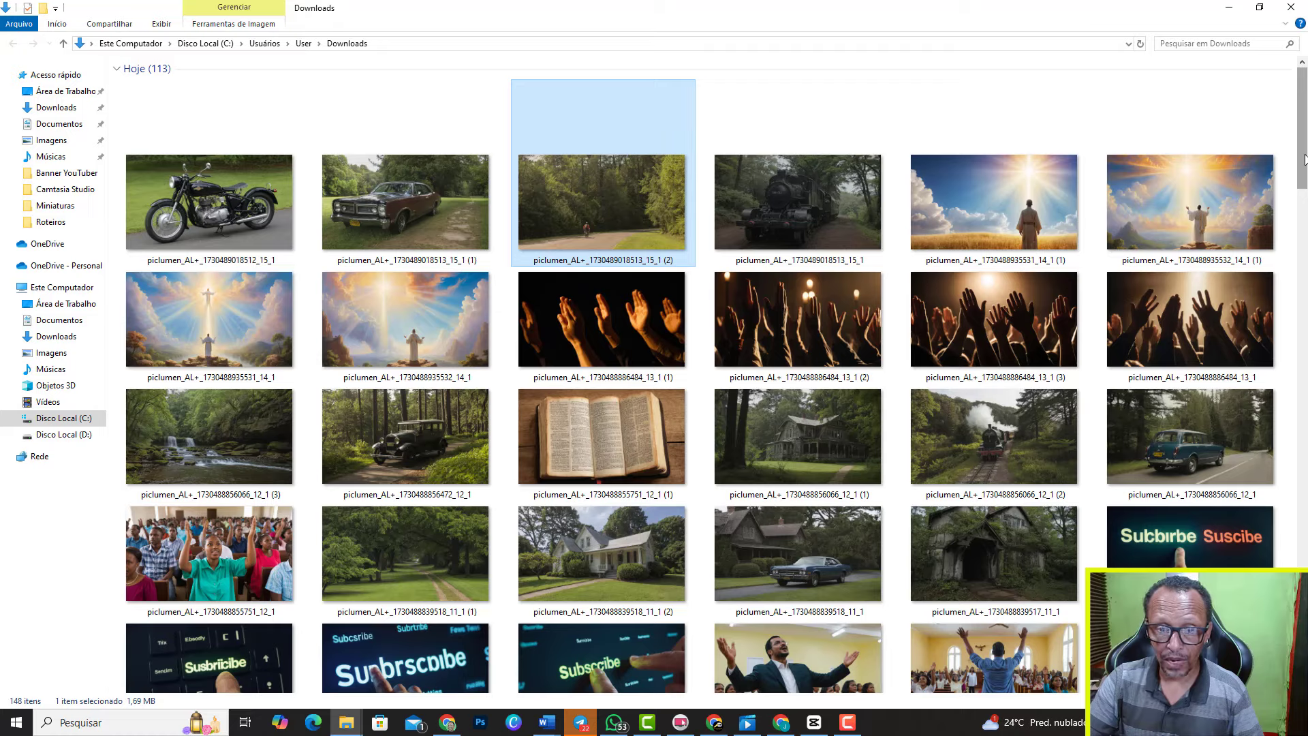
{"action": "scroll", "coordinate": [568, 387], "scroll_direction": "down", "scroll_amount": 10}
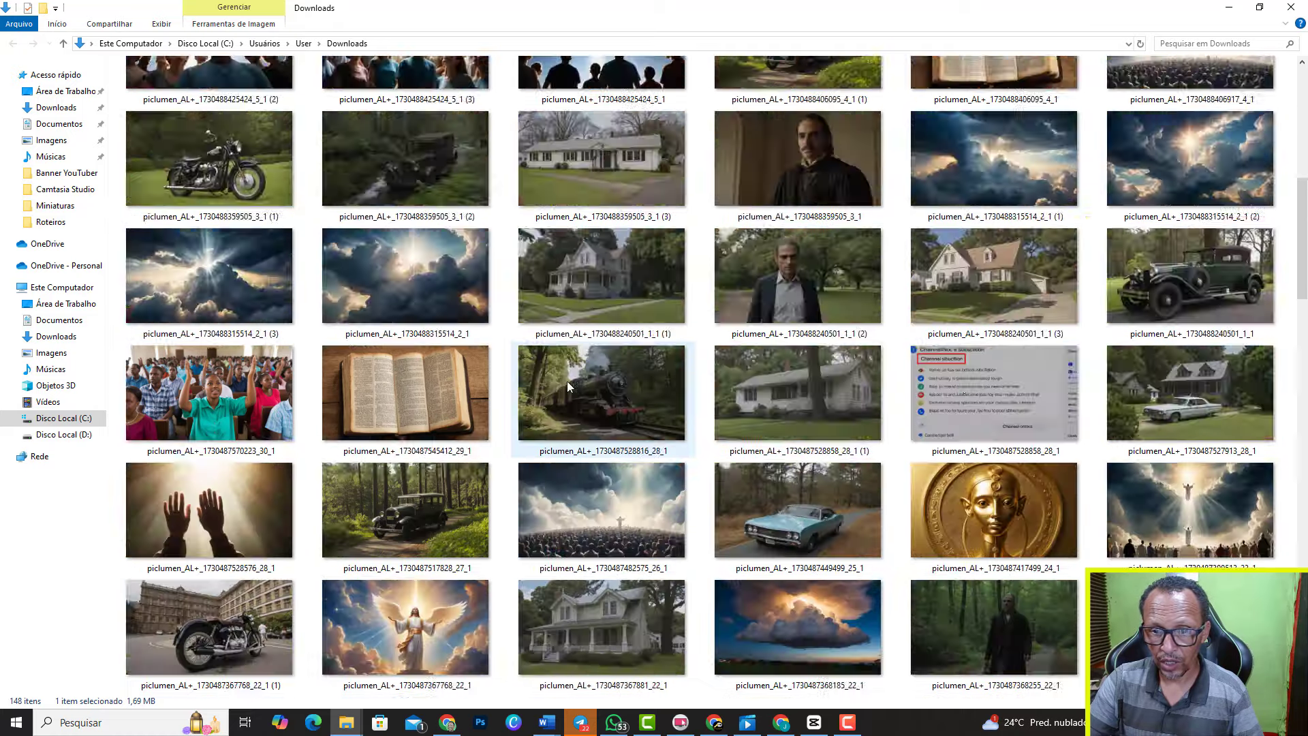
{"action": "scroll", "coordinate": [567, 382], "scroll_direction": "up", "scroll_amount": 10}
{"action": "scroll", "coordinate": [566, 381], "scroll_direction": "down", "scroll_amount": 6}
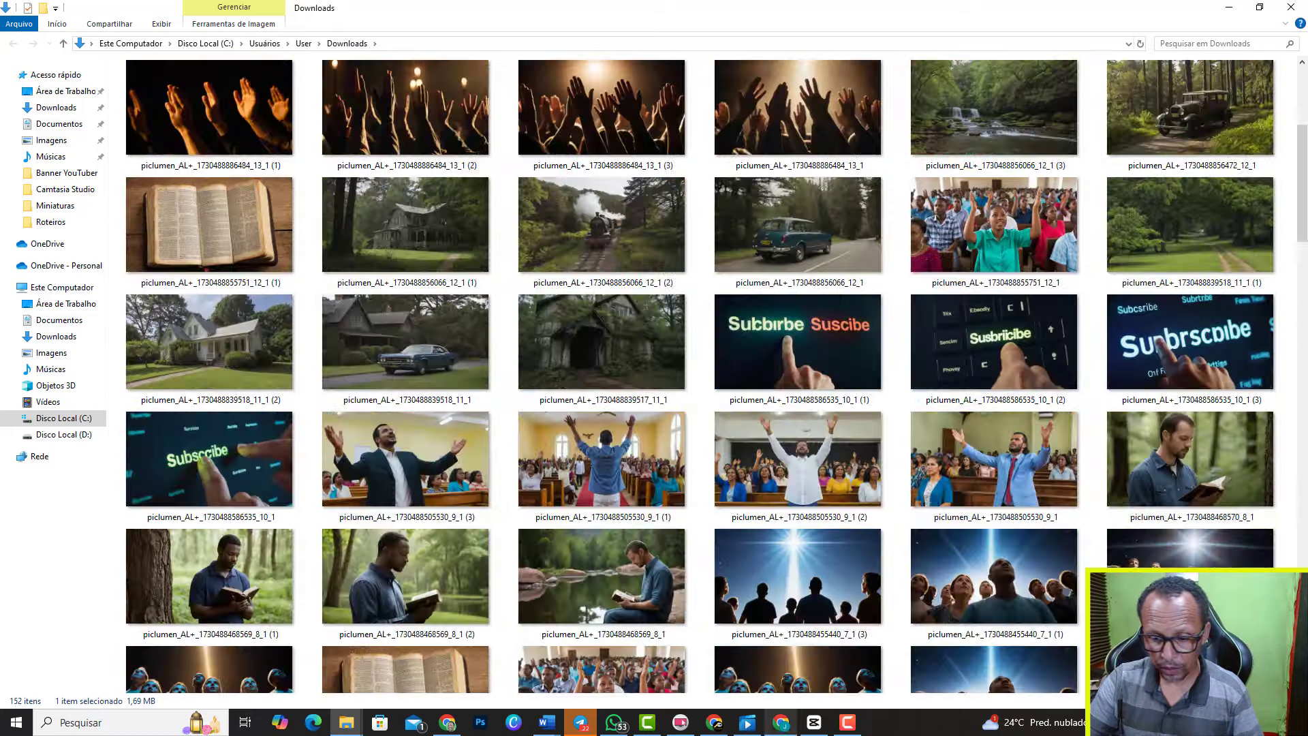
{"action": "left_click", "coordinate": [780, 723]}
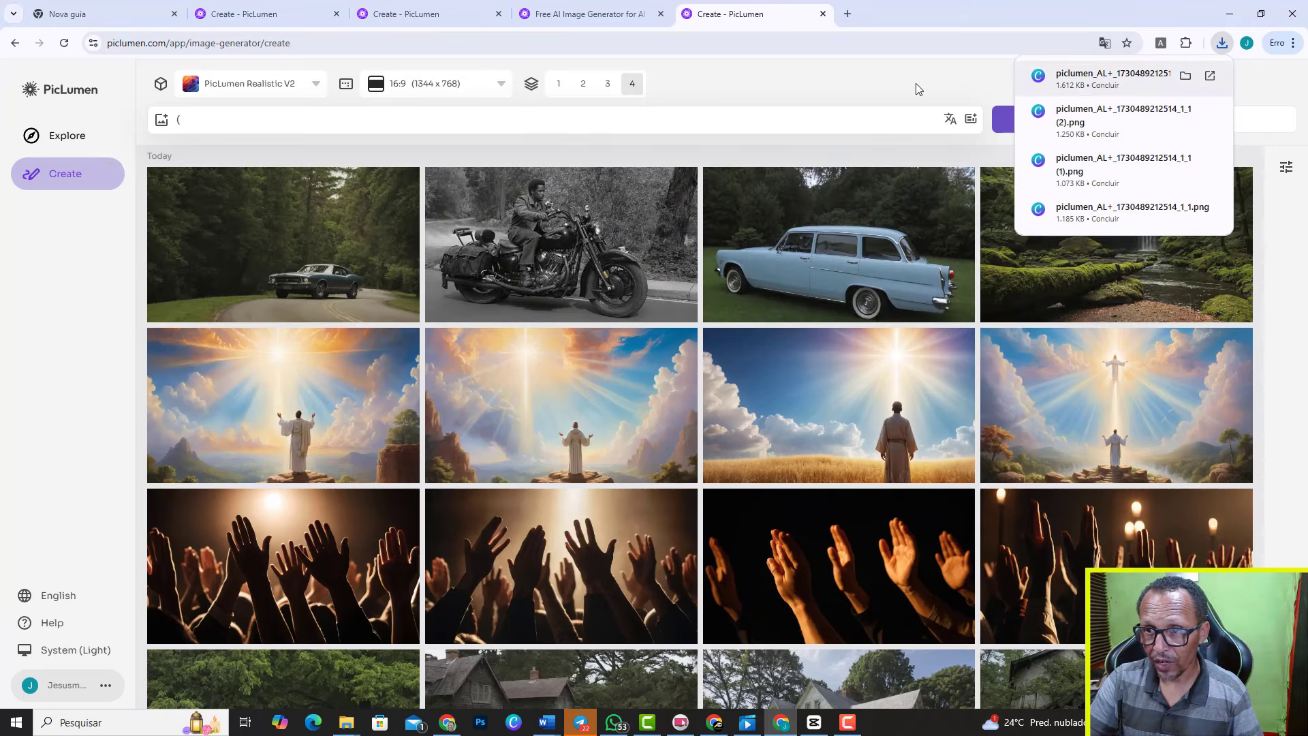
Generate four images for the intense-light-through-clouds prompt and show the newest download in its folder
{"action": "left_click", "coordinate": [885, 76]}
{"action": "mouse_move", "coordinate": [1044, 350]}
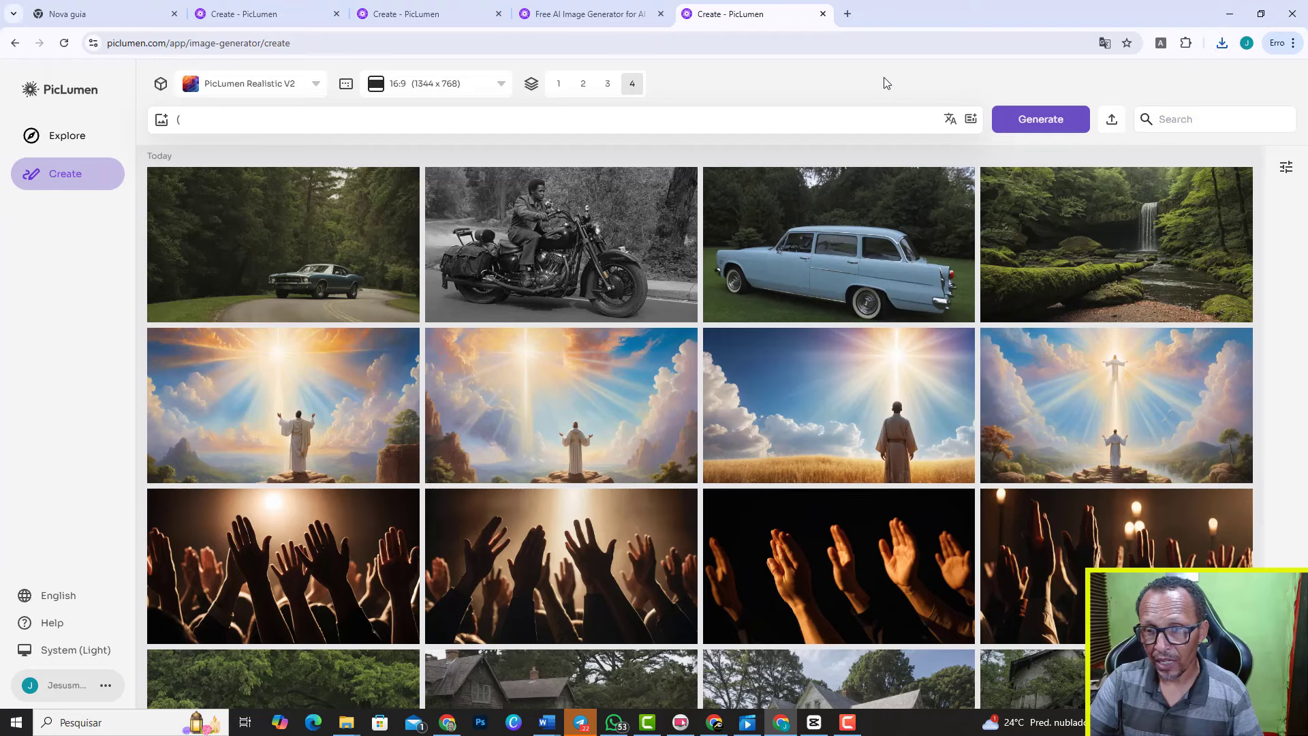
{"action": "key", "text": "Return"}
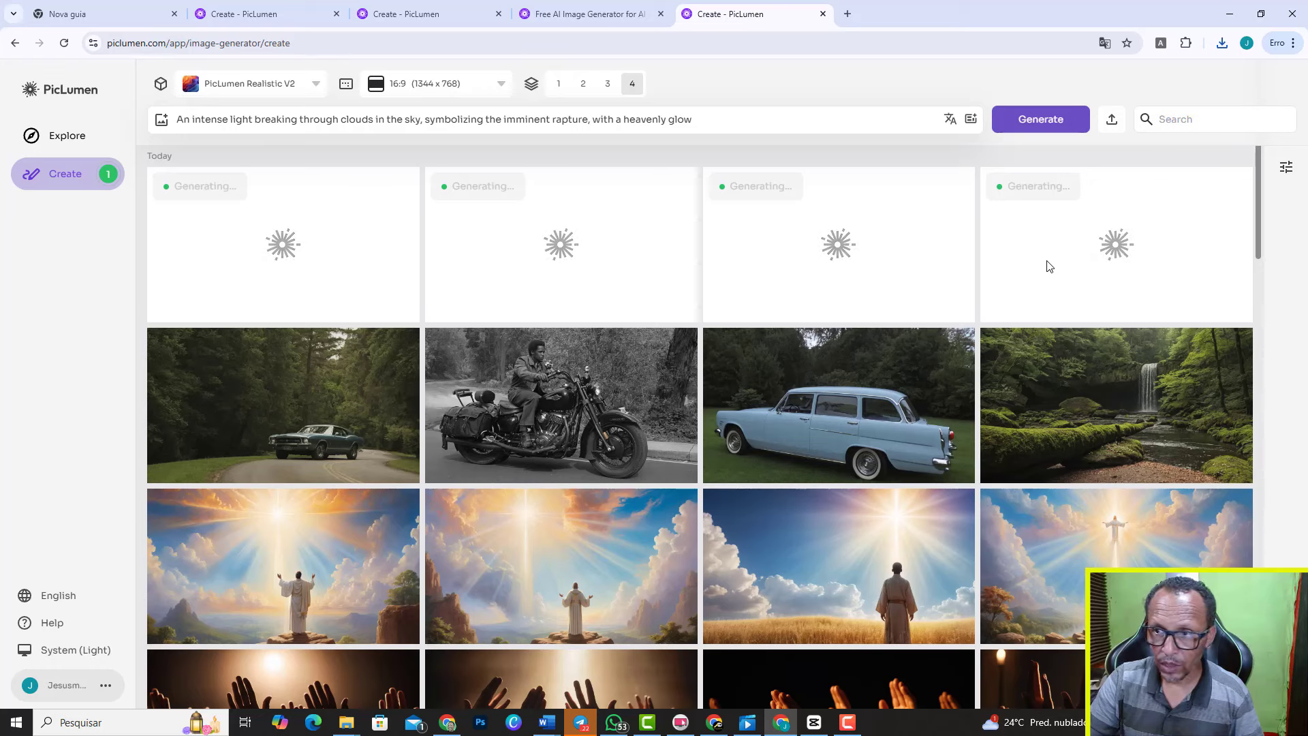
{"action": "left_click", "coordinate": [1221, 43]}
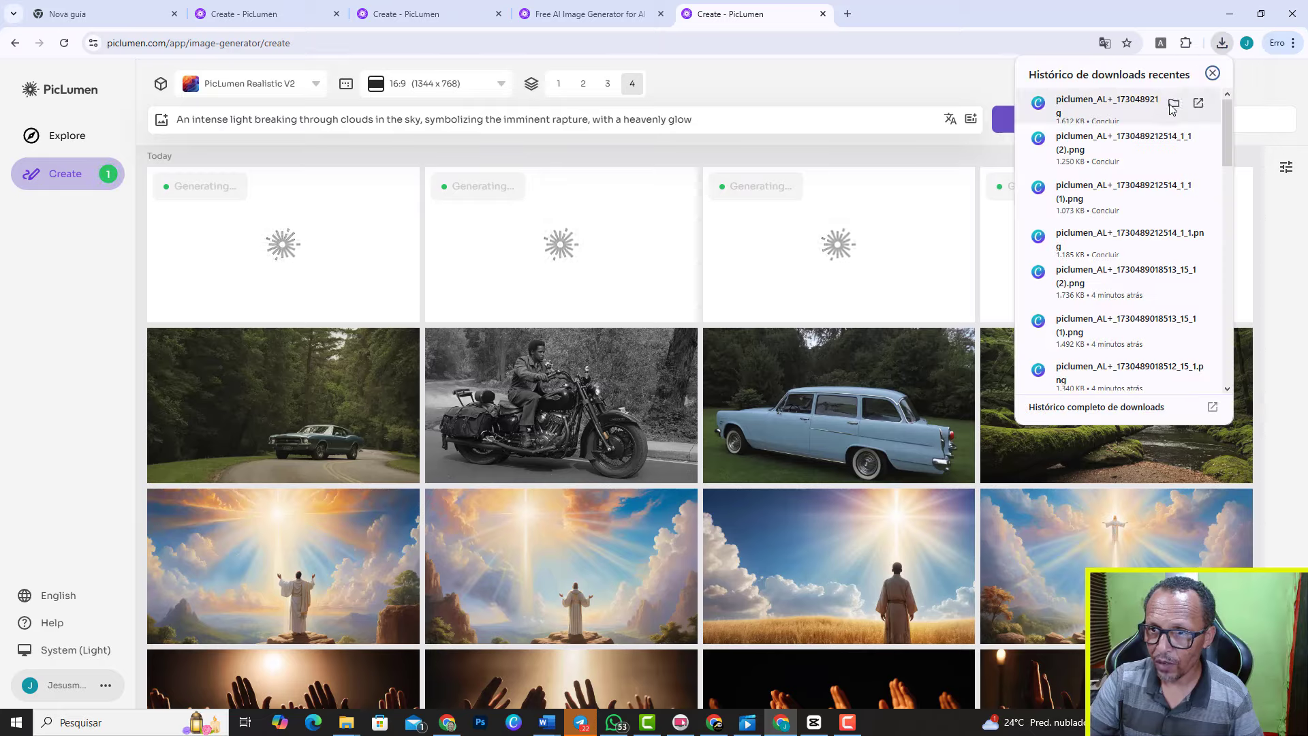
{"action": "left_click", "coordinate": [1181, 107]}
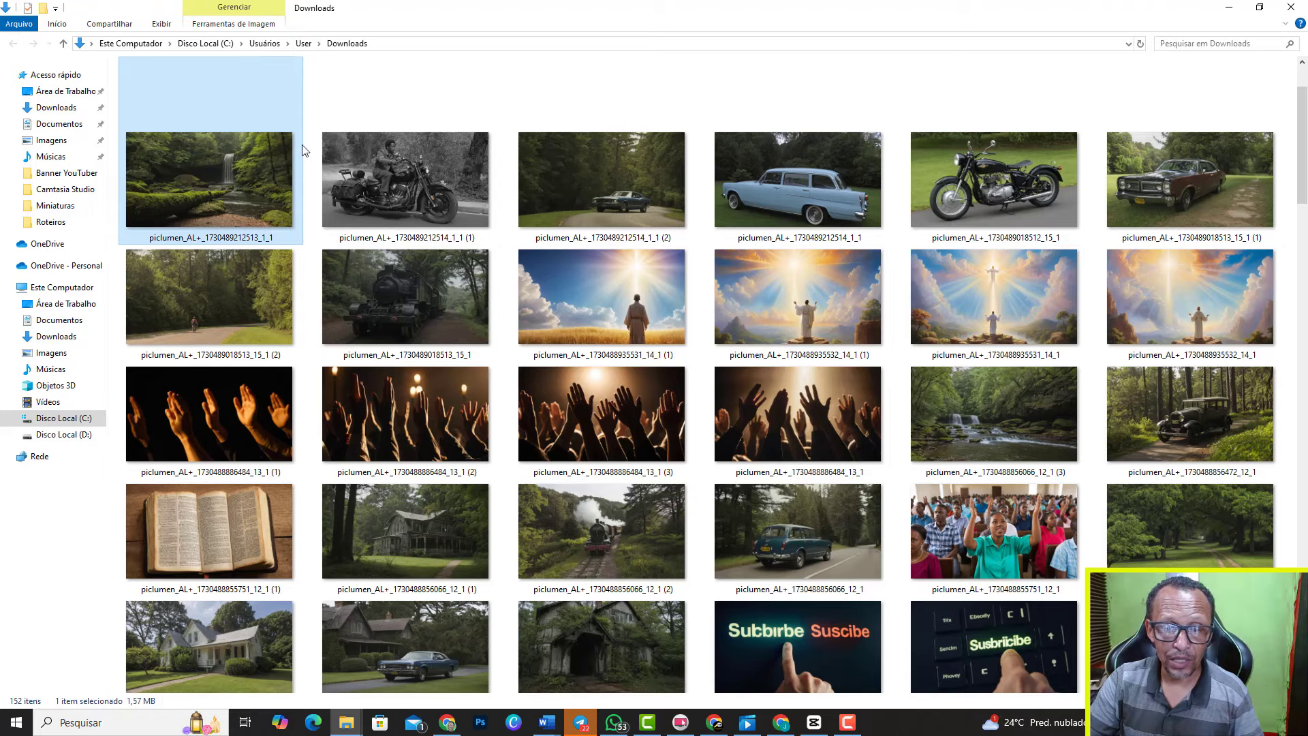
{"action": "scroll", "coordinate": [741, 245], "scroll_direction": "down", "scroll_amount": 10}
{"action": "scroll", "coordinate": [740, 240], "scroll_direction": "down", "scroll_amount": 10}
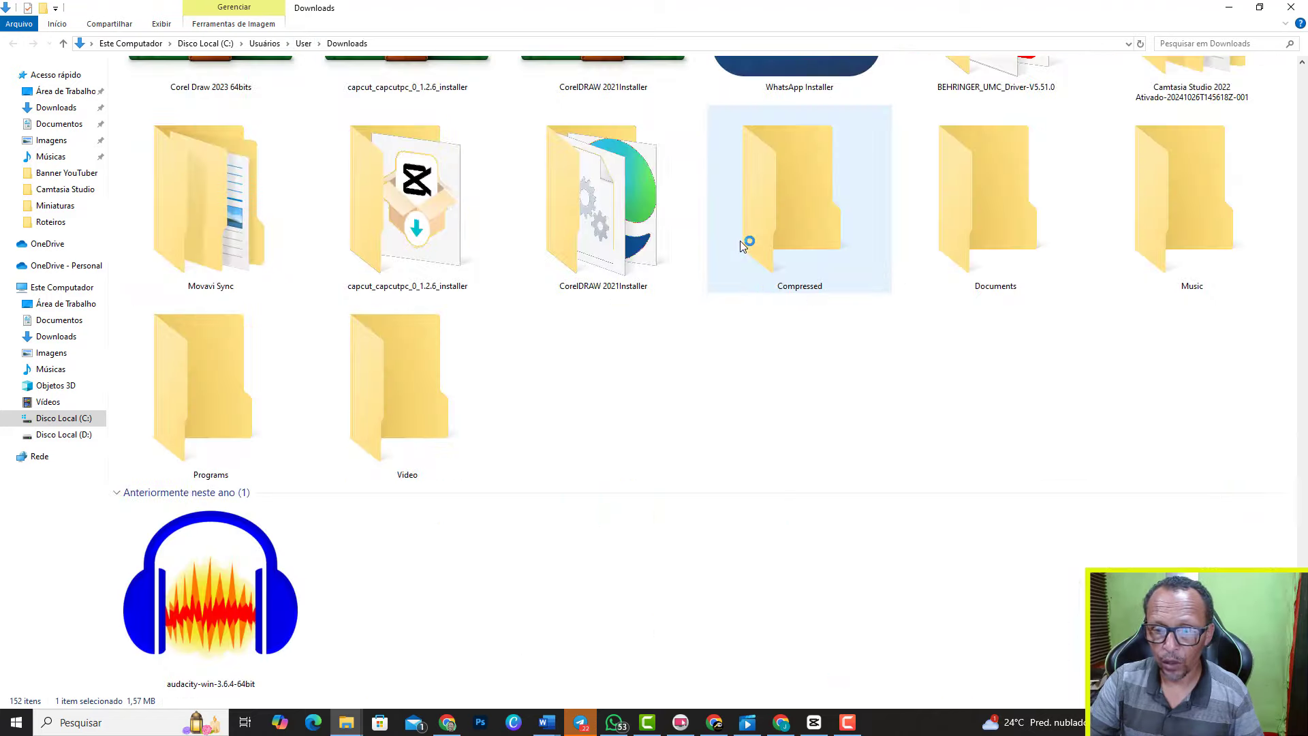
{"action": "scroll", "coordinate": [740, 240], "scroll_direction": "up", "scroll_amount": 10}
{"action": "scroll", "coordinate": [740, 240], "scroll_direction": "up", "scroll_amount": 10}
{"action": "scroll", "coordinate": [745, 248], "scroll_direction": "up", "scroll_amount": 5}
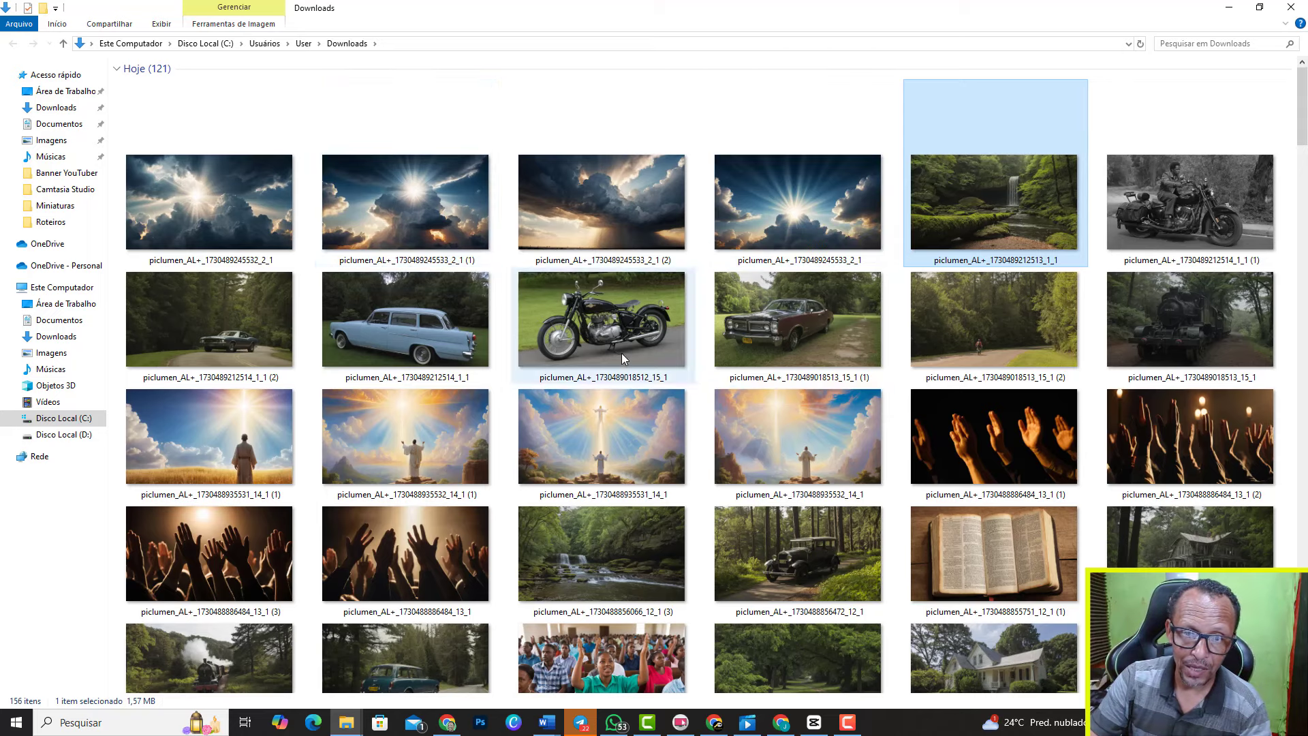
{"action": "scroll", "coordinate": [734, 500], "scroll_direction": "down", "scroll_amount": 4}
{"action": "scroll", "coordinate": [751, 508], "scroll_direction": "up", "scroll_amount": 3}
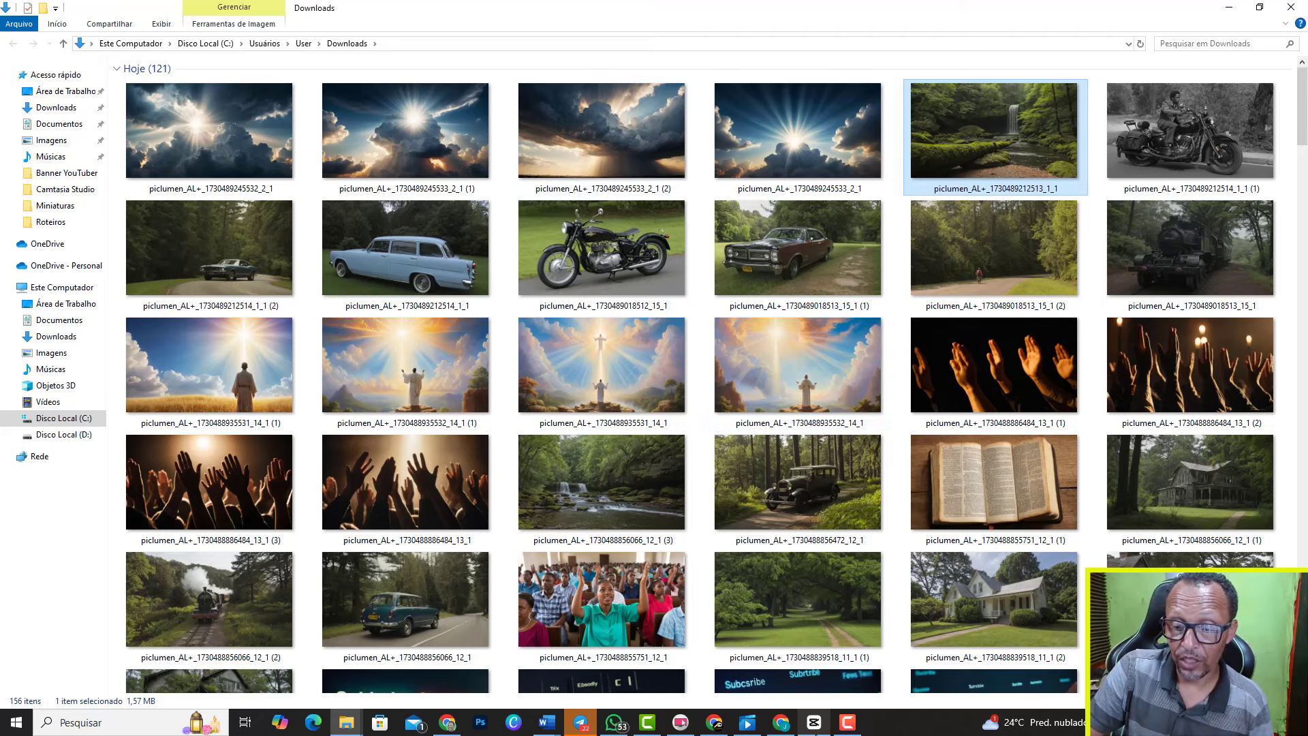
{"action": "mouse_move", "coordinate": [545, 722]}
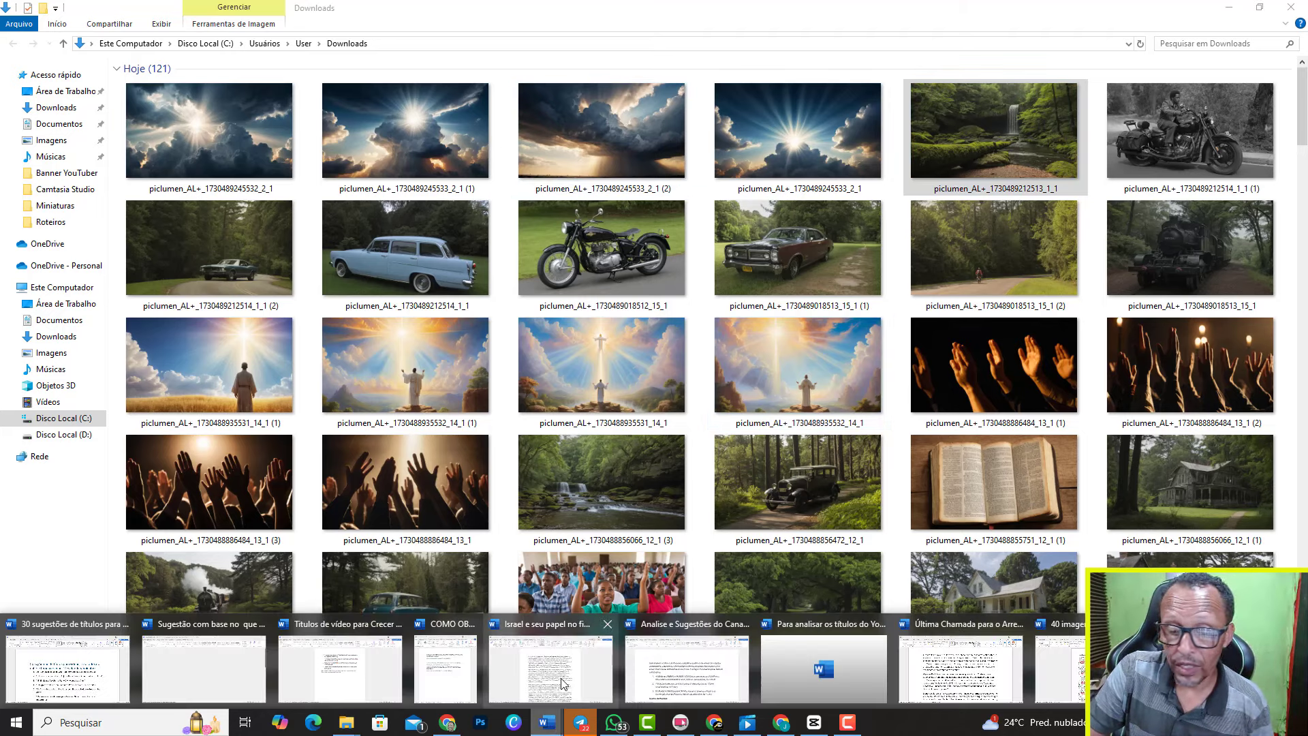
Bring the 'Última Chamada para o Arrebatamento' script to the front among the open Word documents
{"action": "left_click", "coordinate": [555, 683]}
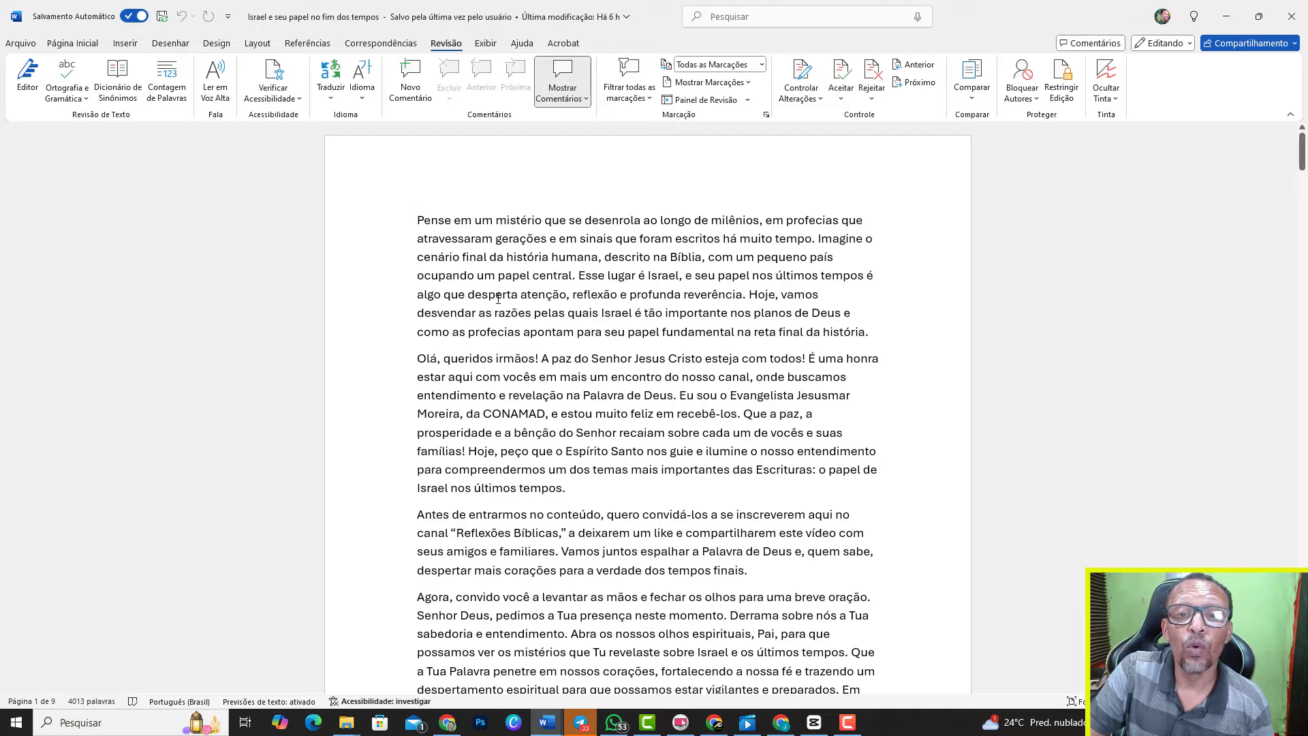
{"action": "left_click", "coordinate": [547, 722]}
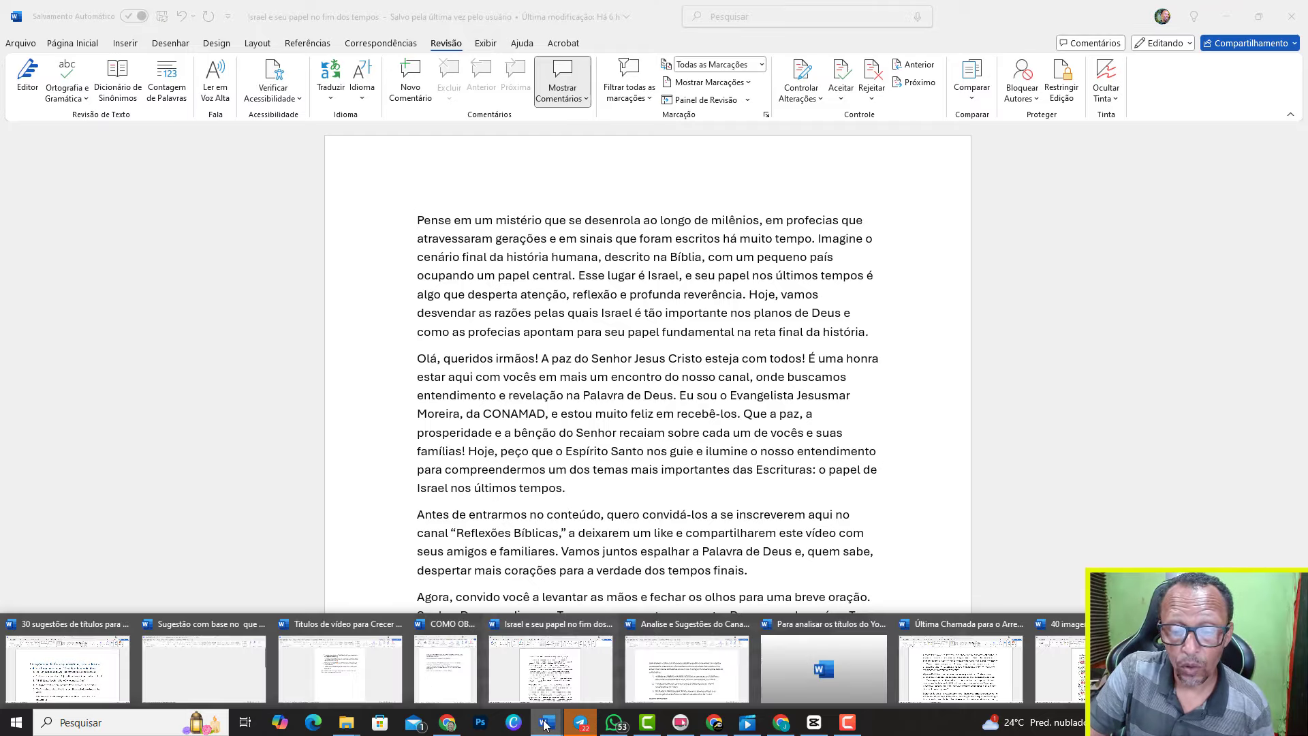
{"action": "left_click", "coordinate": [1060, 664]}
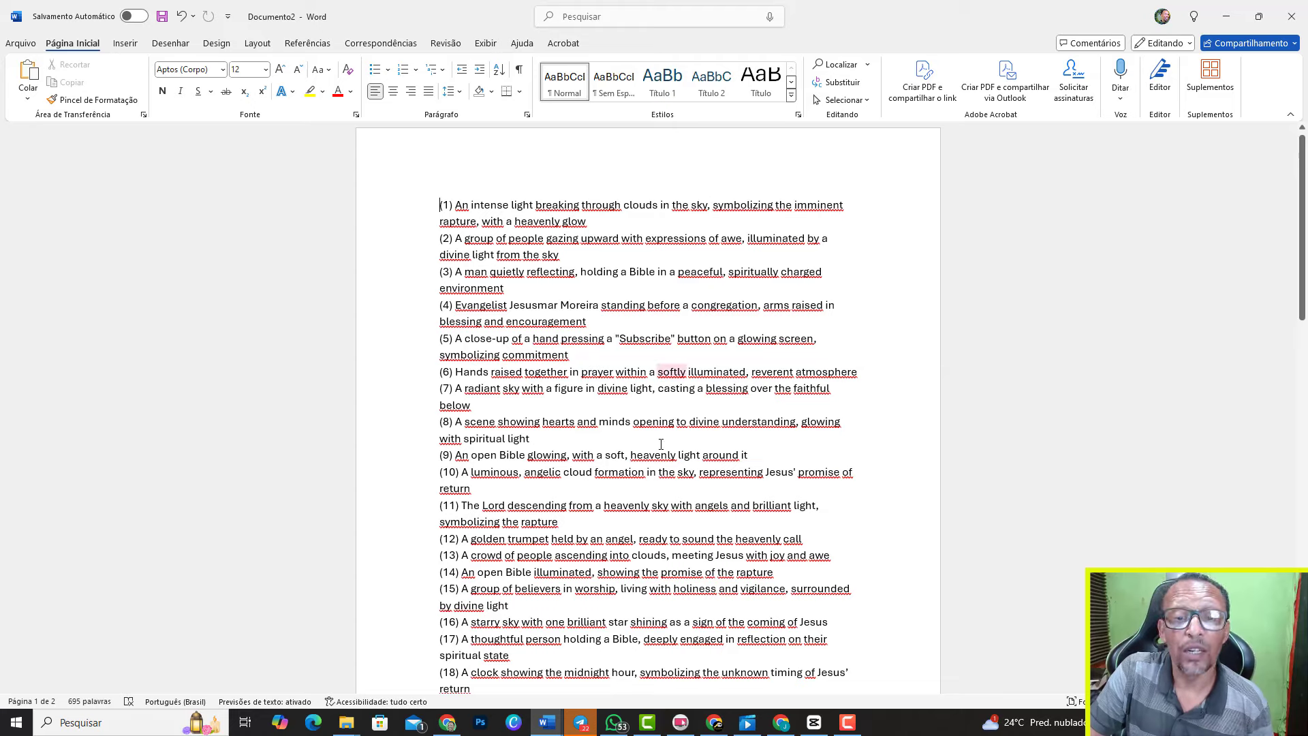
{"action": "left_click", "coordinate": [543, 725]}
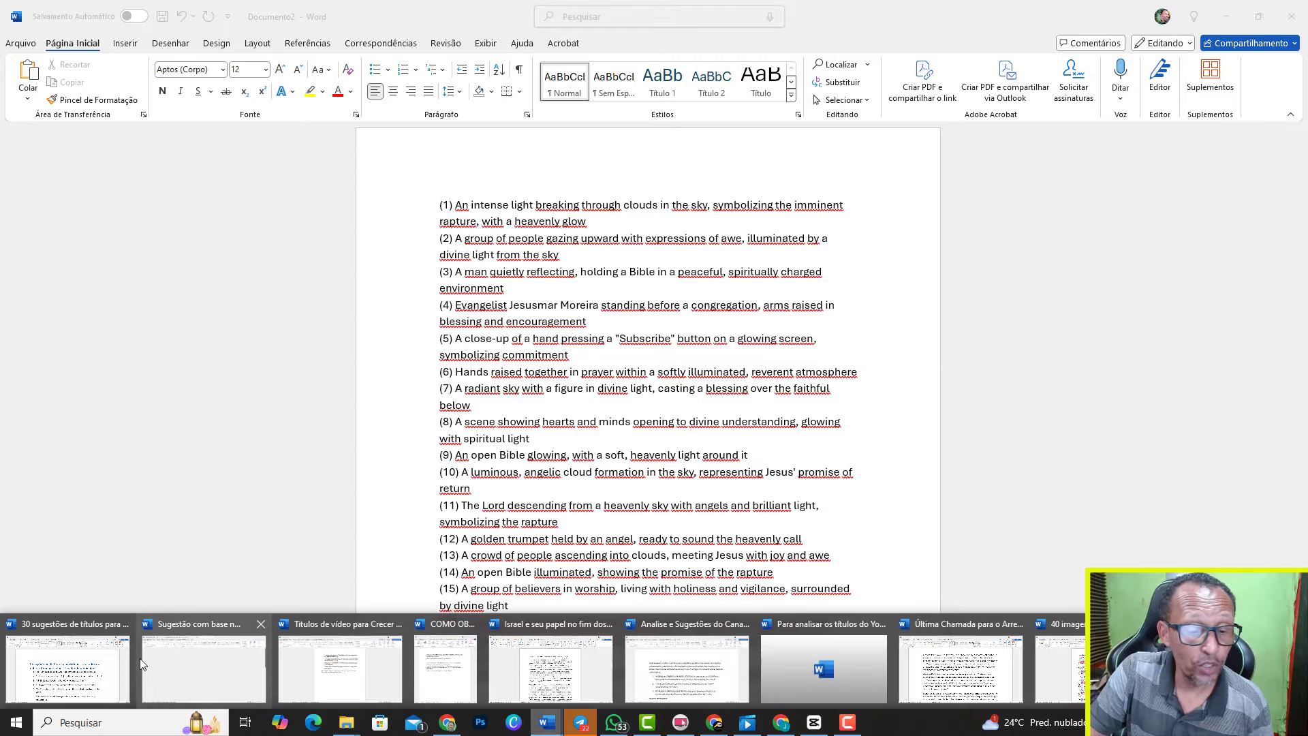
{"action": "left_click", "coordinate": [545, 681]}
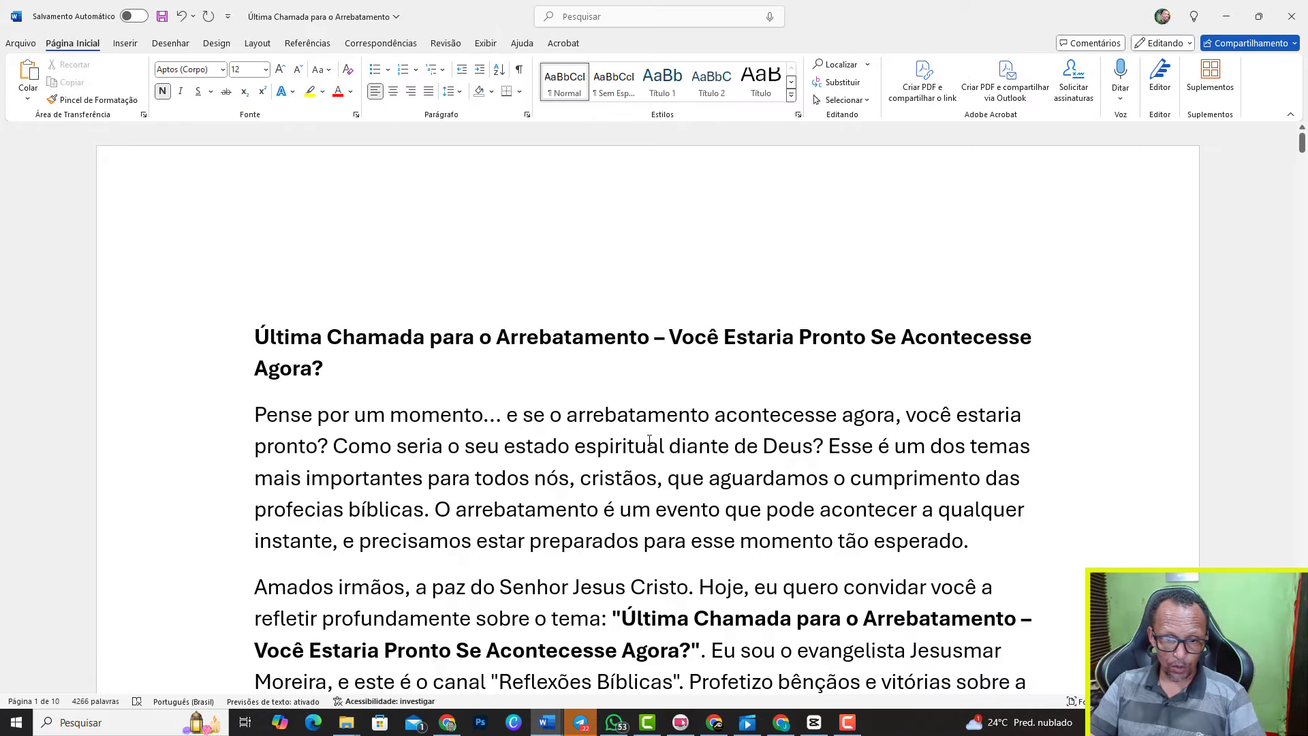
Select all of the script's text, then minimise everything to show the desktop
{"action": "key", "text": "ctrl+a"}
{"action": "right_click", "coordinate": [648, 439]}
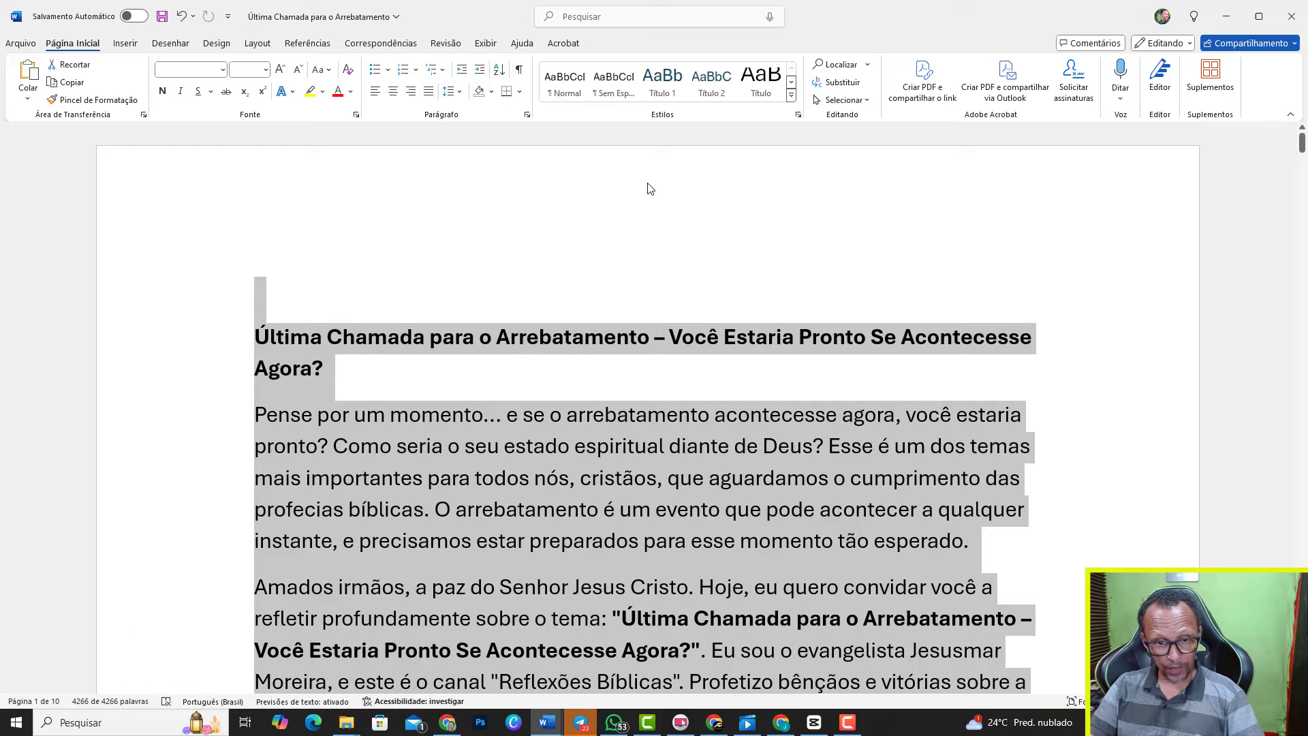
{"action": "key", "text": "super+d"}
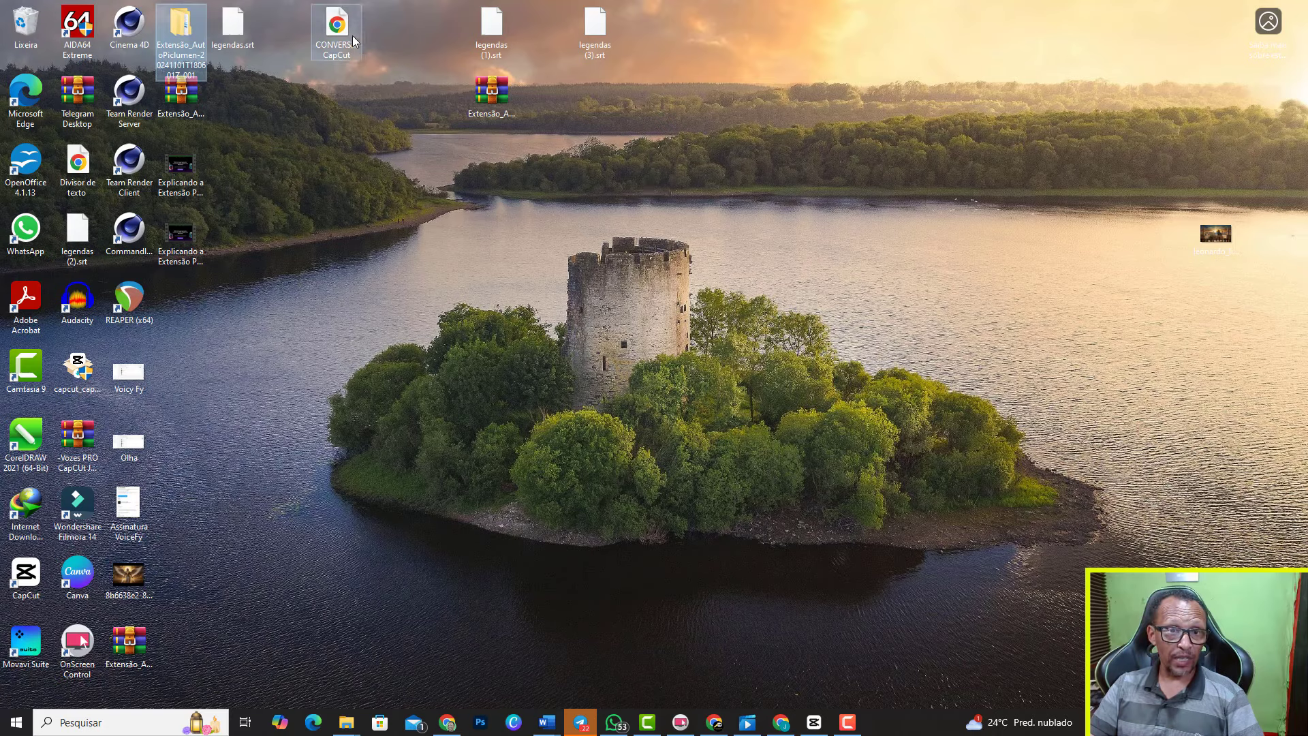
Paste the video script into the CONVERSOR-srt page and convert it to SRT subtitles
{"action": "double_click", "coordinate": [337, 25]}
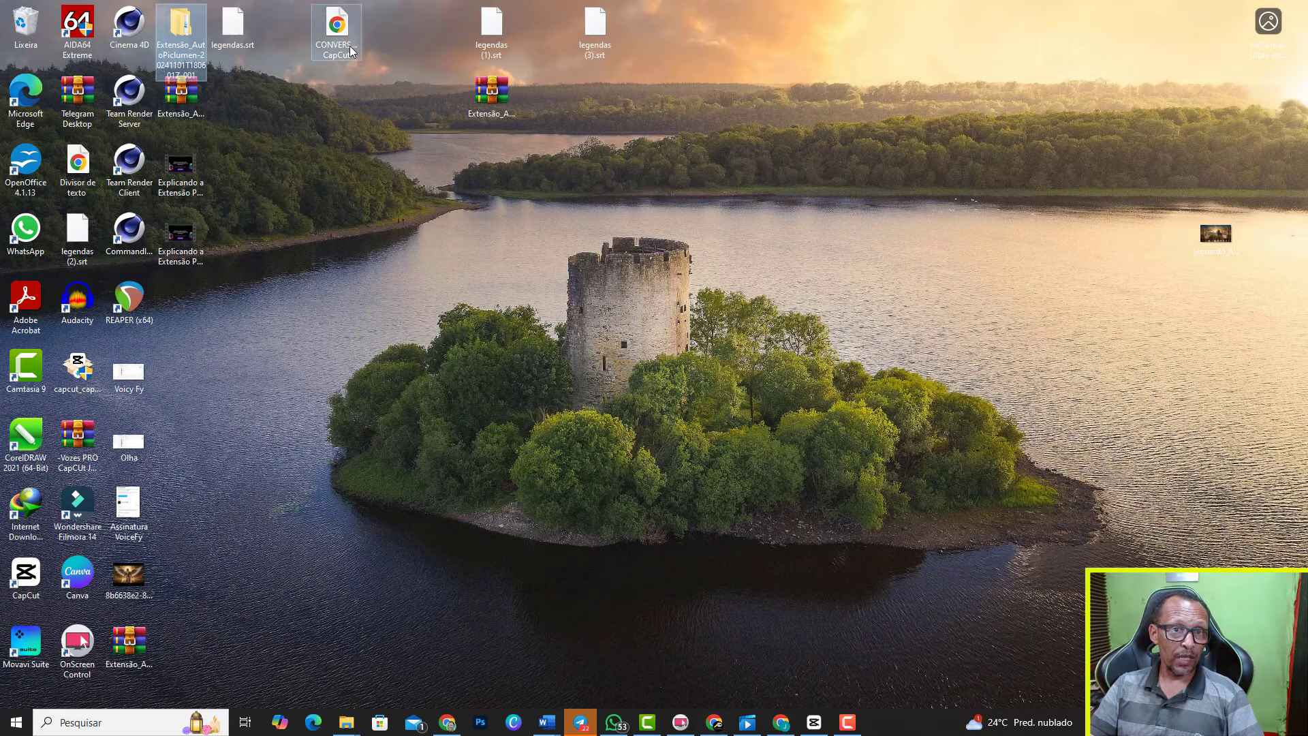
{"action": "key", "text": "ctrl+v"}
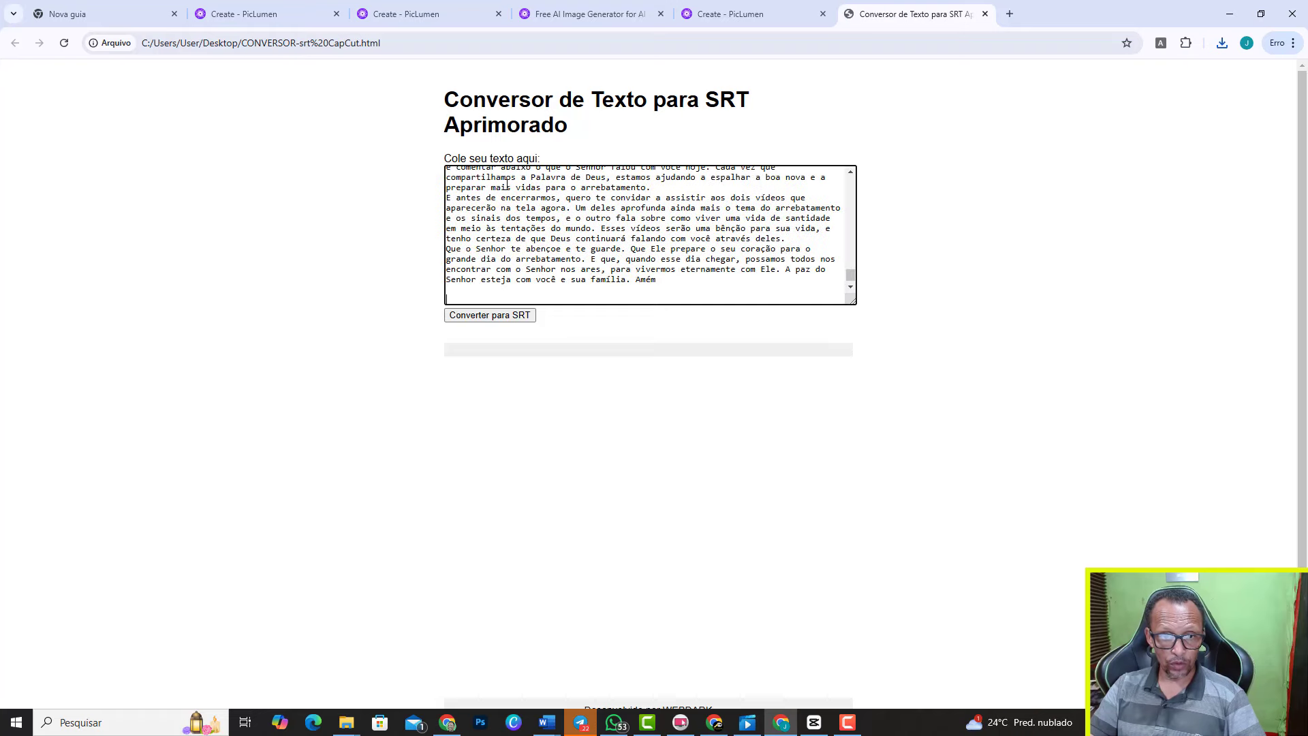
{"action": "left_click", "coordinate": [486, 315]}
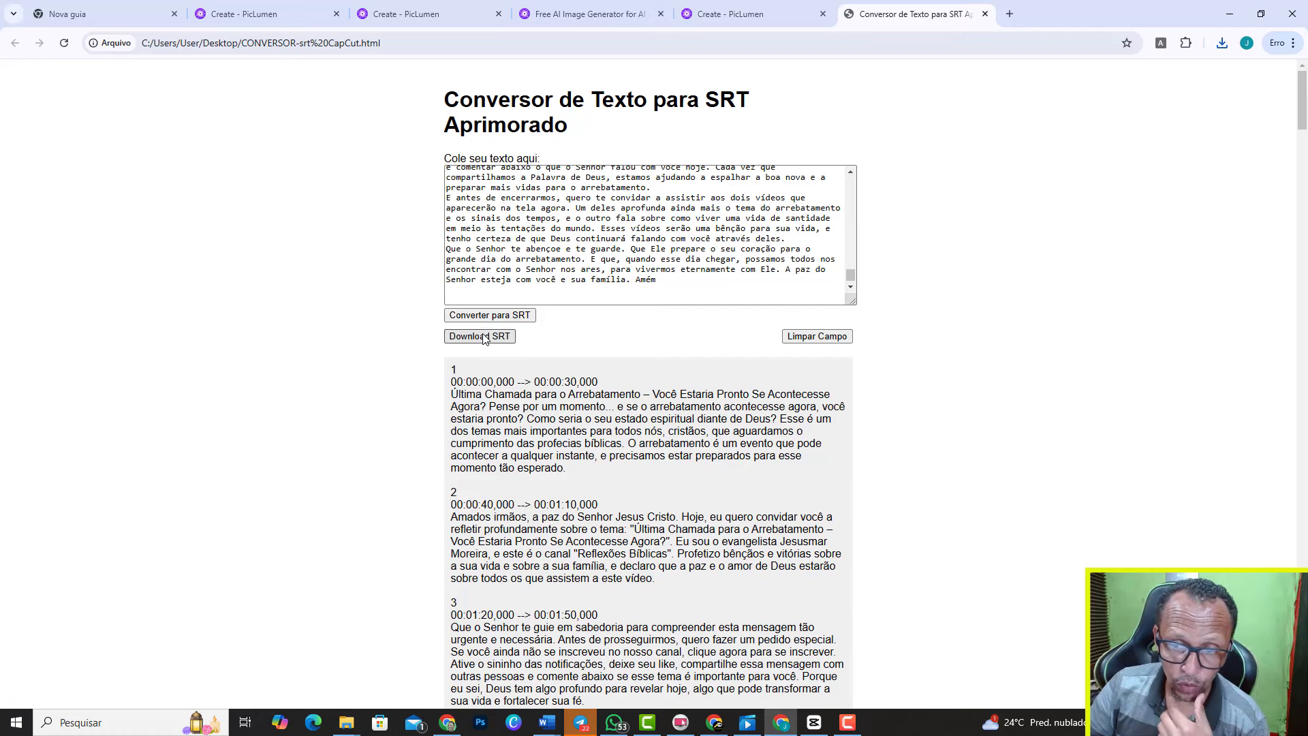
{"action": "left_click", "coordinate": [498, 338]}
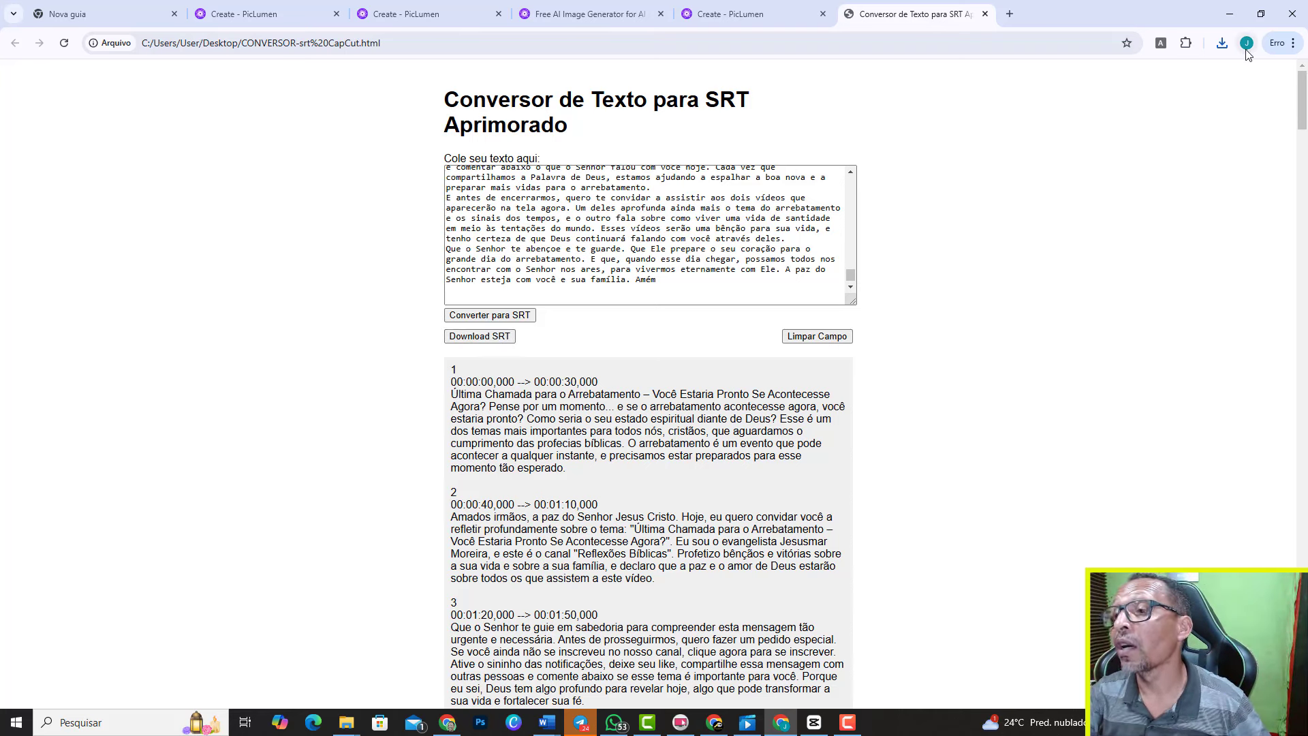
Download the subtitles as legendas (2).srt and show the file in Downloads
{"action": "left_click", "coordinate": [1222, 44]}
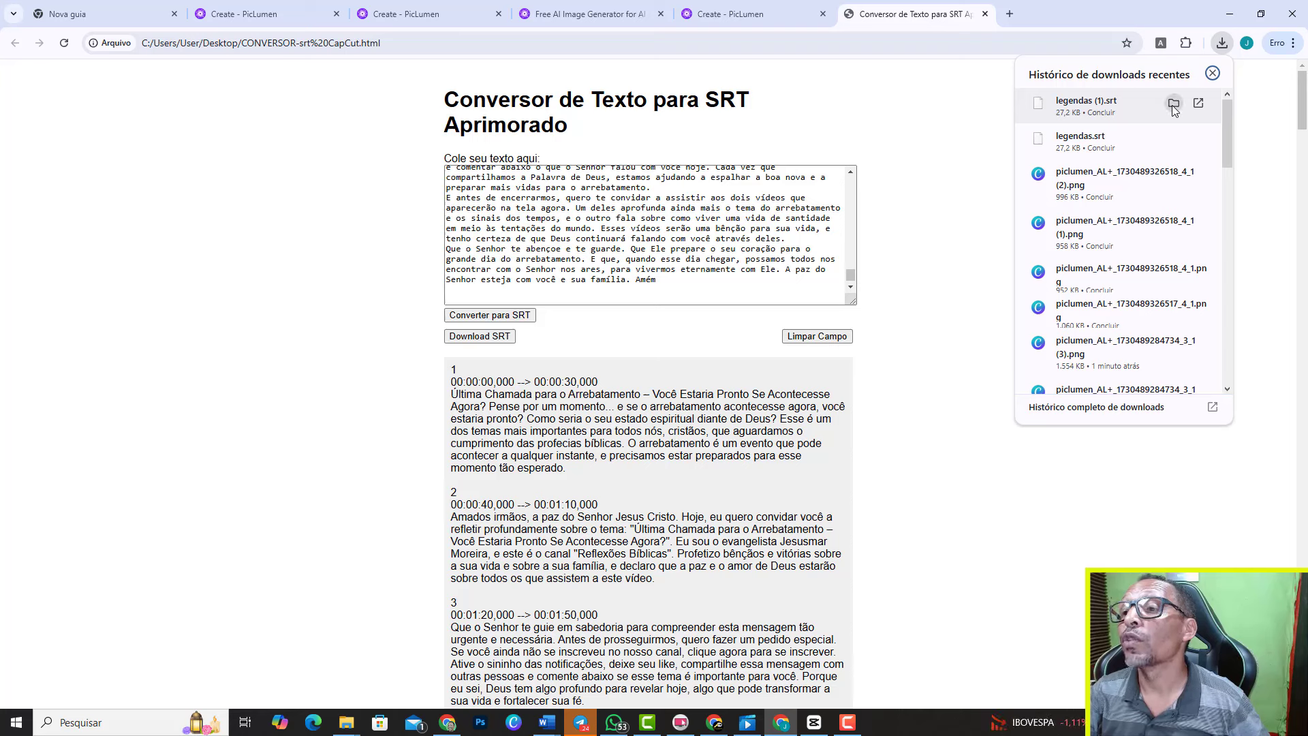
{"action": "left_click", "coordinate": [468, 337]}
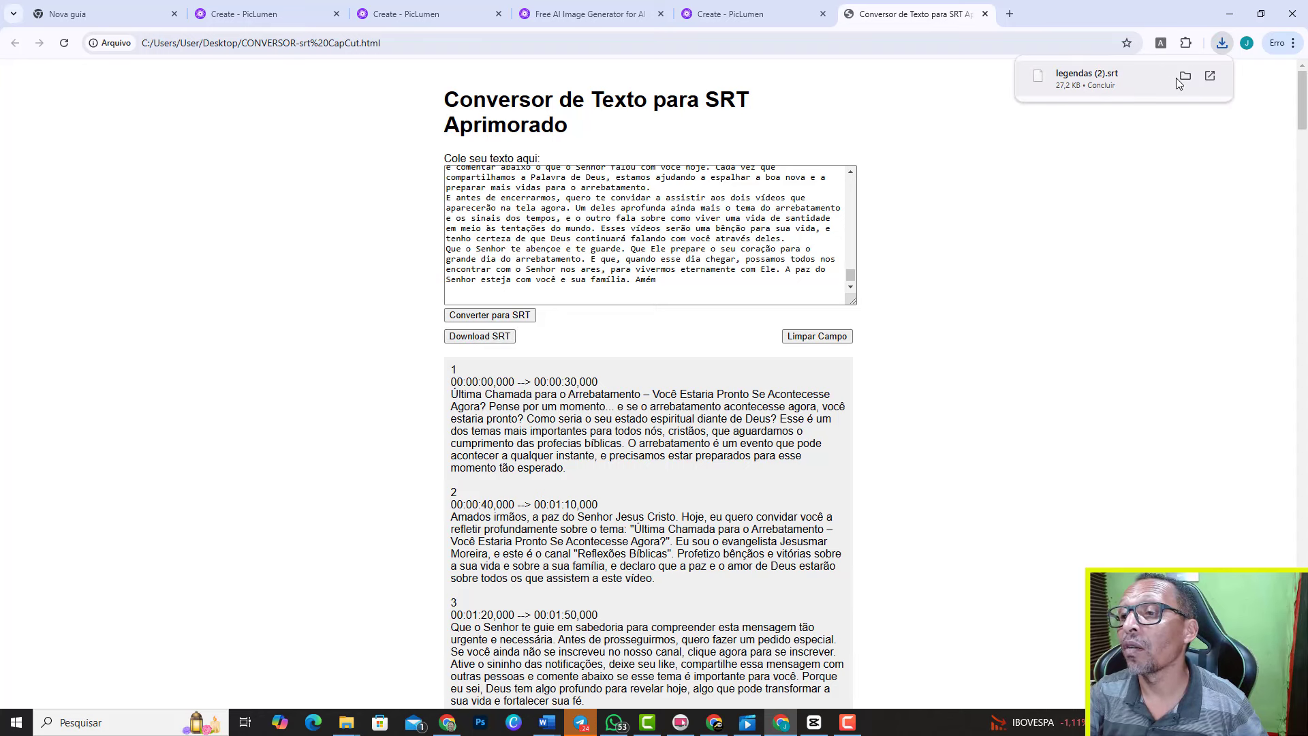
{"action": "left_click", "coordinate": [1179, 77]}
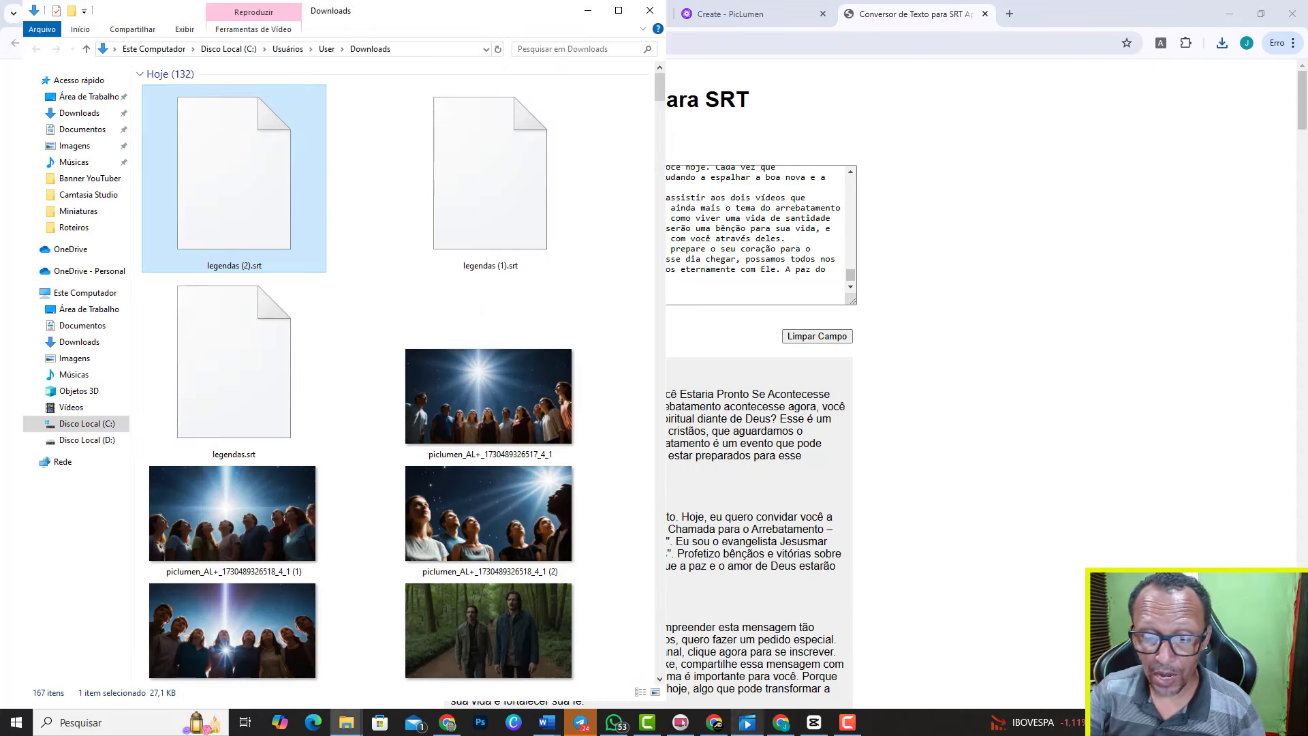
Create CapCut project 1101 (4) on the right half and import legendas (2).srt as captions
{"action": "left_click", "coordinate": [814, 722]}
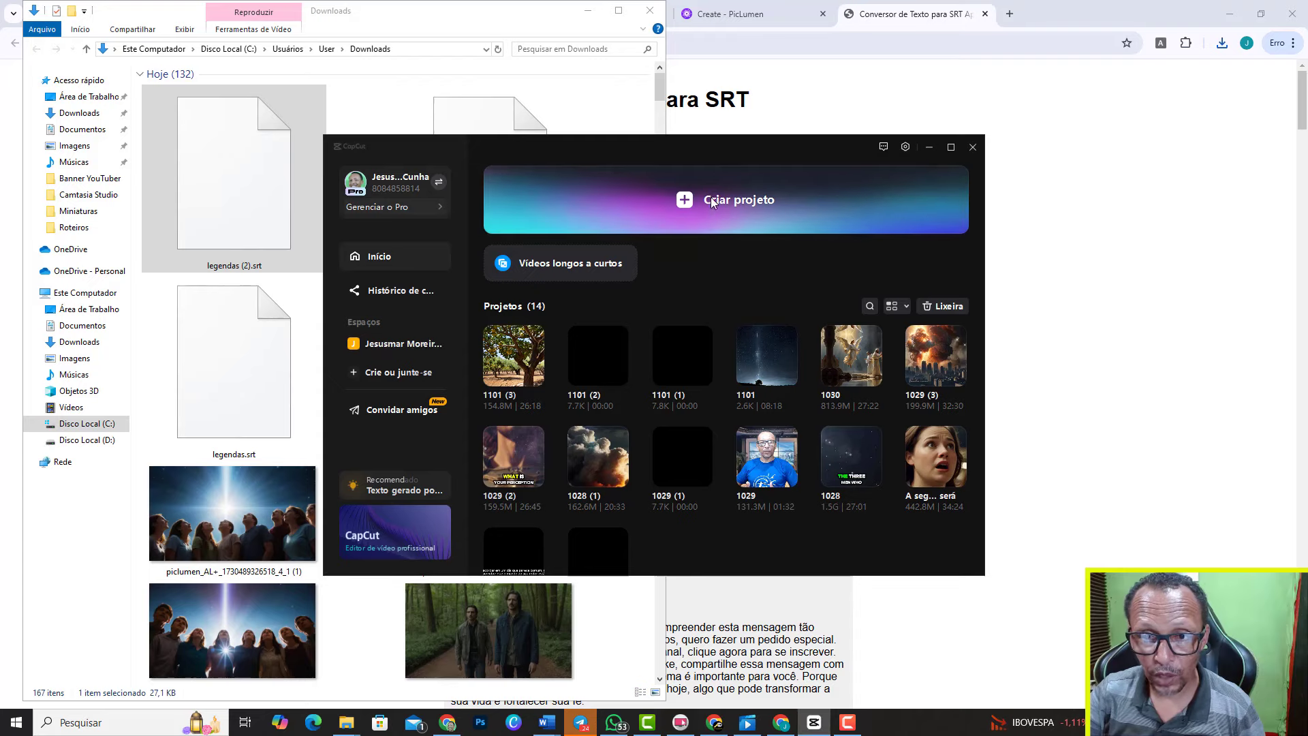
{"action": "left_click", "coordinate": [712, 201]}
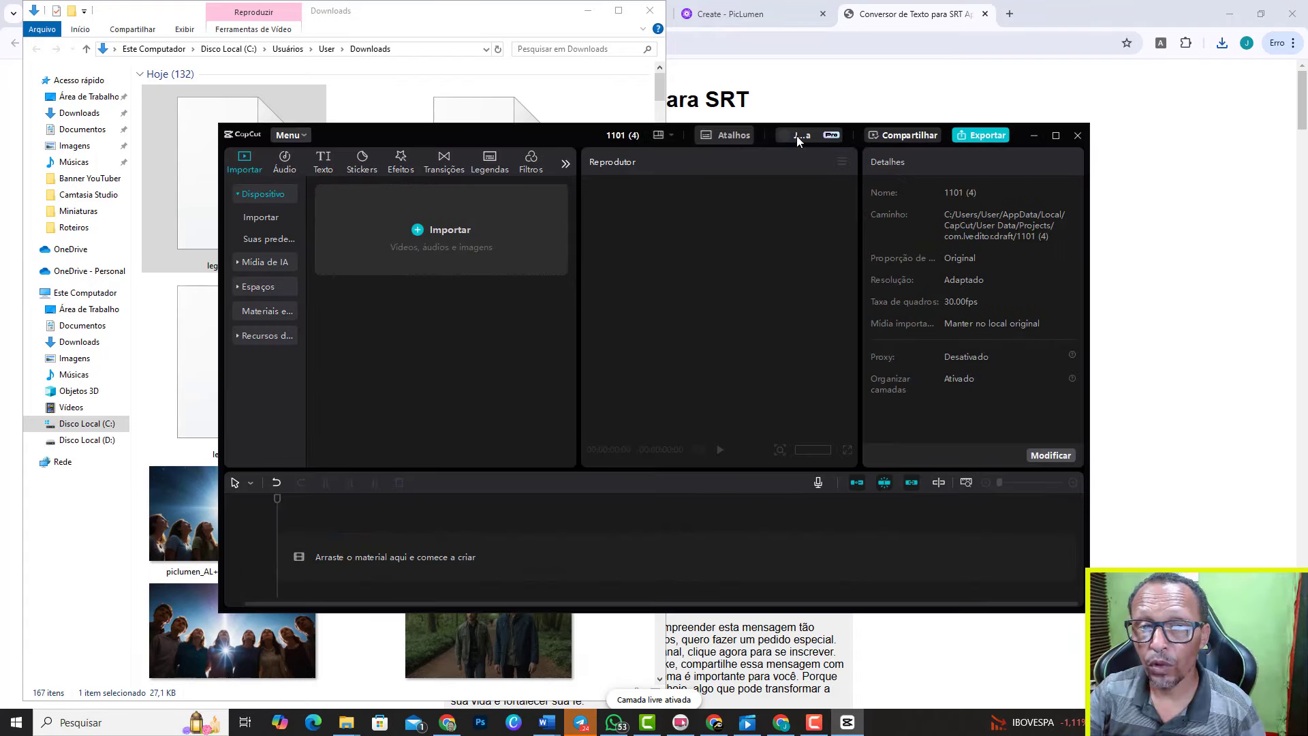
{"action": "left_click_drag", "start_coordinate": [446, 136], "coordinate": [1304, 140]}
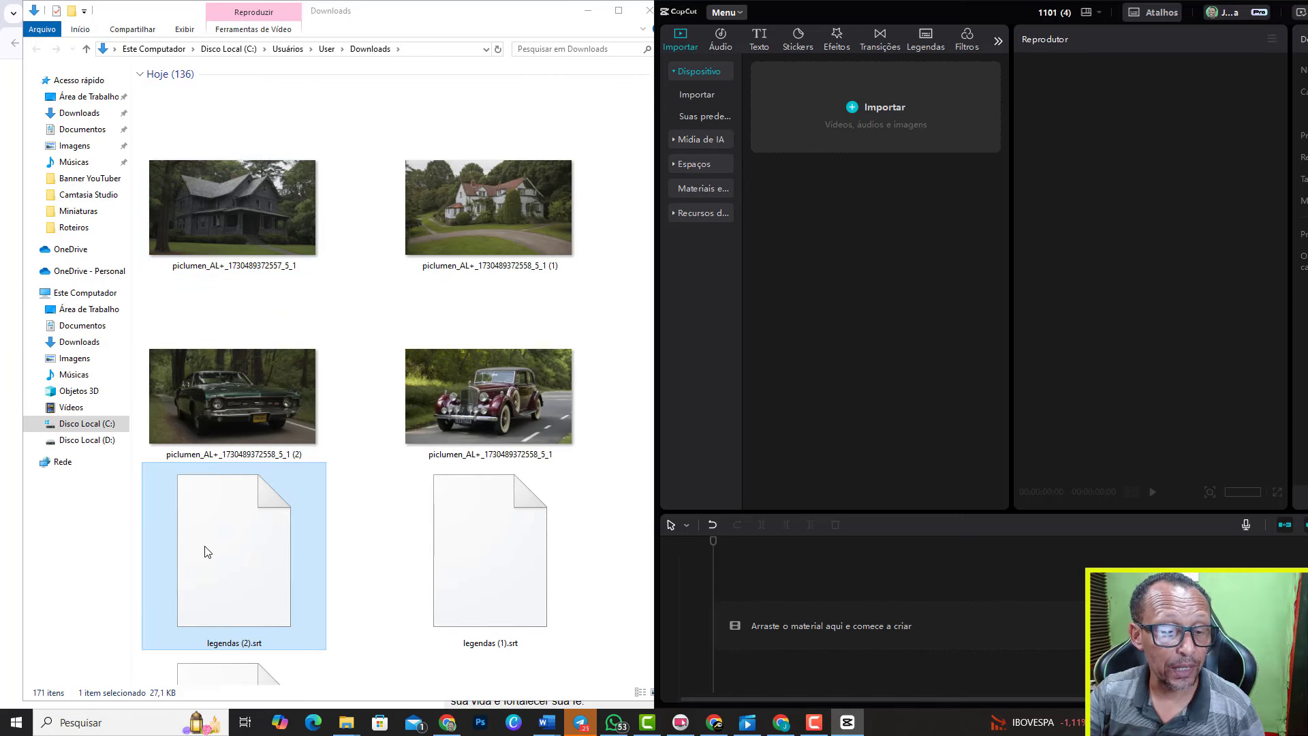
{"action": "mouse_move", "coordinate": [207, 552]}
{"action": "left_mouse_down"}
{"action": "mouse_move", "coordinate": [921, 204]}
{"action": "mouse_move", "coordinate": [845, 617]}
{"action": "left_mouse_up"}
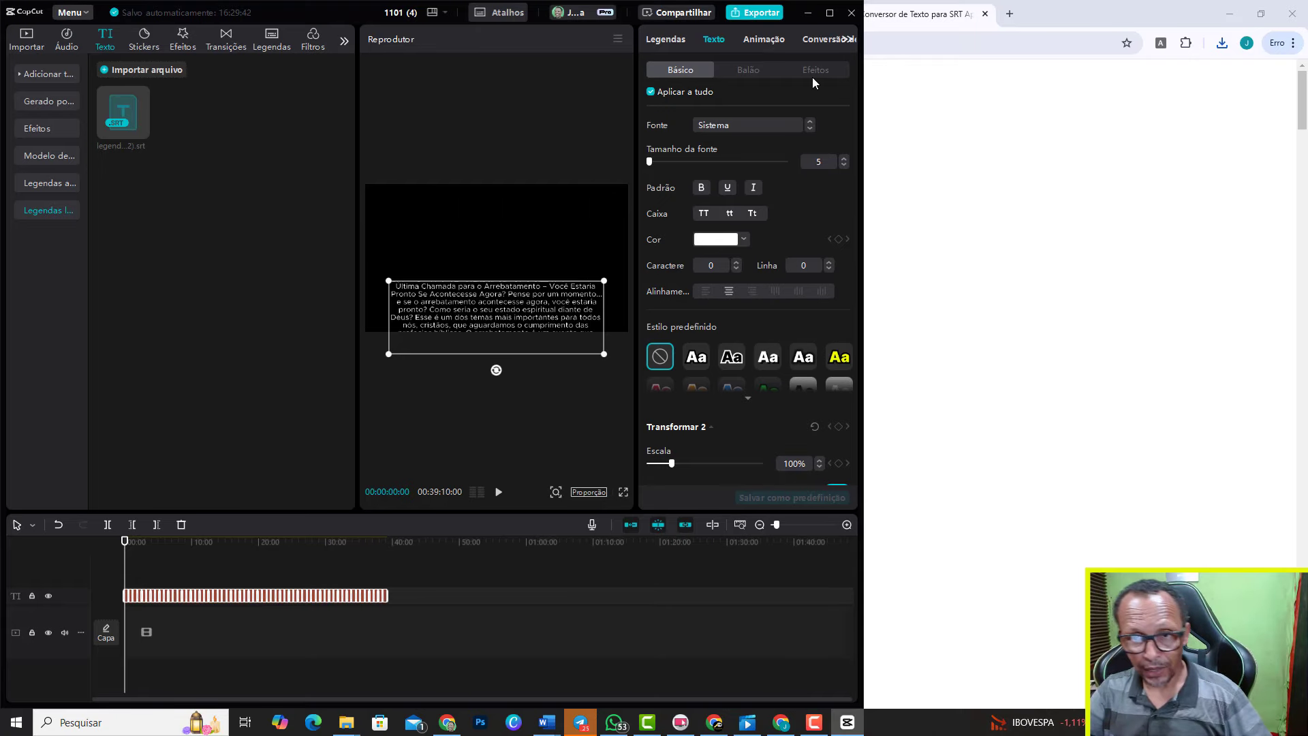
Generate Valentino-voice narration from the captions, then switch to the Downloads Explorer window
{"action": "left_click", "coordinate": [830, 12]}
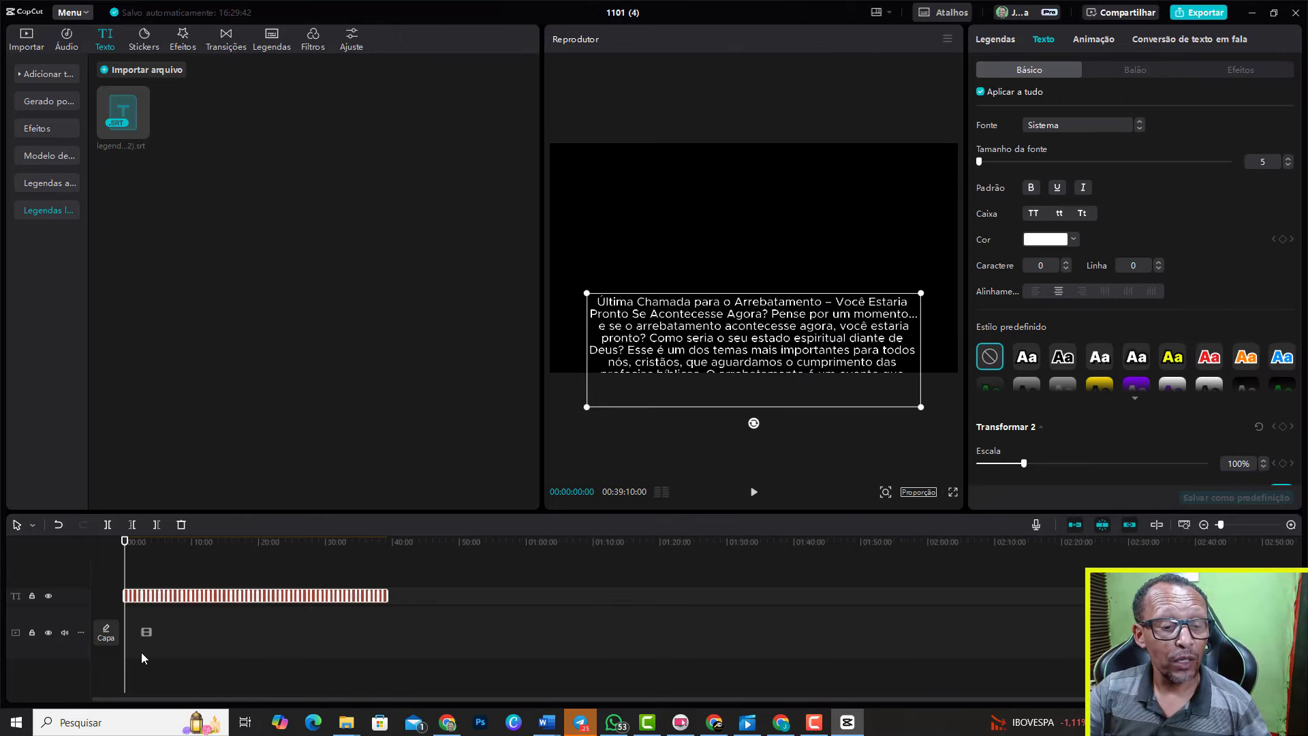
{"action": "scroll", "coordinate": [247, 587], "scroll_direction": "up", "scroll_amount": 2}
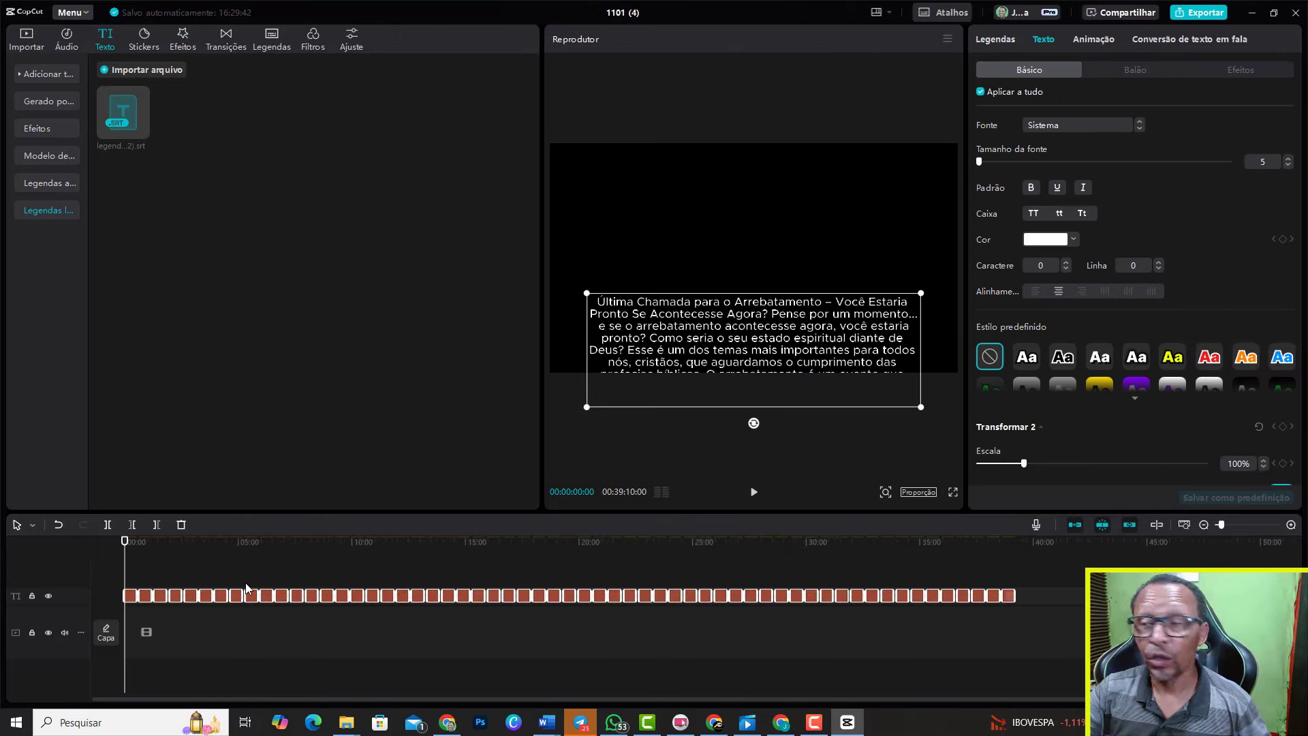
{"action": "key", "text": "ctrl+equal"}
{"action": "left_click", "coordinate": [1193, 42]}
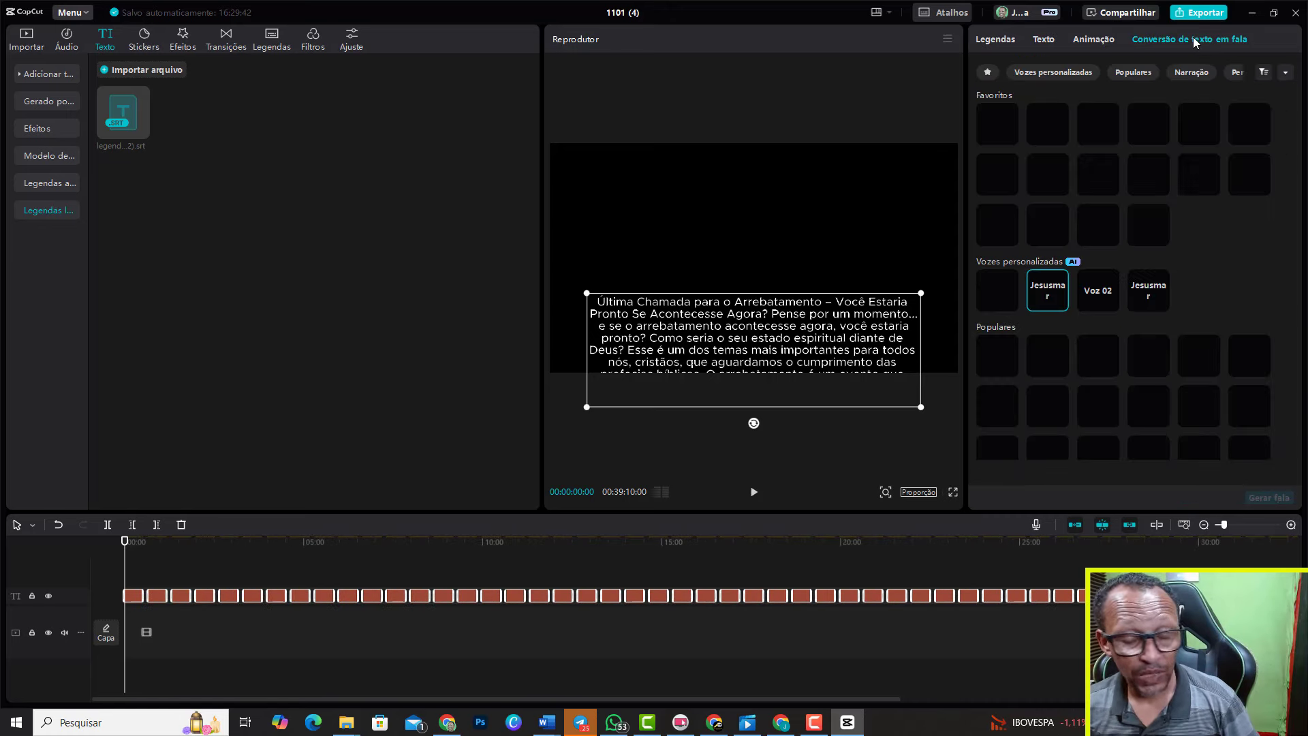
{"action": "left_click", "coordinate": [998, 179]}
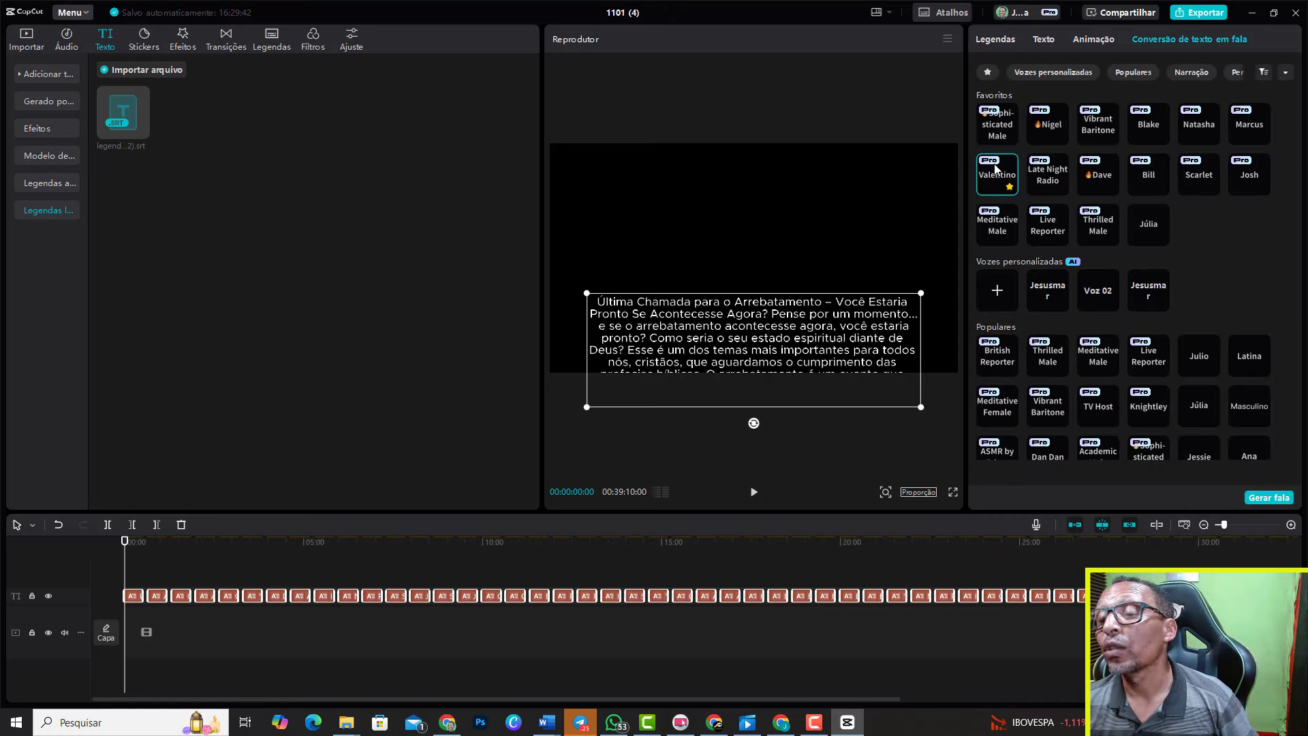
{"action": "left_click", "coordinate": [1264, 498]}
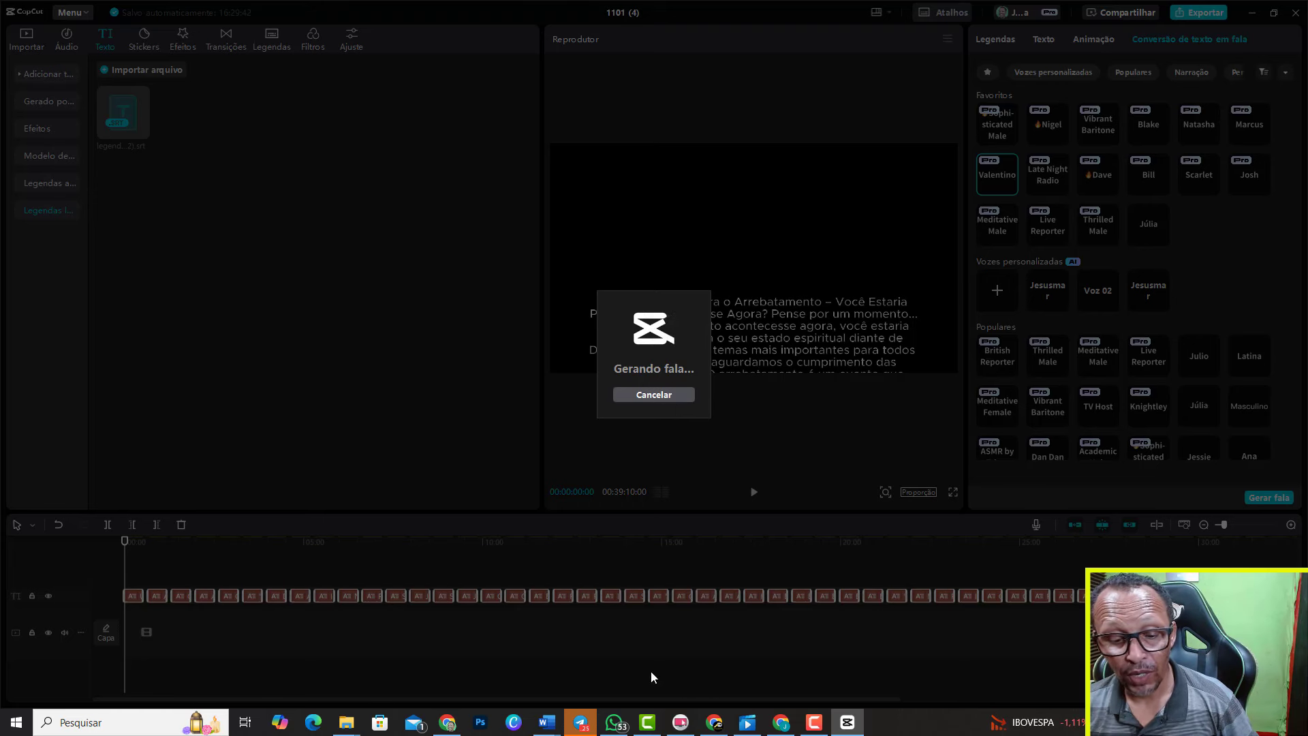
{"action": "left_click", "coordinate": [346, 724]}
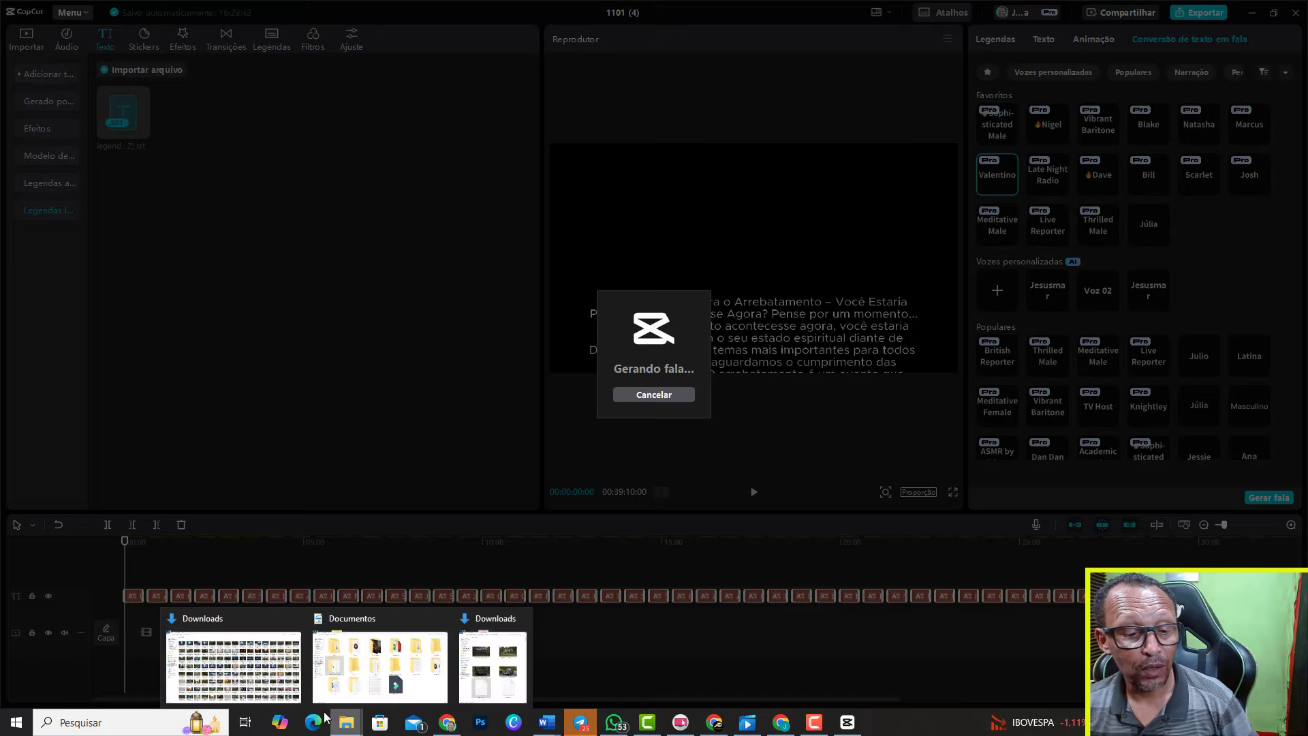
{"action": "left_click", "coordinate": [233, 666]}
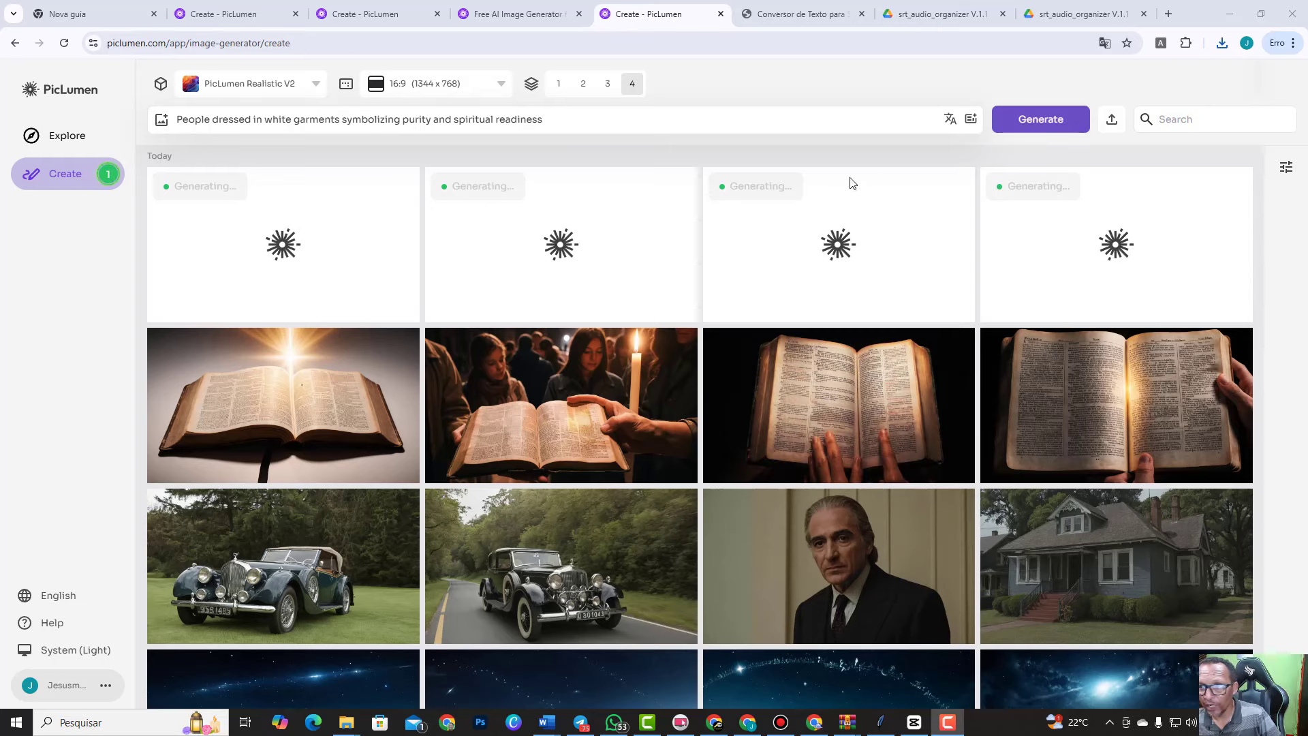
Check the Auto Piclumen panel's status, toggling its theme to dark and back, then close it
{"action": "left_click", "coordinate": [1160, 44]}
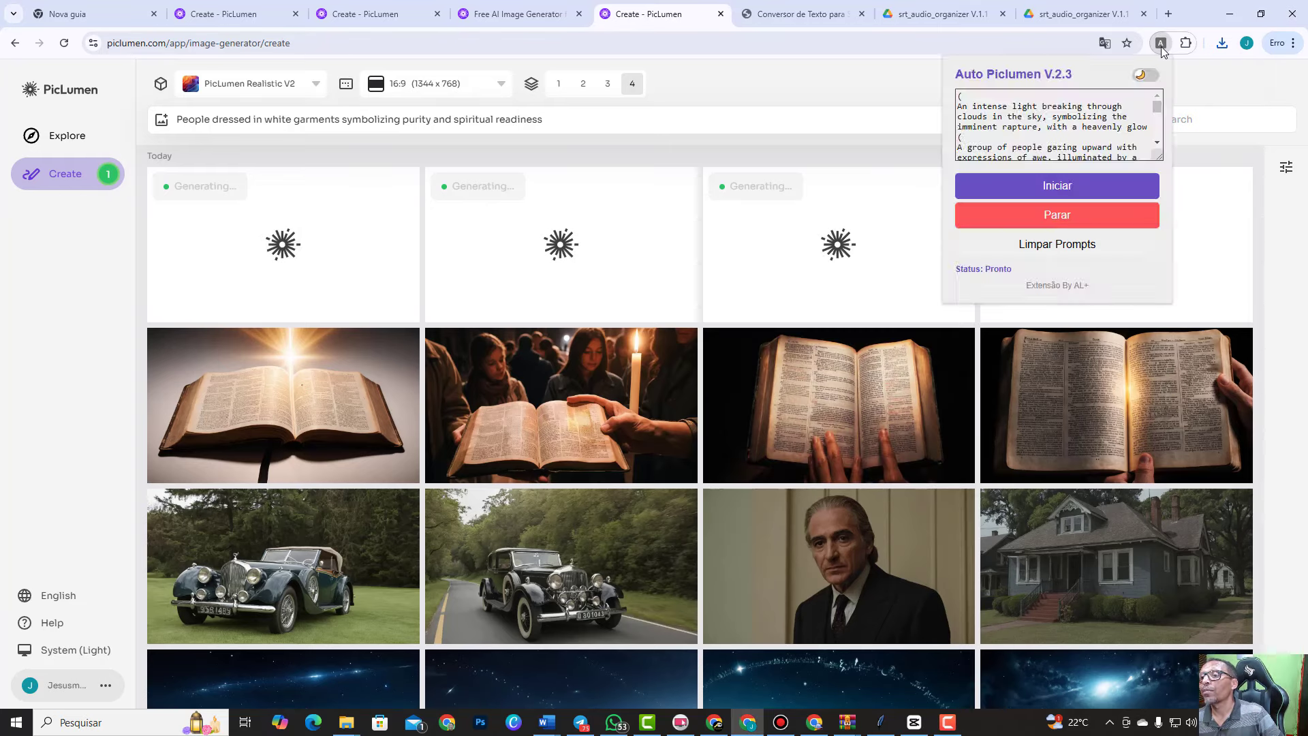
{"action": "left_click", "coordinate": [1069, 220]}
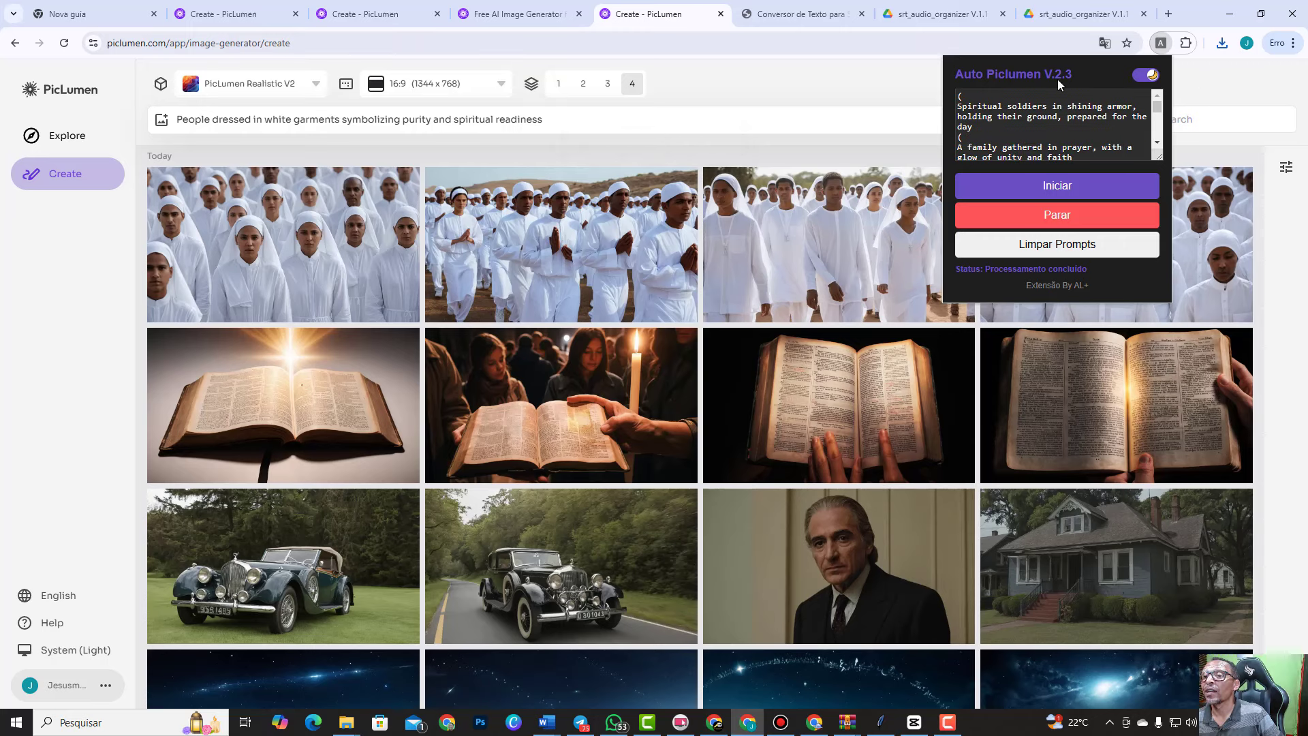
{"action": "left_click", "coordinate": [1150, 76]}
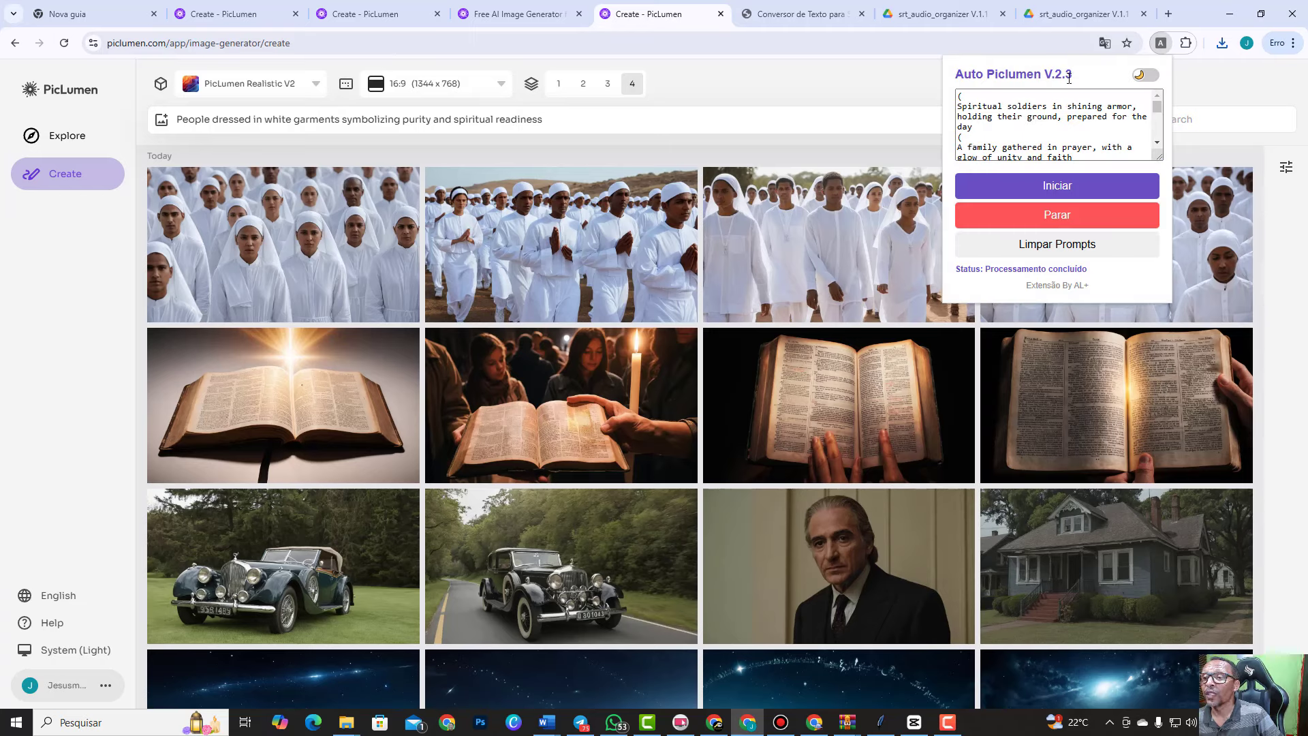
{"action": "left_click", "coordinate": [1228, 79]}
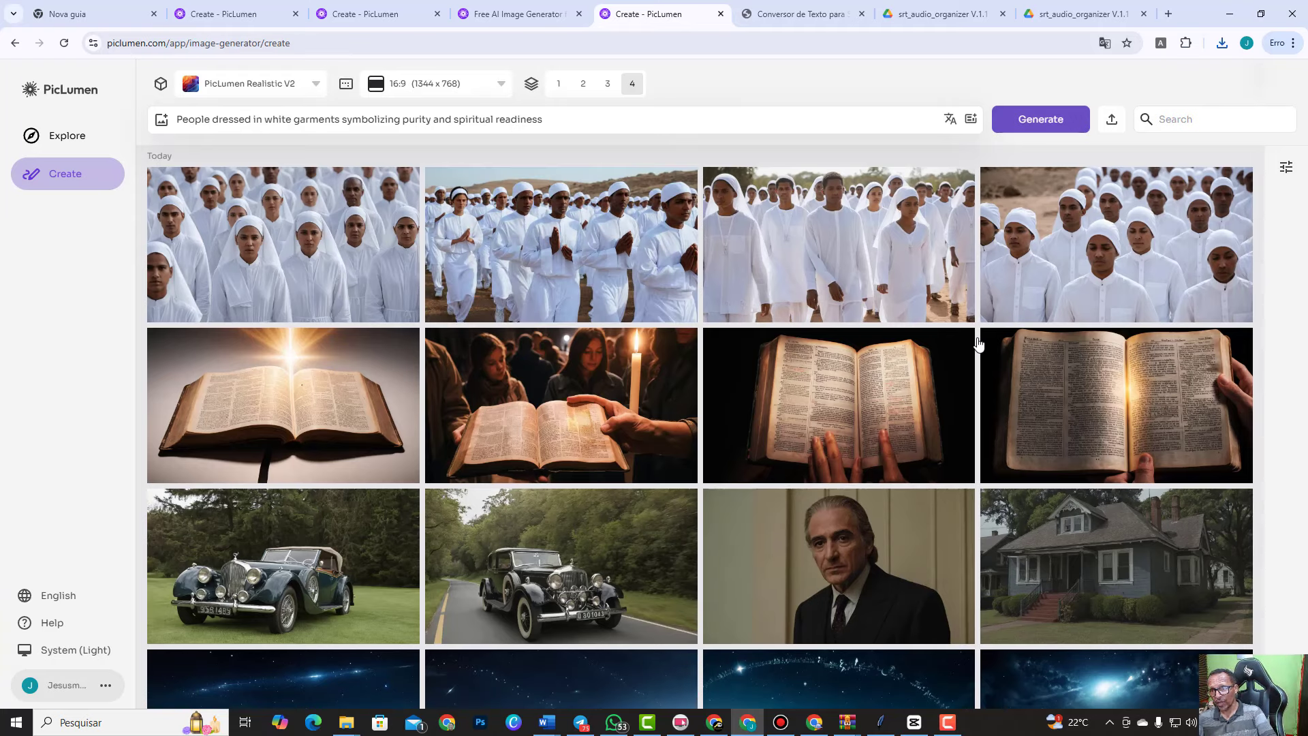
Open the Downloads folder and select the newest 'People dressed in white garments' image
{"action": "left_click", "coordinate": [1222, 43]}
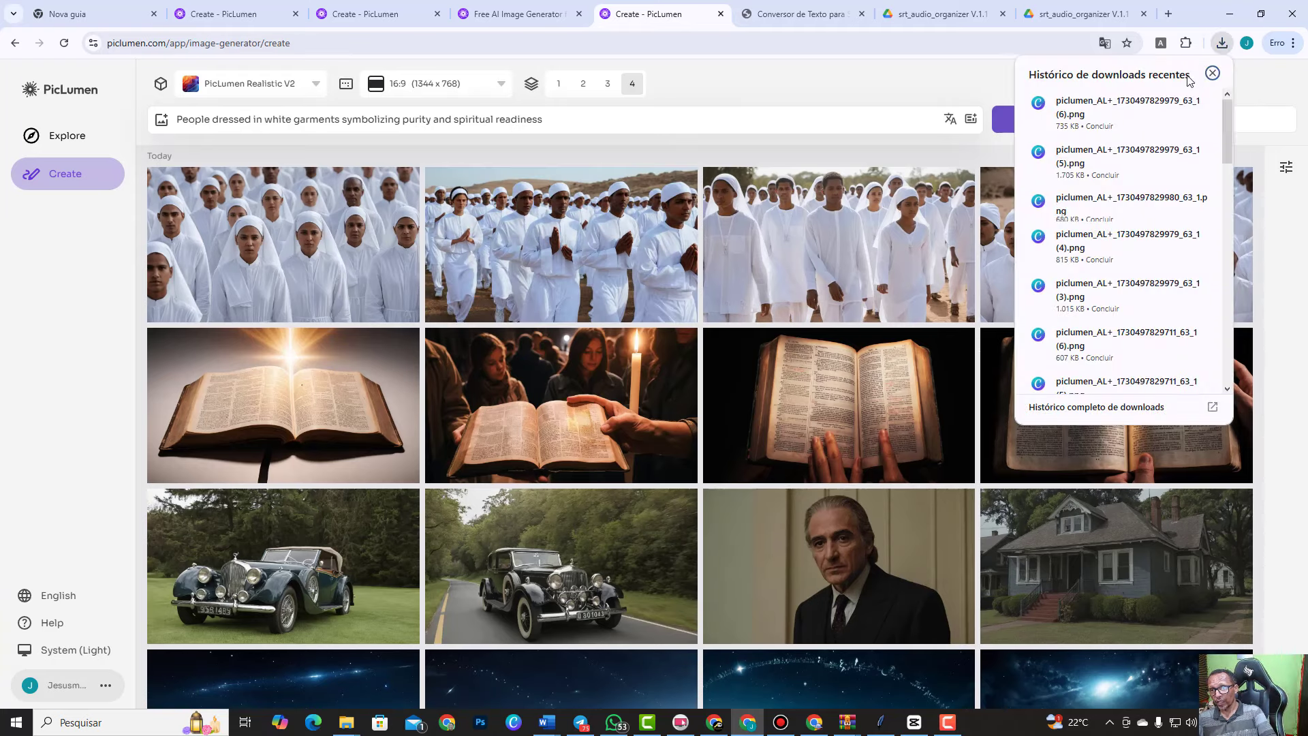
{"action": "left_click", "coordinate": [1174, 106]}
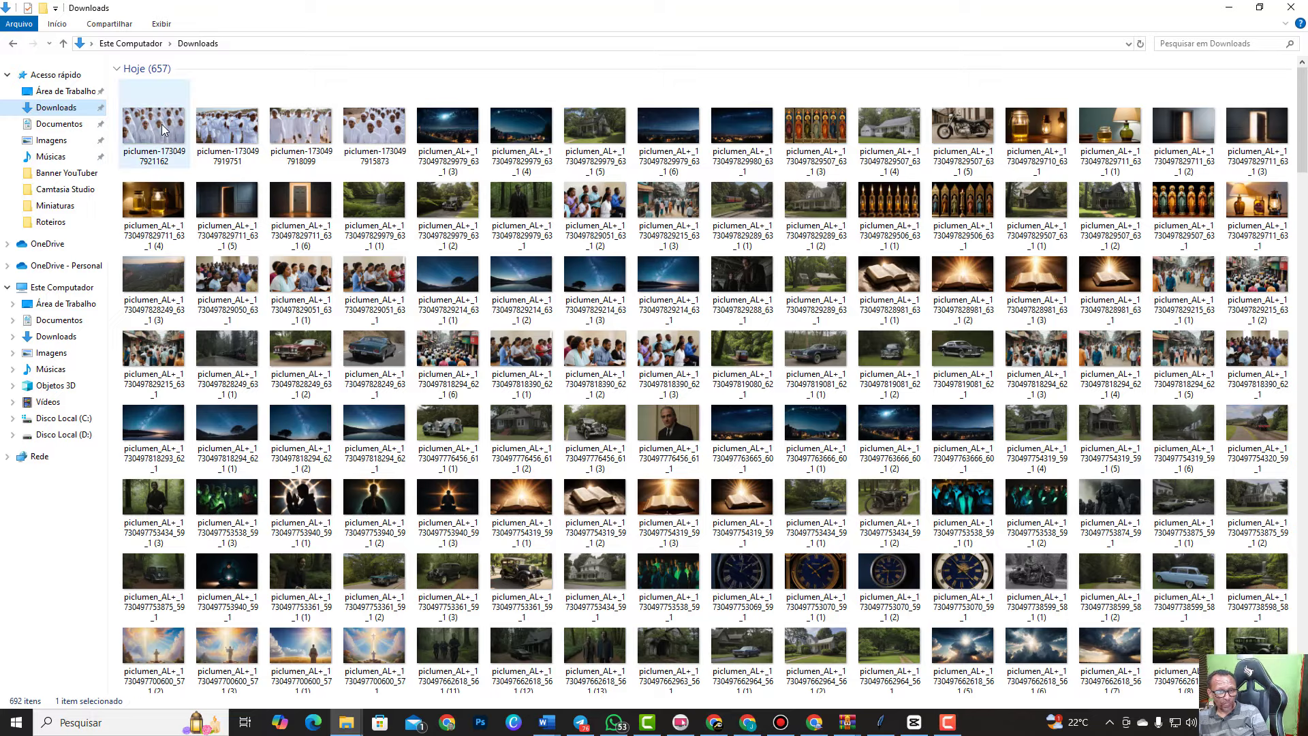
{"action": "left_click", "coordinate": [154, 129]}
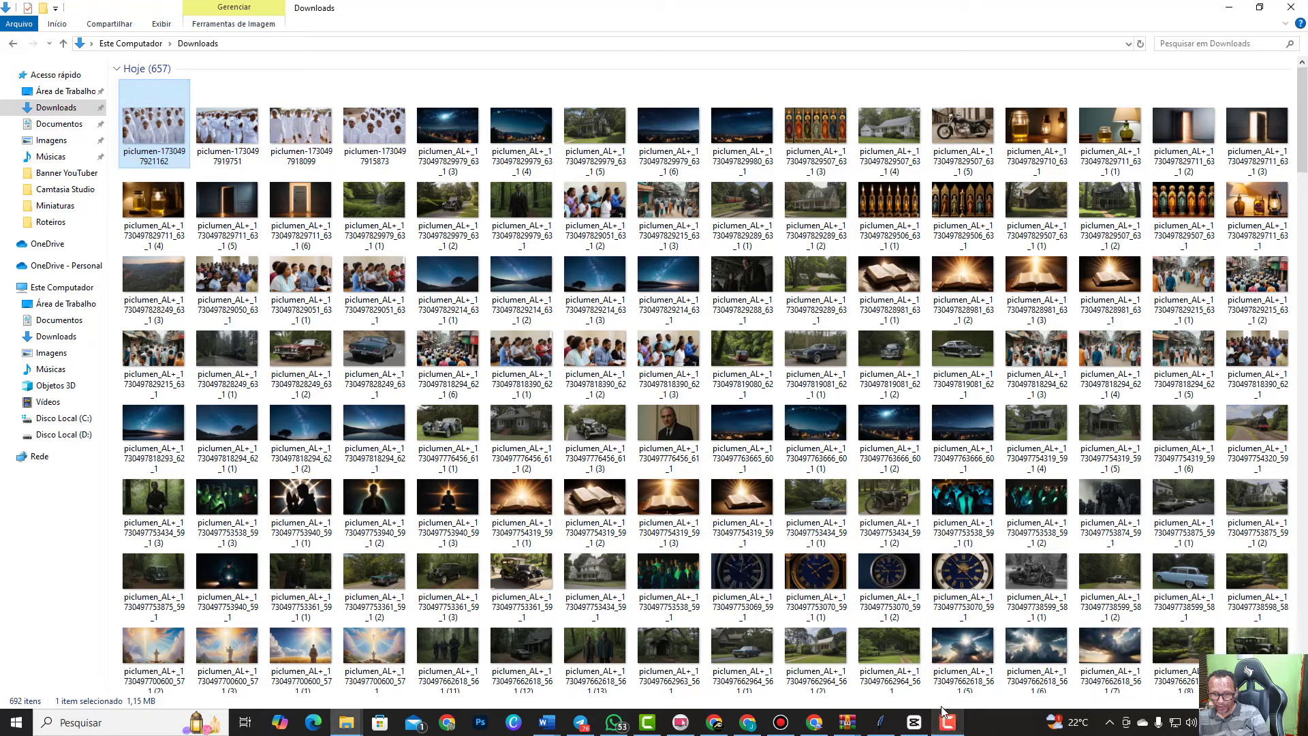
Cut all downloaded PicLumen images from Downloads and move them into Nova pasta on drive D
{"action": "key", "text": "ctrl+a"}
{"action": "key", "text": "ctrl+x"}
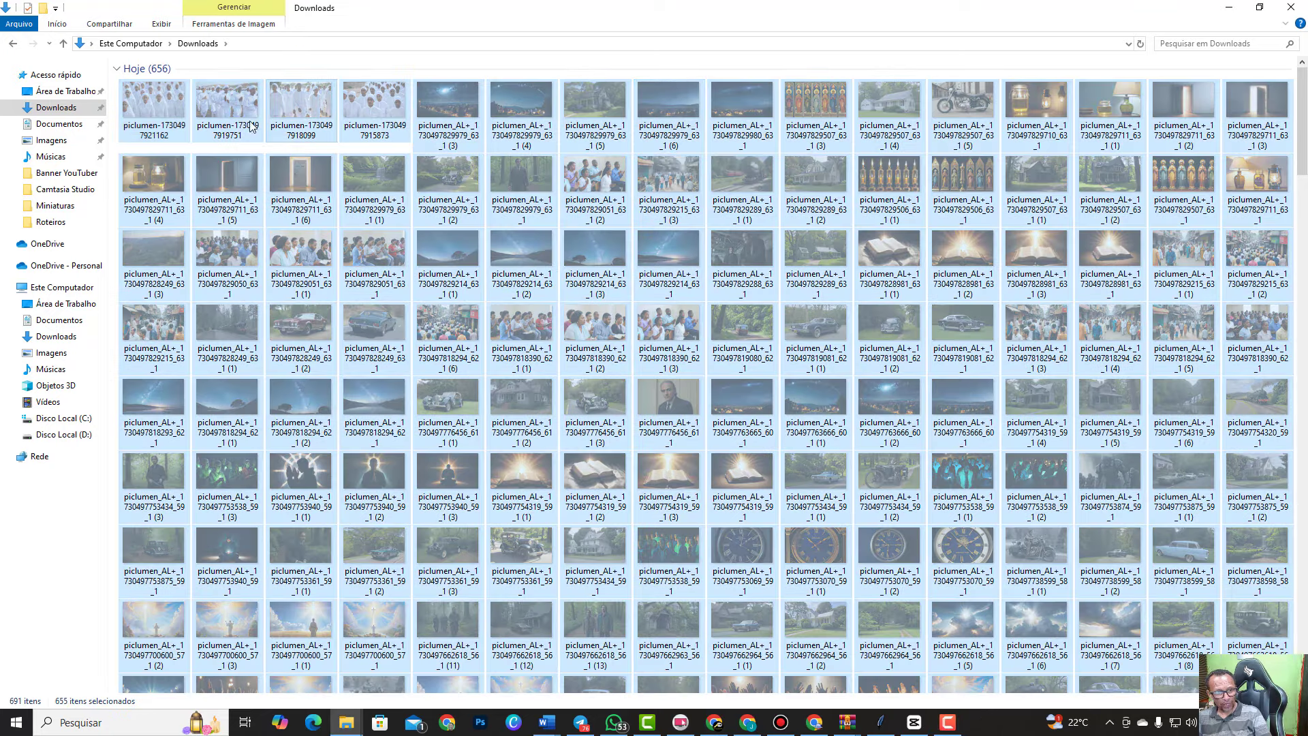
{"action": "mouse_move", "coordinate": [61, 307]}
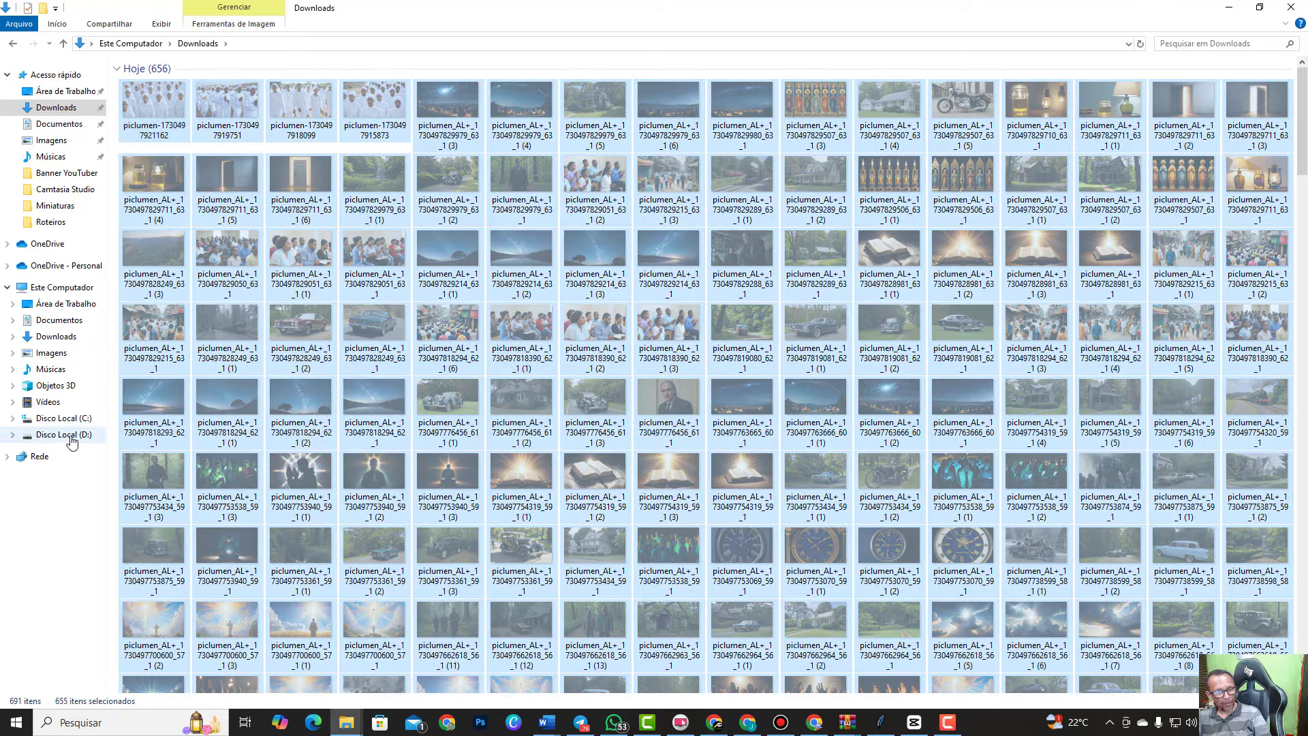
{"action": "left_click", "coordinate": [68, 436]}
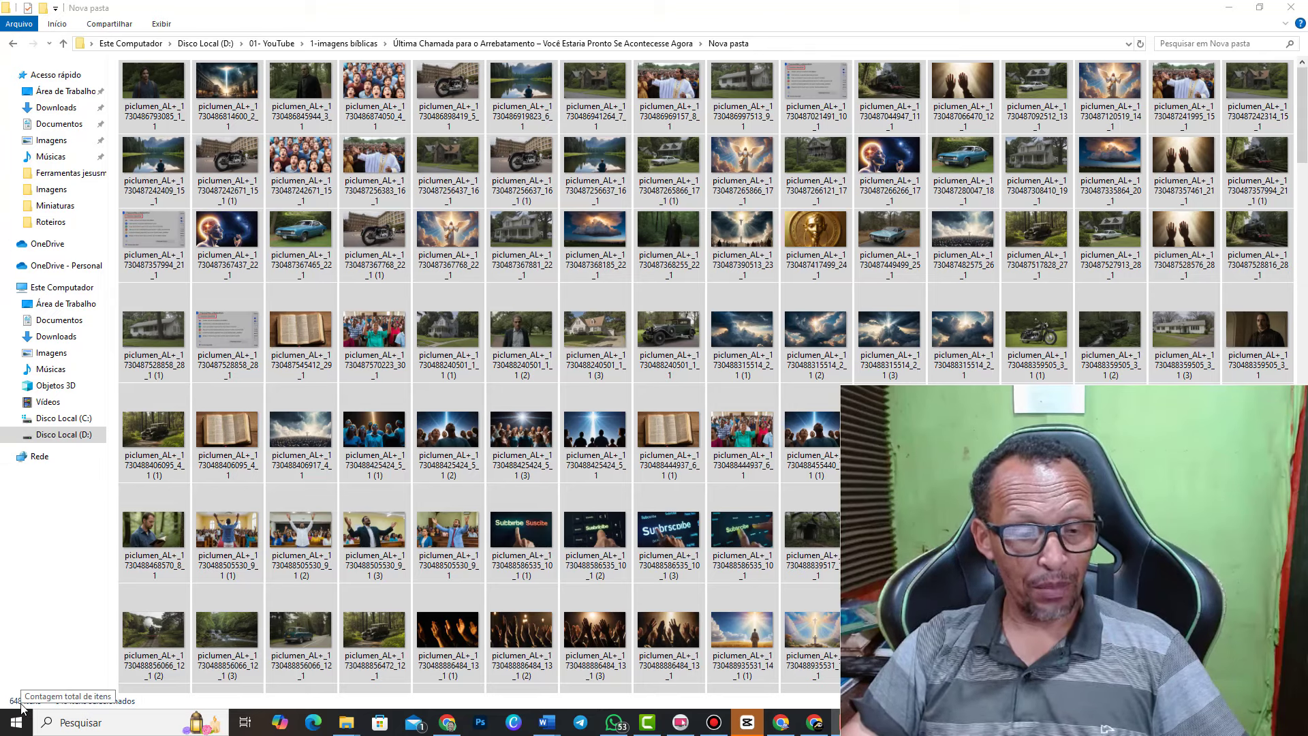
{"action": "left_click", "coordinate": [1257, 8]}
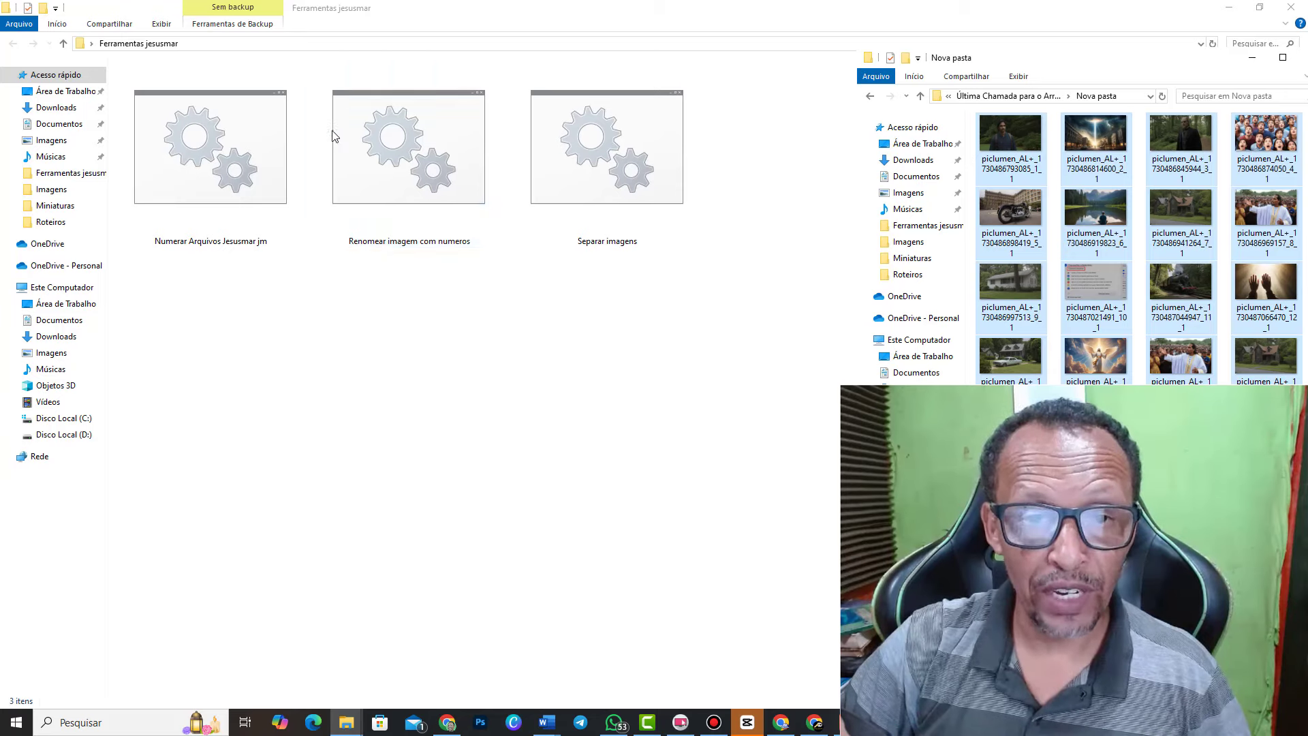
Select the Separar imagens batch file in the Ferramentas jesusmar folder
{"action": "left_click", "coordinate": [646, 444]}
{"action": "left_click", "coordinate": [621, 249]}
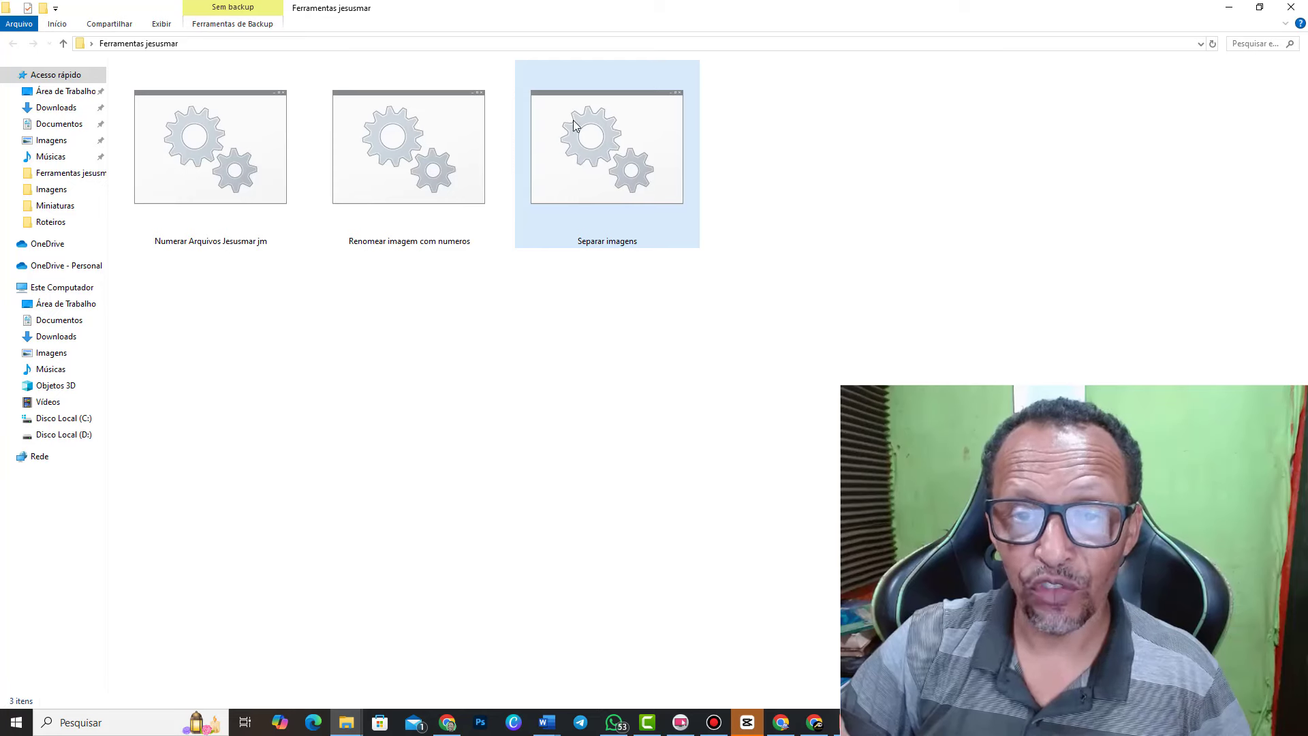
{"action": "mouse_move", "coordinate": [607, 153]}
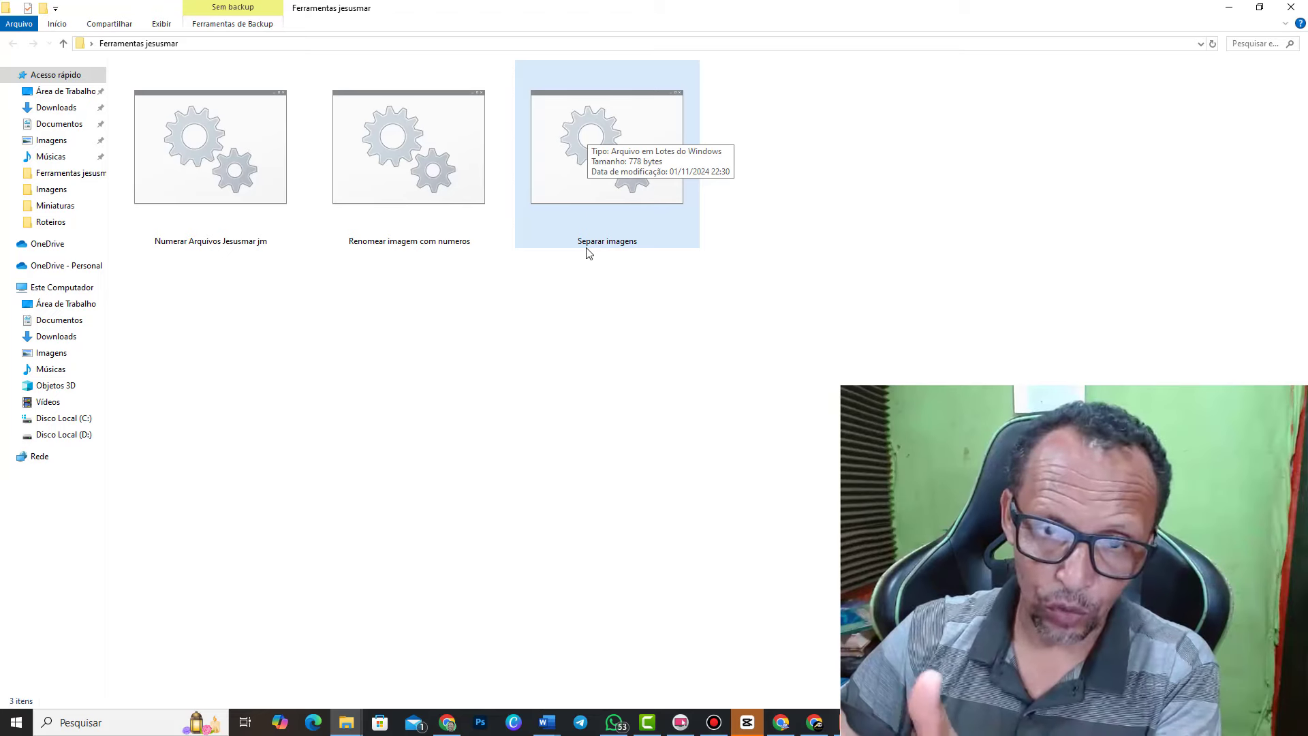
{"action": "left_click", "coordinate": [505, 515]}
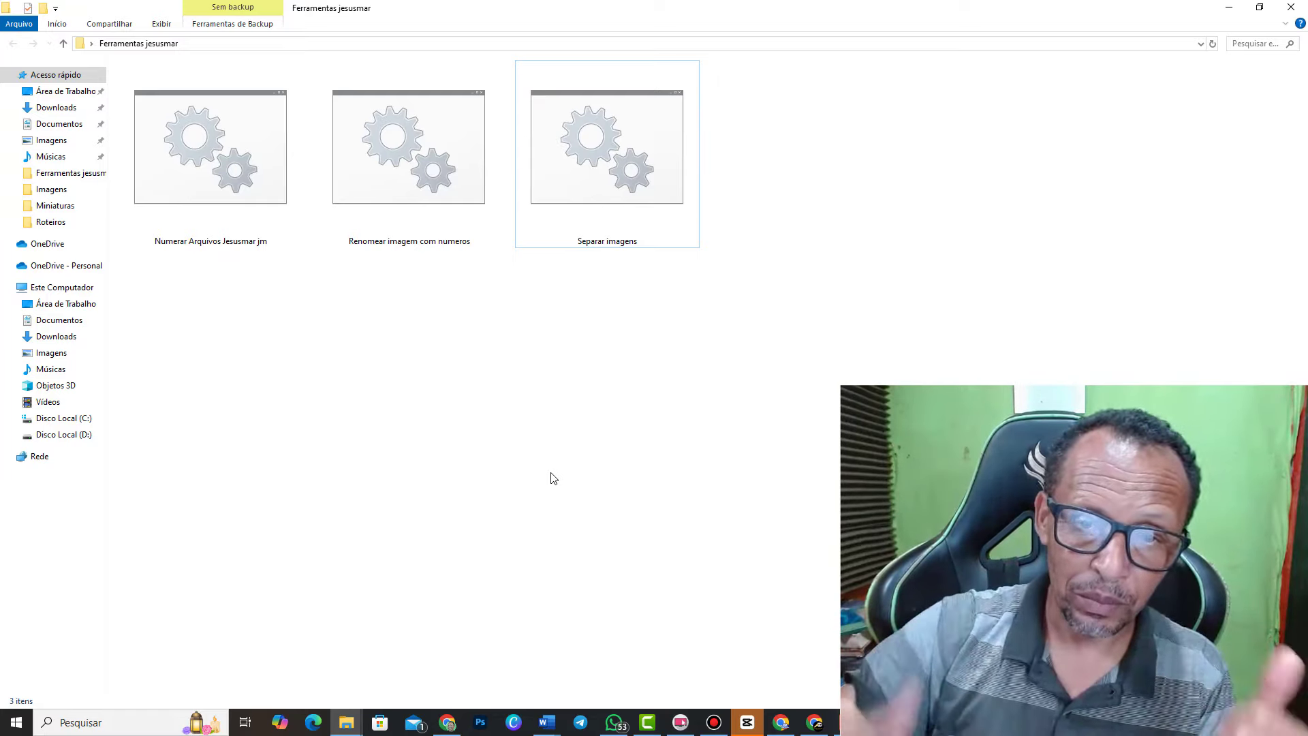
{"action": "left_click", "coordinate": [609, 242]}
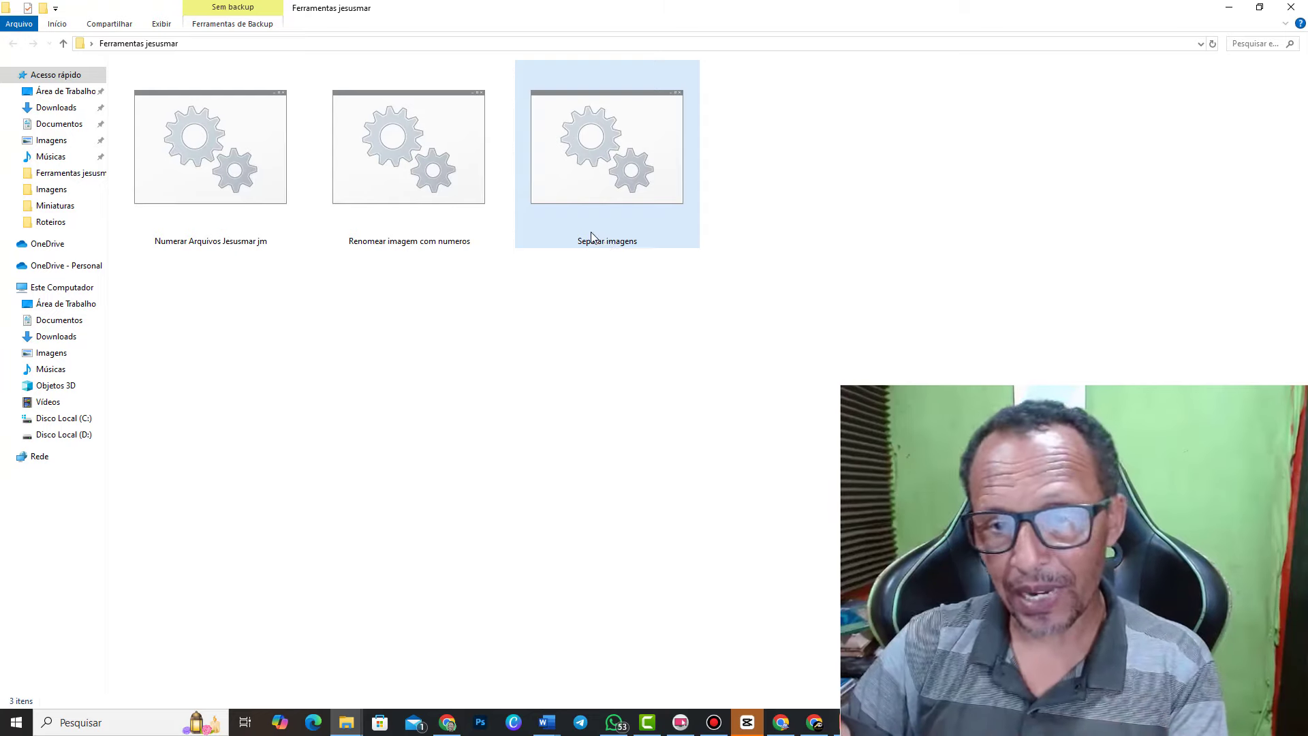
{"action": "mouse_move", "coordinate": [591, 236]}
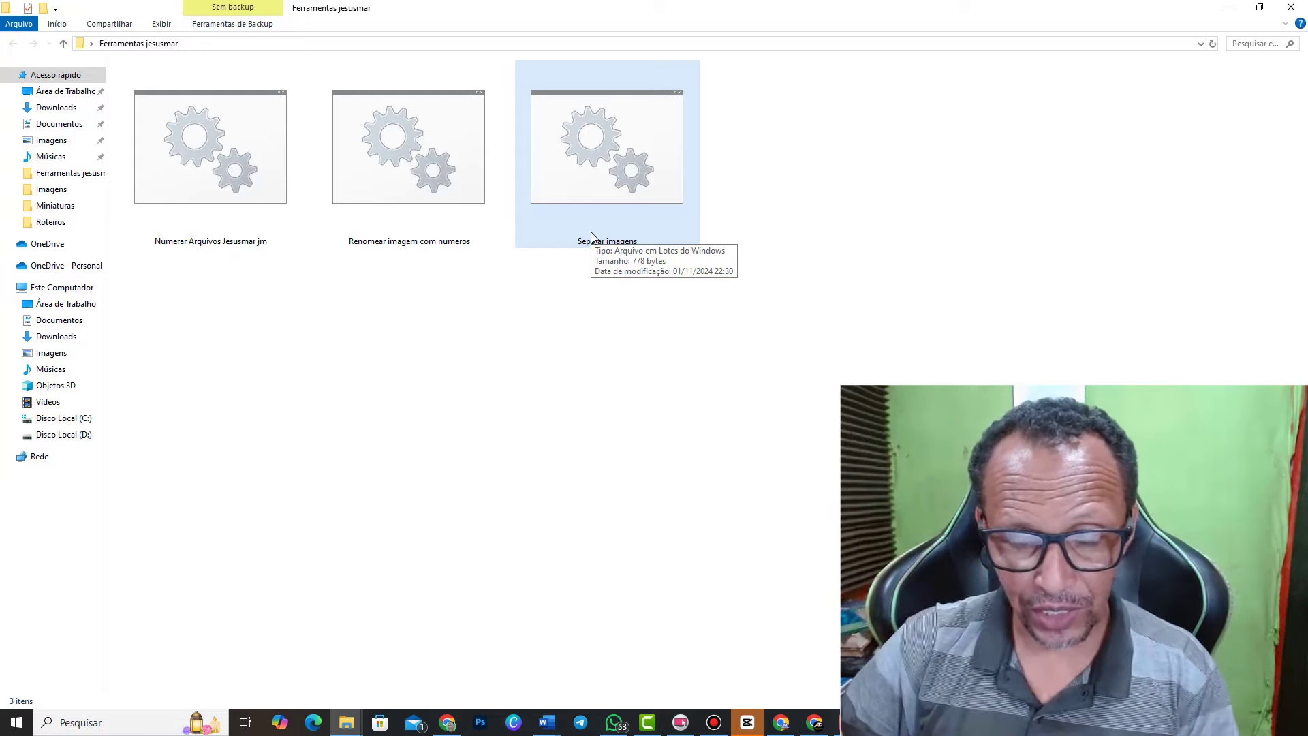
Arrange the Nova pasta and Ferramentas jesusmar windows side by side and copy Separar imagens
{"action": "left_click", "coordinate": [1259, 7]}
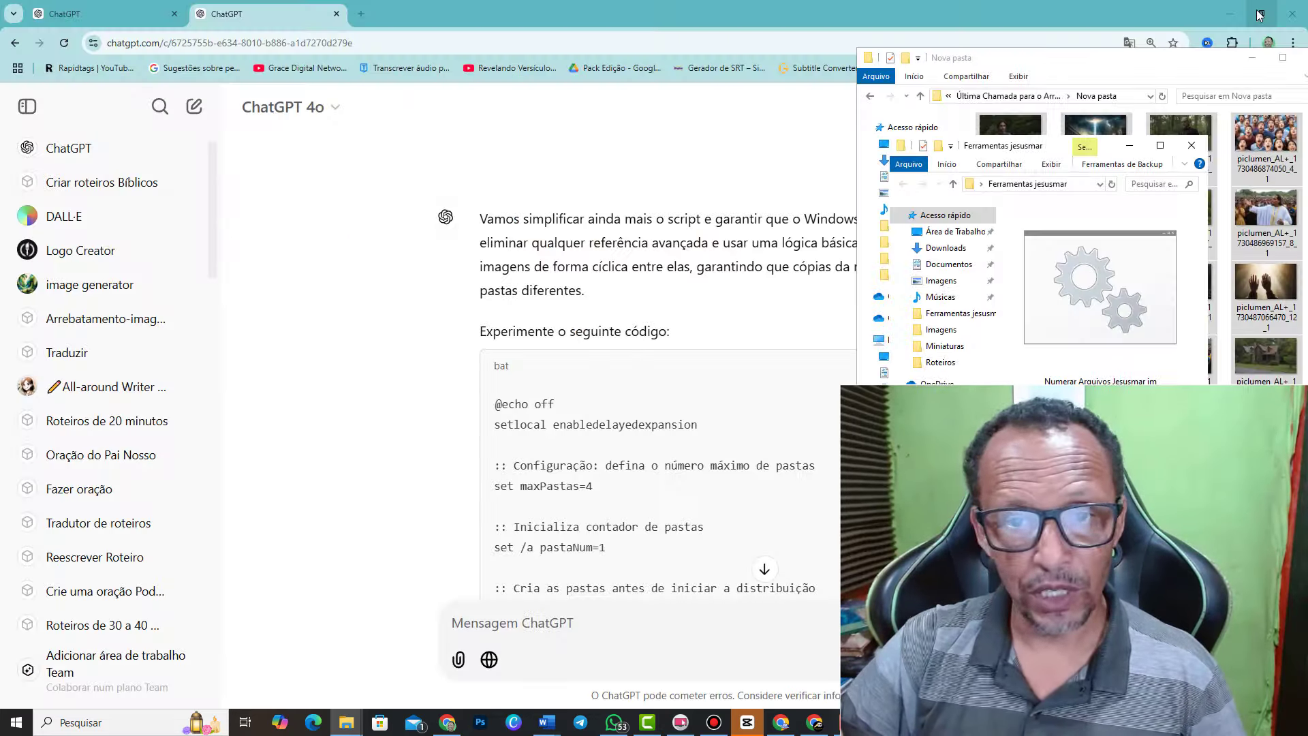
{"action": "left_click_drag", "start_coordinate": [1056, 57], "coordinate": [199, 69]}
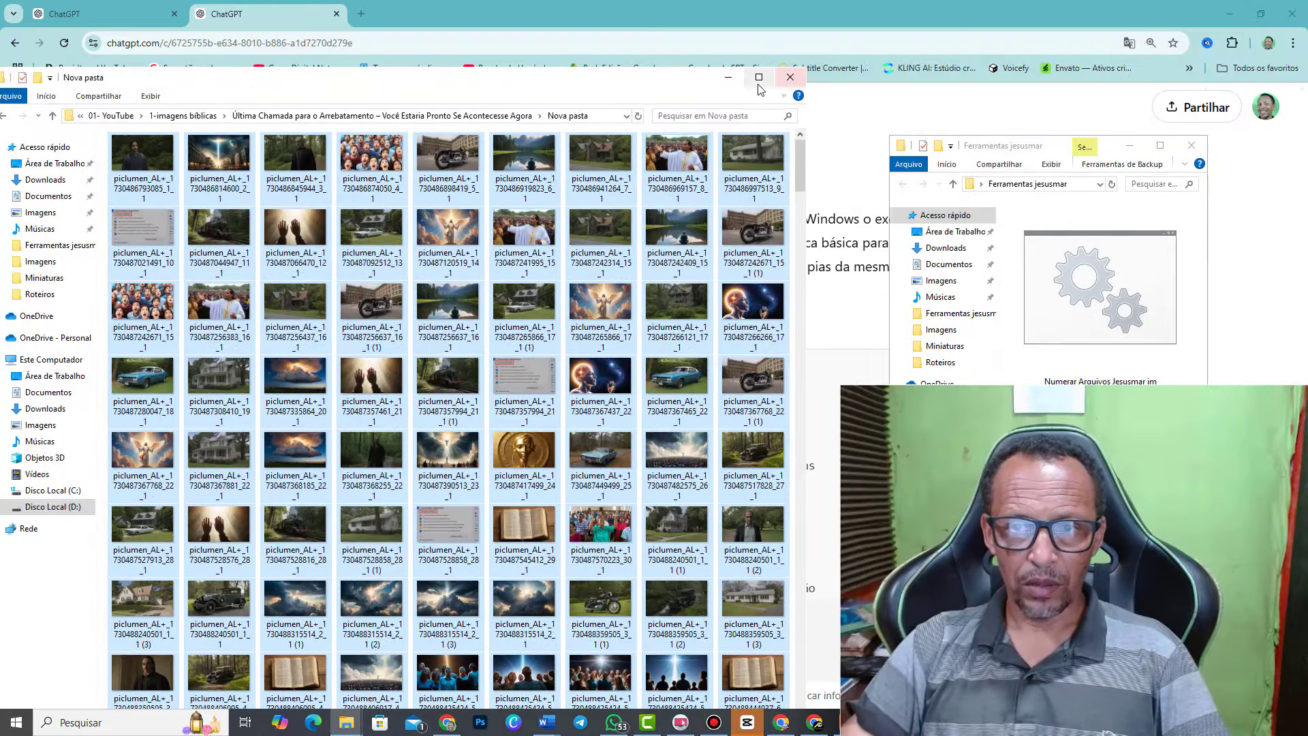
{"action": "left_click", "coordinate": [759, 75]}
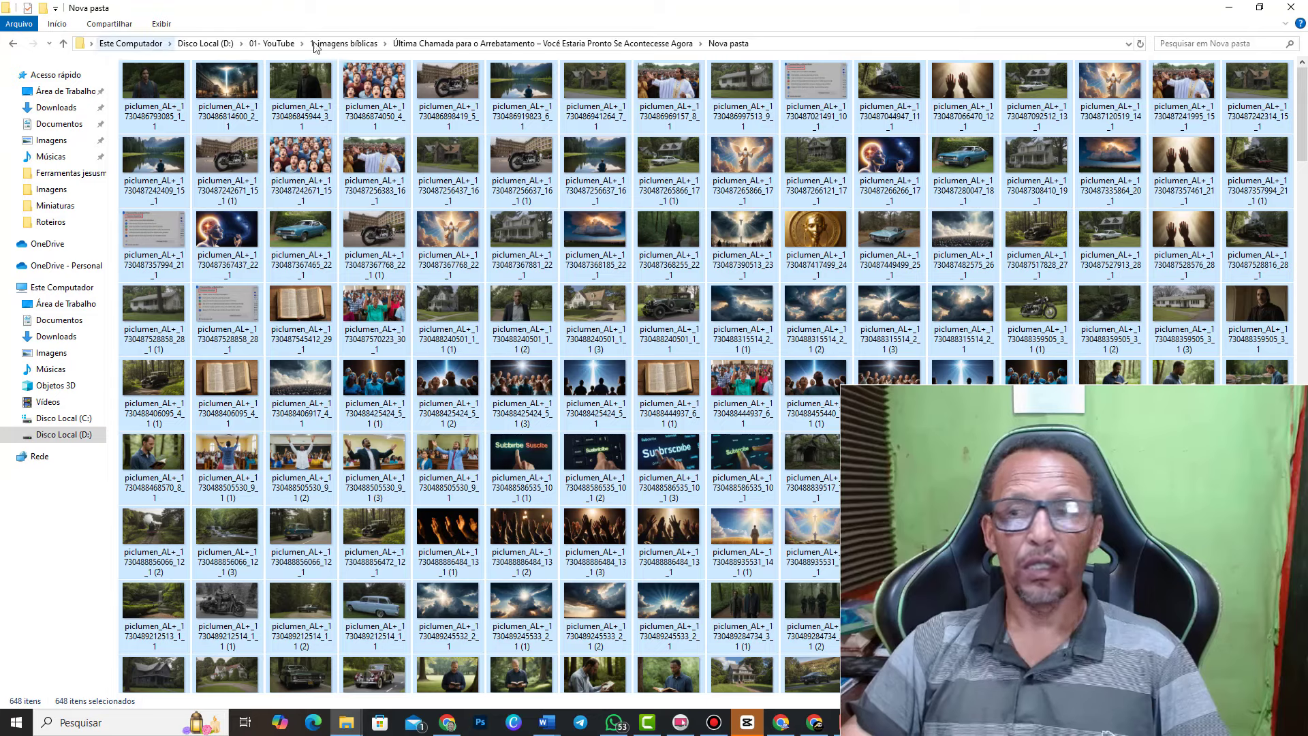
{"action": "left_click", "coordinate": [1257, 14]}
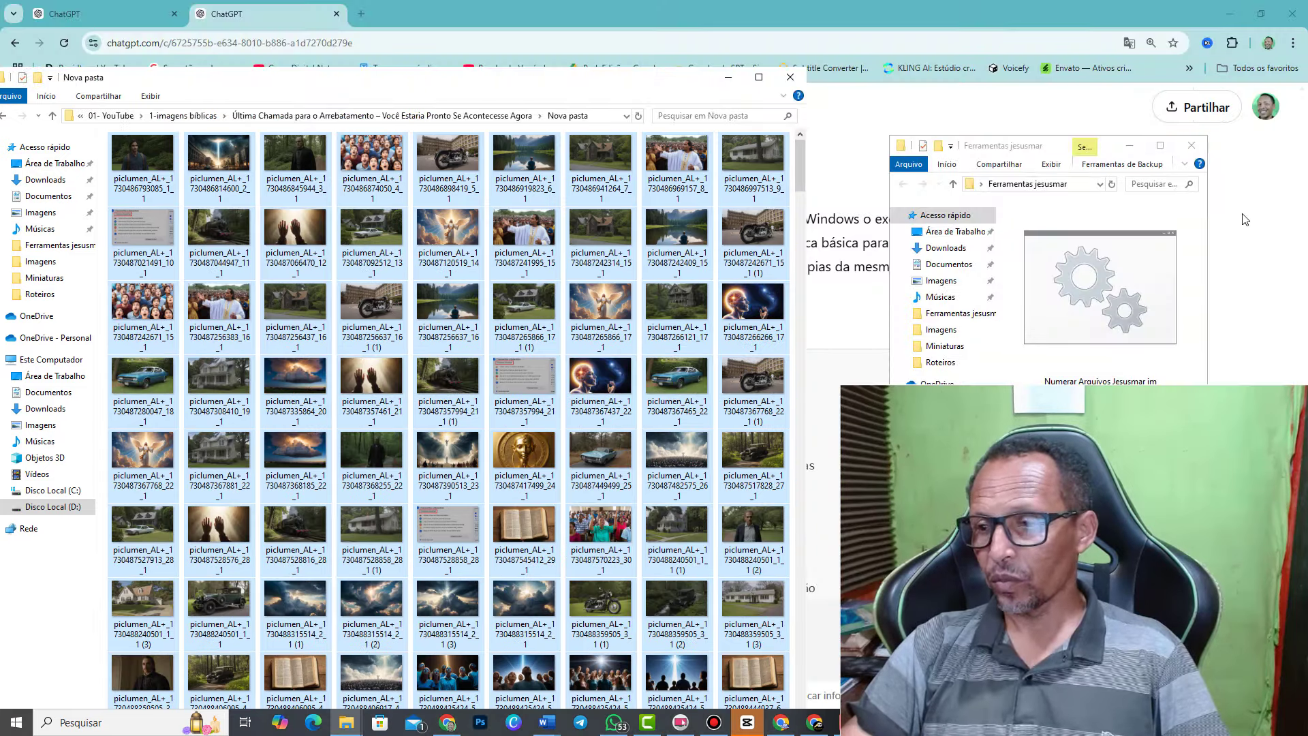
{"action": "left_click_drag", "start_coordinate": [1008, 145], "coordinate": [1023, 25]}
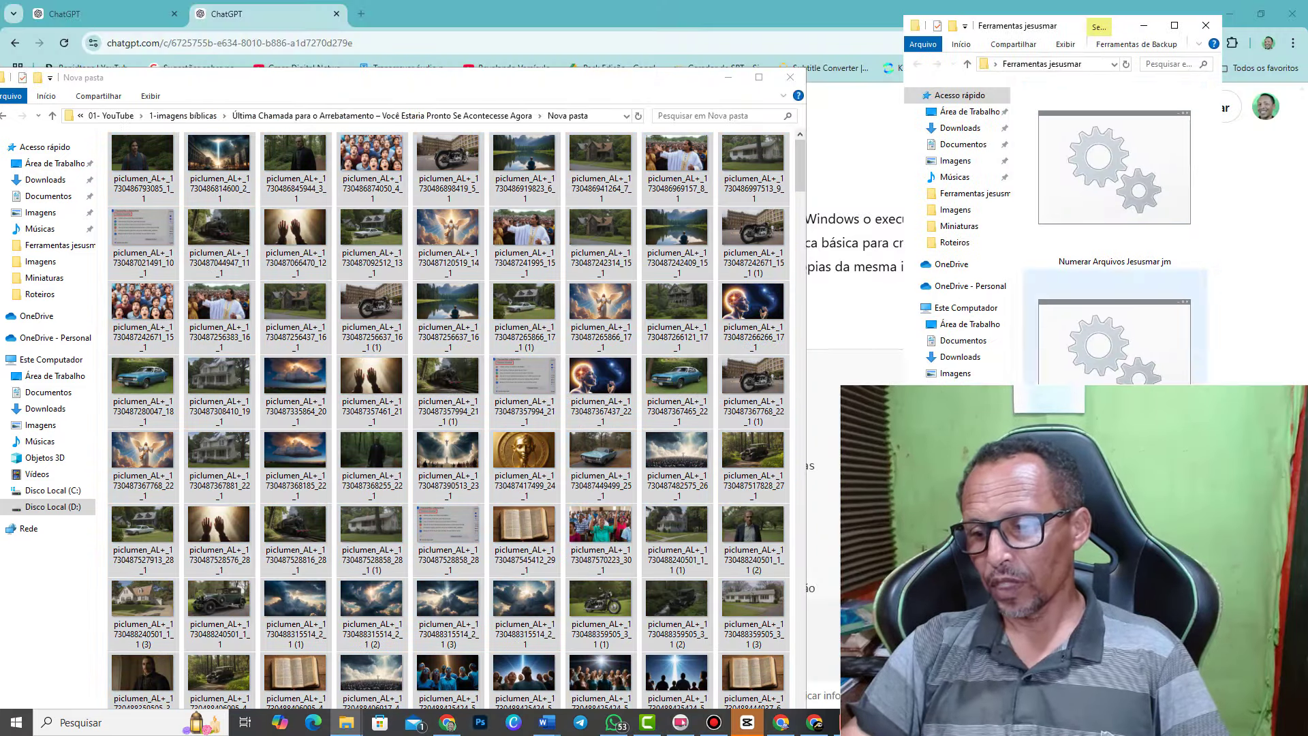
{"action": "right_click", "coordinate": [1103, 140]}
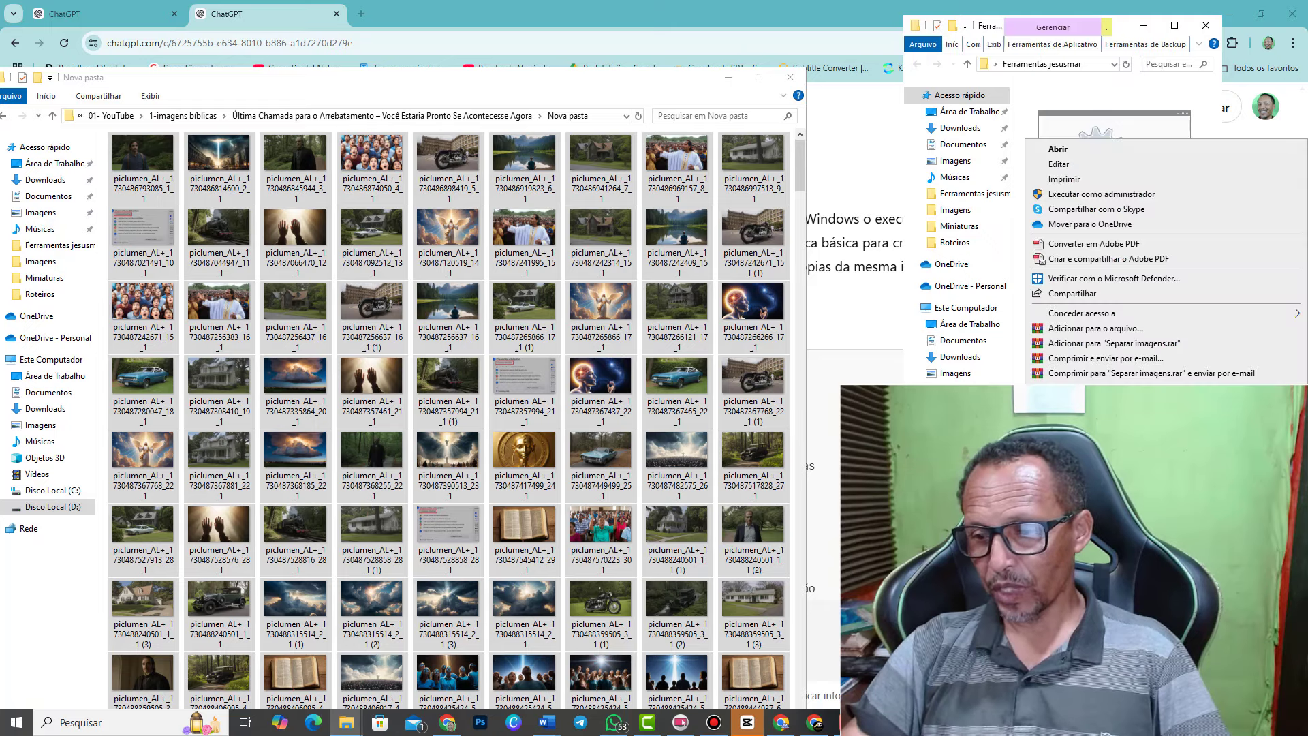
{"action": "key", "text": "Escape"}
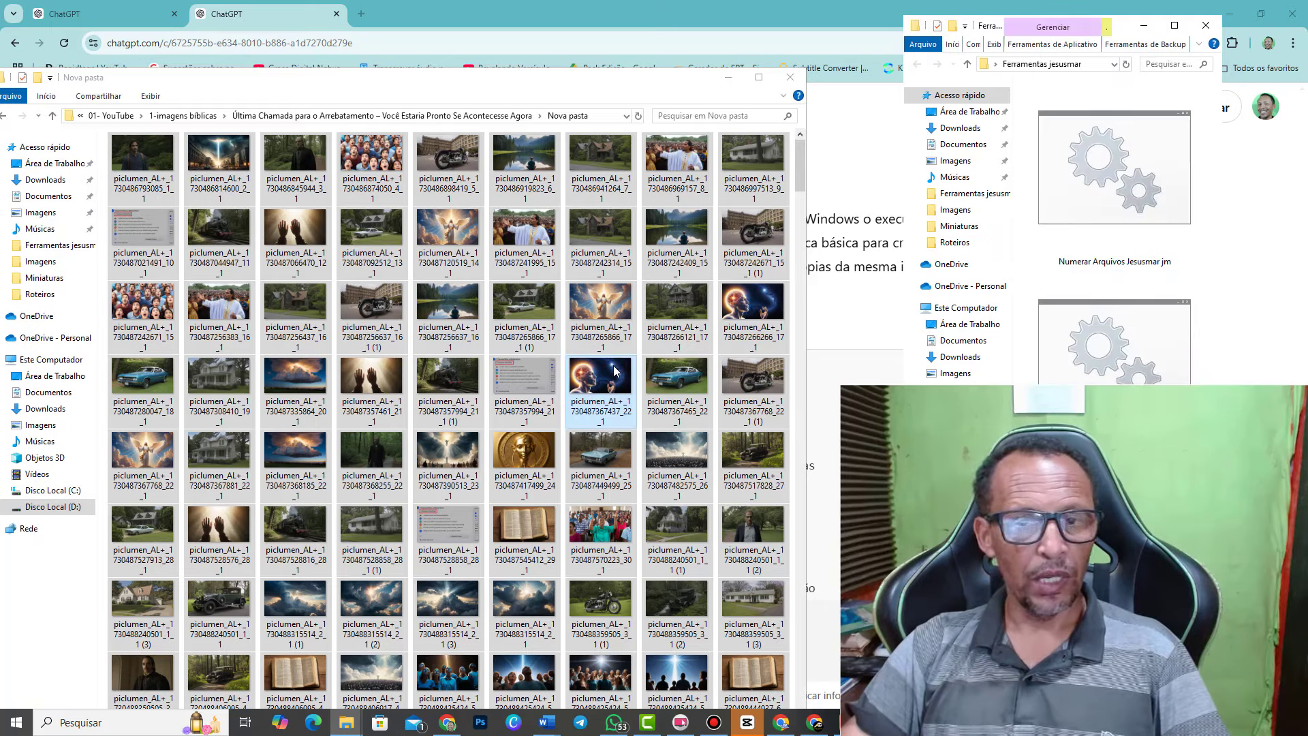
Paste Separar imagens into Nova pasta and run it to split the images into Pasta_1–Pasta_4
{"action": "double_click", "coordinate": [760, 80]}
{"action": "key", "text": "End"}
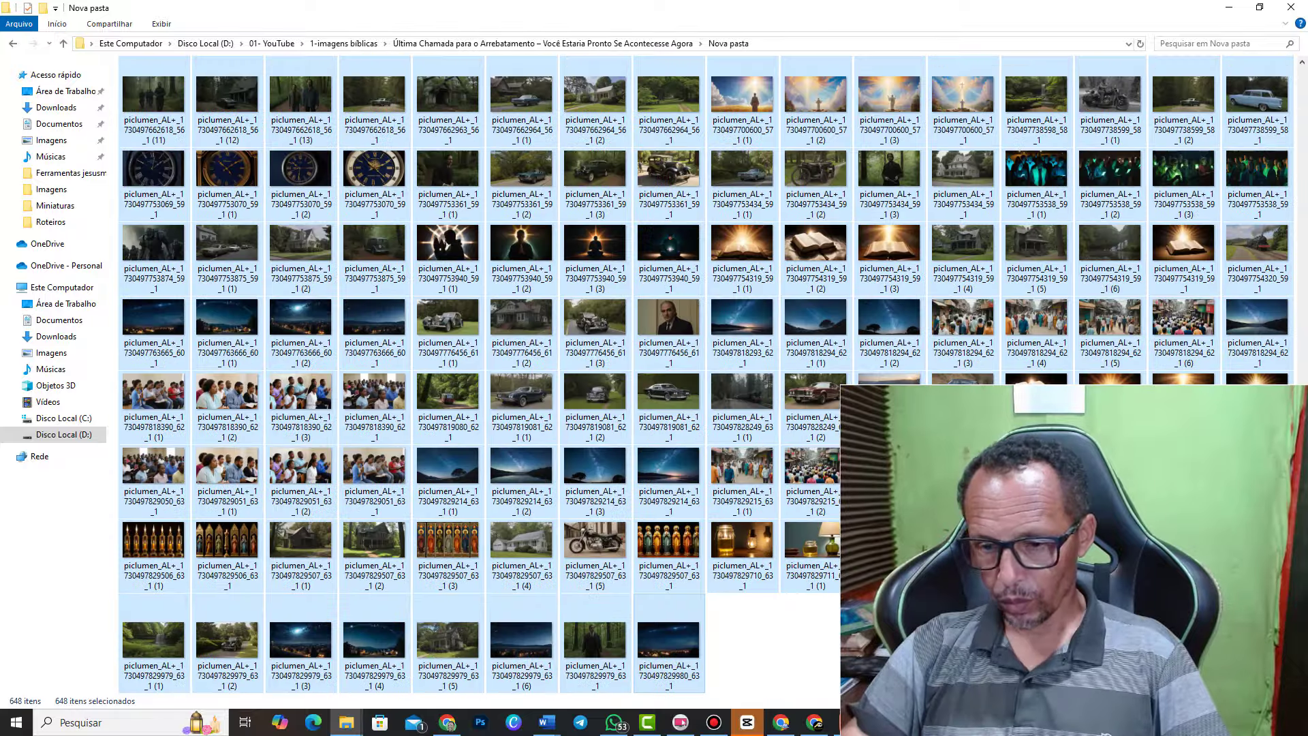
{"action": "key", "text": "ctrl+v"}
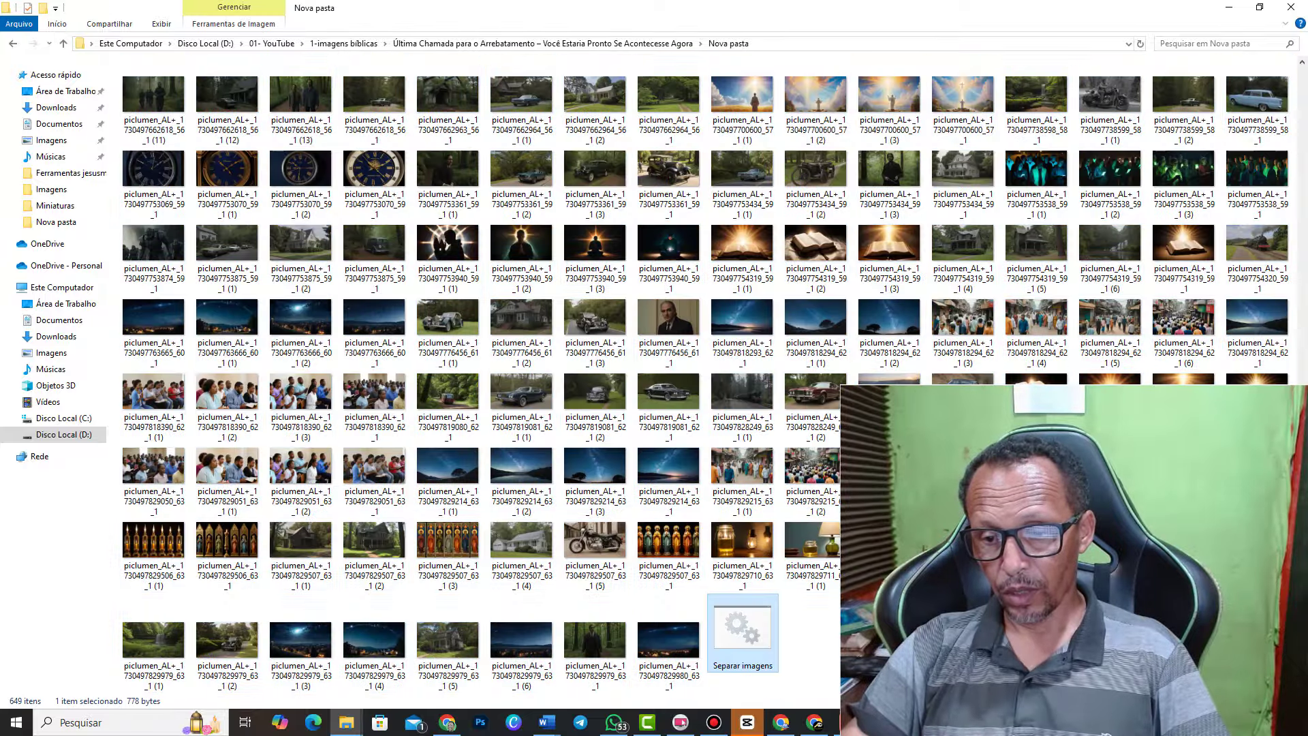
{"action": "double_click", "coordinate": [745, 637]}
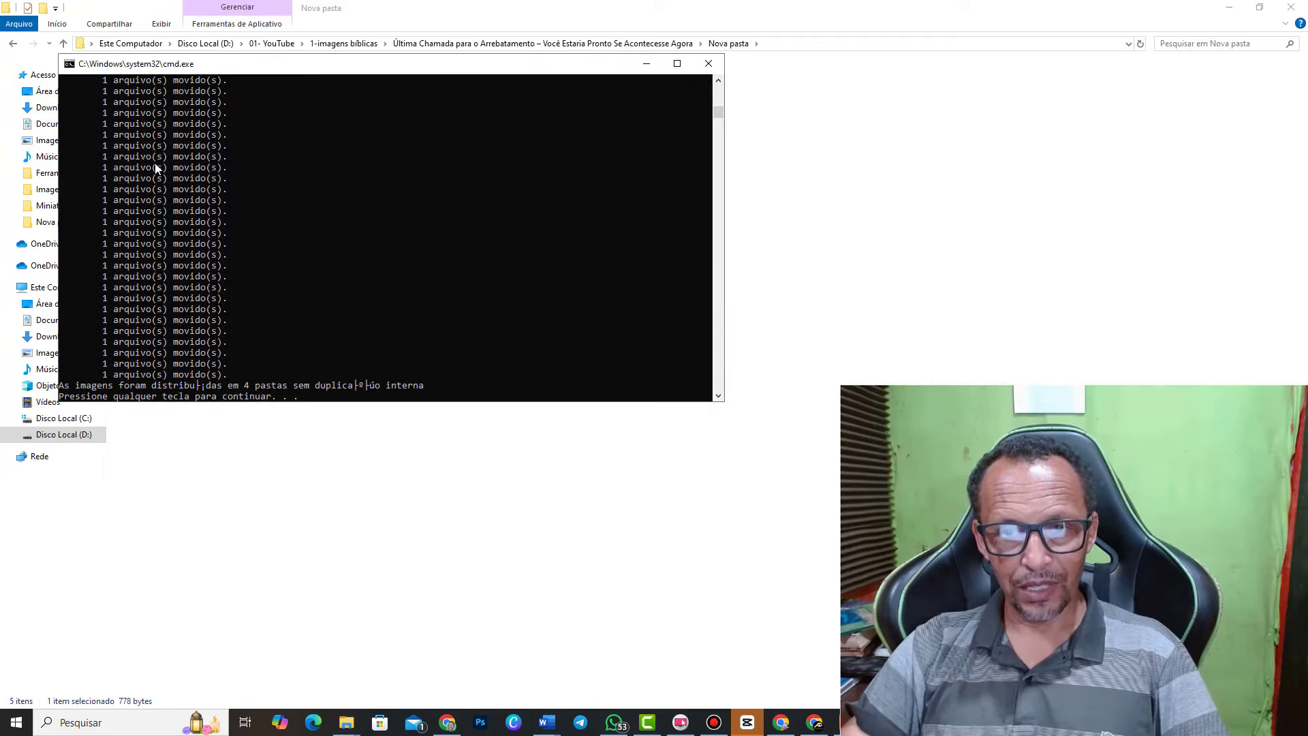
{"action": "left_click_drag", "start_coordinate": [481, 72], "coordinate": [954, 315]}
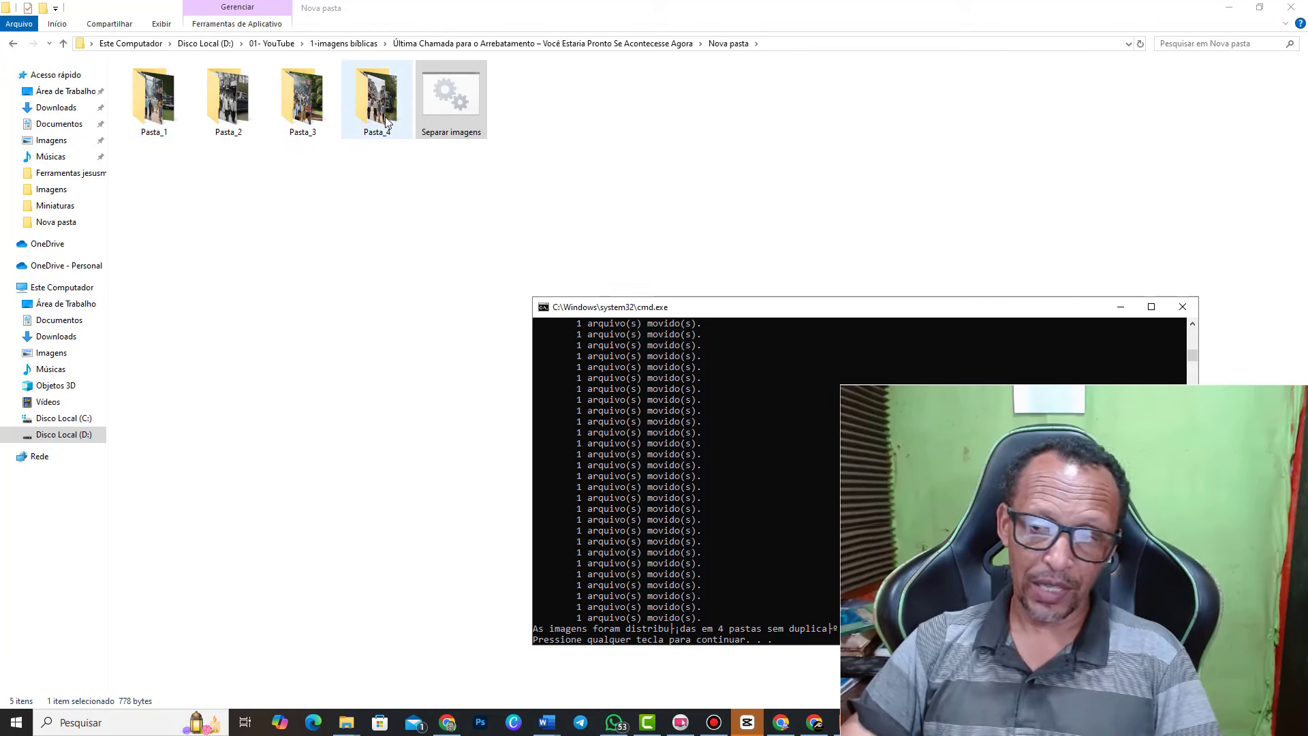
{"action": "left_click_drag", "start_coordinate": [1074, 314], "coordinate": [980, 210]}
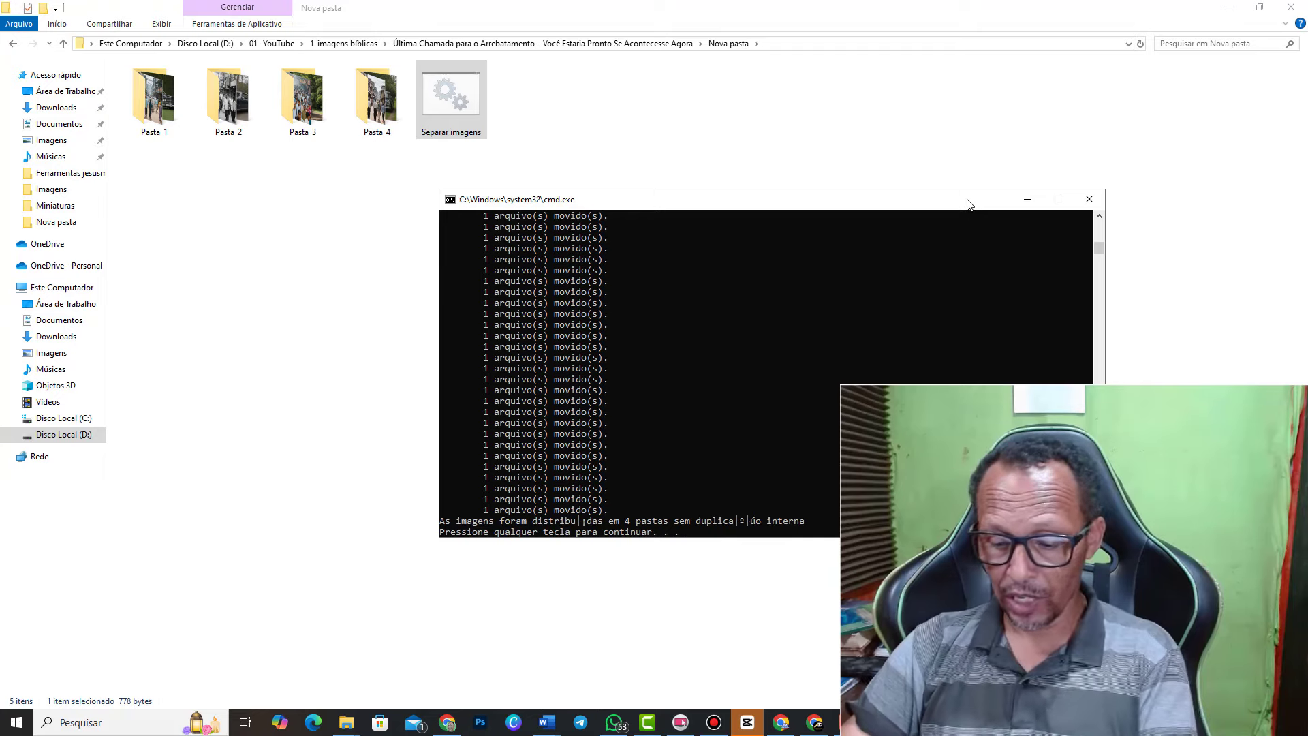
{"action": "key", "text": "Return"}
{"action": "left_click", "coordinate": [234, 178]}
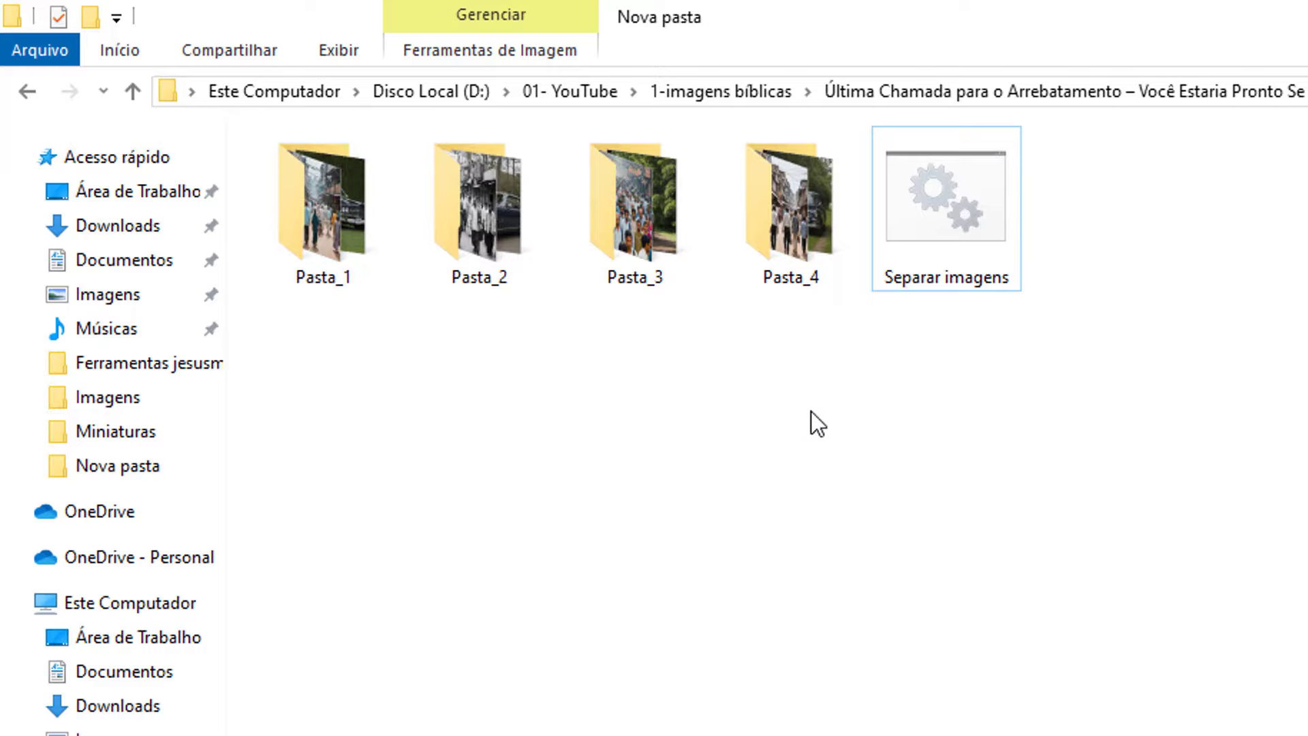
{"action": "double_click", "coordinate": [327, 220]}
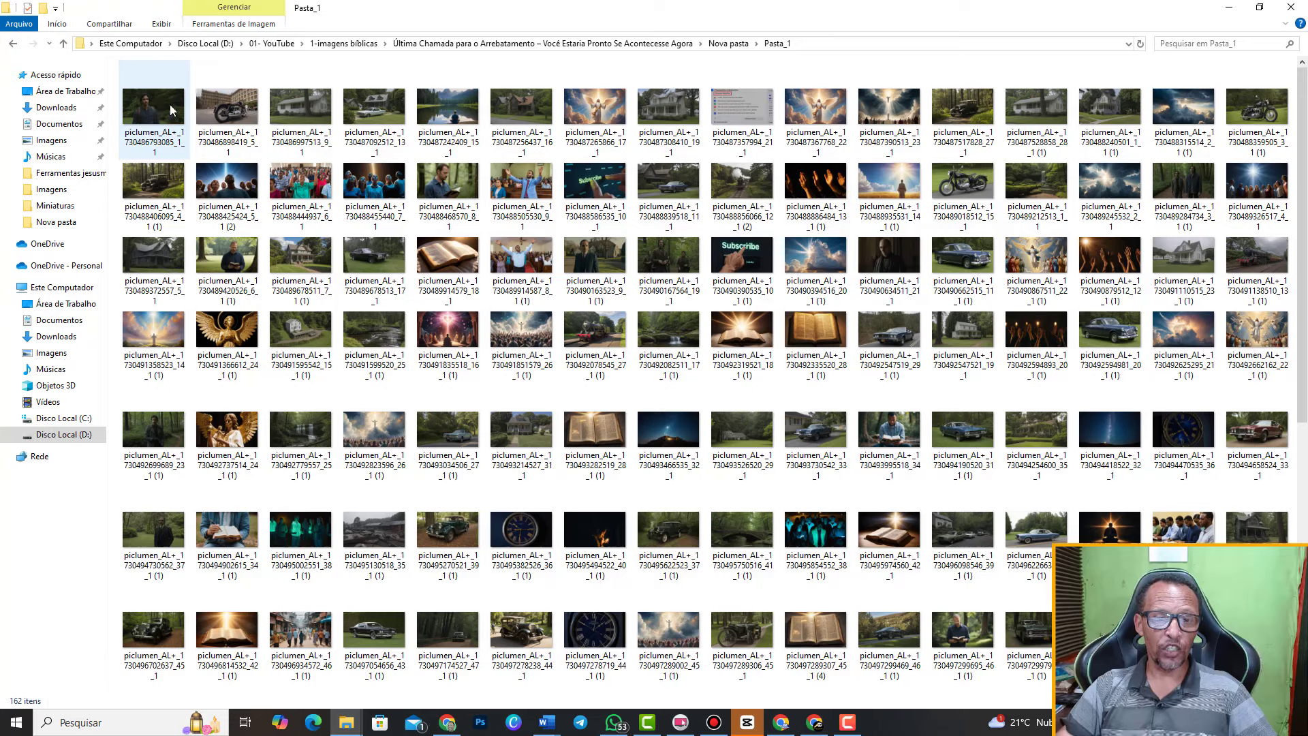
{"action": "left_click", "coordinate": [1220, 9]}
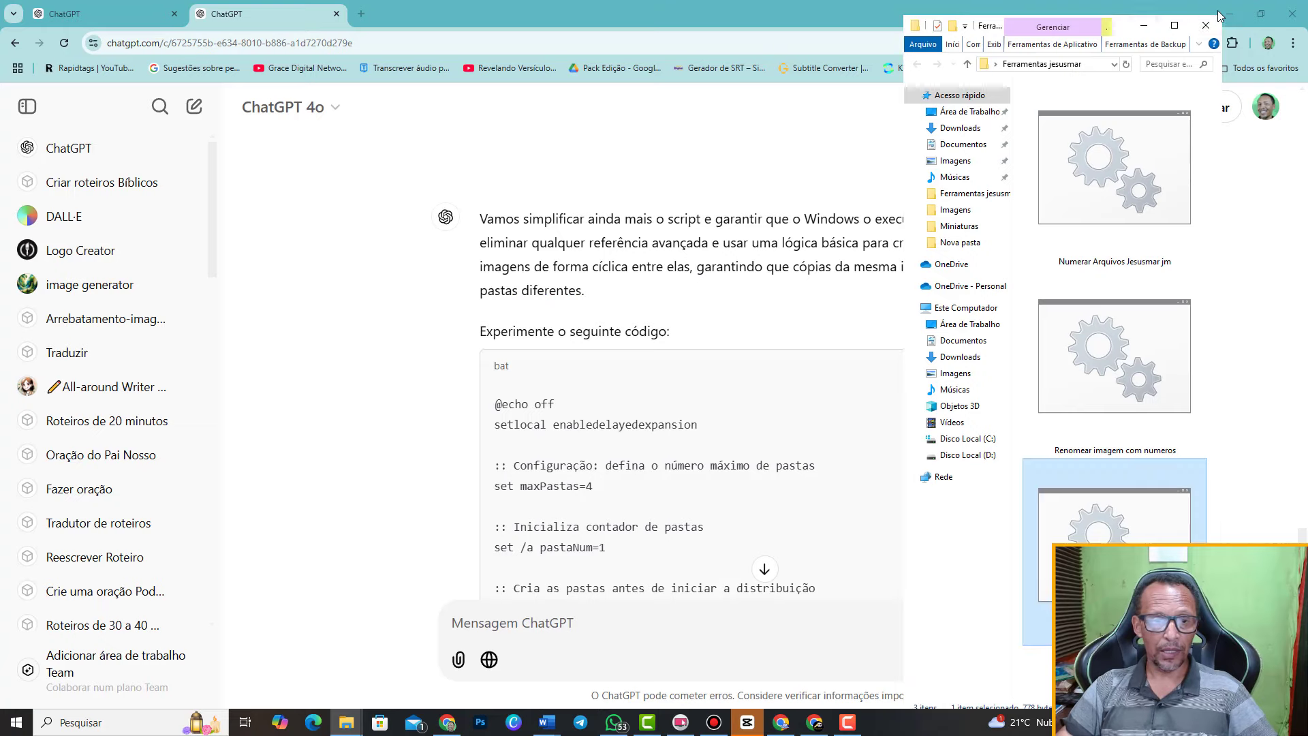
{"action": "left_click", "coordinate": [346, 722]}
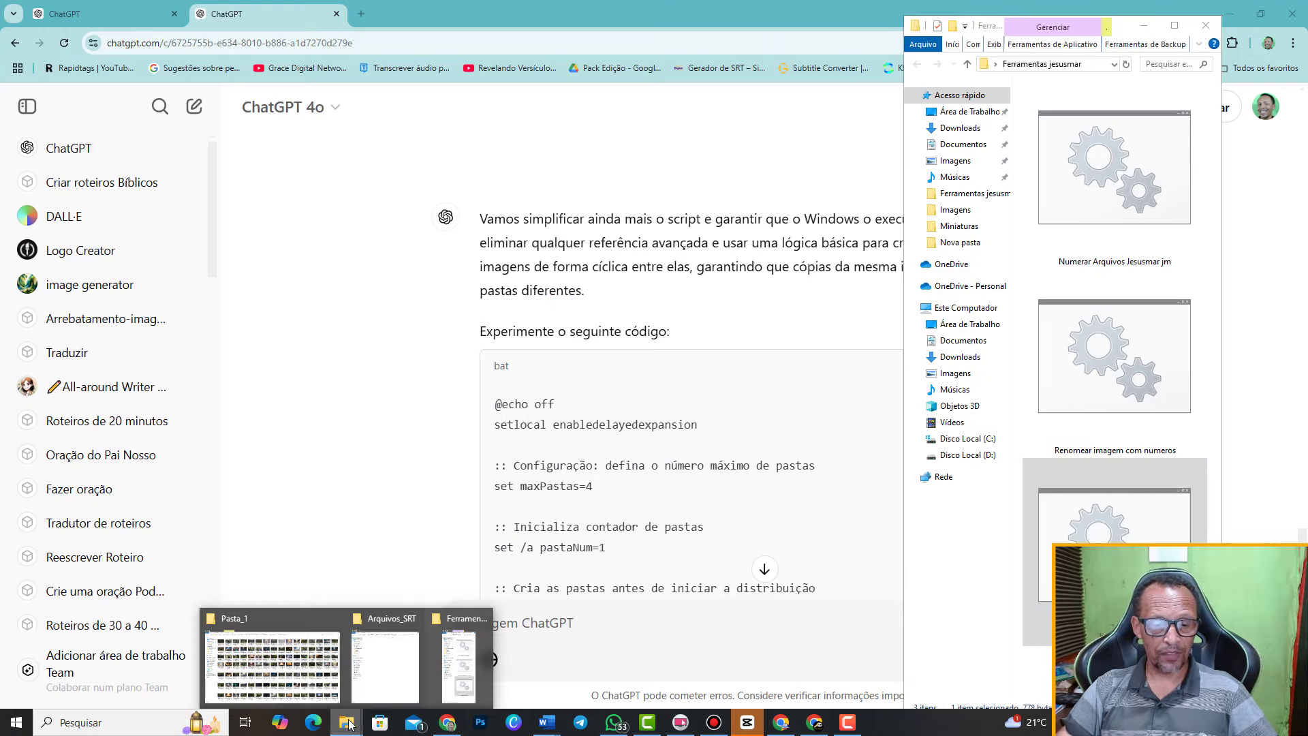
{"action": "left_click", "coordinate": [387, 675]}
{"action": "double_click", "coordinate": [232, 116]}
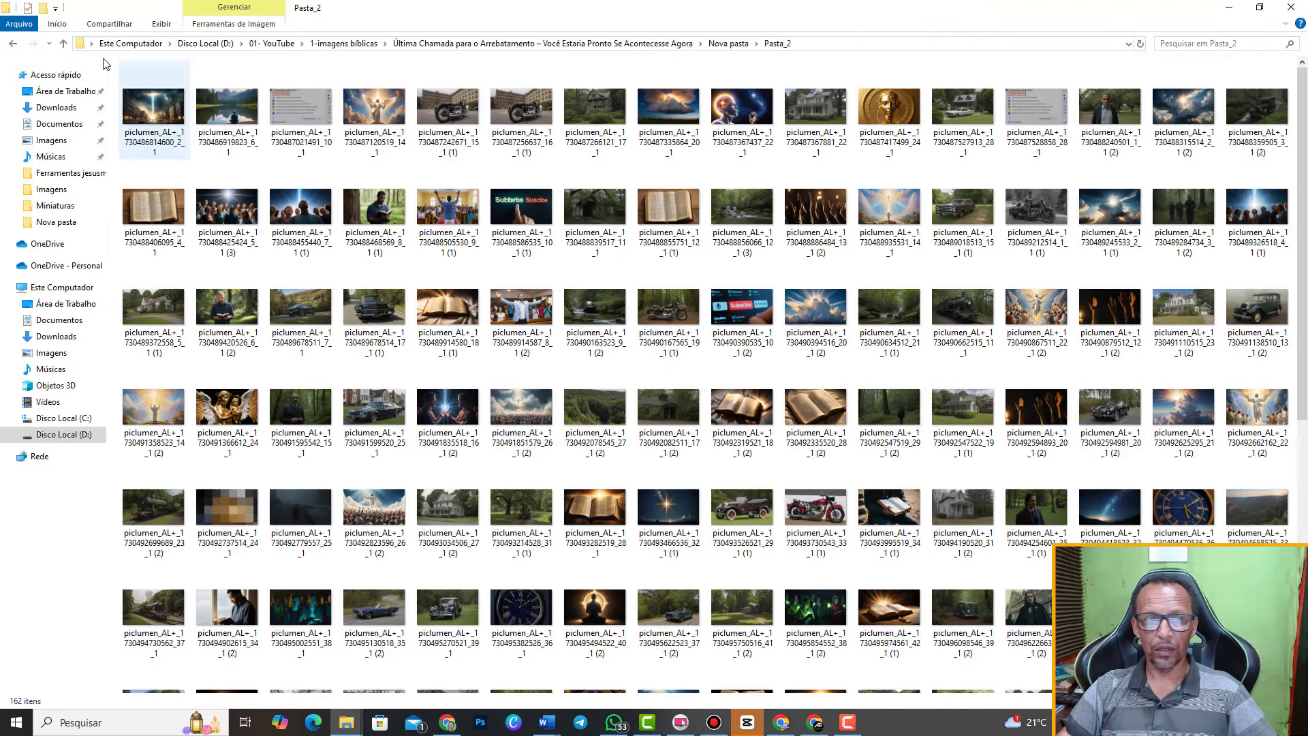
{"action": "left_click", "coordinate": [61, 44]}
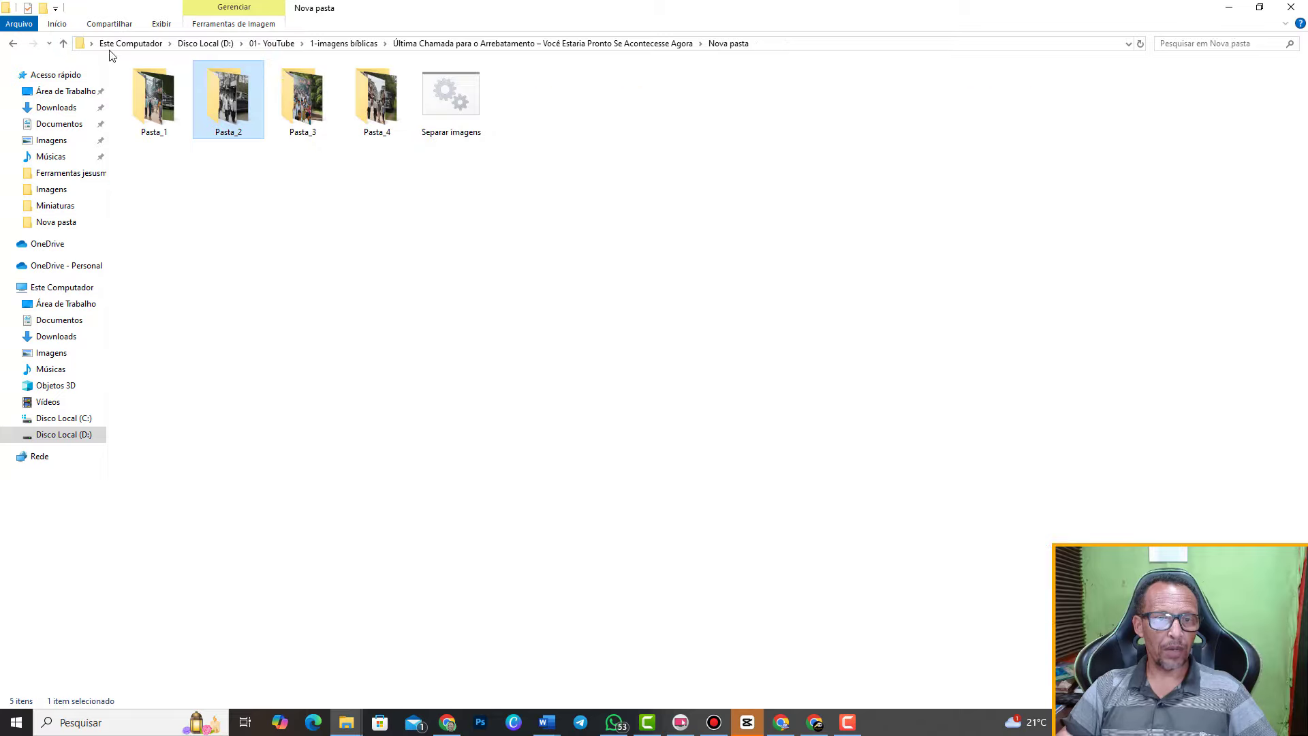
{"action": "double_click", "coordinate": [313, 109]}
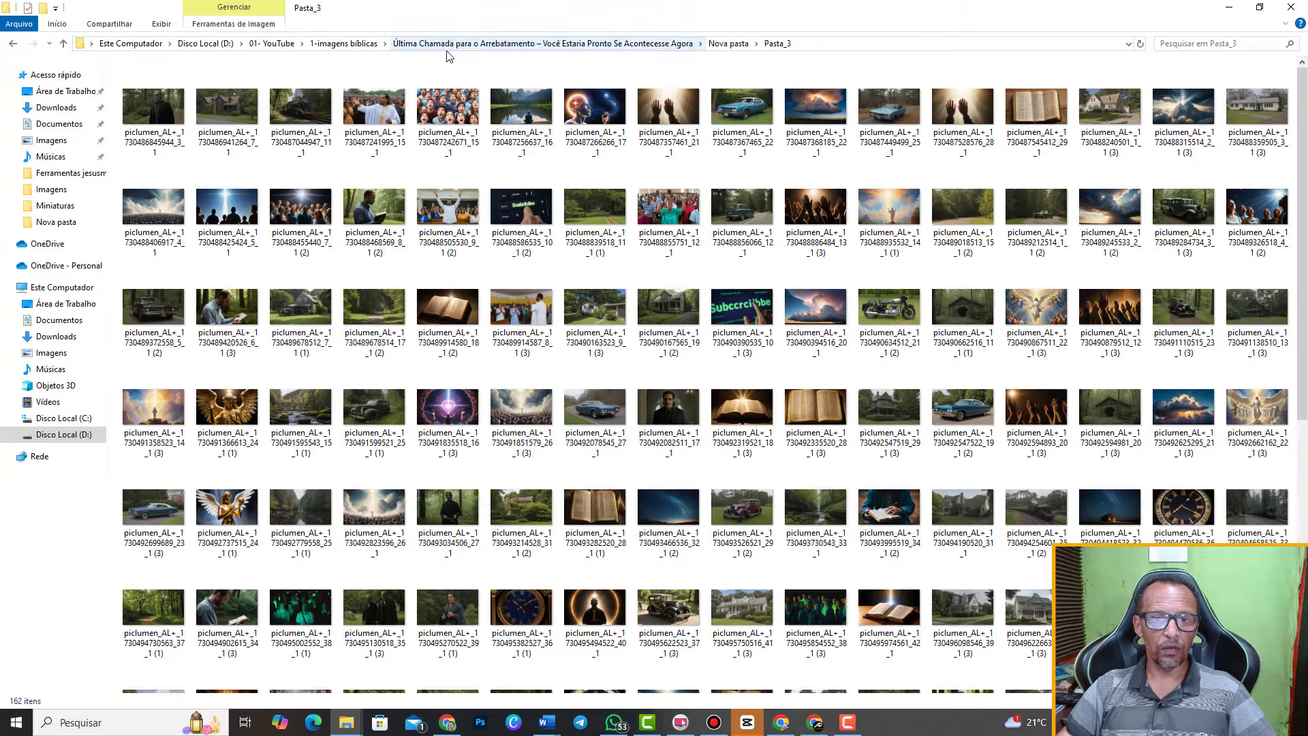
{"action": "left_click", "coordinate": [62, 43]}
{"action": "double_click", "coordinate": [374, 106]}
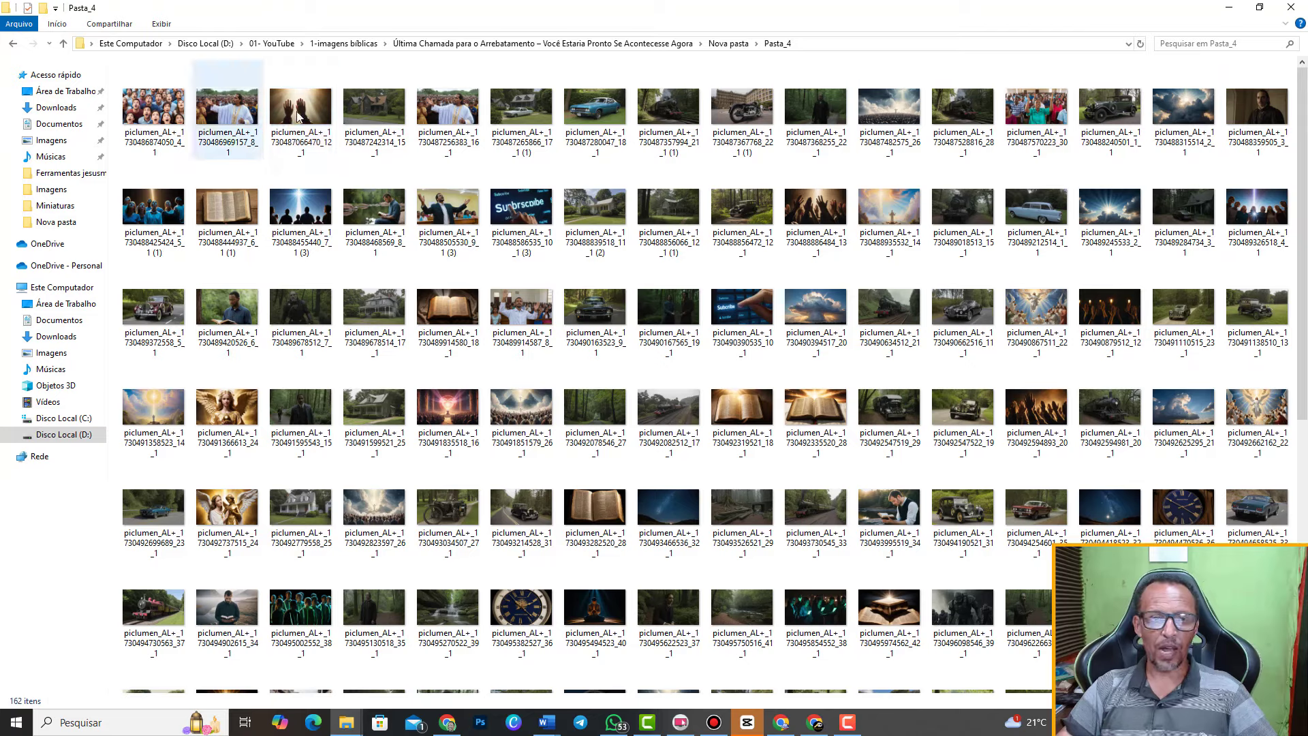
{"action": "scroll", "coordinate": [1175, 429], "scroll_direction": "down", "scroll_amount": 3}
{"action": "scroll", "coordinate": [1174, 429], "scroll_direction": "down", "scroll_amount": 2}
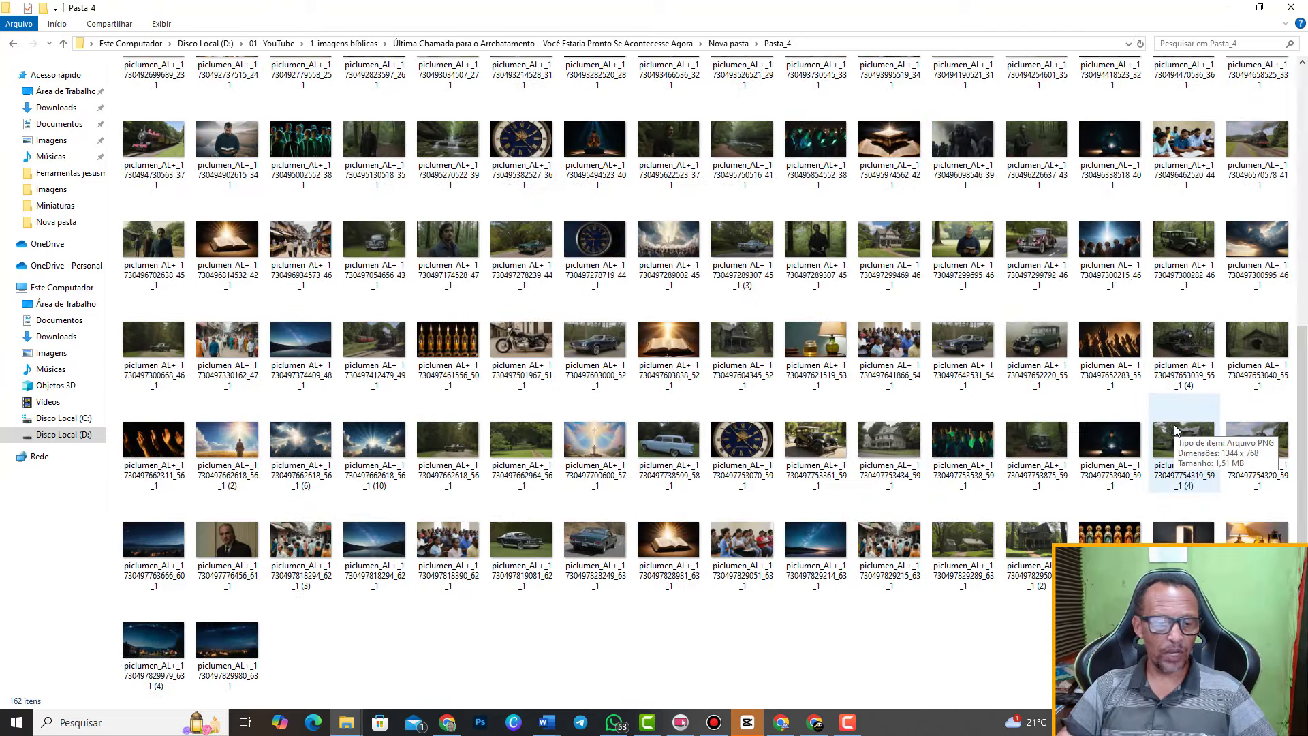
{"action": "scroll", "coordinate": [951, 430], "scroll_direction": "up", "scroll_amount": 4}
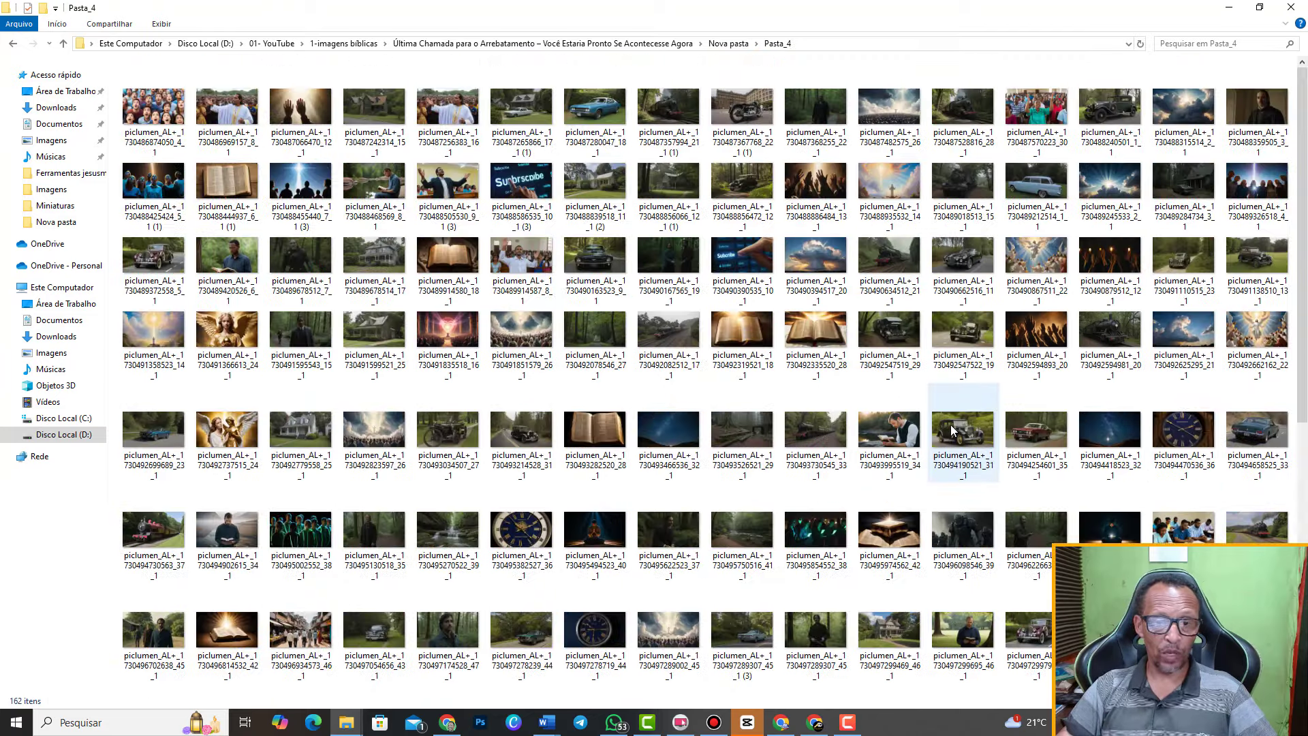
{"action": "key", "text": "alt+Up"}
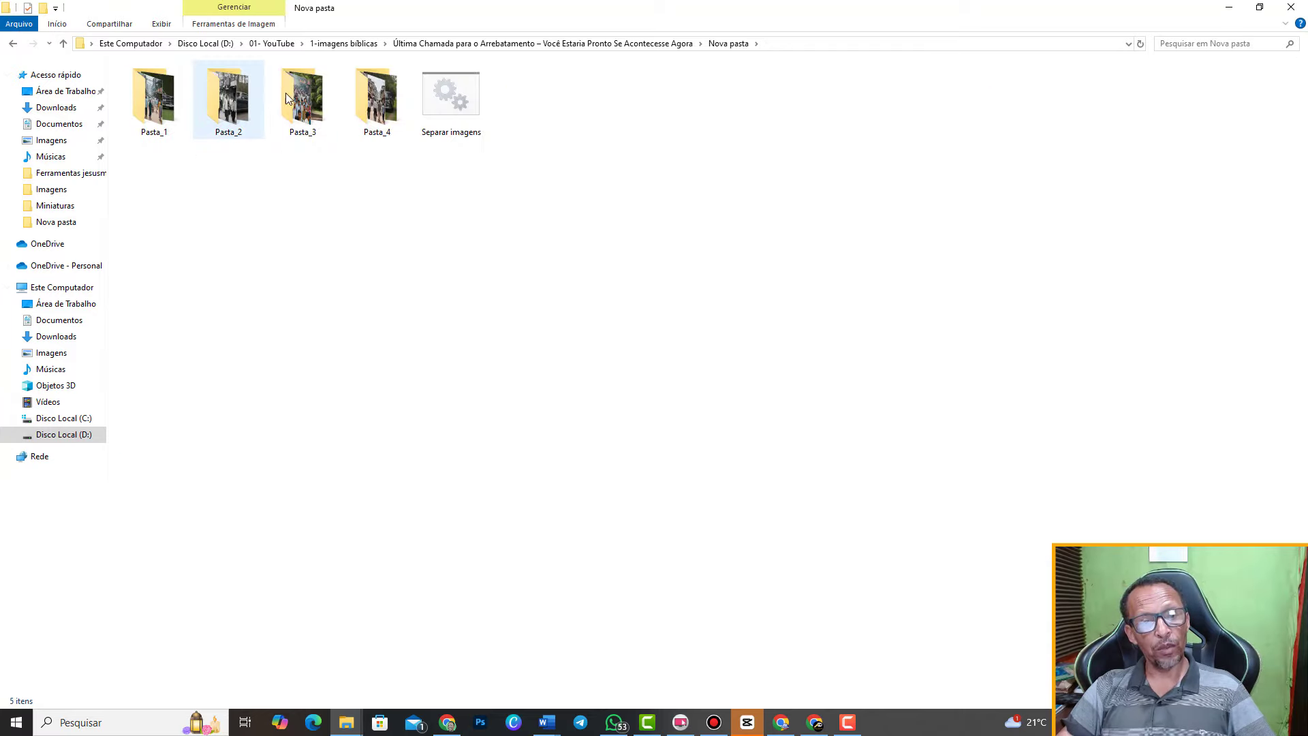
Copy the 'Renomear imagem com numeros' batch file from the tools folder
{"action": "left_click", "coordinate": [1260, 8]}
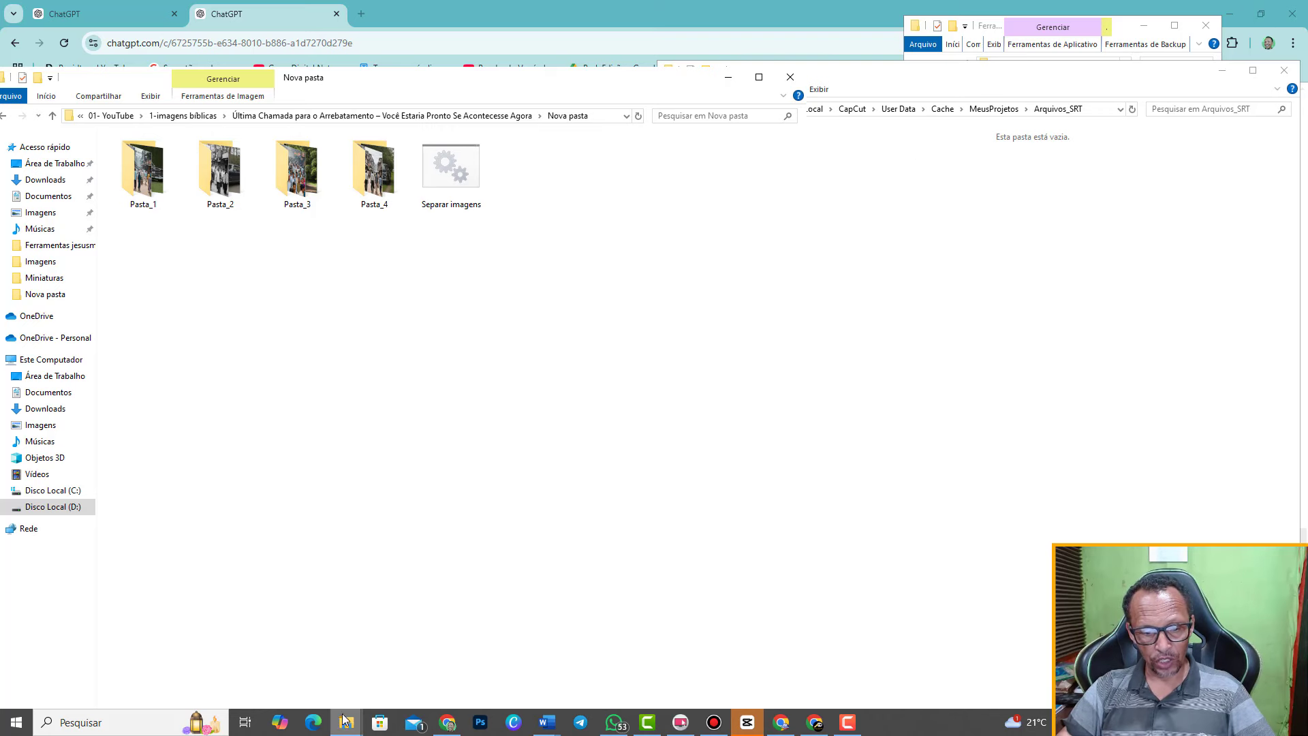
{"action": "mouse_move", "coordinate": [345, 721]}
{"action": "left_click", "coordinate": [442, 678]}
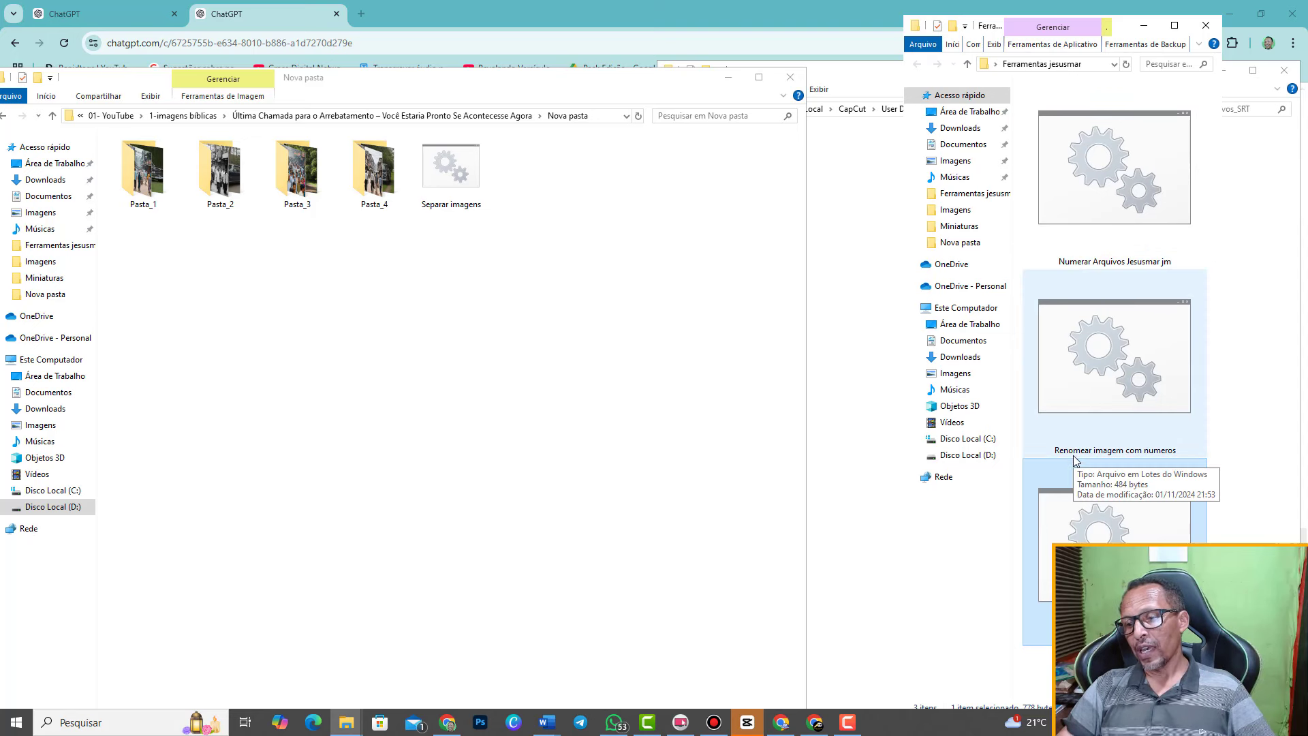
{"action": "left_click", "coordinate": [1247, 440]}
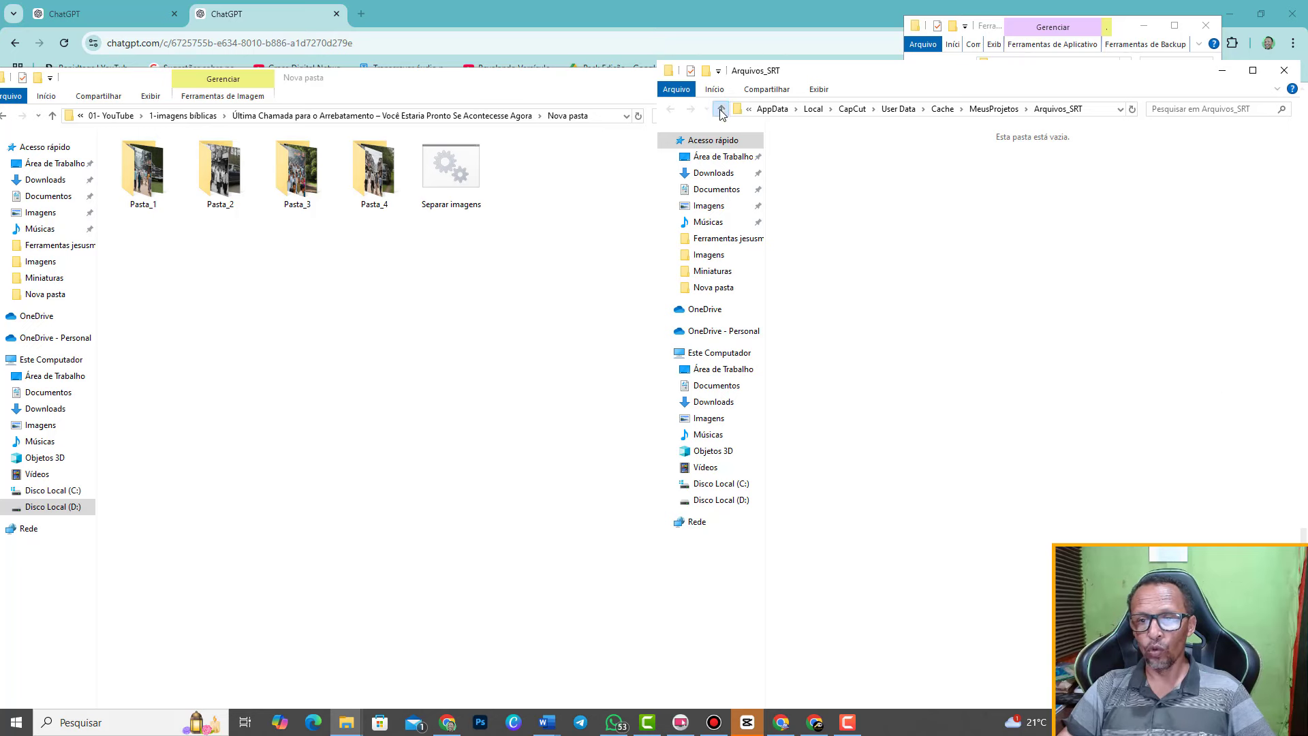
{"action": "left_click", "coordinate": [721, 111]}
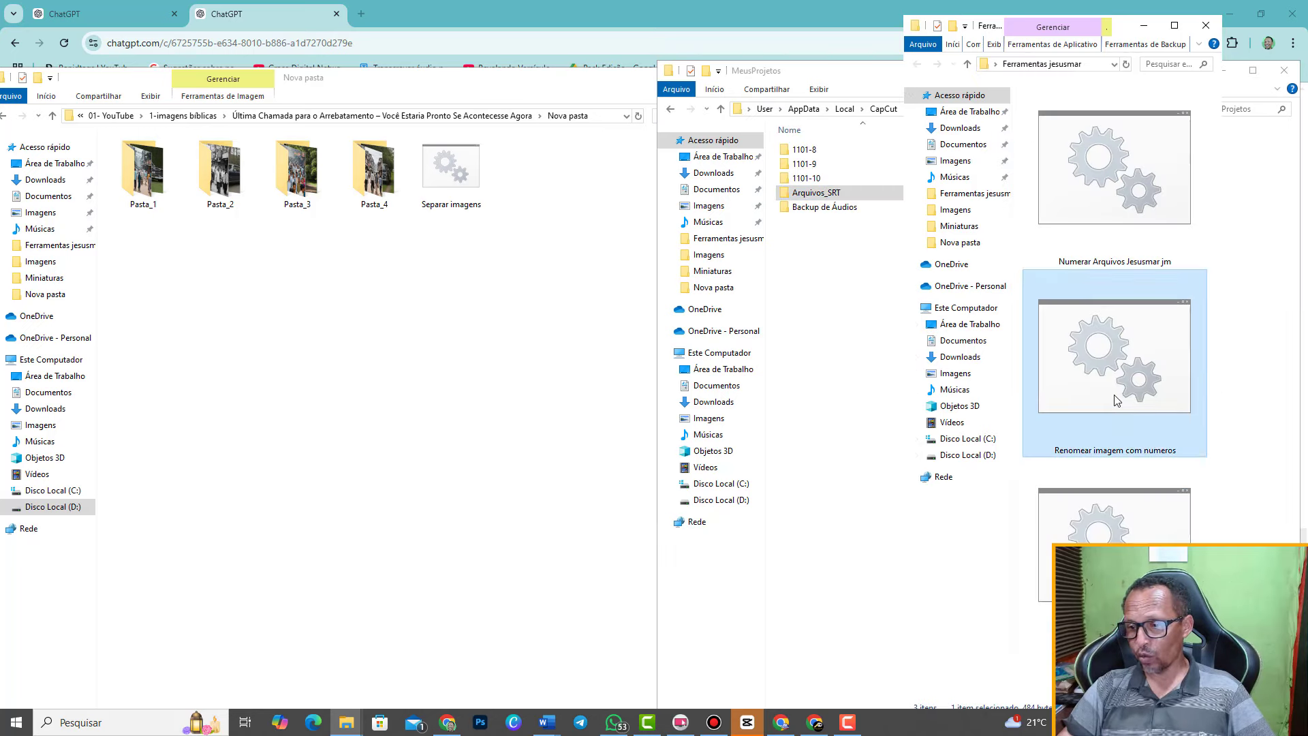
{"action": "right_click", "coordinate": [1115, 399]}
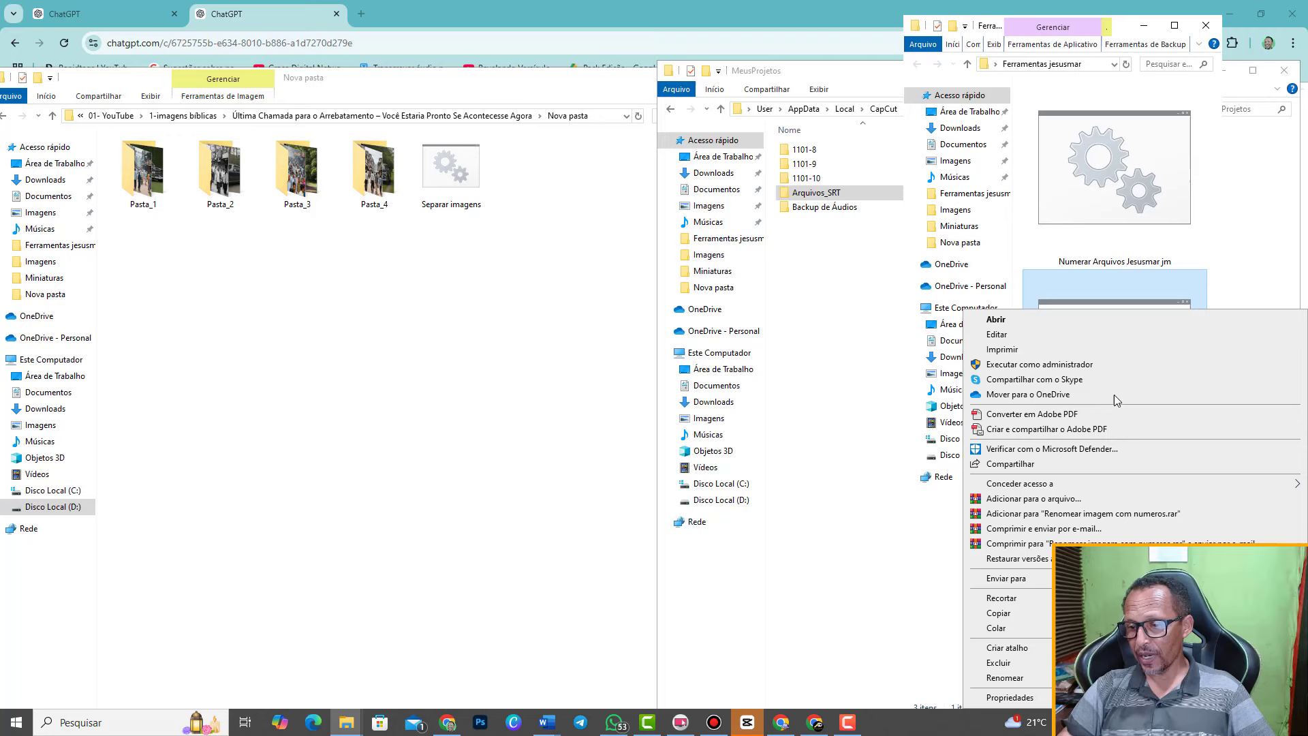
{"action": "left_click", "coordinate": [999, 612]}
Paste the script into Pasta_1 and run it, numbering its 162 images 1–162
{"action": "double_click", "coordinate": [147, 174]}
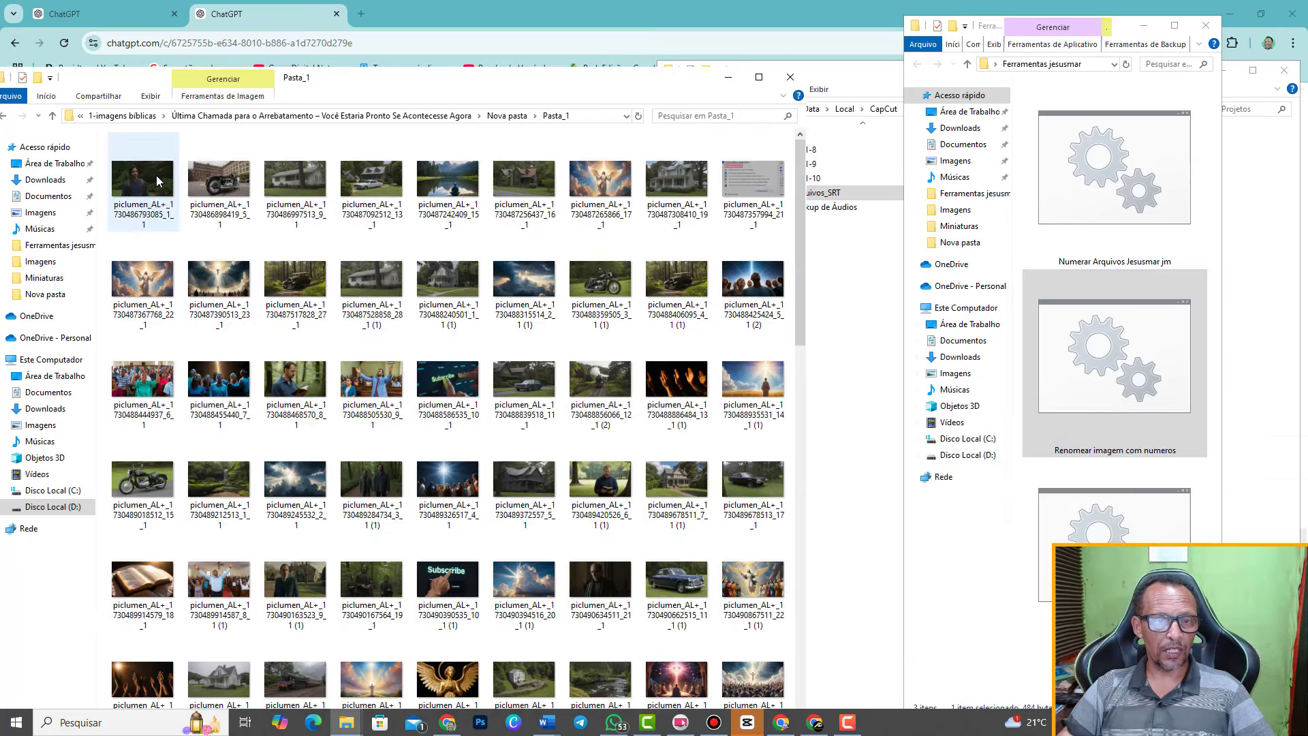
{"action": "scroll", "coordinate": [423, 312], "scroll_direction": "down", "scroll_amount": 10}
{"action": "scroll", "coordinate": [424, 312], "scroll_direction": "down", "scroll_amount": 5}
{"action": "key", "text": "super+Up"}
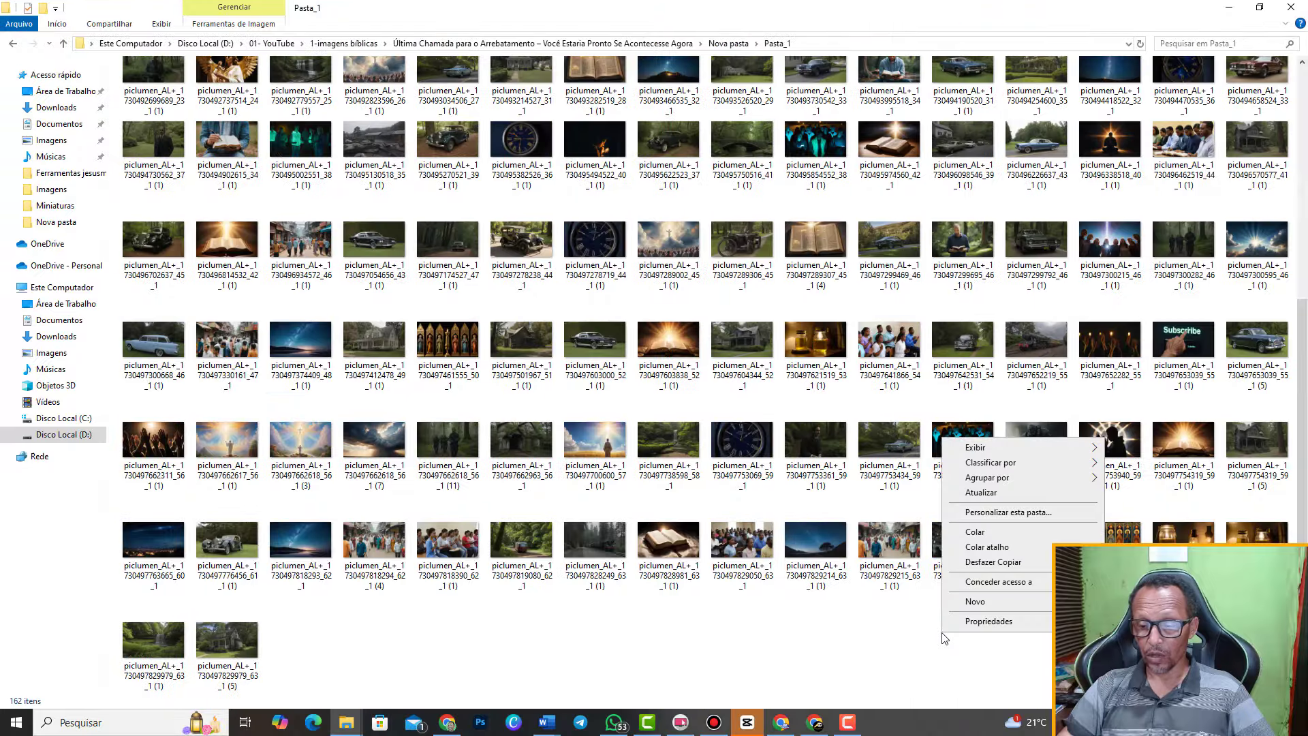
{"action": "right_click", "coordinate": [944, 439]}
{"action": "left_click", "coordinate": [977, 533]}
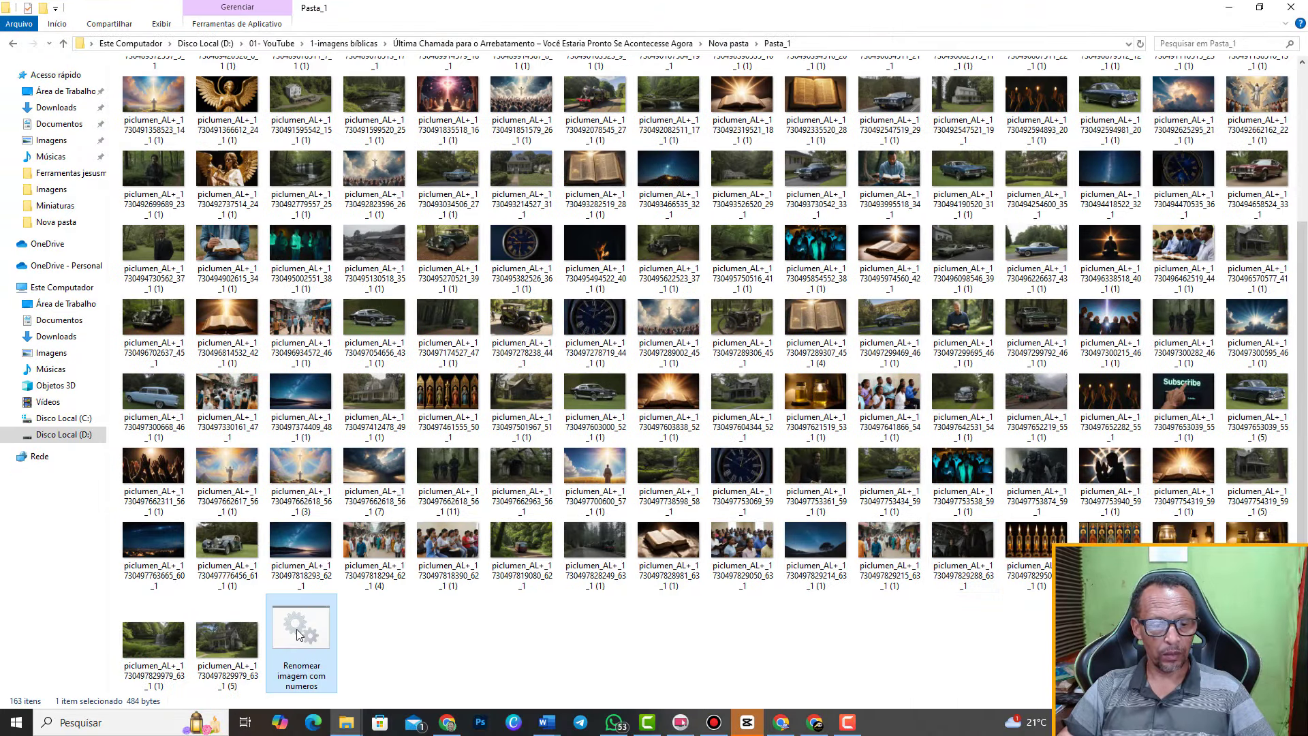
{"action": "double_click", "coordinate": [297, 628]}
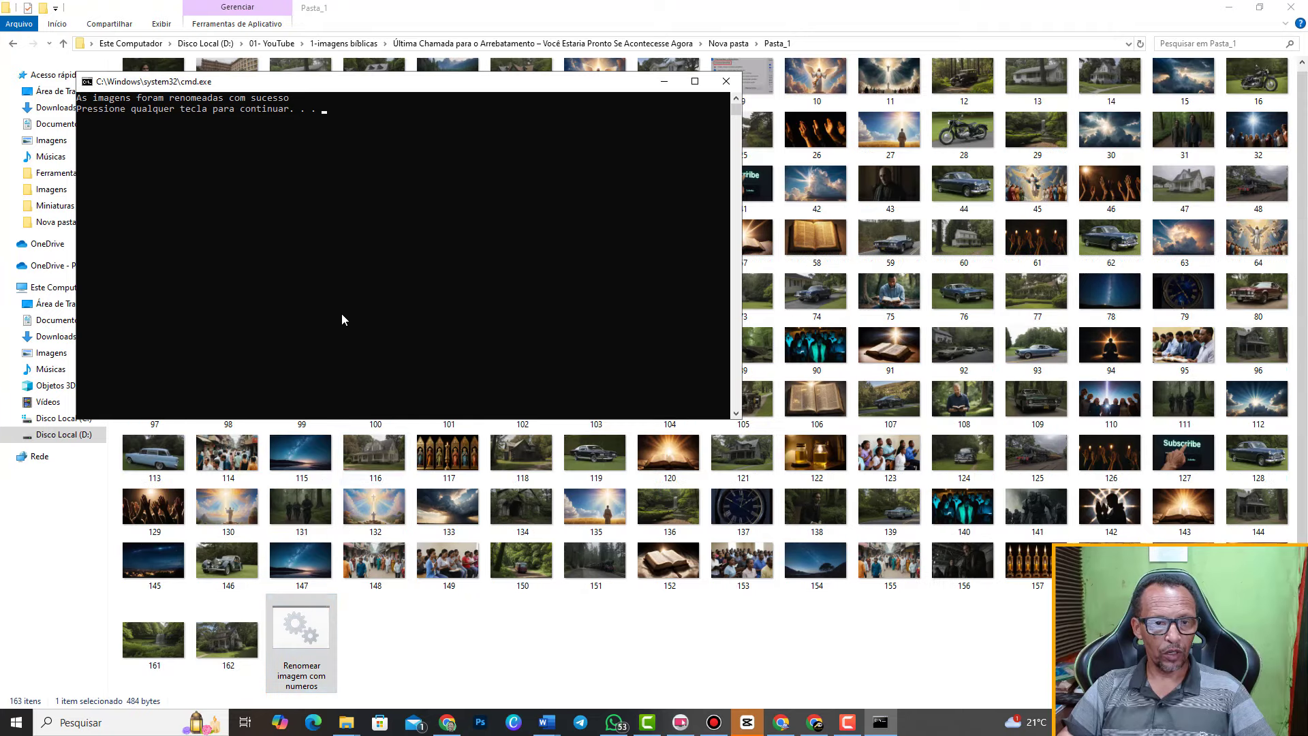
{"action": "left_click", "coordinate": [727, 83]}
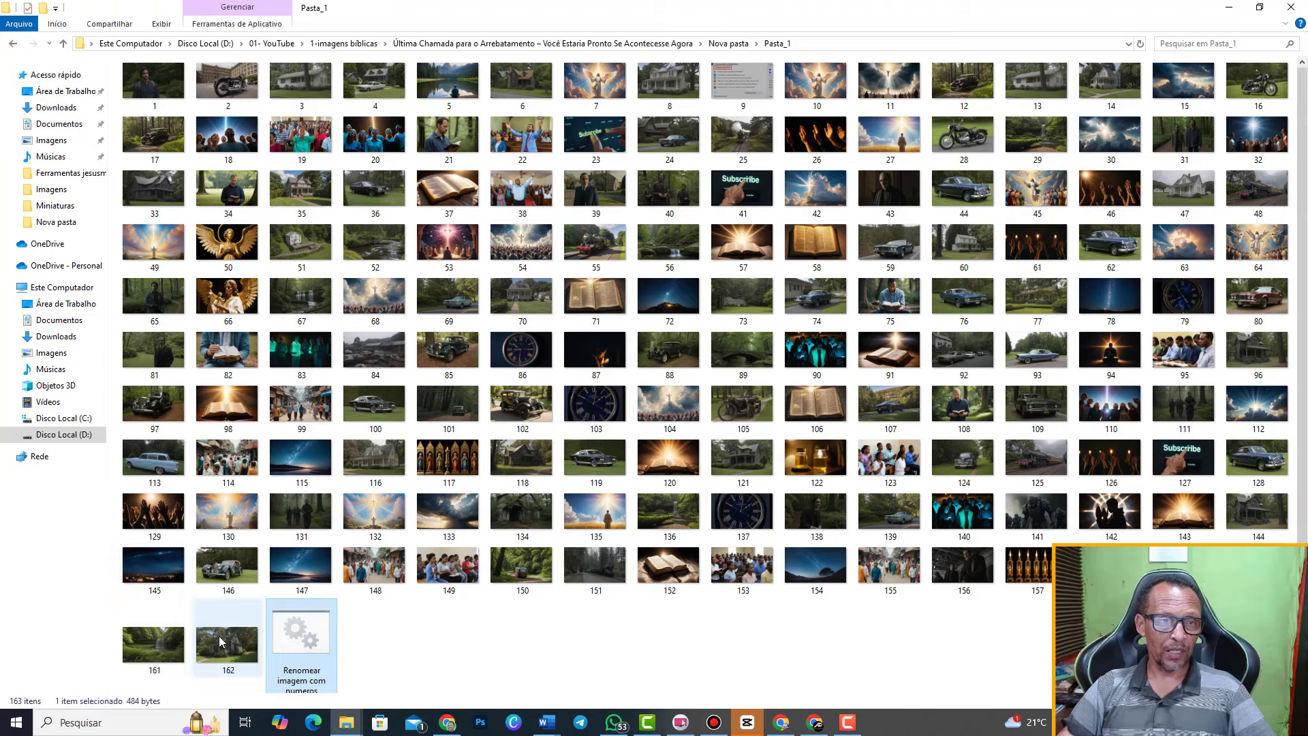
{"action": "left_click", "coordinate": [64, 44]}
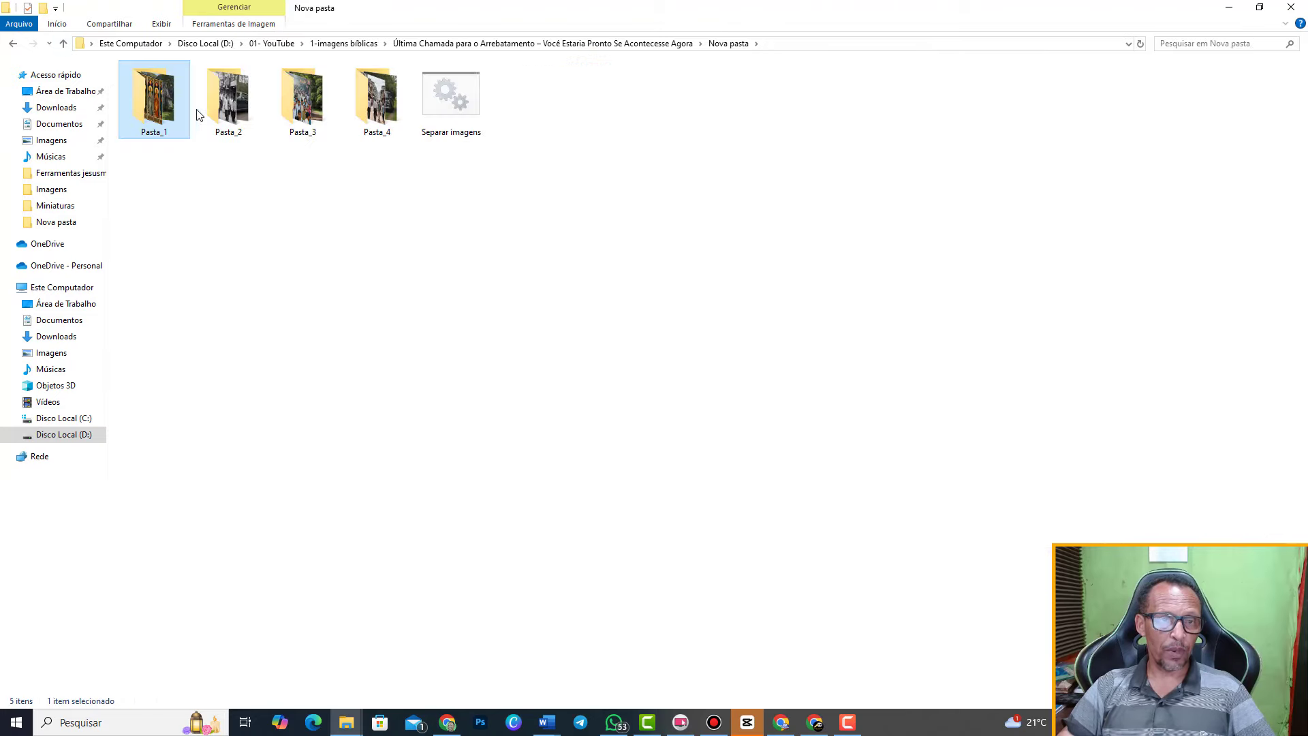
Paste and run the renaming script in Pasta_2, numbering its images 1–162
{"action": "double_click", "coordinate": [228, 89]}
{"action": "scroll", "coordinate": [926, 657], "scroll_direction": "down", "scroll_amount": 5}
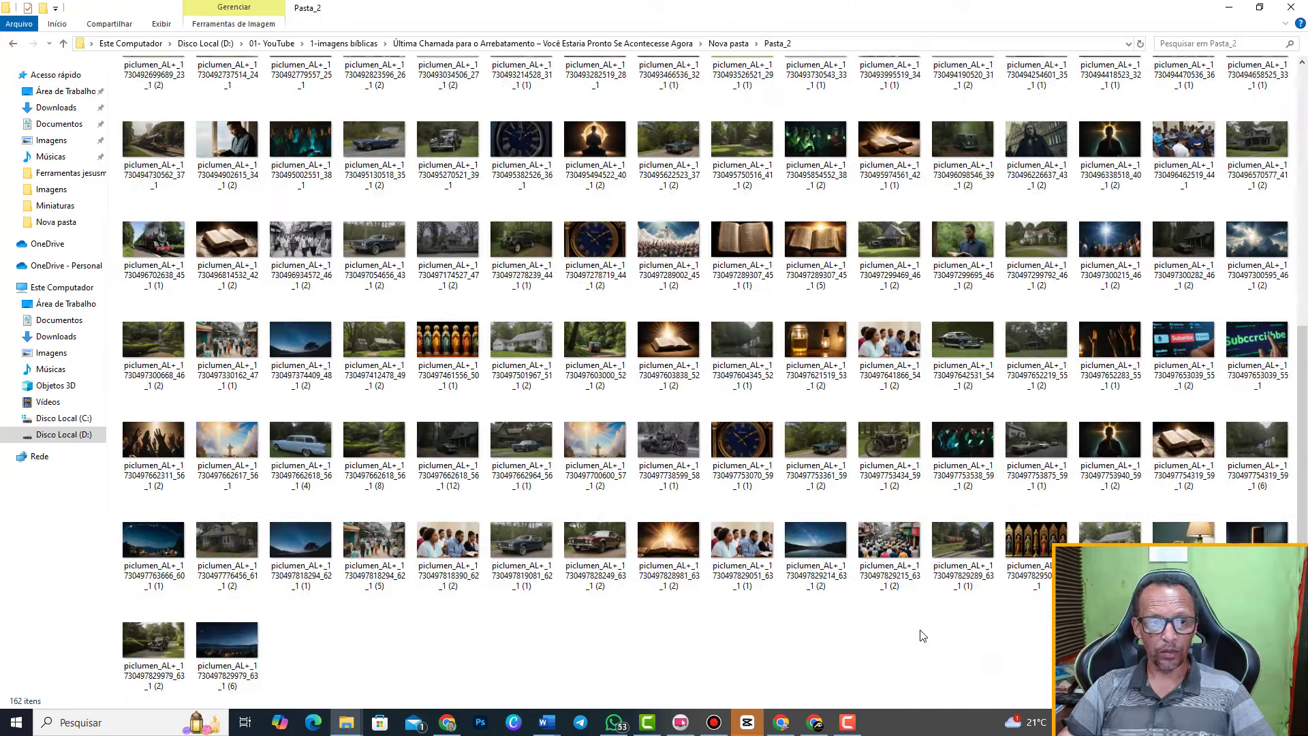
{"action": "scroll", "coordinate": [923, 635], "scroll_direction": "up", "scroll_amount": 5}
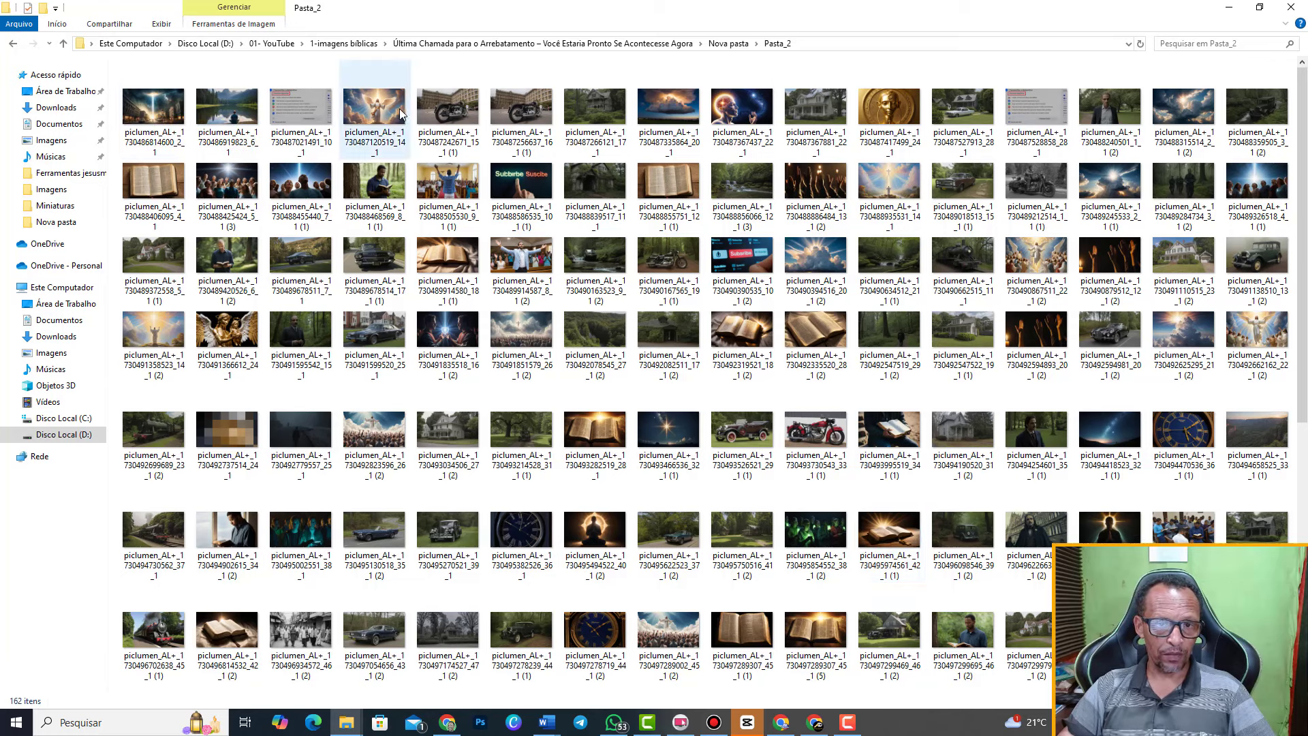
{"action": "scroll", "coordinate": [884, 654], "scroll_direction": "down", "scroll_amount": 5}
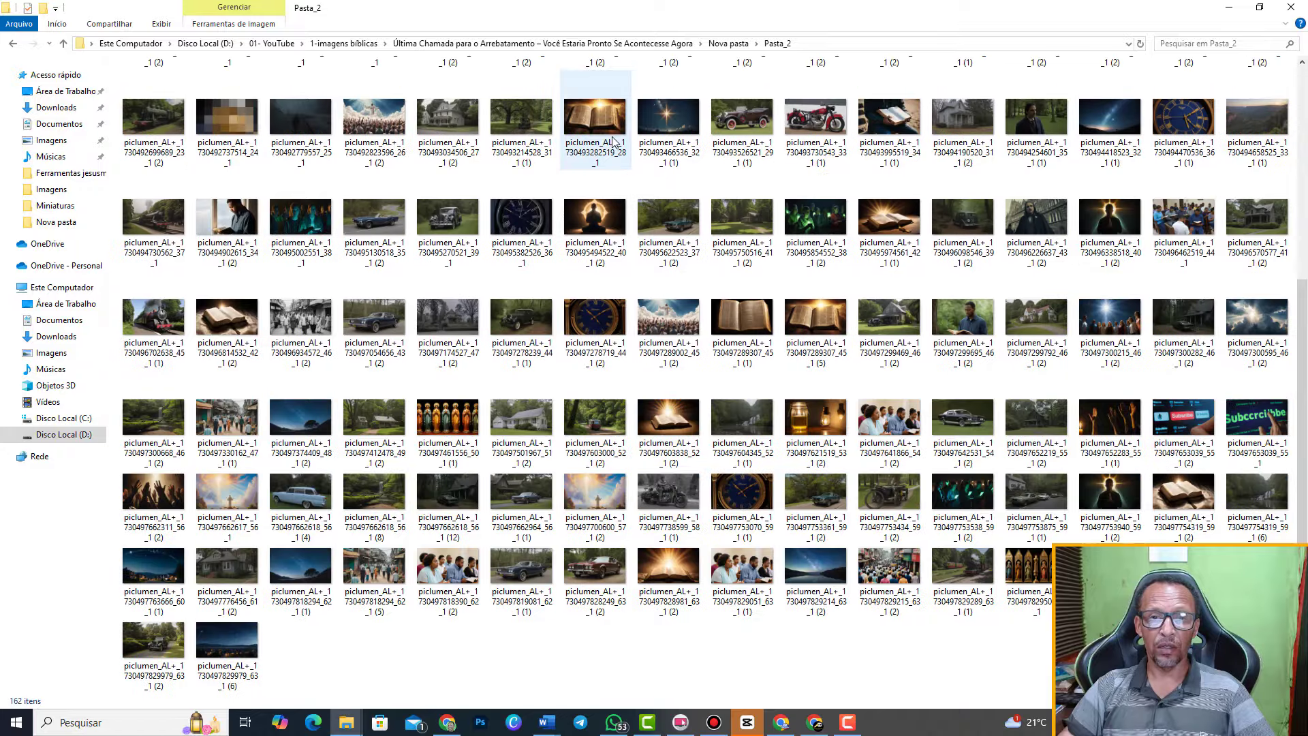
{"action": "right_click", "coordinate": [879, 669]}
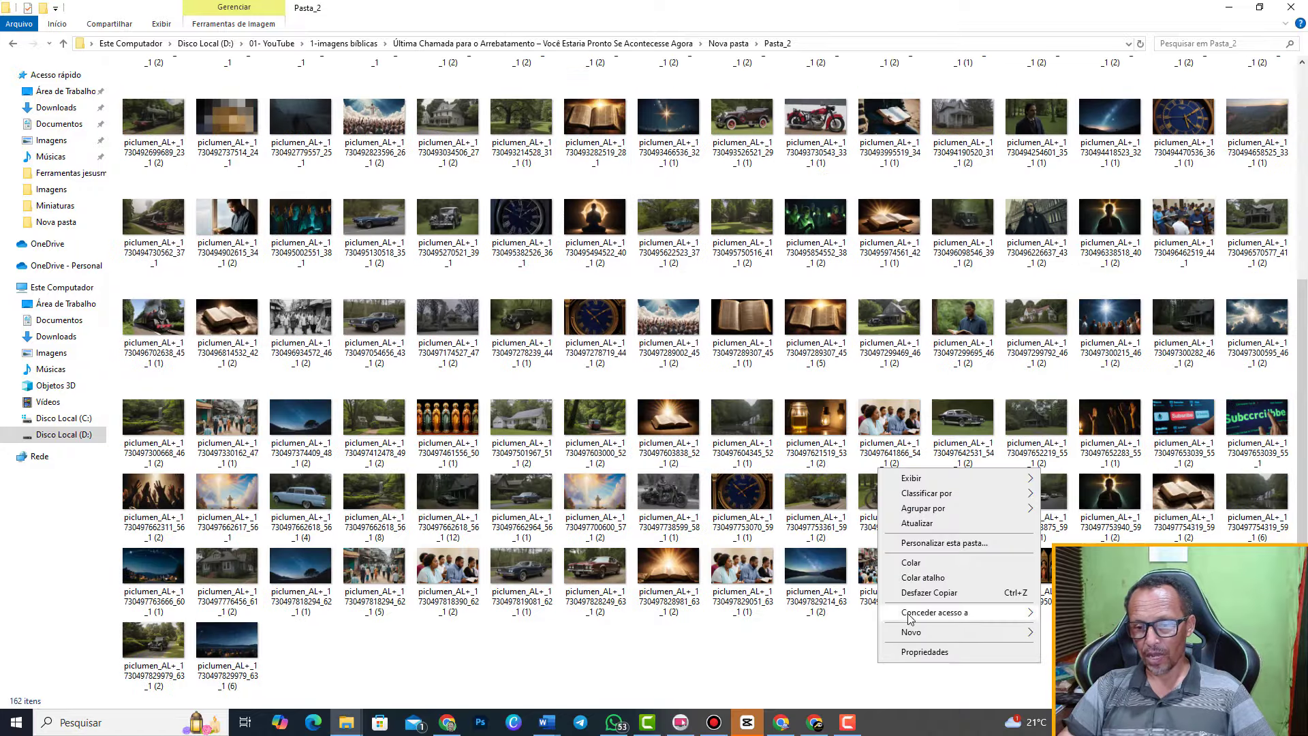
{"action": "left_click", "coordinate": [902, 567]}
{"action": "left_click", "coordinate": [310, 630]}
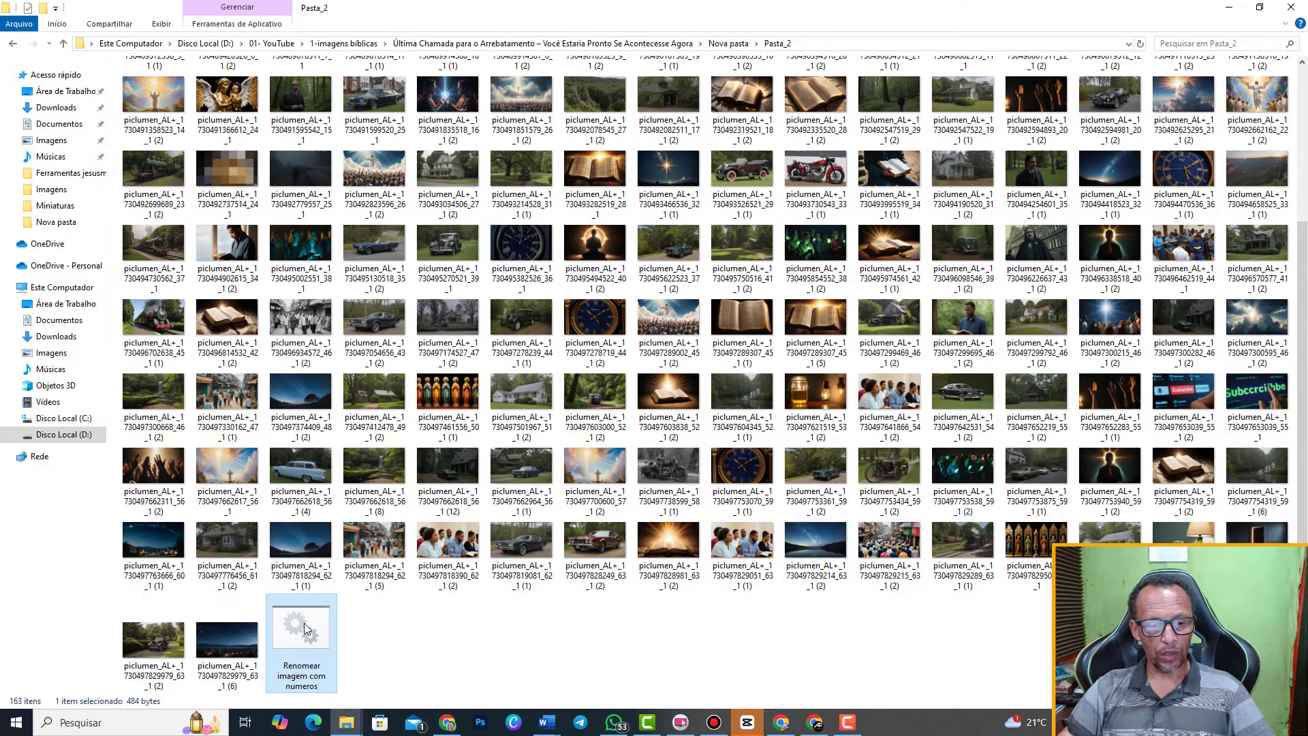
{"action": "double_click", "coordinate": [306, 628]}
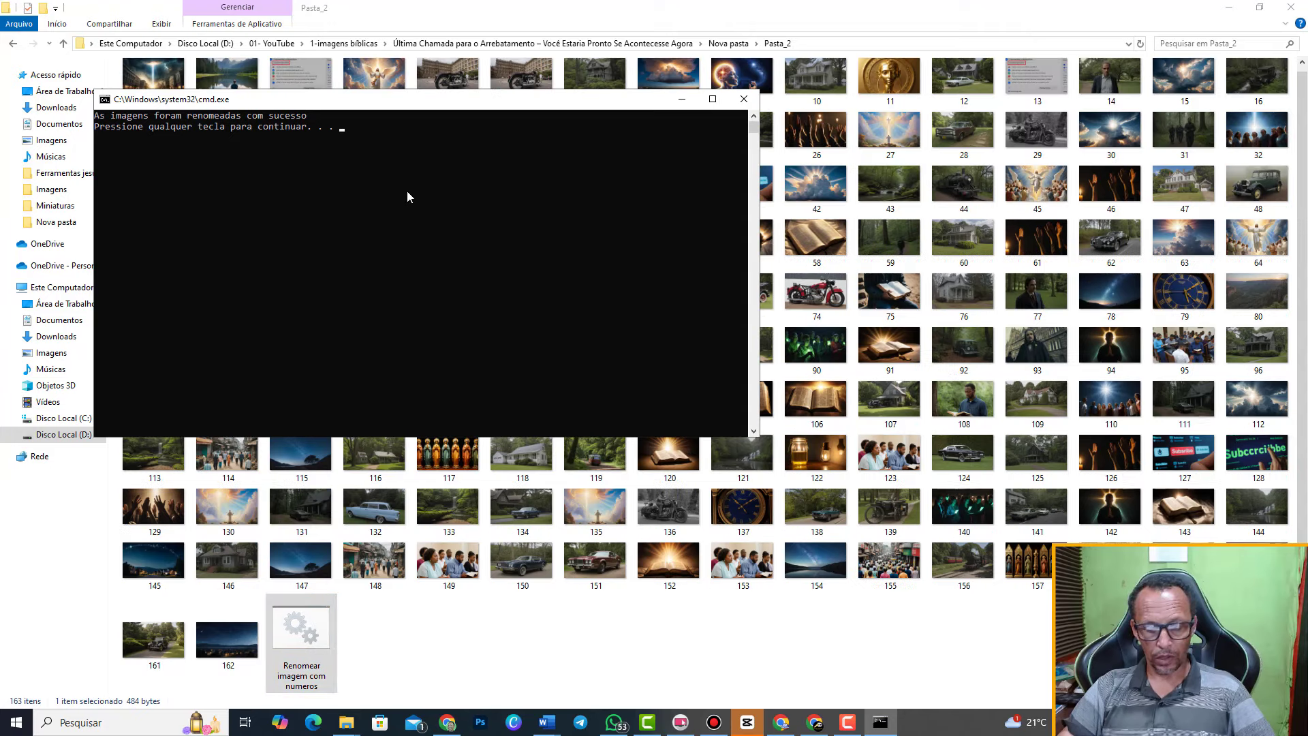
{"action": "key", "text": "Return"}
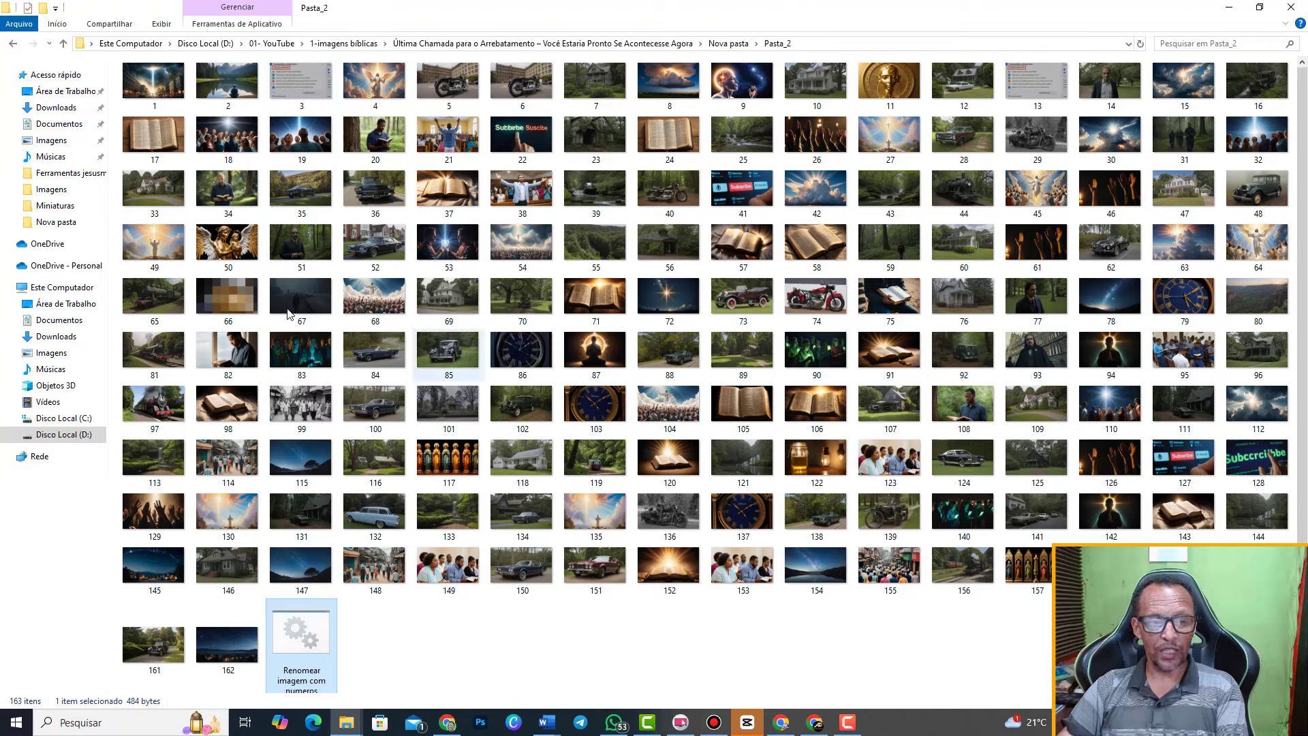
{"action": "left_click", "coordinate": [63, 43]}
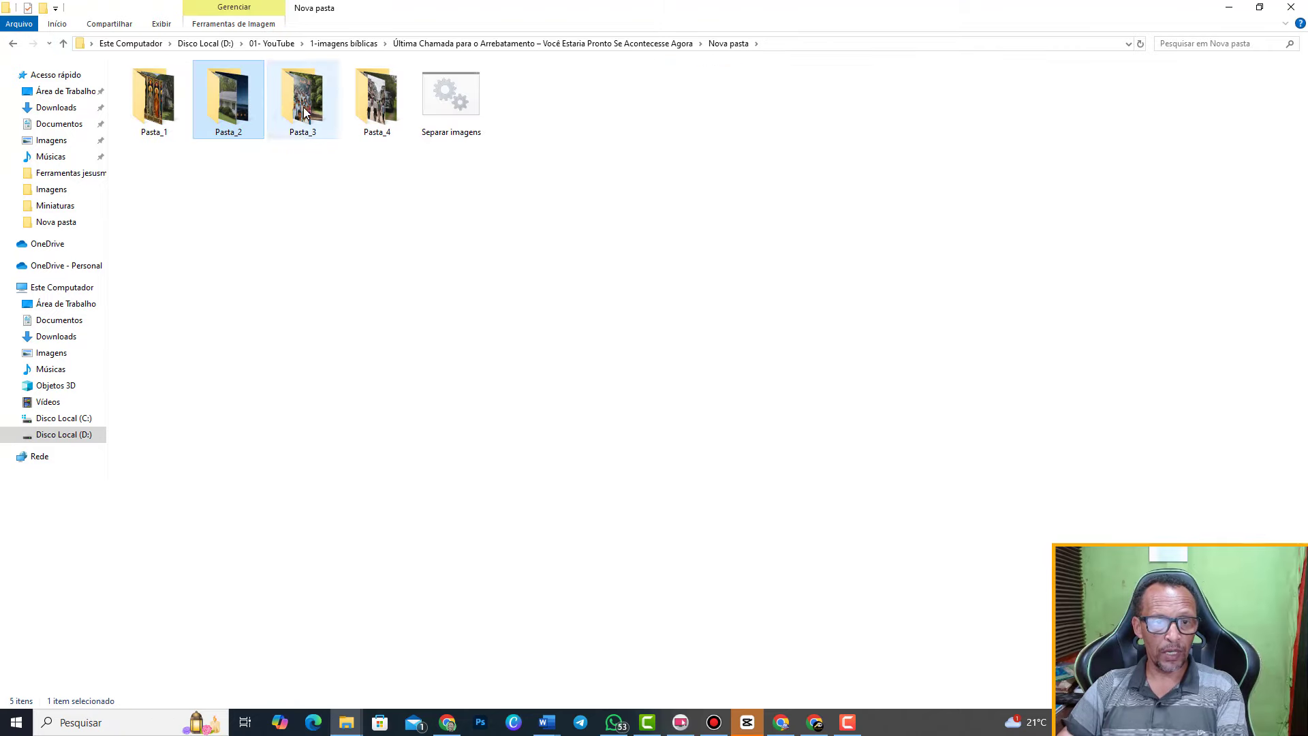
Paste and run the renaming script in Pasta_3, numbering its images 1–162
{"action": "double_click", "coordinate": [308, 114]}
{"action": "scroll", "coordinate": [874, 634], "scroll_direction": "down", "scroll_amount": 5}
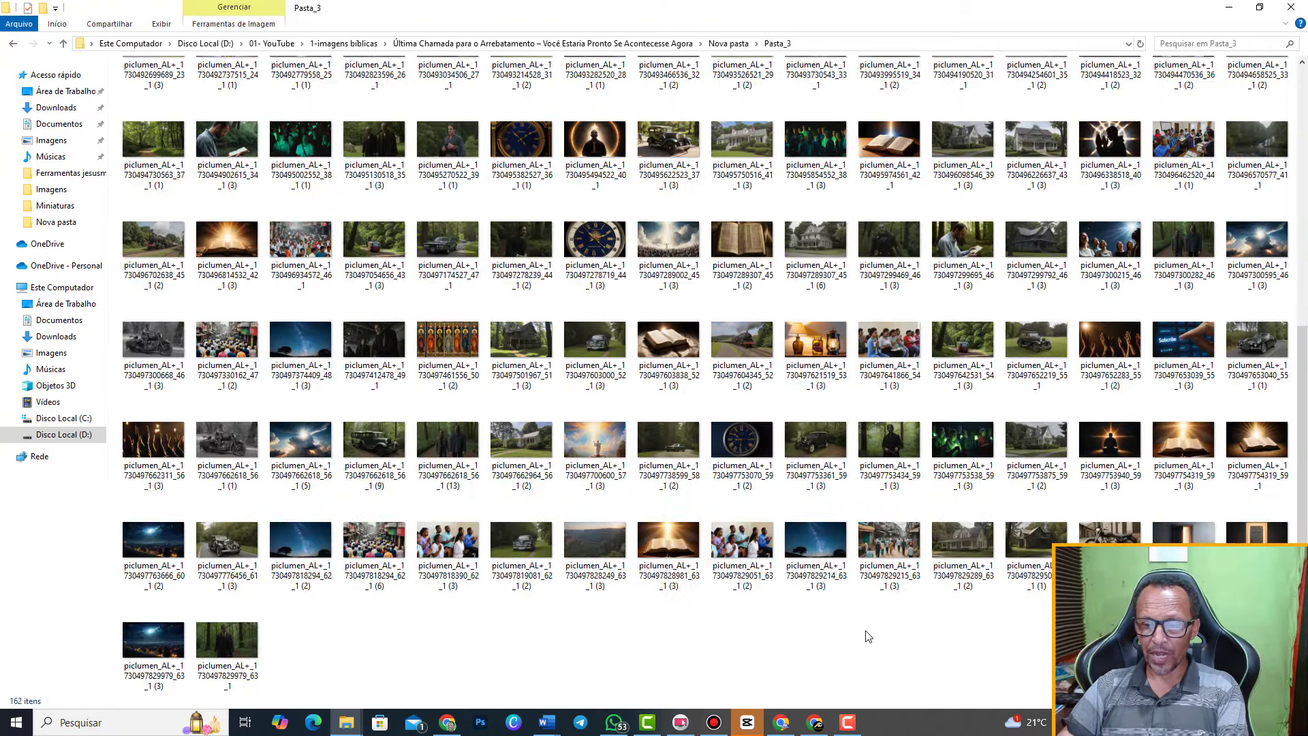
{"action": "right_click", "coordinate": [867, 635]}
{"action": "left_click", "coordinate": [906, 538]}
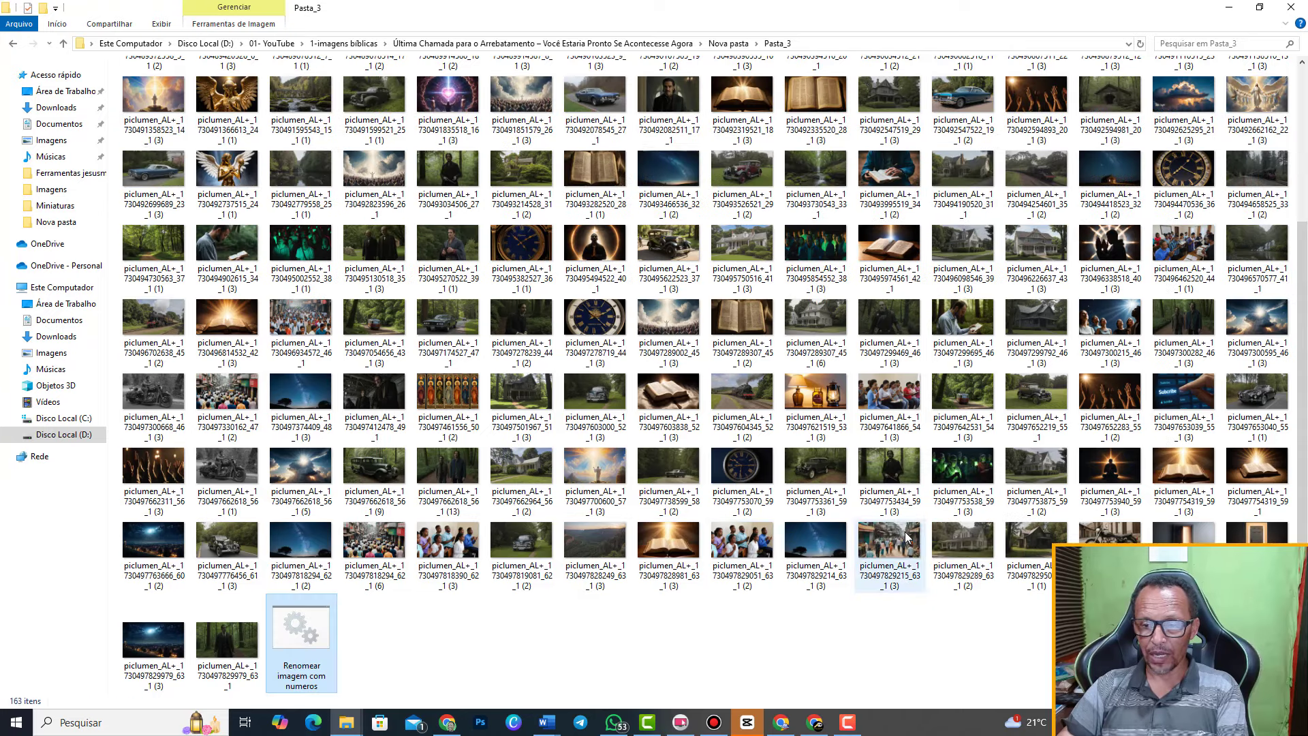
{"action": "double_click", "coordinate": [316, 626]}
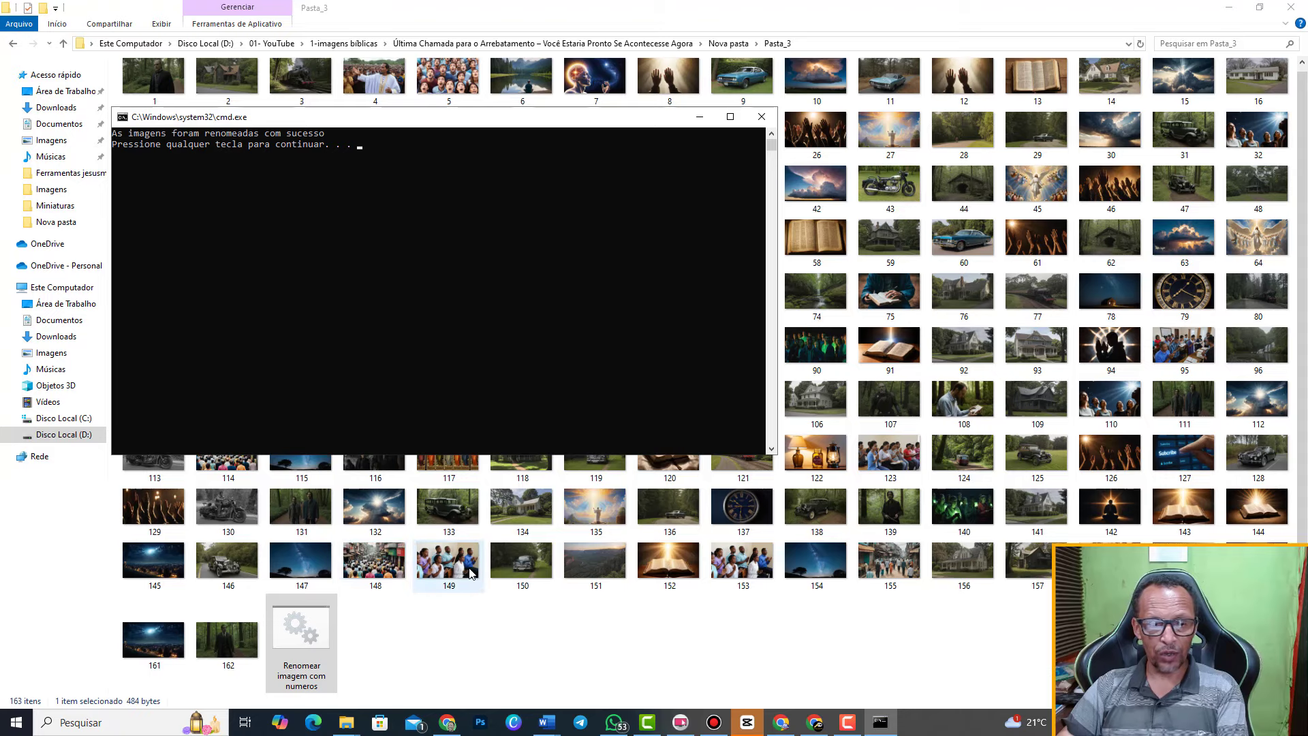
{"action": "key", "text": "Return"}
{"action": "left_click", "coordinate": [64, 44]}
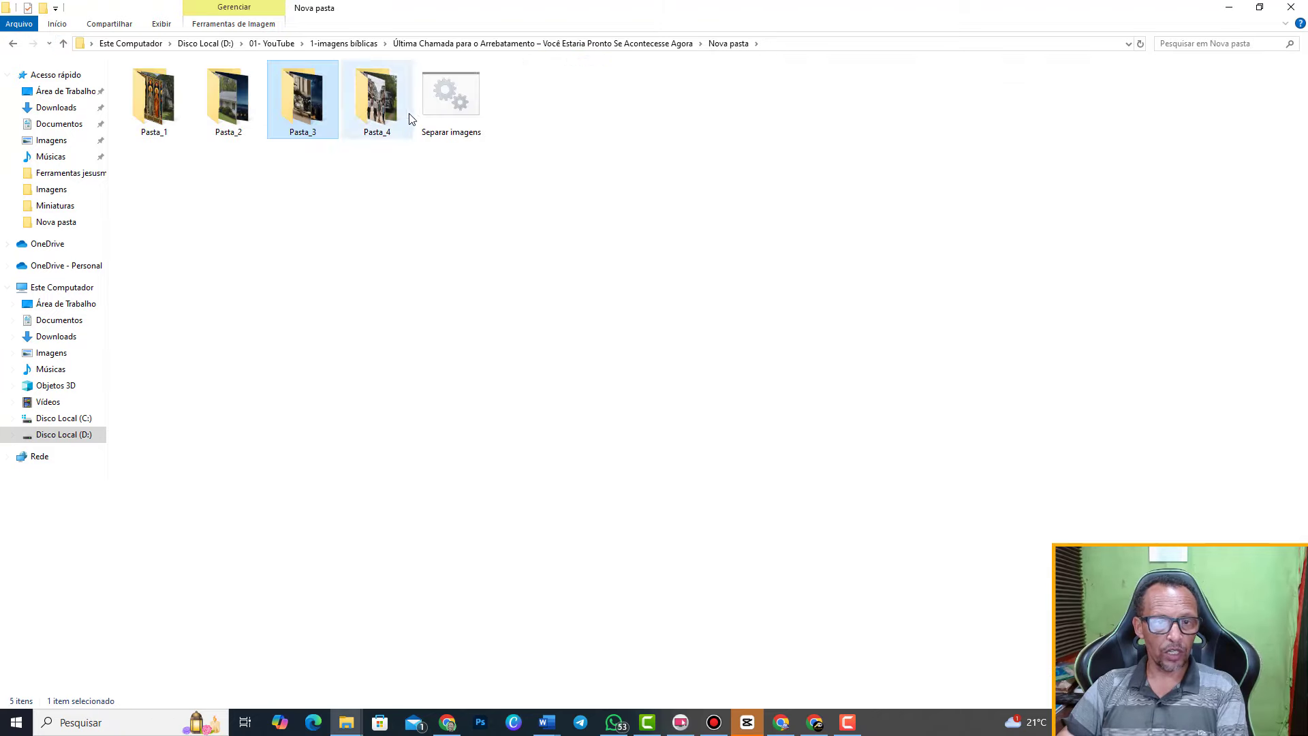
Paste and run the renaming script in Pasta_4, numbering its images 1–162
{"action": "double_click", "coordinate": [377, 102]}
{"action": "right_click", "coordinate": [646, 470]}
{"action": "left_click", "coordinate": [679, 563]}
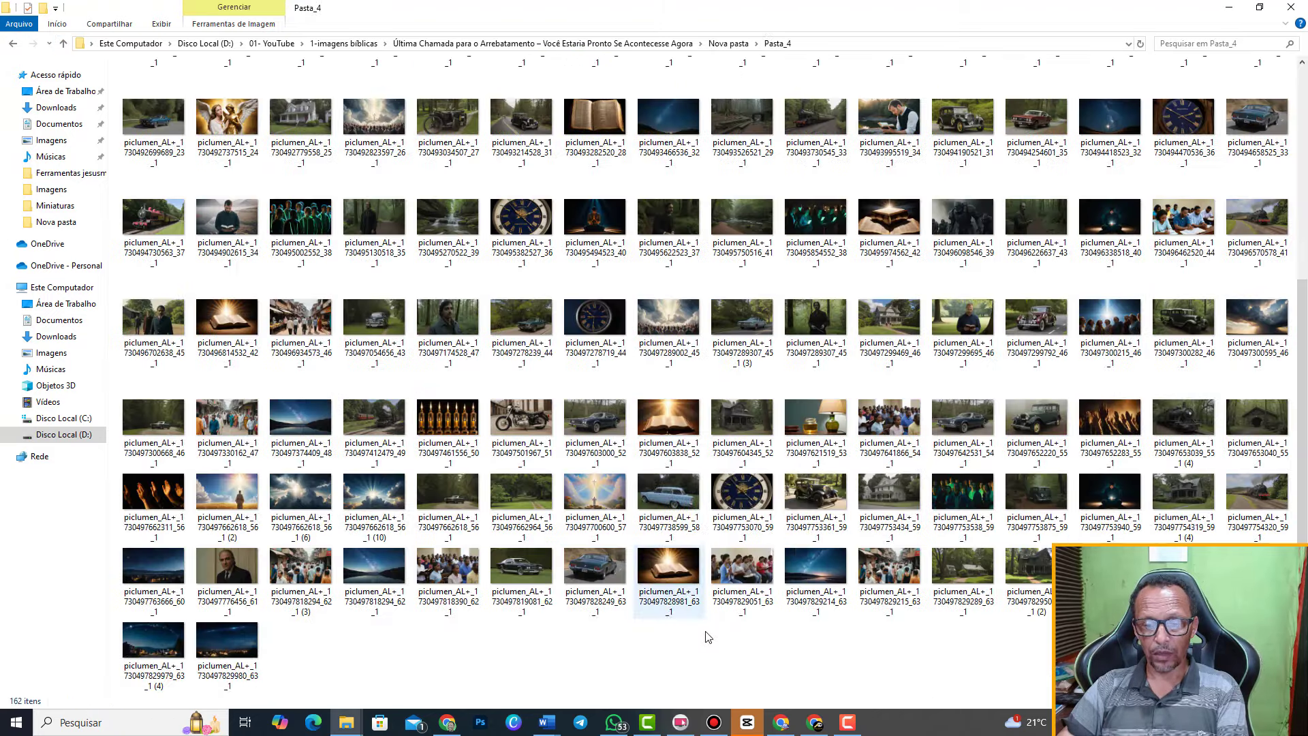
{"action": "double_click", "coordinate": [305, 630]}
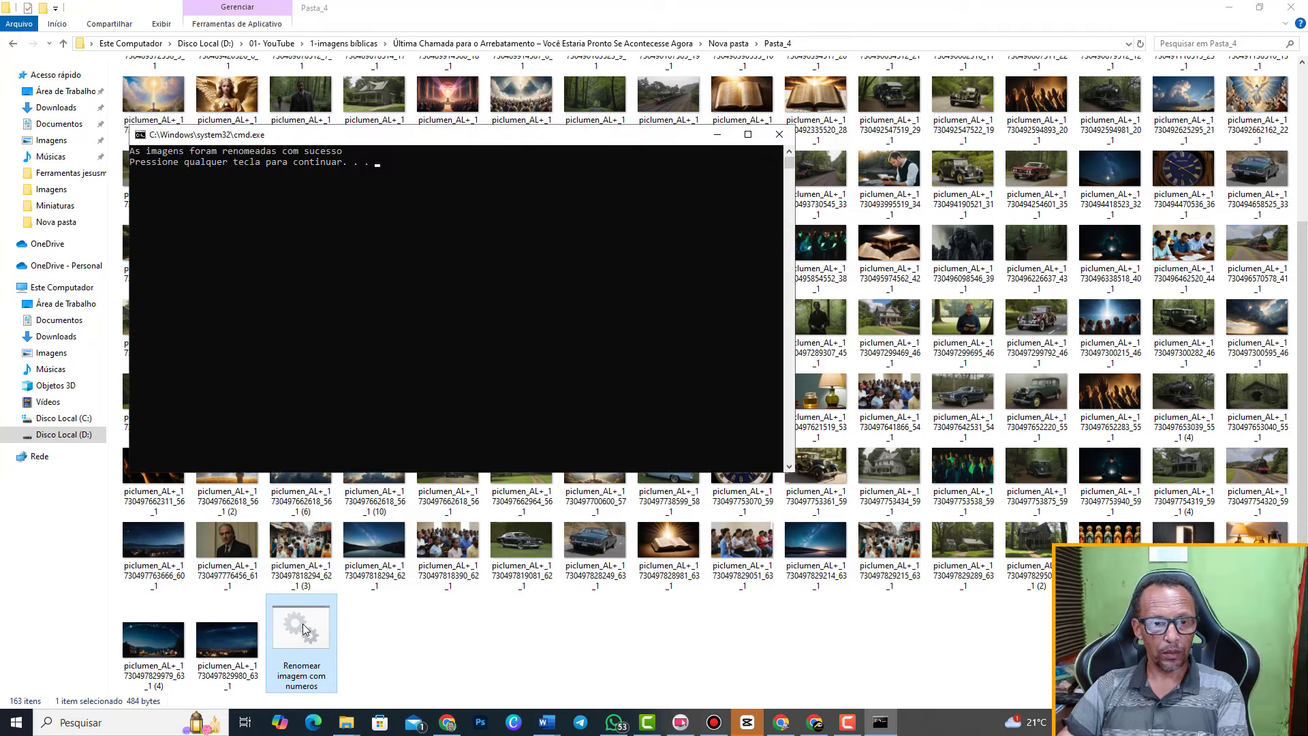
{"action": "key", "text": "Return"}
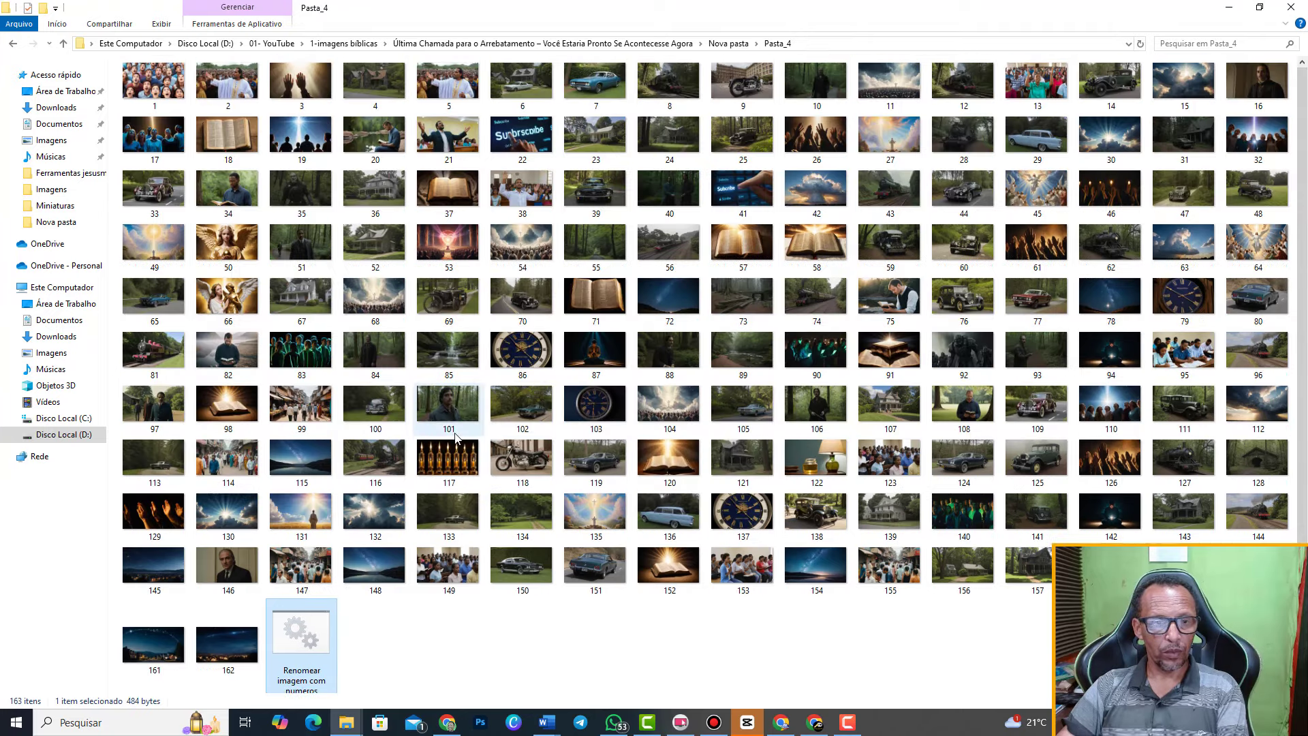
{"action": "left_click", "coordinate": [64, 43]}
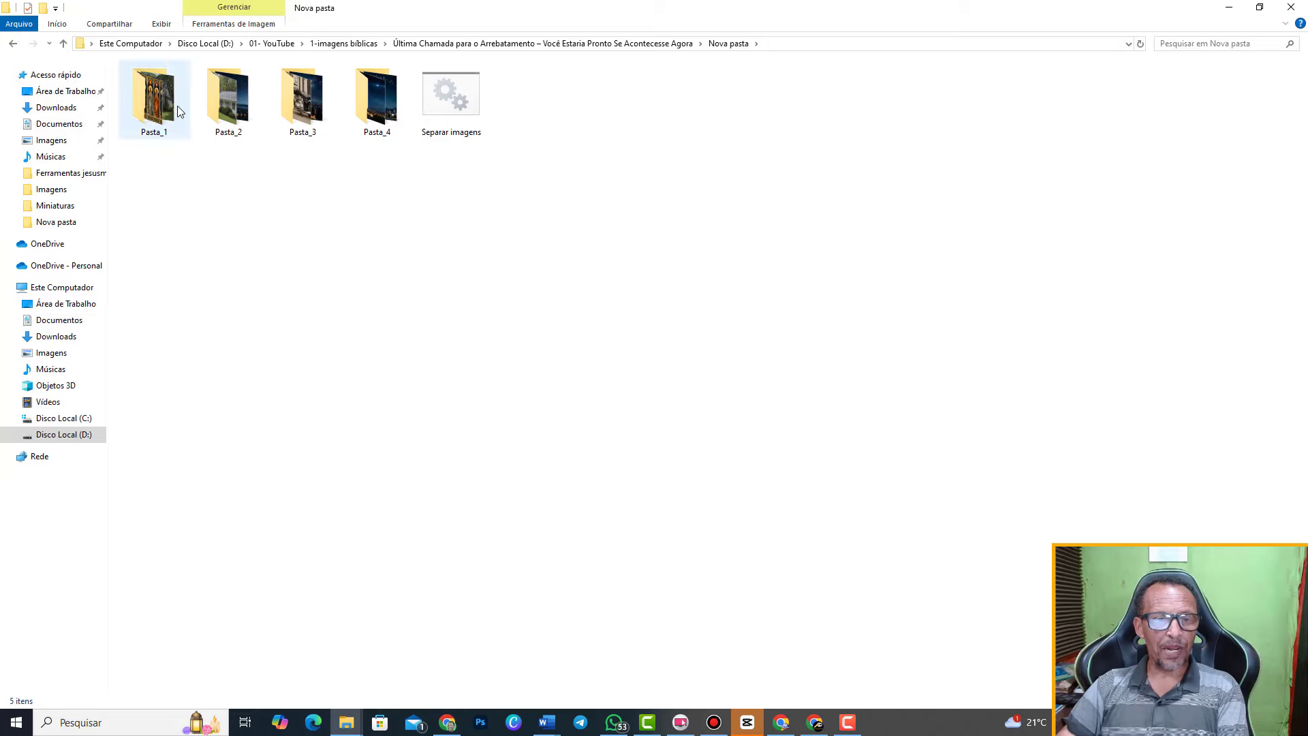
Select Pasta_2, Pasta_3 and Pasta_4 in turn in Nova pasta, then clear the selection
{"action": "left_click", "coordinate": [235, 118]}
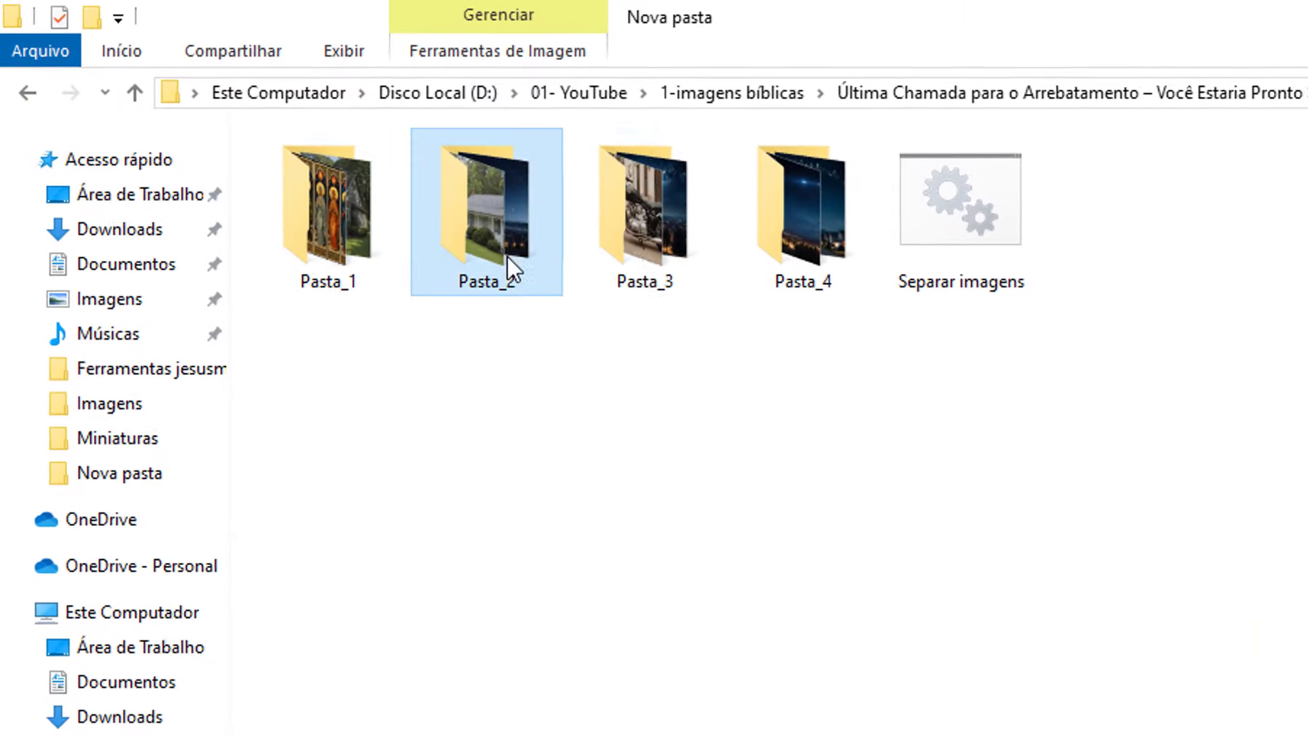
{"action": "left_click", "coordinate": [301, 117]}
{"action": "left_click", "coordinate": [816, 248]}
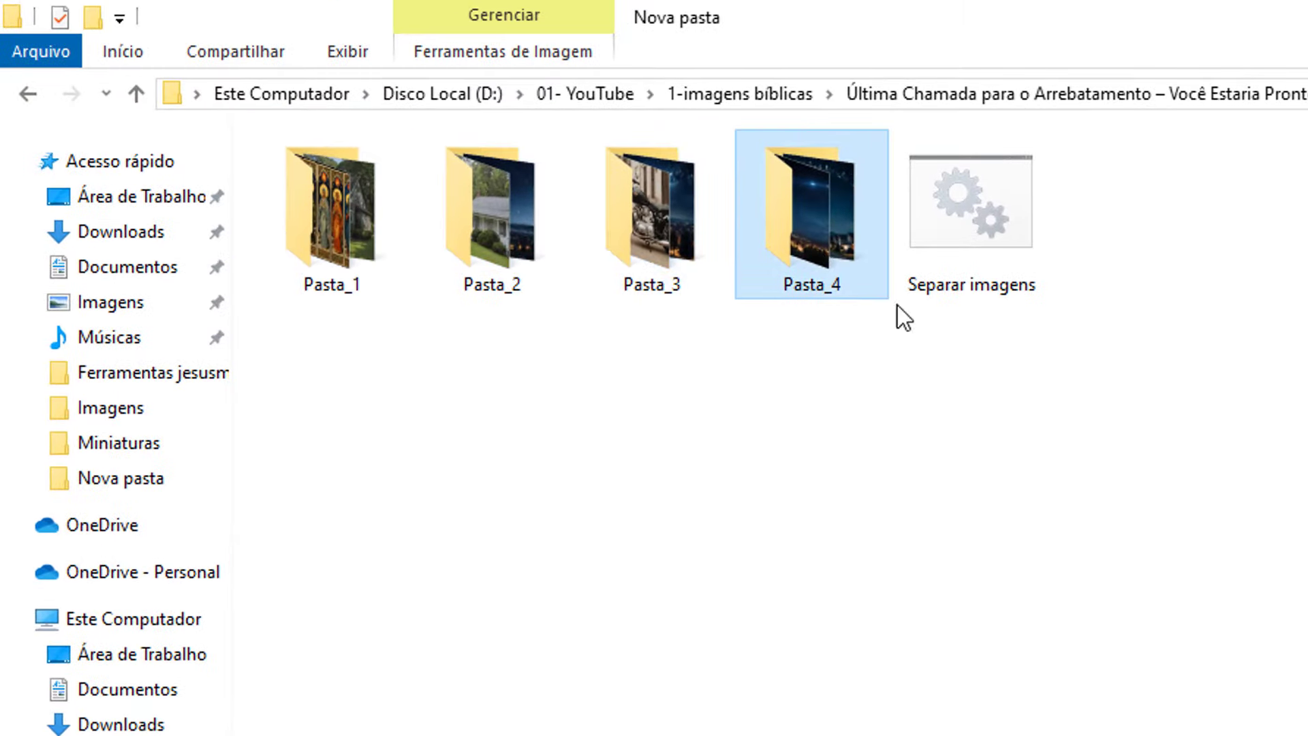
{"action": "left_click", "coordinate": [912, 459]}
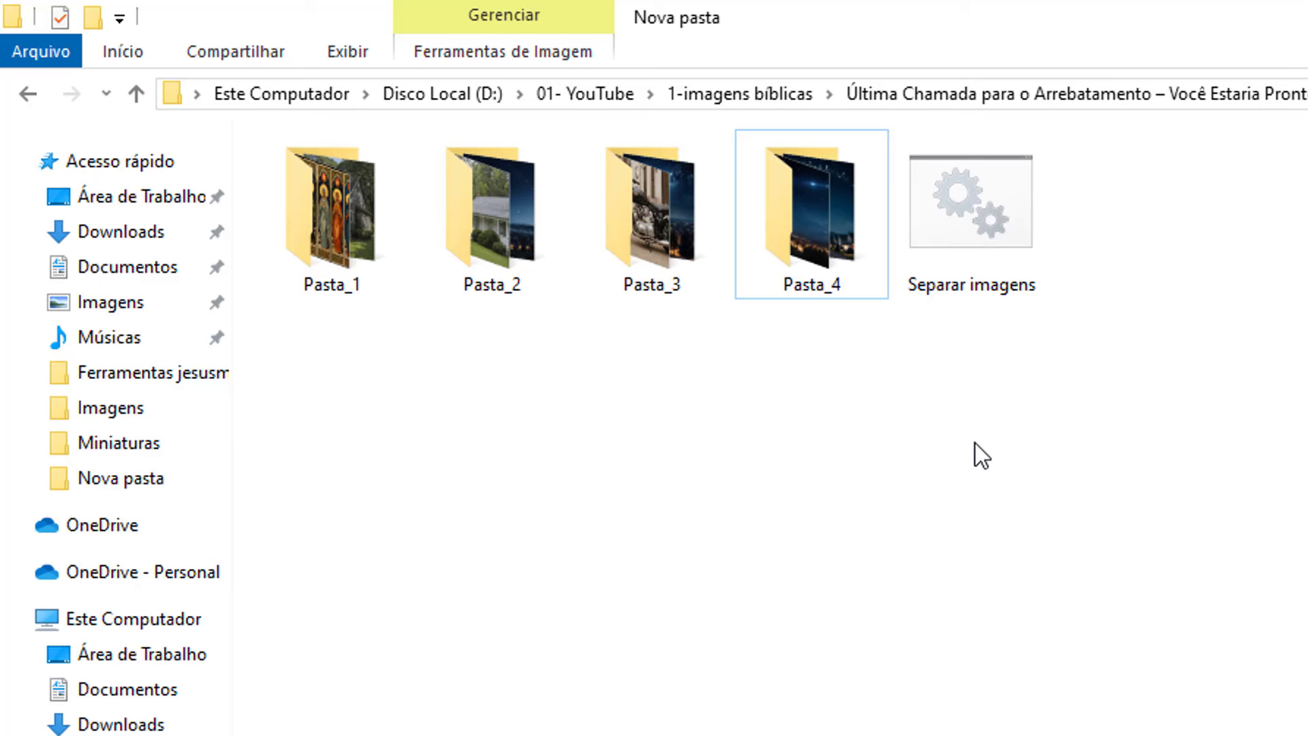